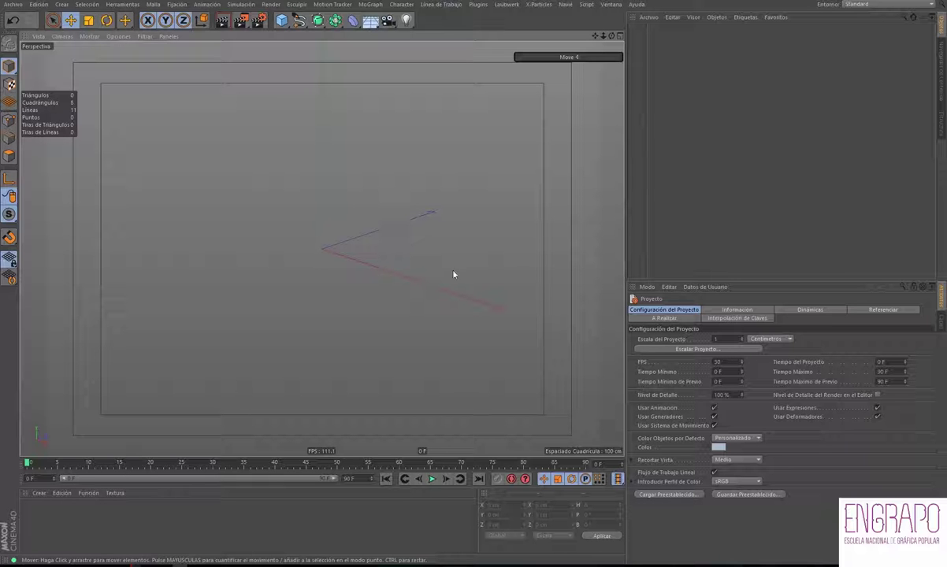
- Orbit the viewport around the empty scene's world axes
mouse_move(307, 257)
left_mouse_down("alt")
mouse_move(254, 267)
mouse_move(346, 271)
mouse_move(267, 272)
left_mouse_up("alt")
left_click_drag(367, 272, 338, 225, "alt")
mouse_move(410, 310)
left_mouse_down("alt")
mouse_move(287, 292)
mouse_move(286, 234)
mouse_move(251, 287)
mouse_move(375, 254)
left_mouse_up("alt")
mouse_move(291, 289)
left_mouse_down("alt")
mouse_move(321, 273)
mouse_move(300, 277)
mouse_move(283, 195)
left_mouse_up("alt")
left_click_drag(106, 312, 439, 149, "alt")
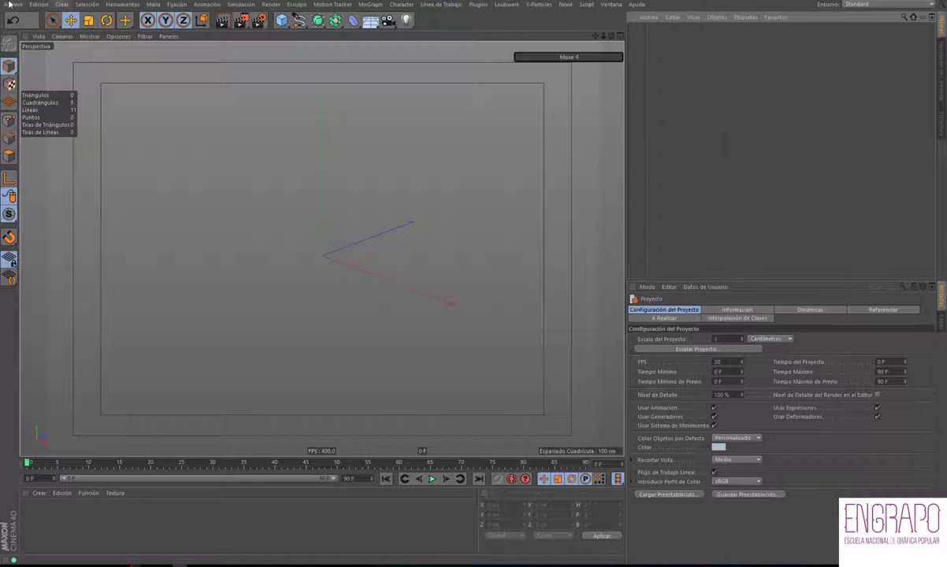
- Add an Esfera sphere primitive (100 cm radius, 24 segments) from Crear > Objeto
left_click(61, 3)
left_click(58, 8)
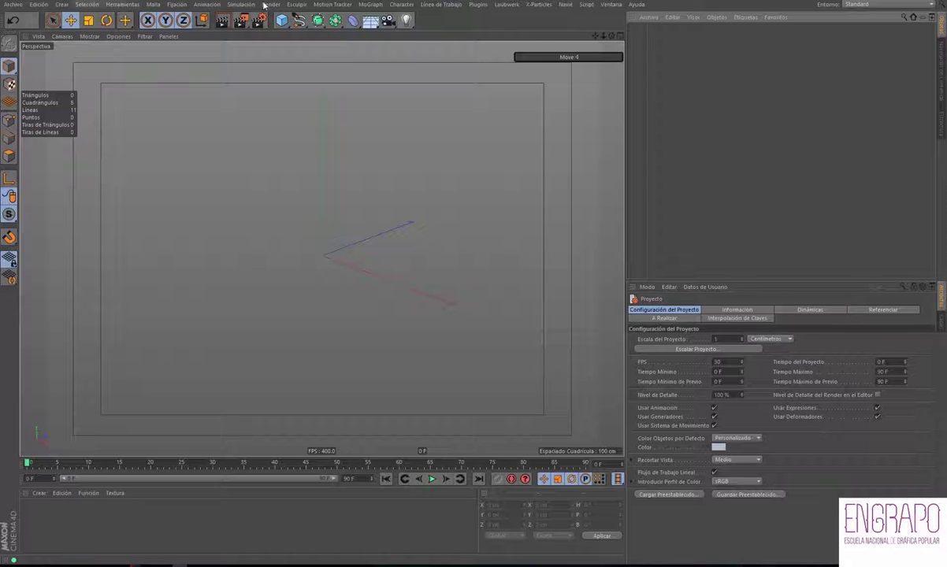
left_click(61, 4)
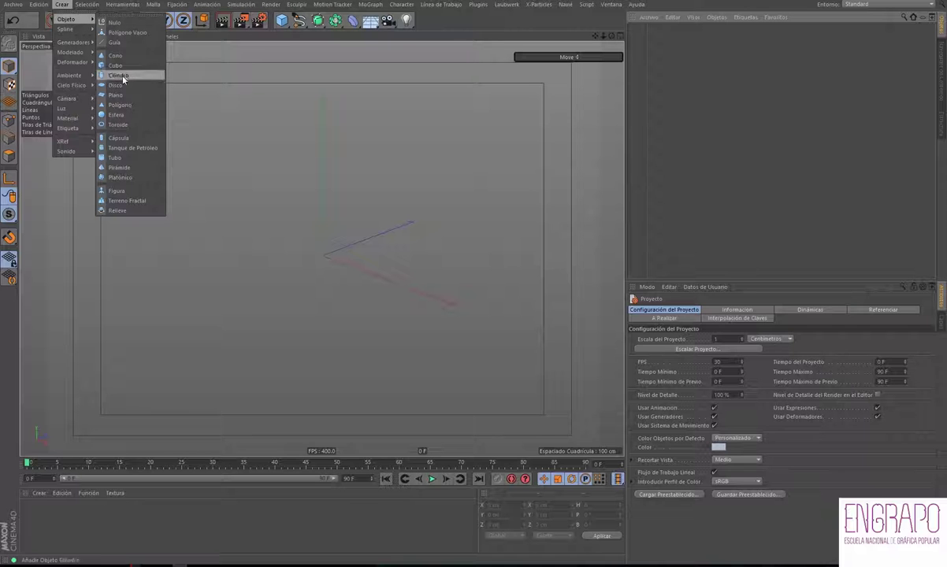
mouse_move(67, 97)
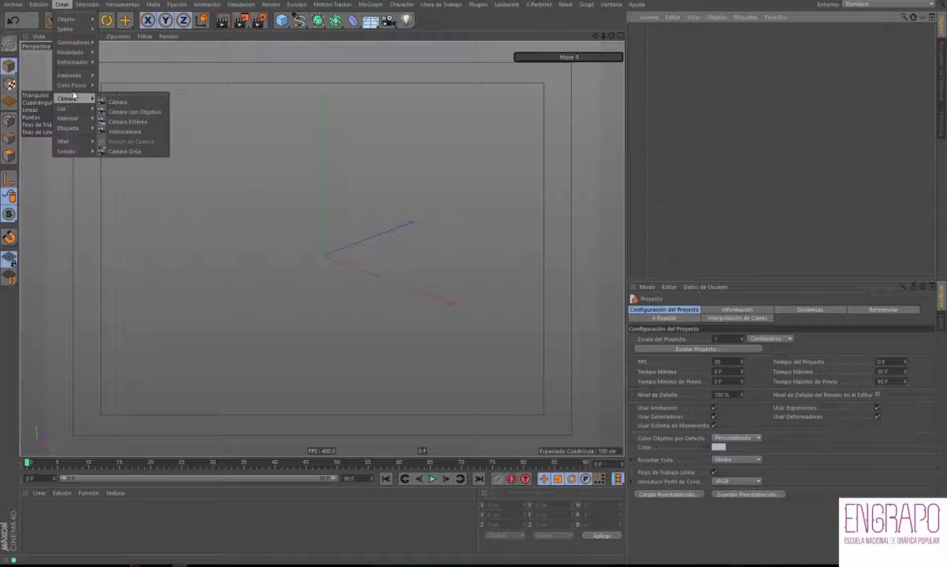
left_click(566, 4)
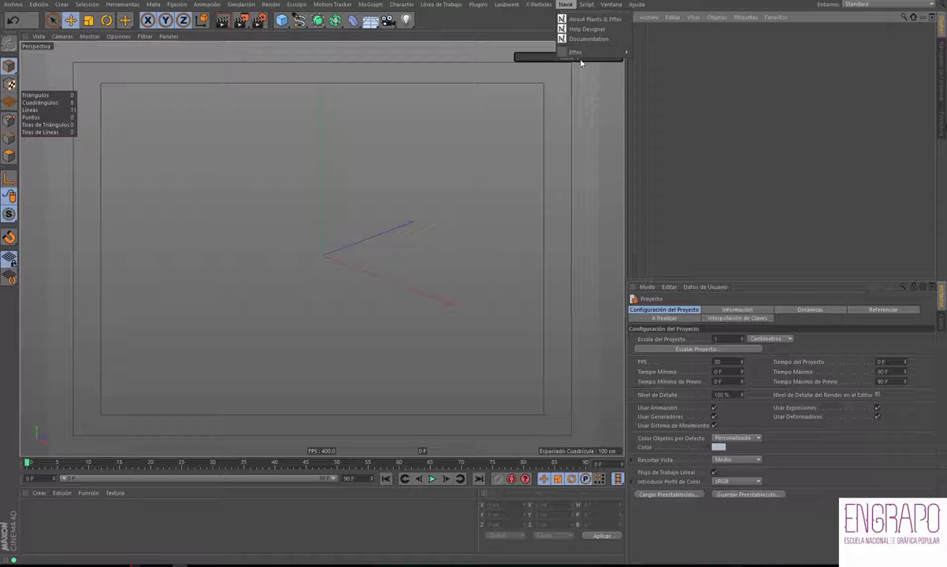
mouse_move(66, 19)
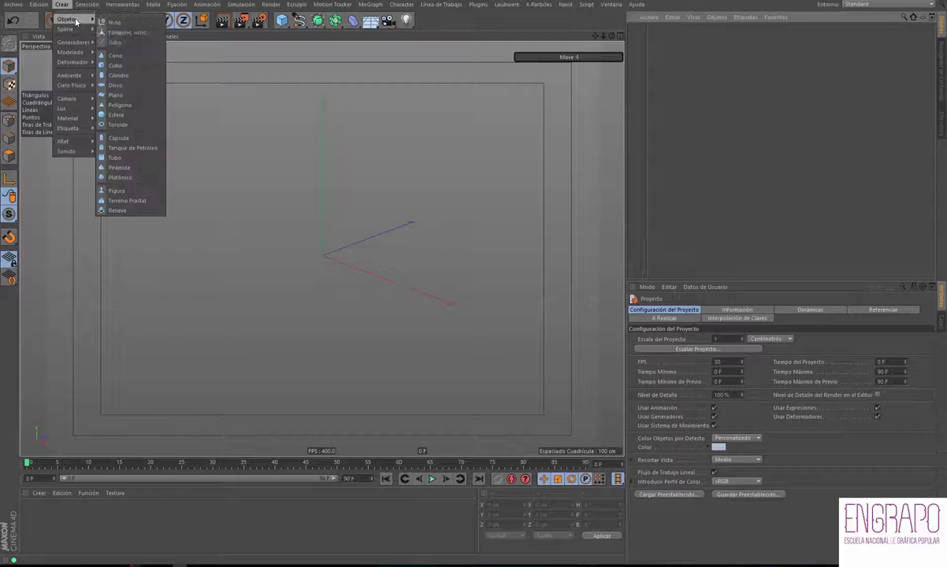
left_click(118, 115)
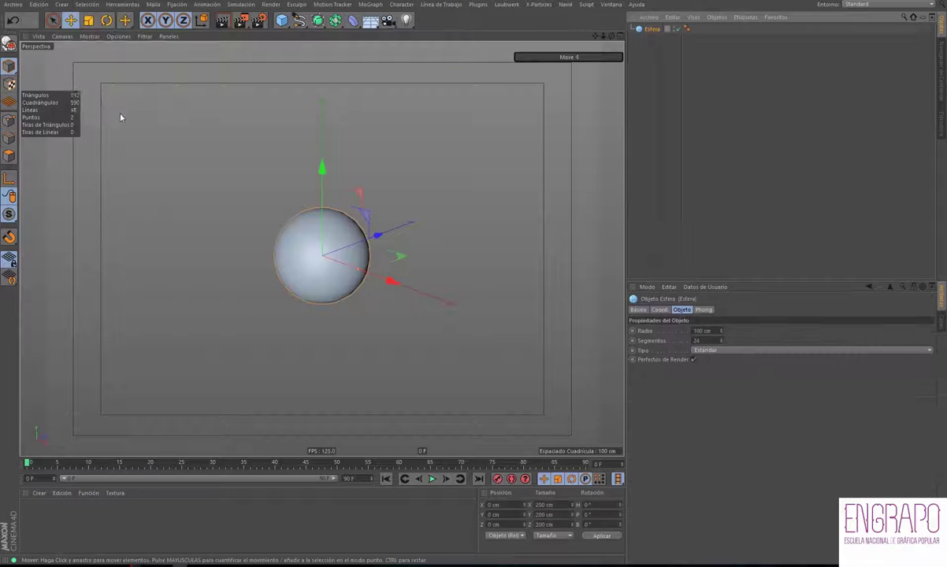
left_click(693, 68)
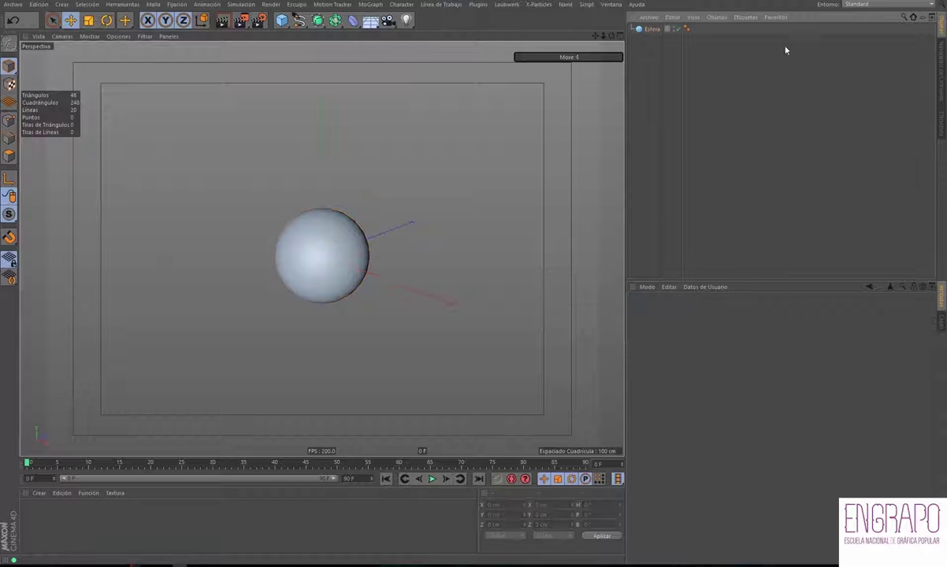
left_click(666, 28)
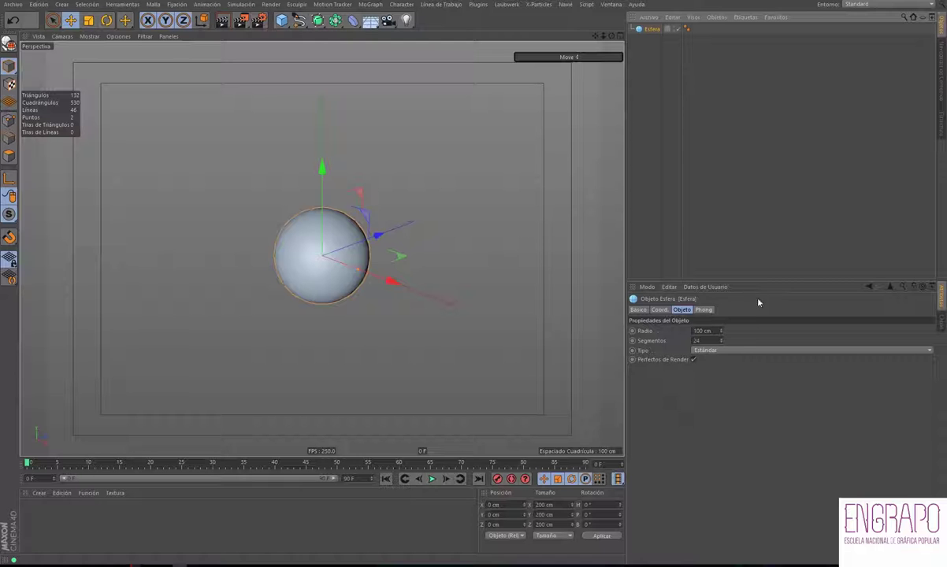
left_click(645, 311)
left_click(659, 309)
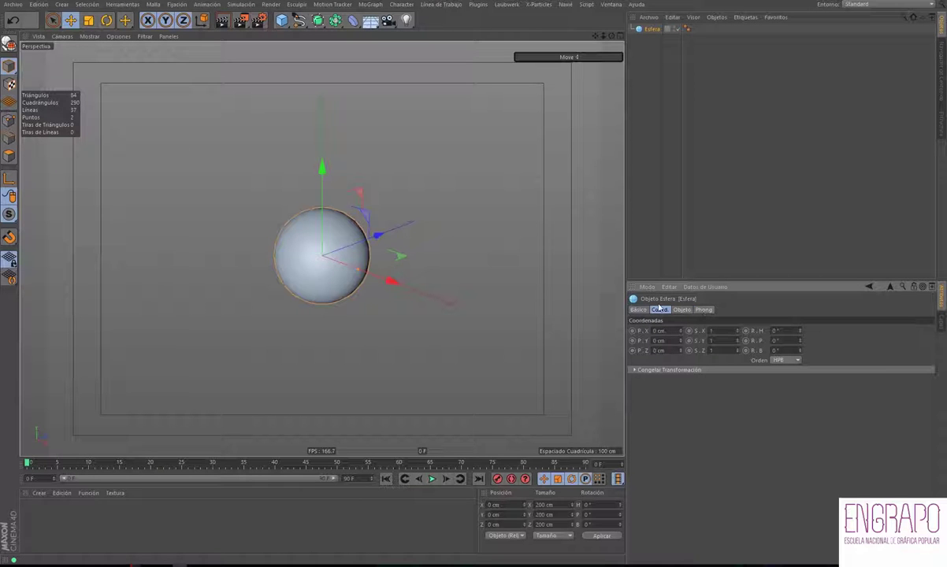
left_click(684, 310)
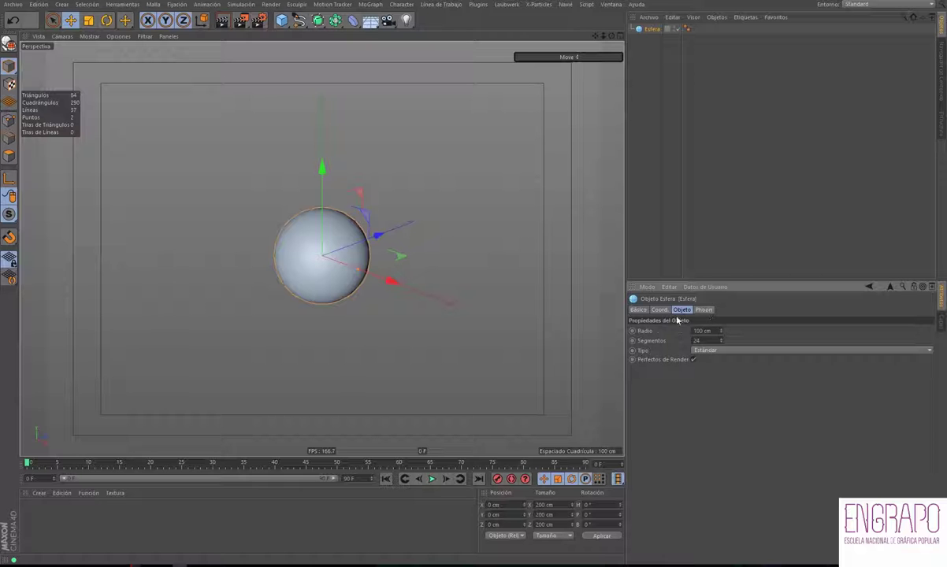
left_click(703, 309)
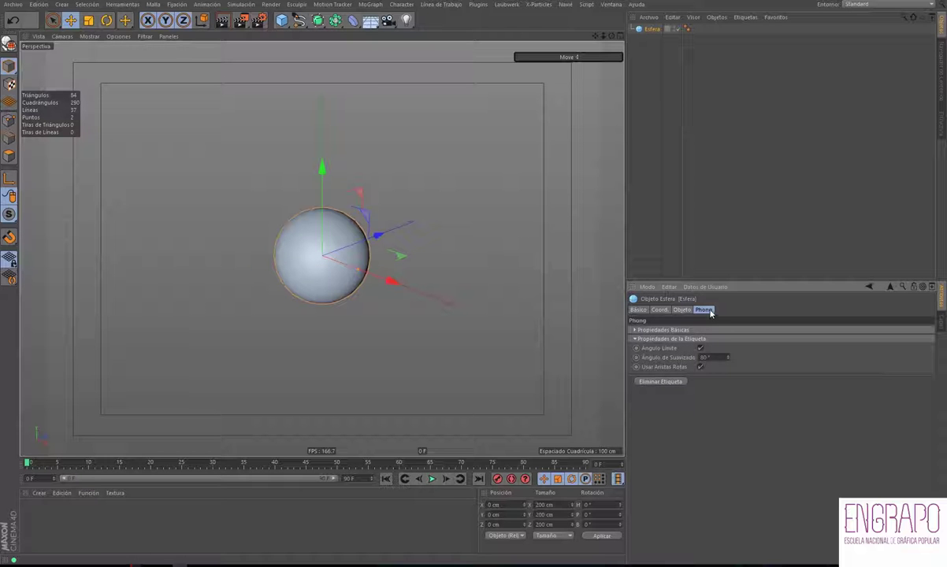
left_click(682, 310)
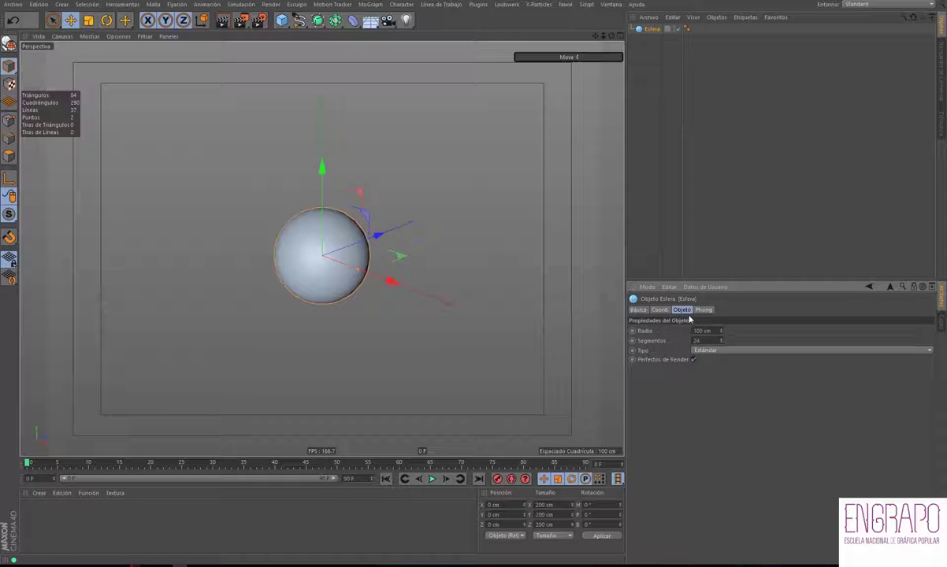
- Add a 200 cm Cubo cube at the origin from Crear > Objeto
left_click(61, 5)
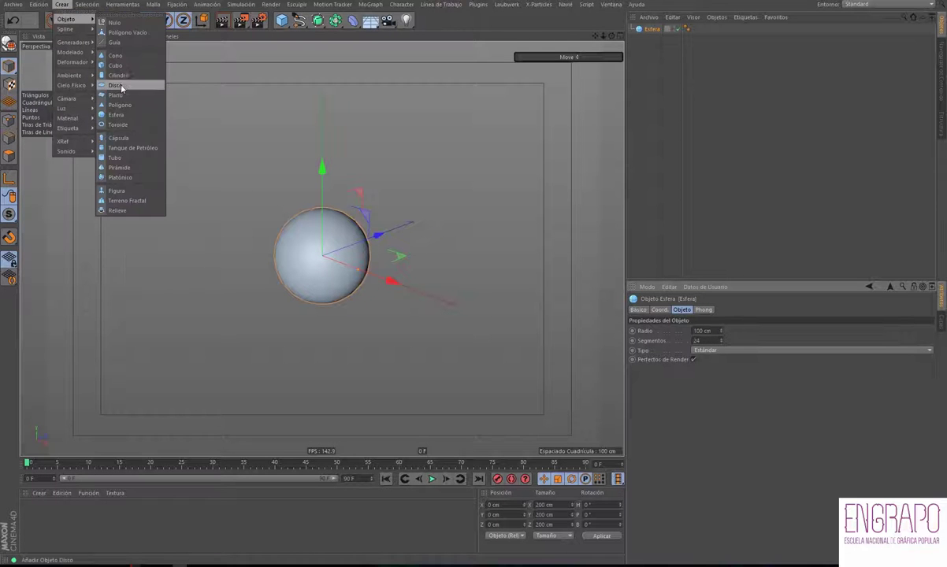
left_click(115, 65)
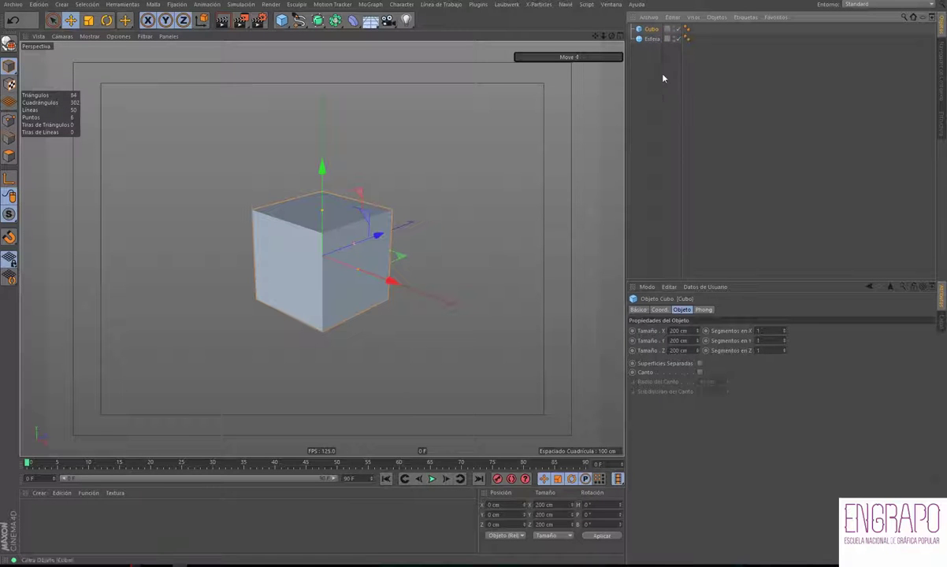
left_click(660, 39)
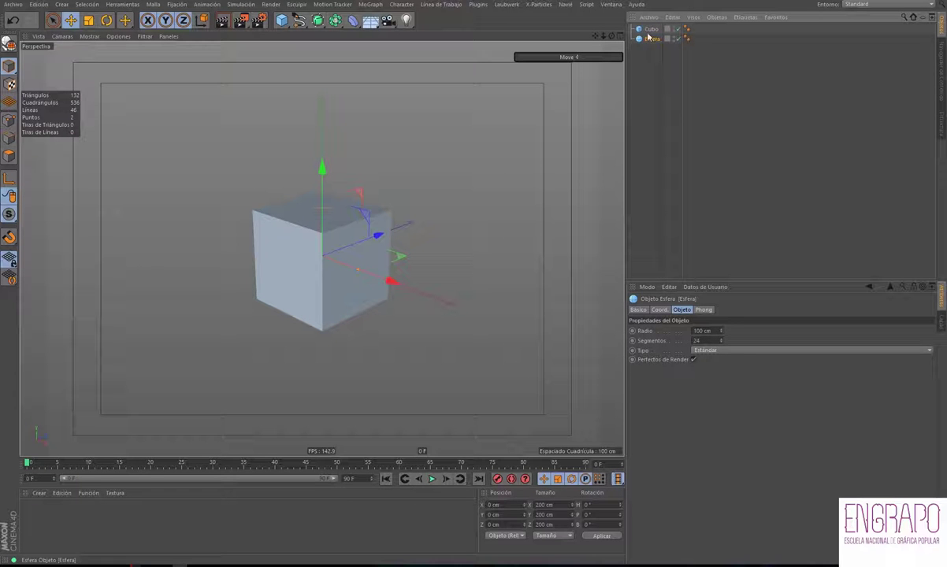
left_click(651, 29)
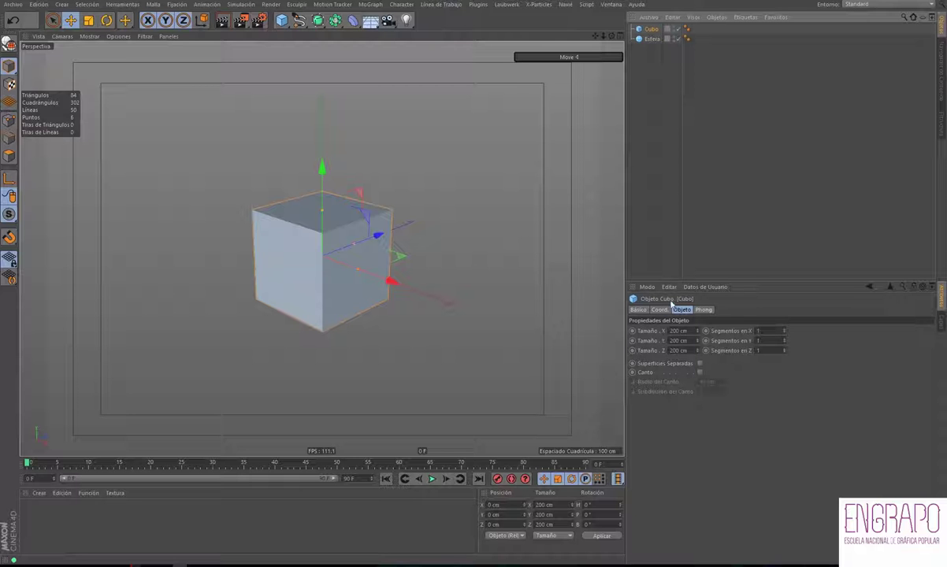
left_click(684, 115)
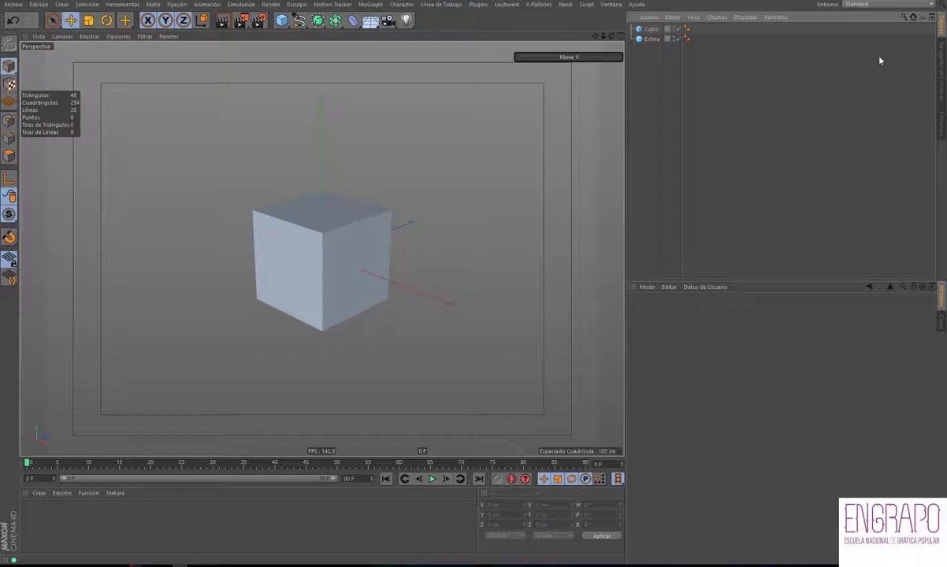
left_click(651, 28)
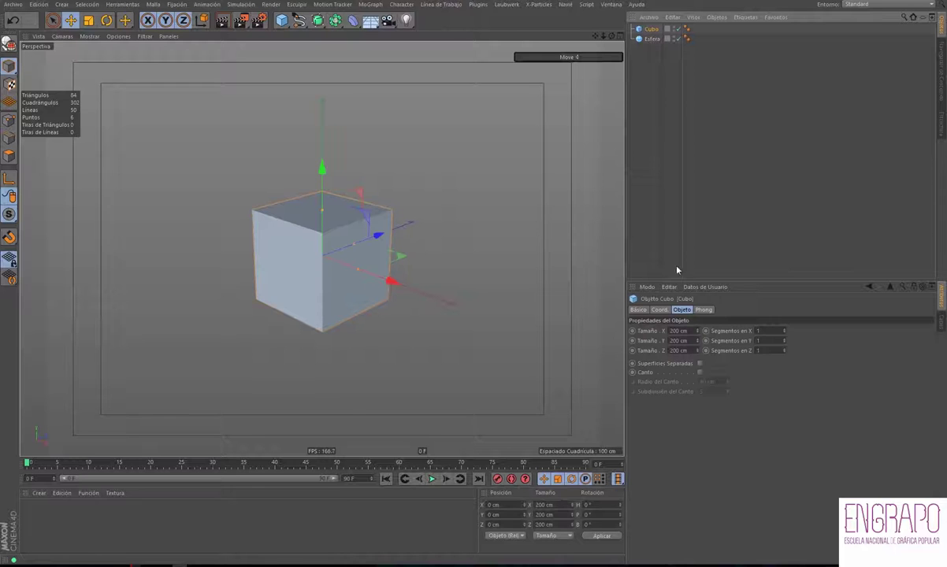
- Widen the Object Manager's name column and reselect the cube
left_click(683, 310)
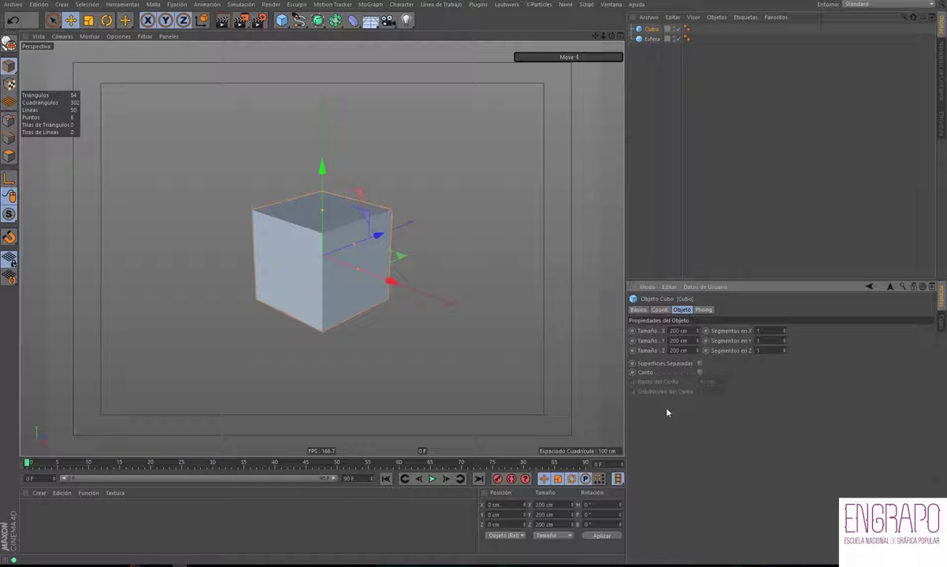
left_click(652, 74)
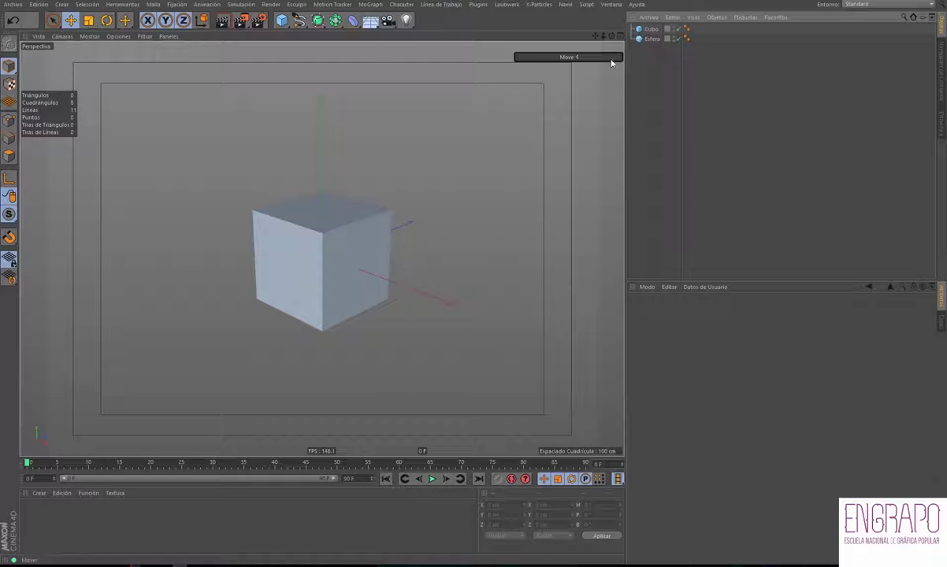
left_click(652, 38)
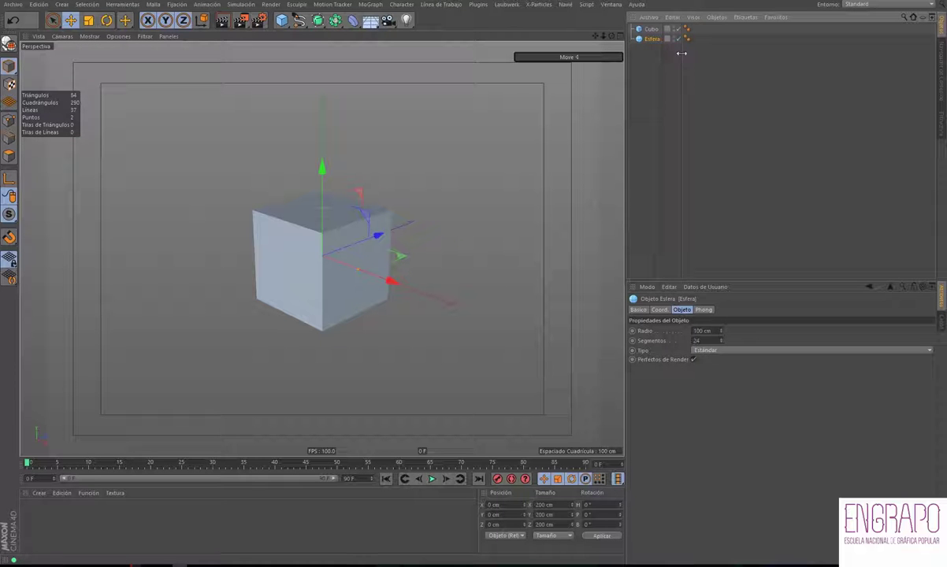
left_click_drag(672, 56, 719, 56)
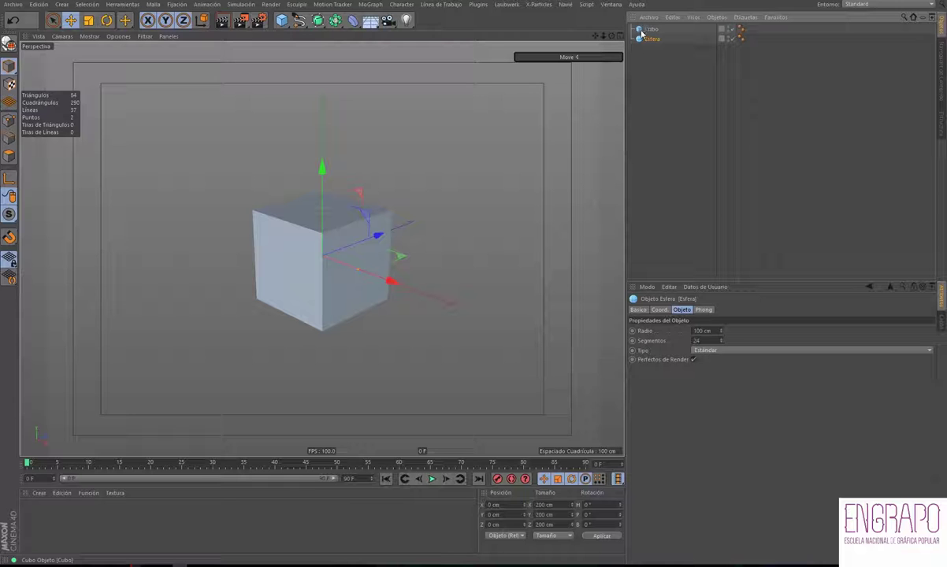
left_click(658, 85)
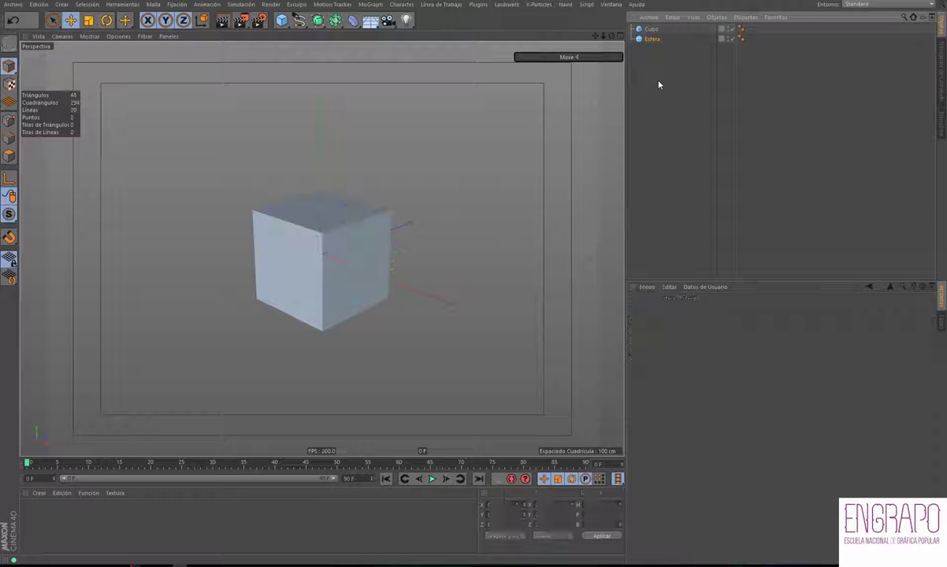
left_click(651, 29)
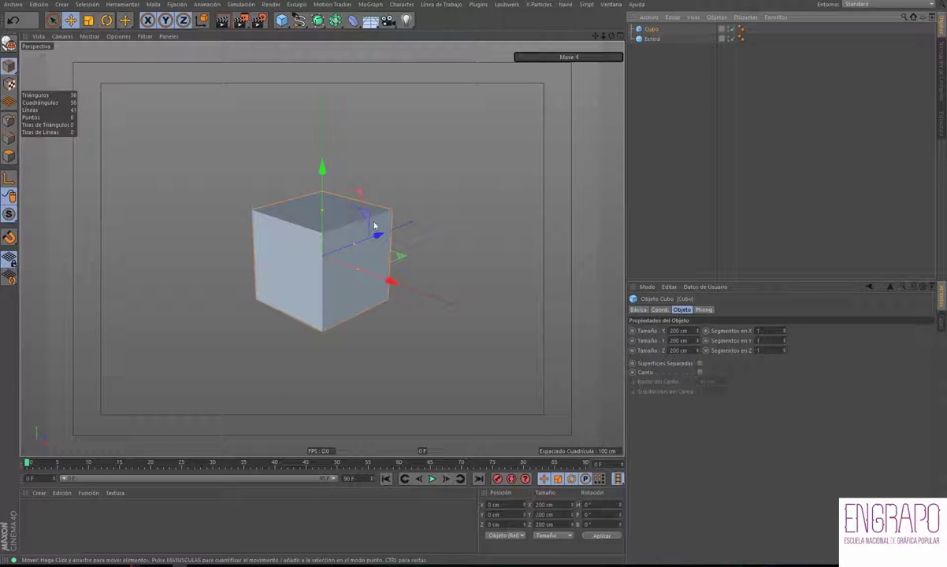
- Move the cube aside along Z so the sphere shows beside it
left_click_drag(374, 229, 268, 275)
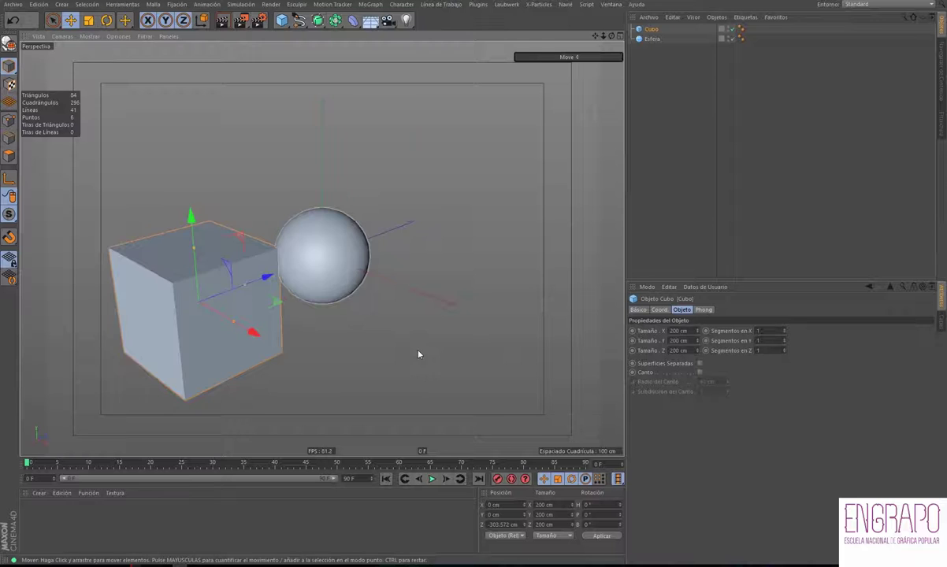
mouse_move(418, 354)
left_mouse_down("alt")
mouse_move(338, 339)
mouse_move(371, 355)
left_mouse_up("alt")
mouse_move(379, 352)
left_mouse_down("alt")
mouse_move(395, 359)
mouse_move(380, 264)
mouse_move(316, 270)
mouse_move(313, 230)
mouse_move(390, 288)
mouse_move(350, 300)
mouse_move(378, 292)
left_mouse_up("alt")
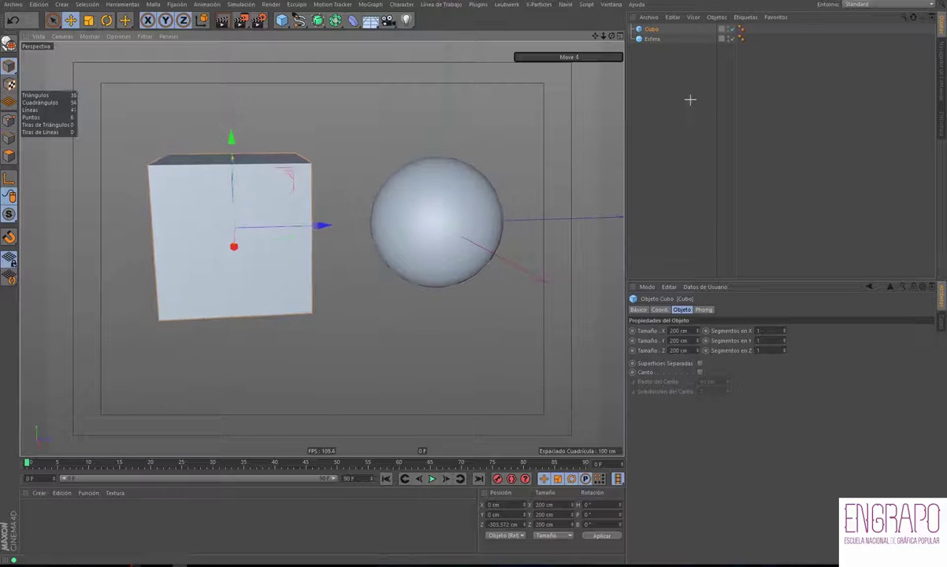
left_click(689, 97)
left_click(654, 29)
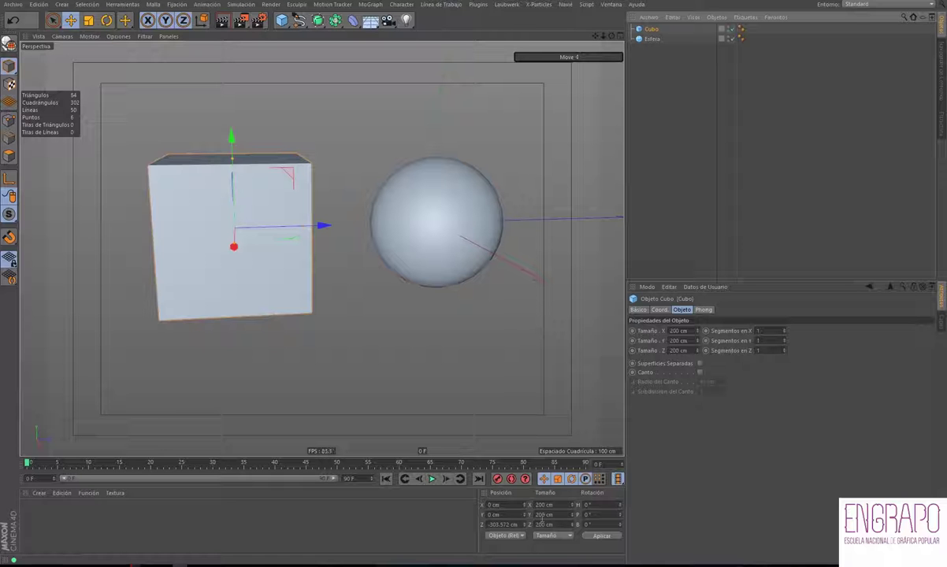
left_click_drag(520, 524, 494, 524)
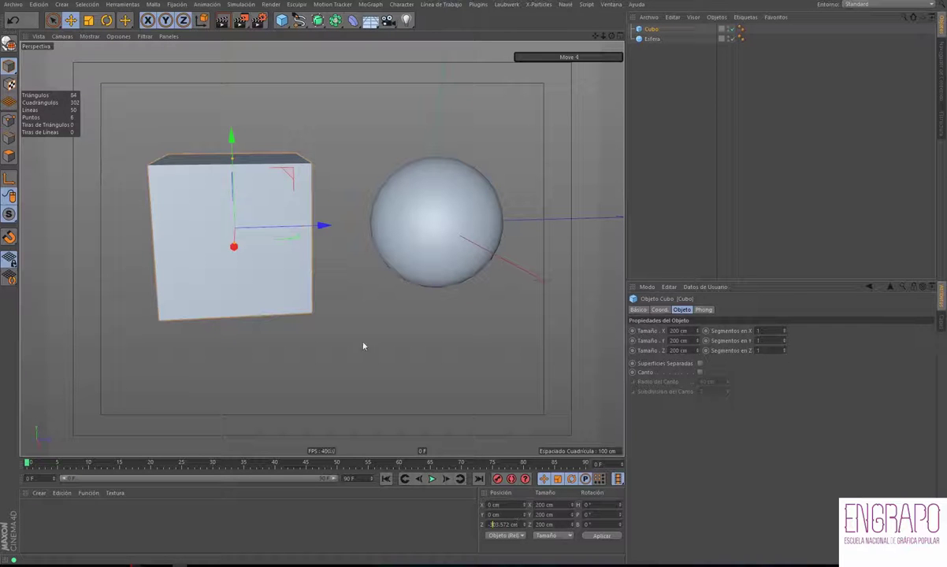
key("Return")
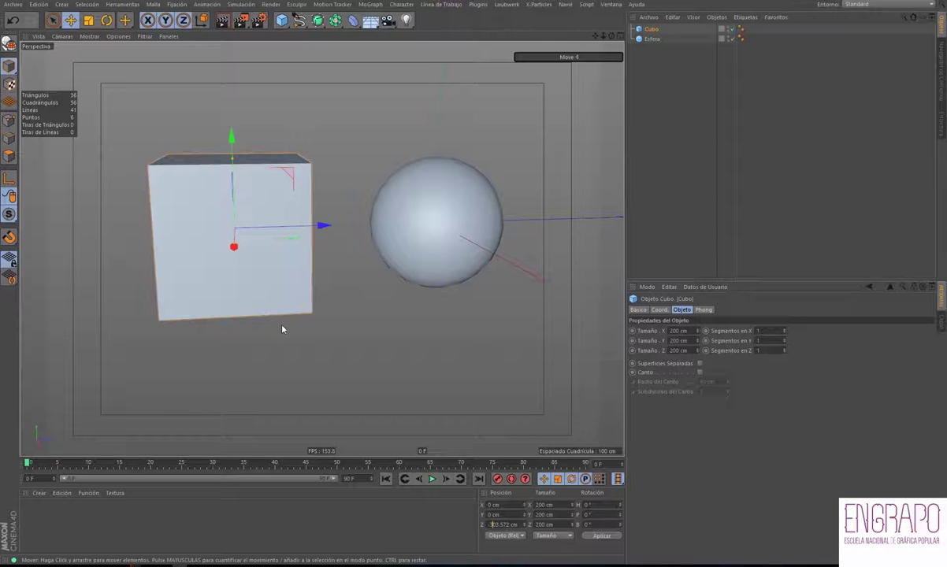
- Orbit to face both objects and show the viewport's Filtrar display list
mouse_move(308, 360)
left_mouse_down("alt")
mouse_move(384, 364)
mouse_move(349, 343)
left_mouse_up("alt")
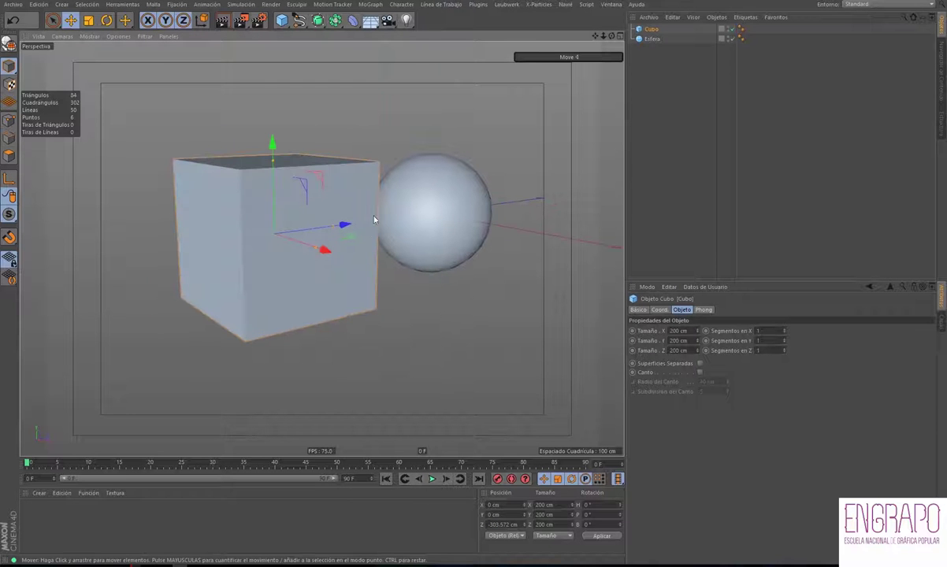
mouse_move(374, 220)
left_mouse_down("alt")
mouse_move(448, 317)
mouse_move(448, 264)
mouse_move(431, 281)
mouse_move(563, 363)
mouse_move(508, 371)
mouse_move(507, 390)
mouse_move(427, 281)
mouse_move(493, 293)
mouse_move(400, 293)
left_mouse_up("alt")
mouse_move(461, 296)
middle_mouse_down("alt")
mouse_move(361, 275)
mouse_move(346, 291)
mouse_move(360, 306)
middle_mouse_up("alt")
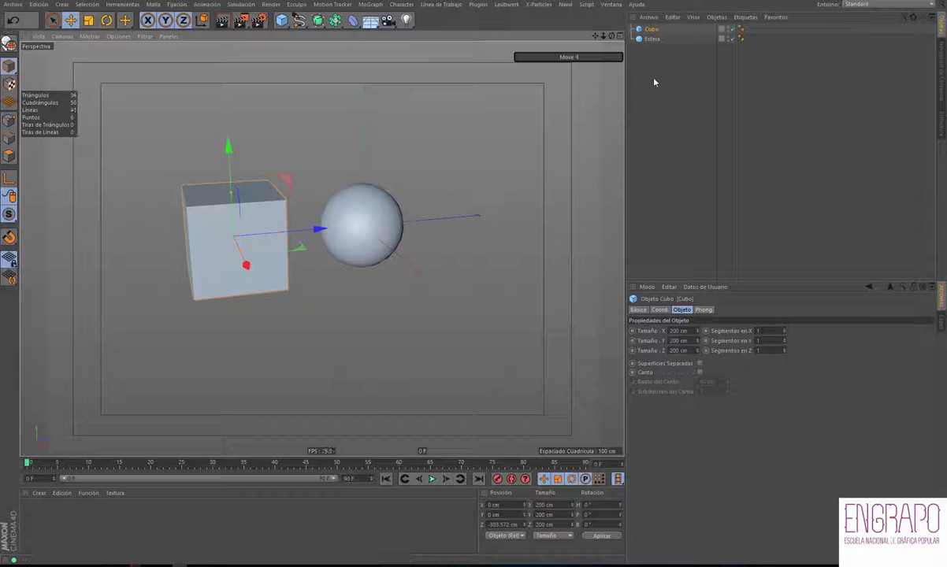
left_click(648, 40)
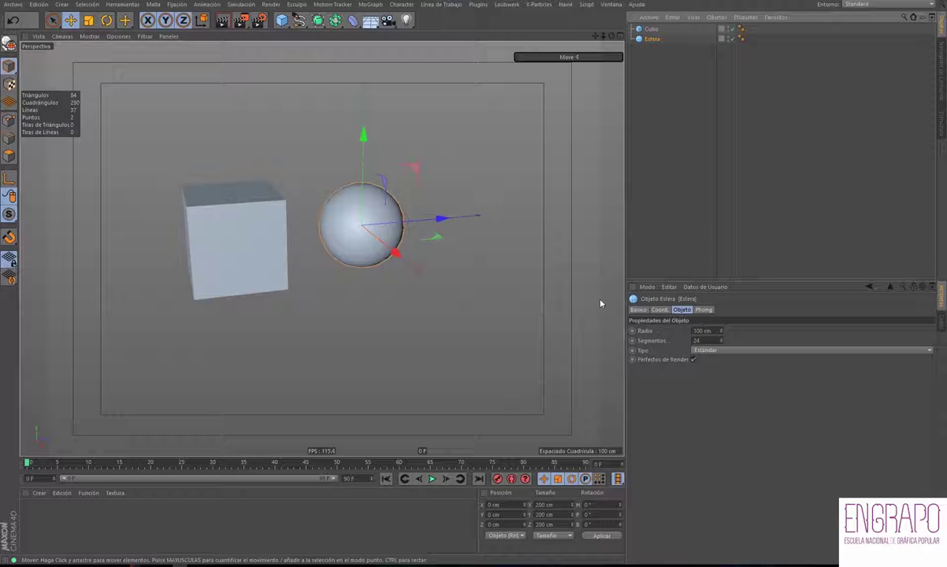
mouse_move(425, 357)
left_mouse_down("alt")
mouse_move(501, 365)
mouse_move(420, 344)
mouse_move(363, 347)
left_mouse_up("alt")
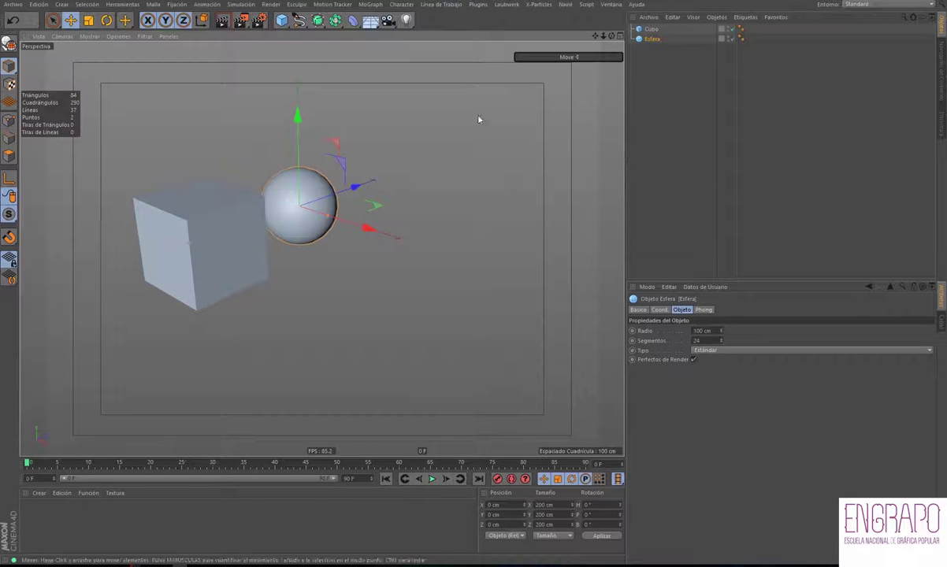
left_click(103, 36)
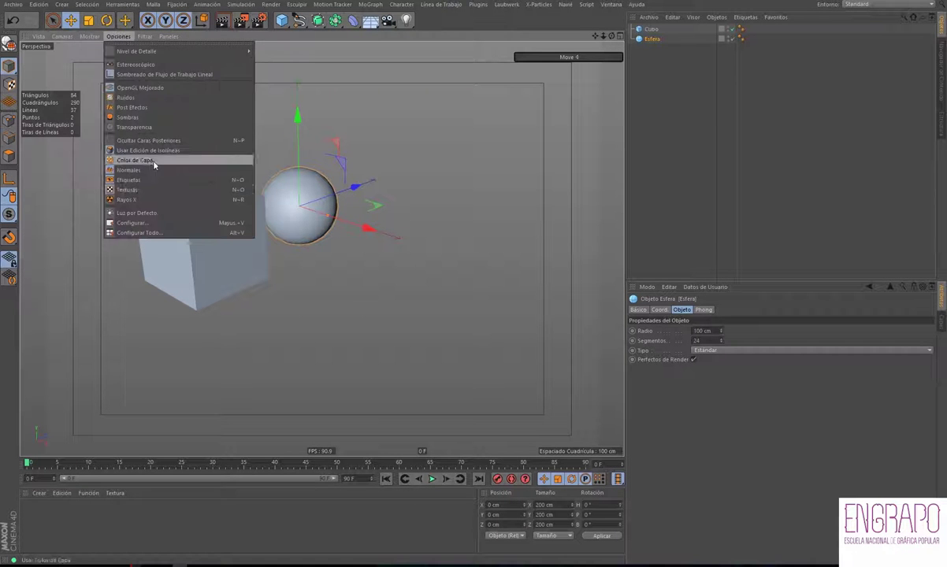
mouse_move(145, 36)
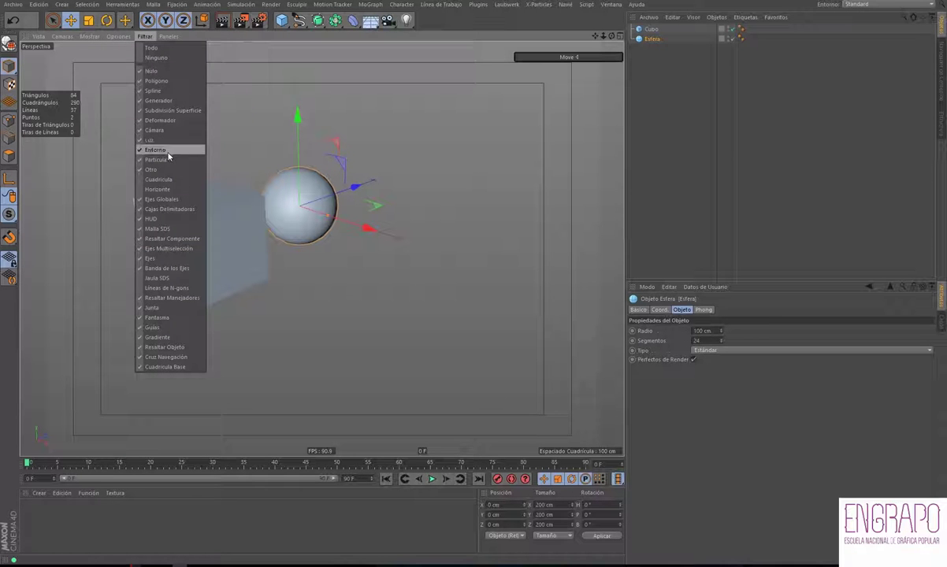
- Enable Cuadrícula to show the floor grid, orbit to view from above, and deselect
left_click(159, 179)
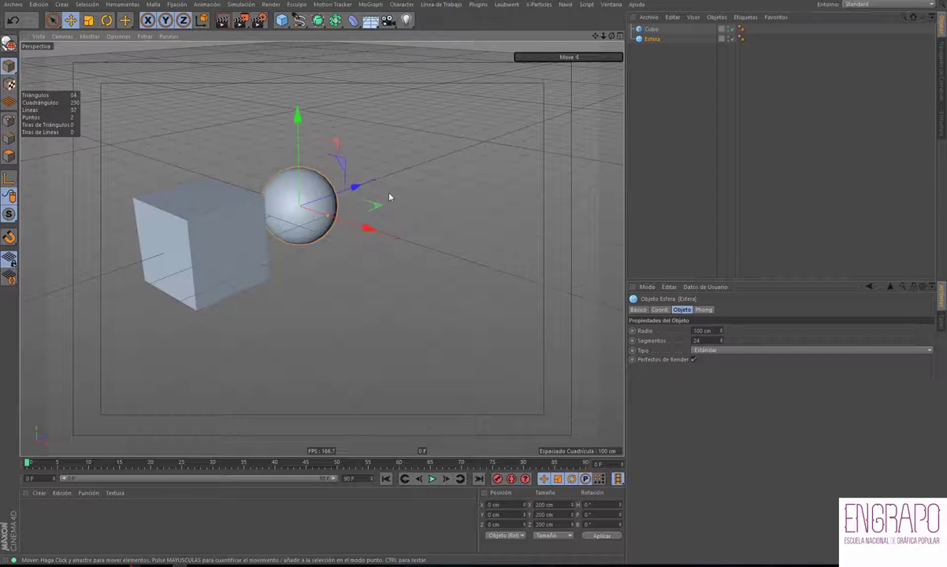
mouse_move(390, 197)
left_mouse_down("alt")
mouse_move(437, 197)
mouse_move(471, 245)
mouse_move(450, 251)
mouse_move(423, 303)
mouse_move(402, 309)
left_mouse_up("alt")
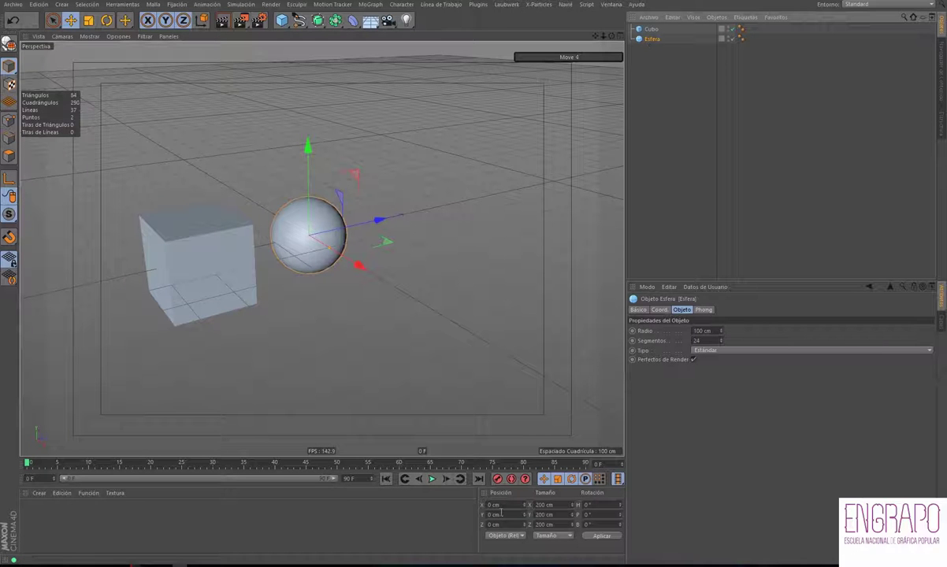
left_click(654, 49)
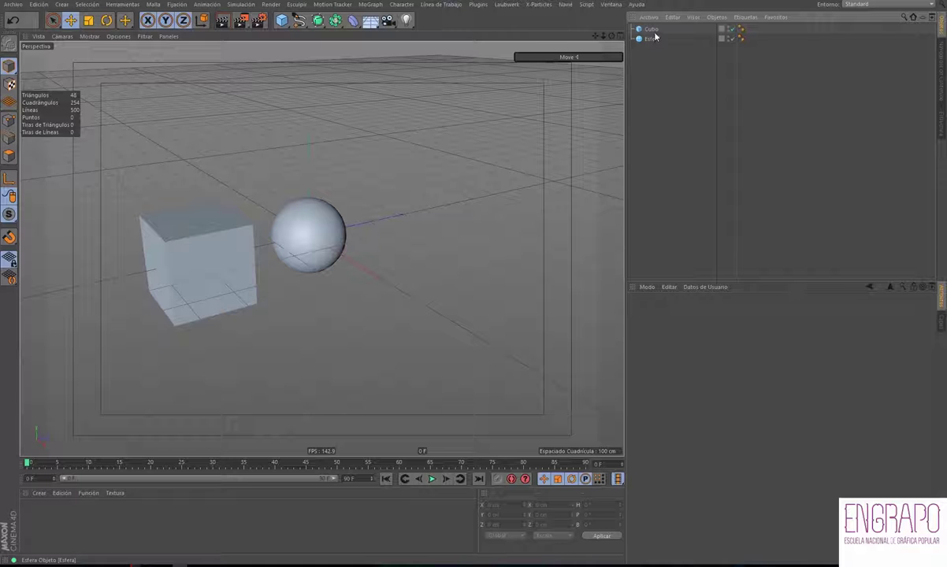
- Make the cube a child of the sphere and push both back along Z
left_click(650, 30)
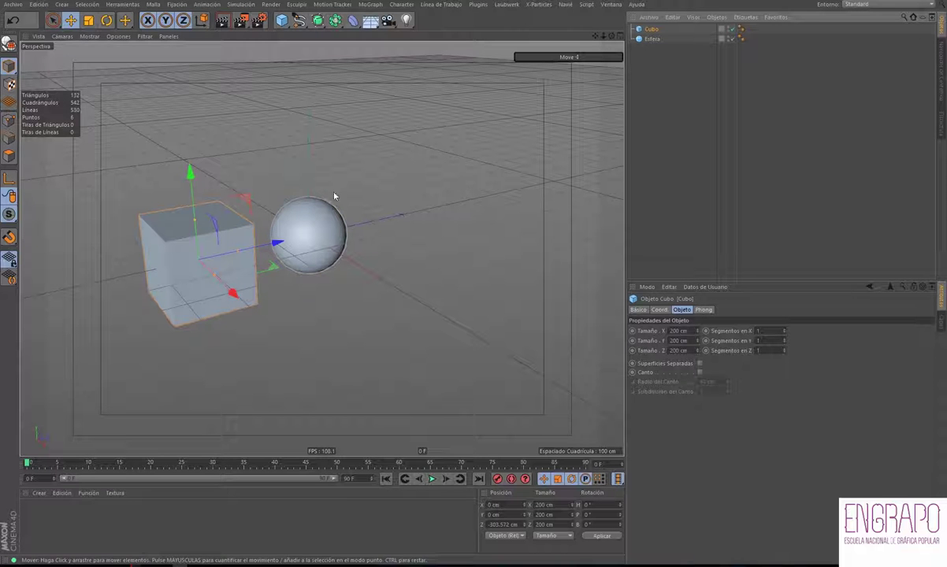
left_click_drag(653, 31, 652, 42)
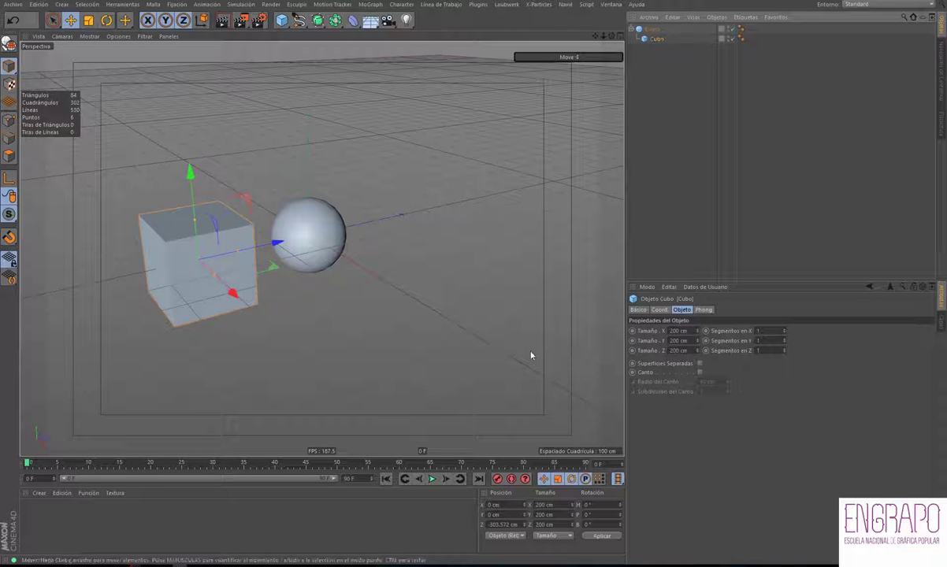
left_click(339, 219)
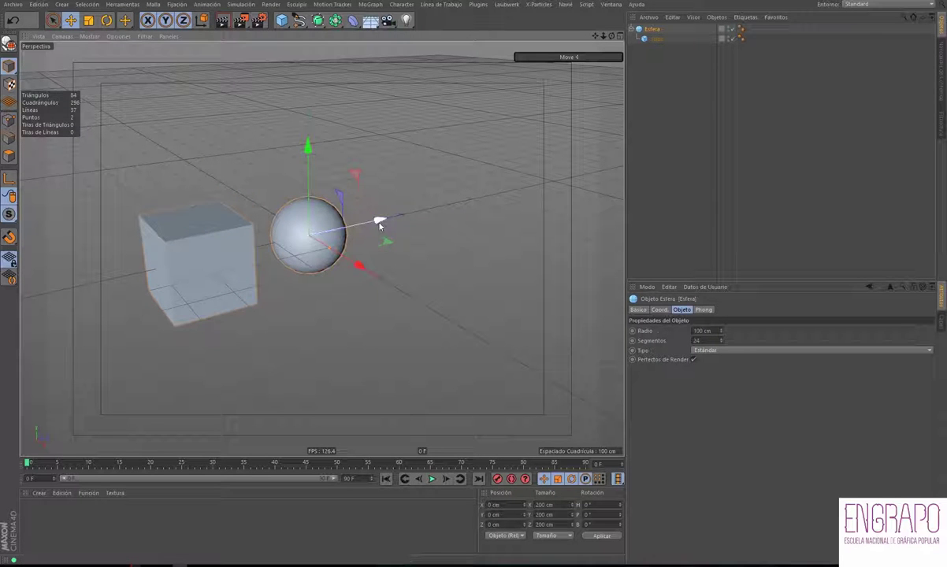
mouse_move(376, 219)
left_mouse_down()
mouse_move(275, 256)
mouse_move(276, 294)
mouse_move(402, 240)
mouse_move(383, 186)
left_mouse_up()
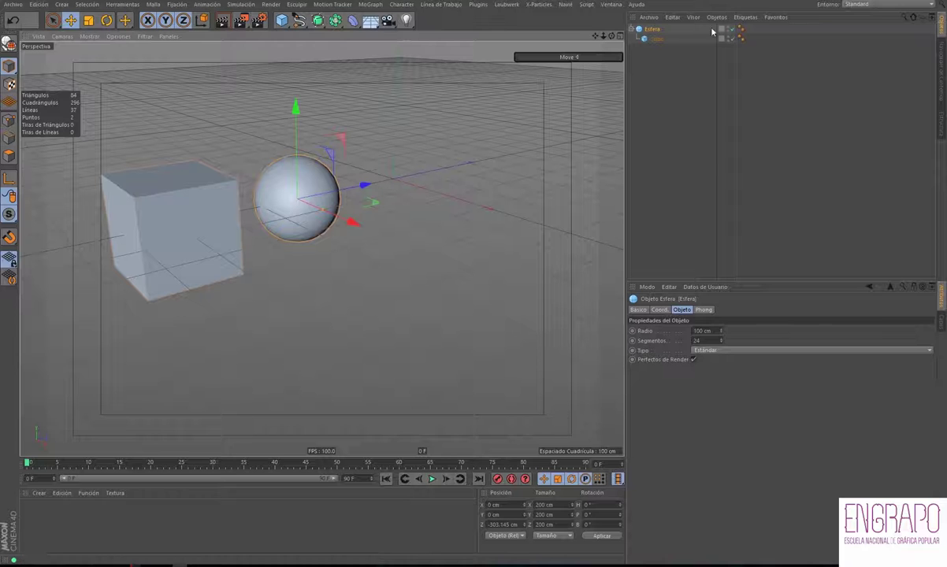
- Edit the cube's Z position and drag it back out of the sphere's hierarchy
left_click(656, 38)
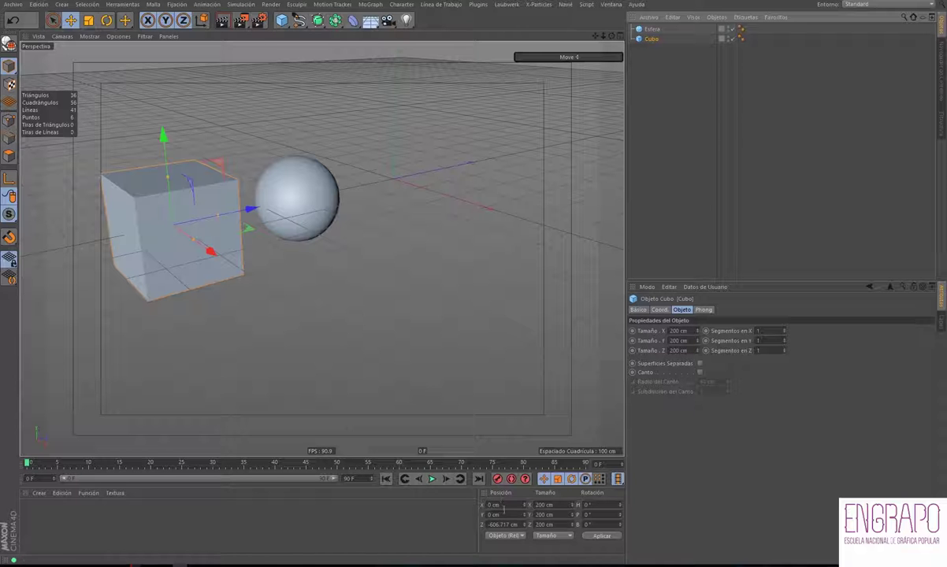
left_click(520, 524)
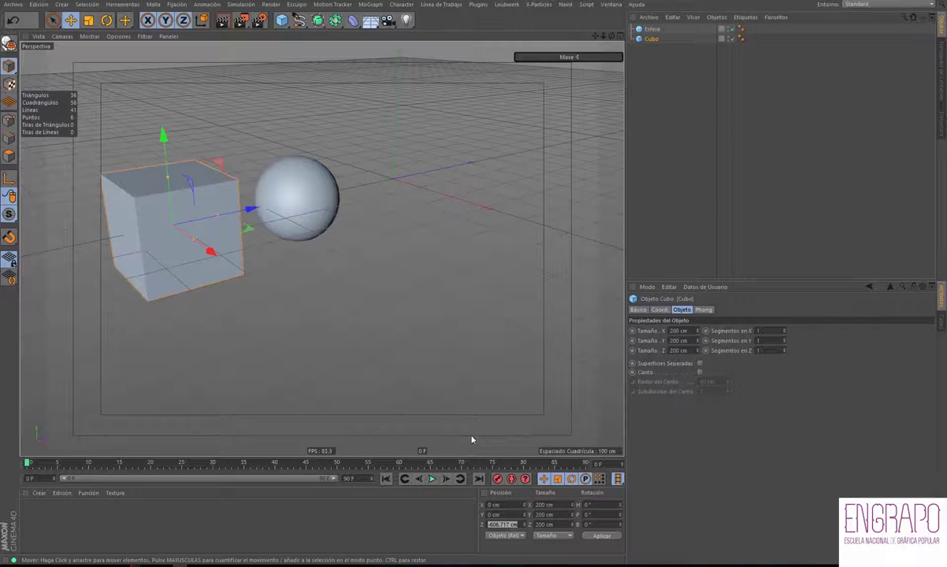
left_click_drag(389, 273, 160, 212, "alt")
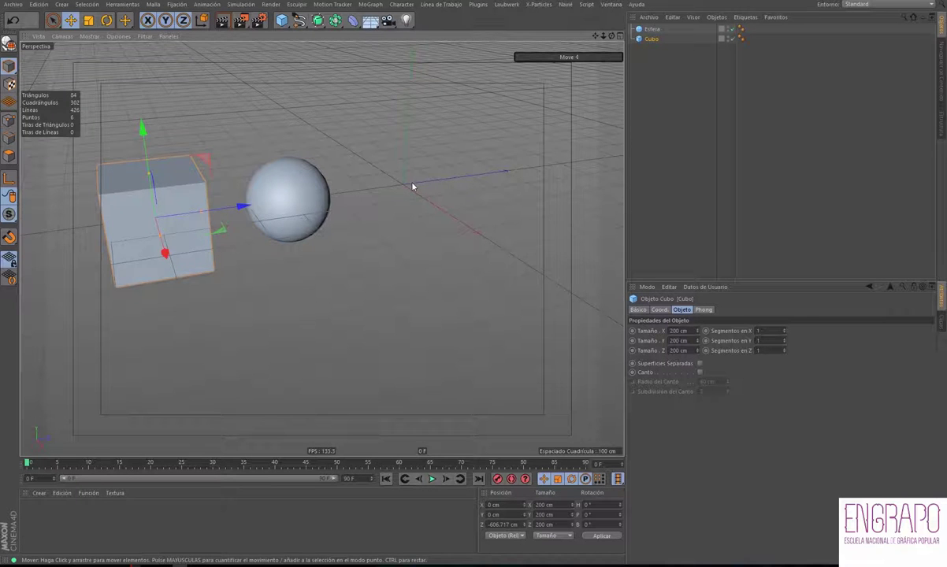
middle_click_drag(412, 186, 417, 216, "alt")
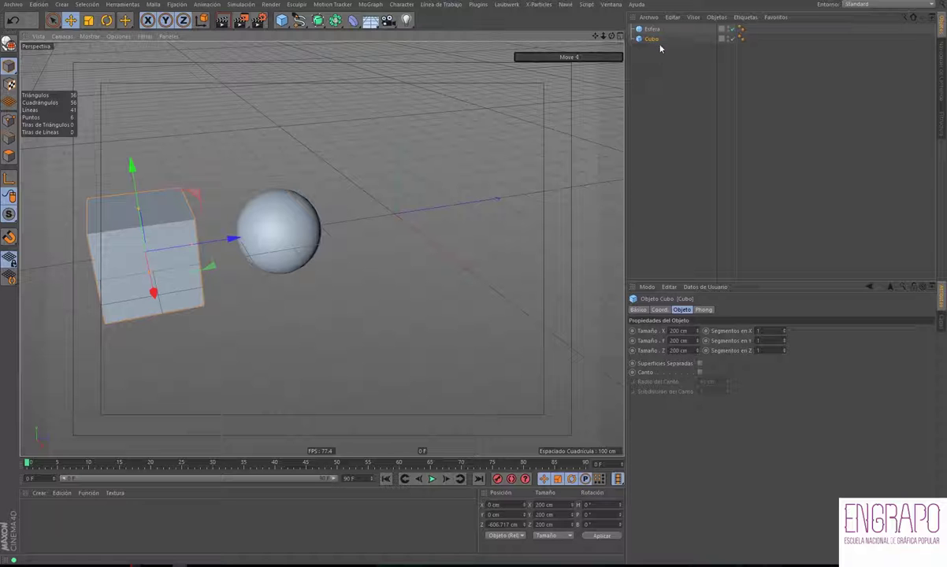
left_click_drag(652, 39, 656, 30)
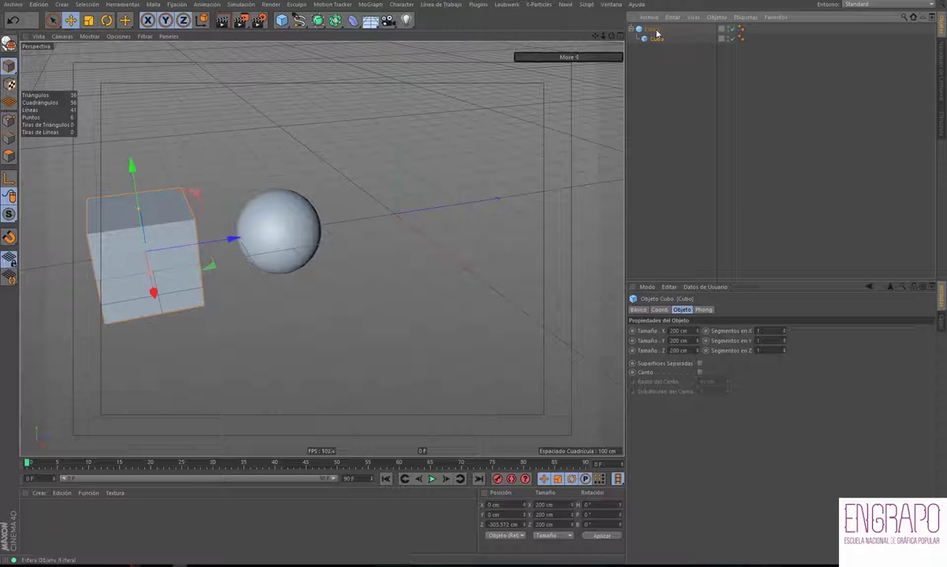
- Clear the selection and go to Crear > Objeto for a Nulo null
left_click(672, 67)
left_click(651, 29)
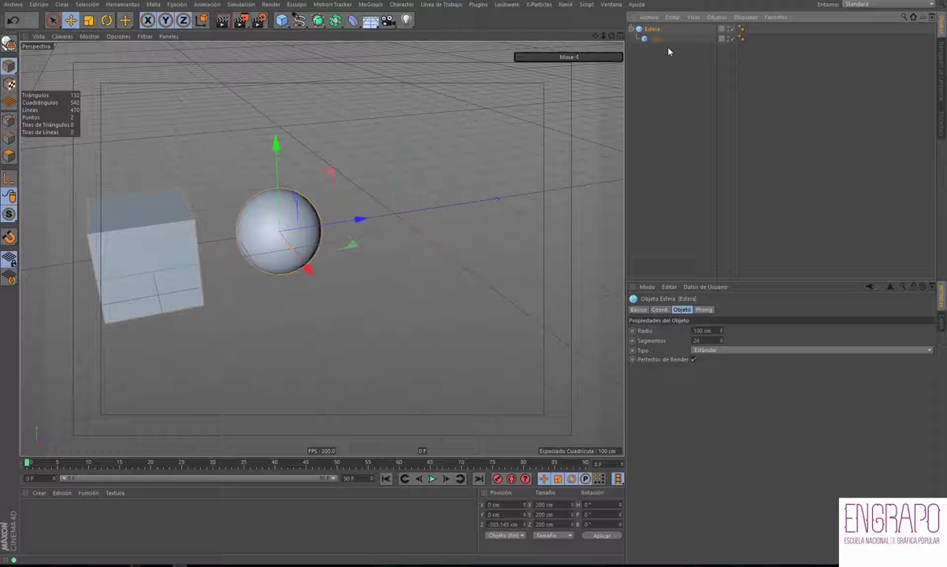
left_click(660, 59)
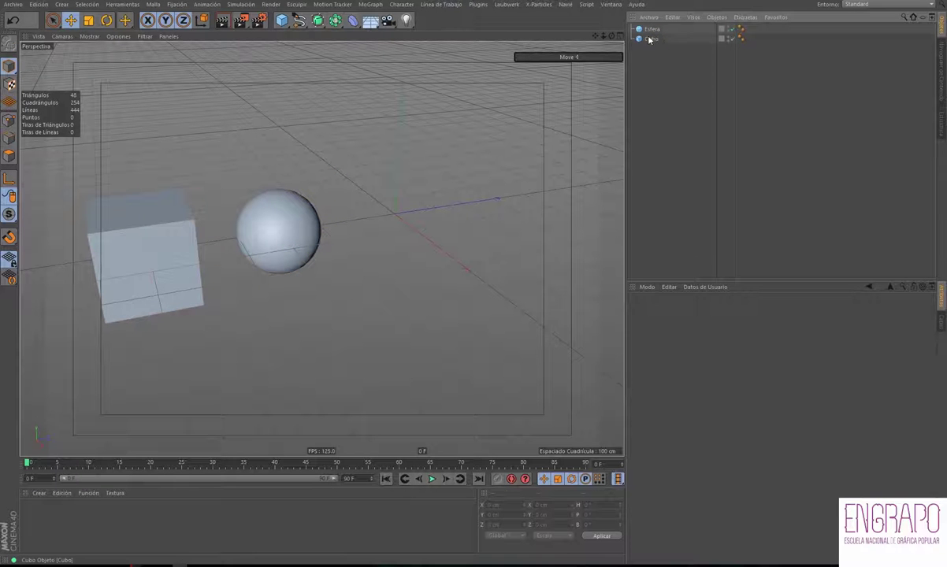
left_click(662, 39)
left_click(674, 102)
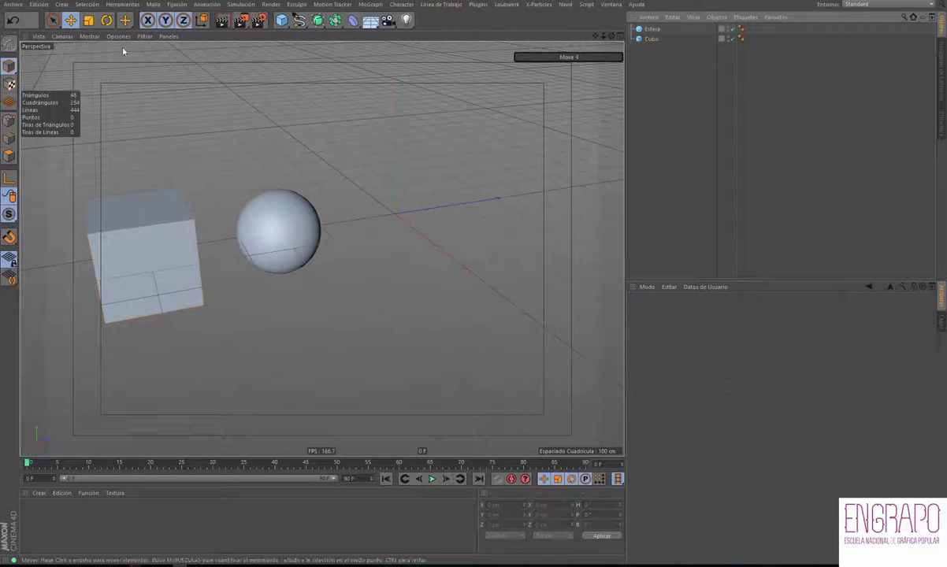
left_click(62, 4)
- Add a Nulo null and group the sphere and cube under it
left_click(114, 22)
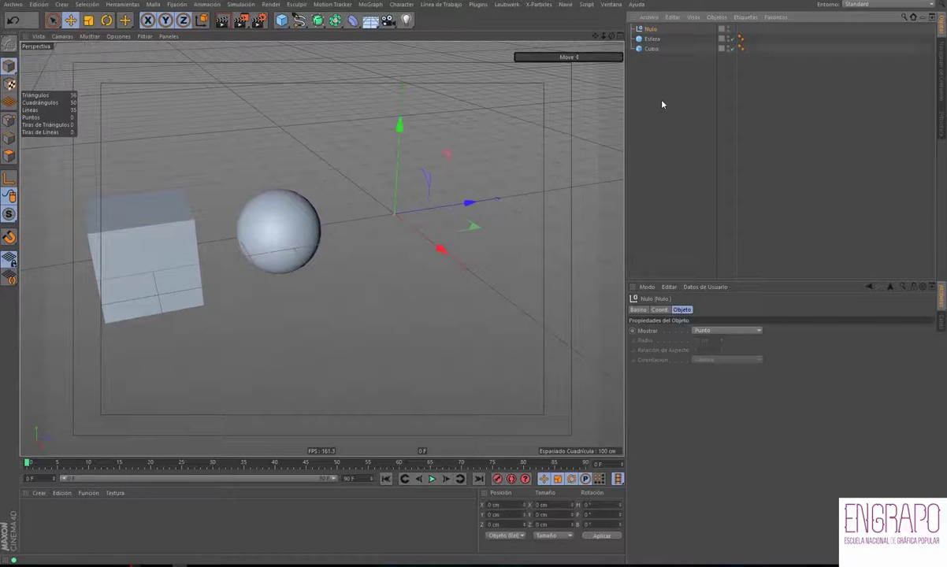
left_click(662, 102)
left_click(652, 38)
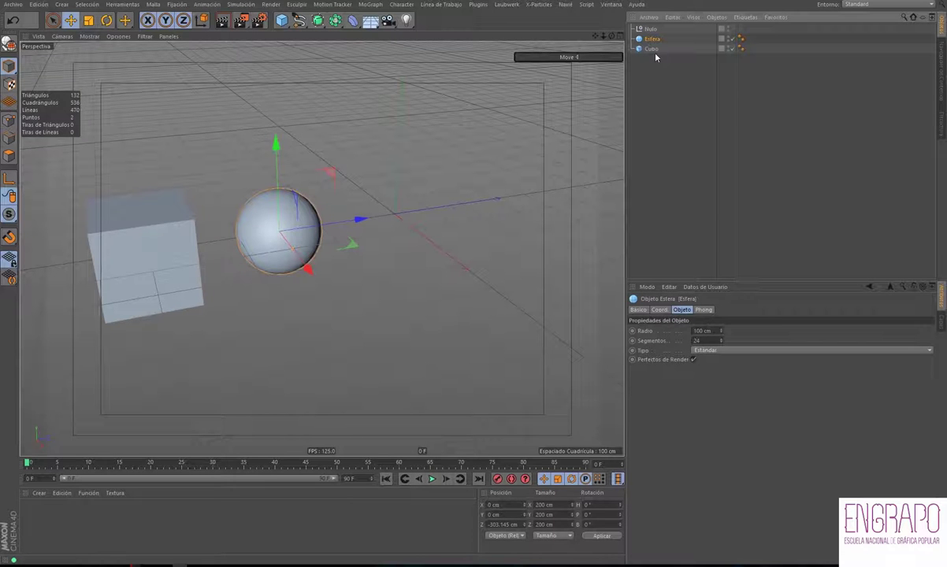
left_click(651, 49)
left_click(653, 39, "ctrl")
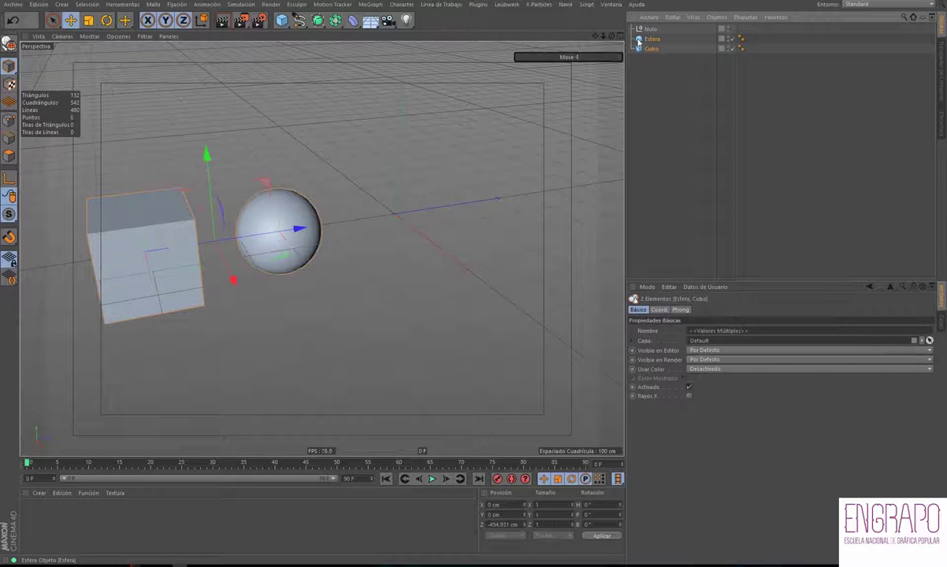
left_click_drag(647, 33, 650, 30)
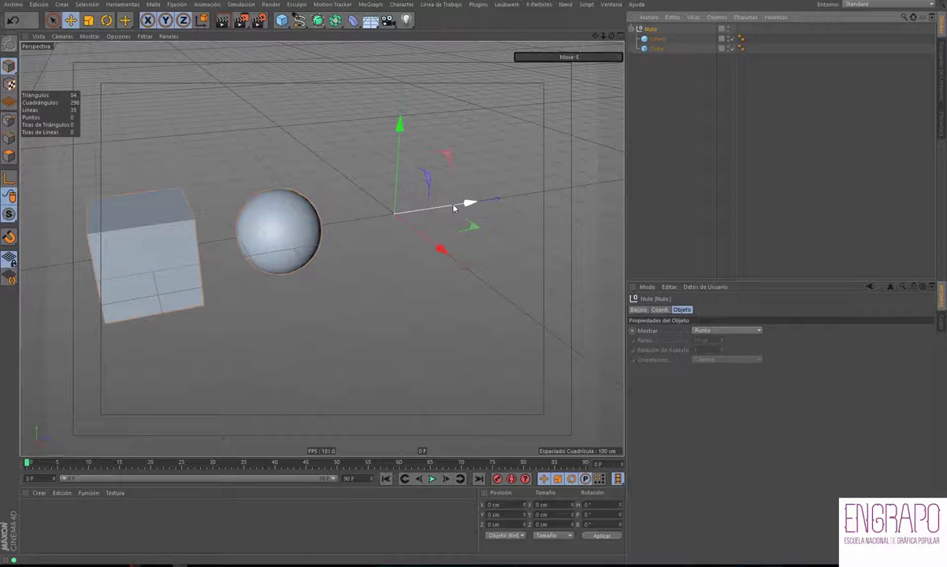
- Move the Nulo along Z to −327.07 cm, carrying the sphere and cube with it
left_click(655, 38)
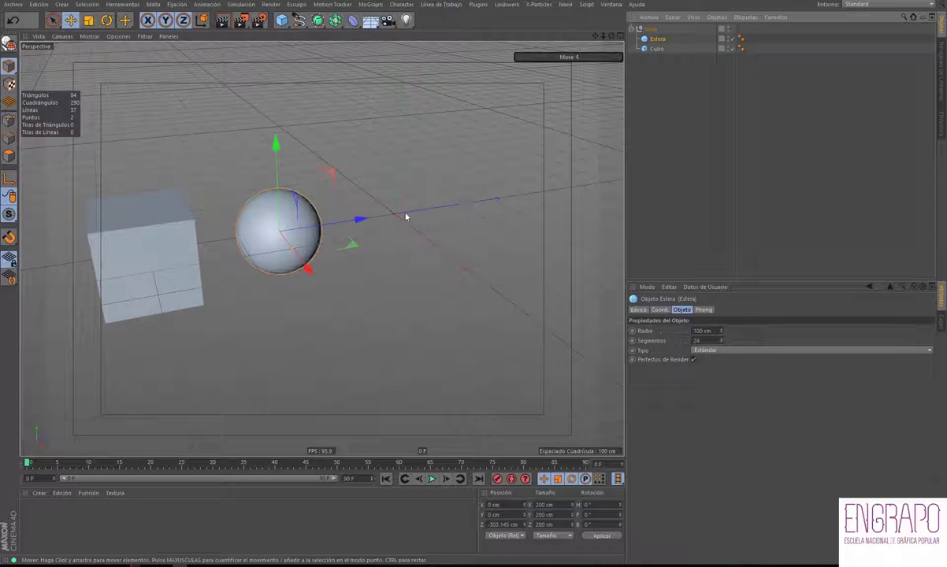
left_click(651, 30)
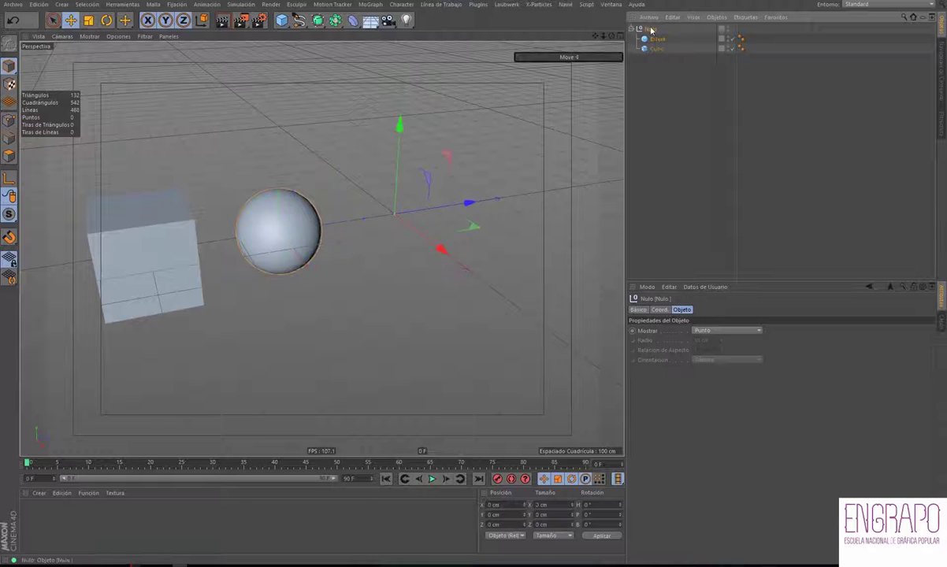
left_click(656, 39)
left_click(657, 49)
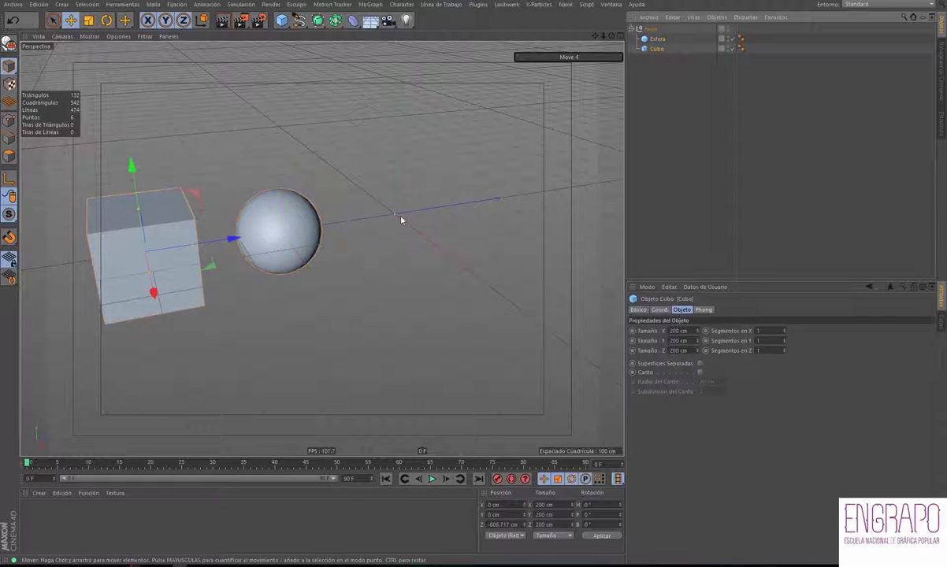
left_click(651, 29)
mouse_move(461, 205)
left_mouse_down()
mouse_move(319, 226)
mouse_move(352, 232)
left_mouse_up()
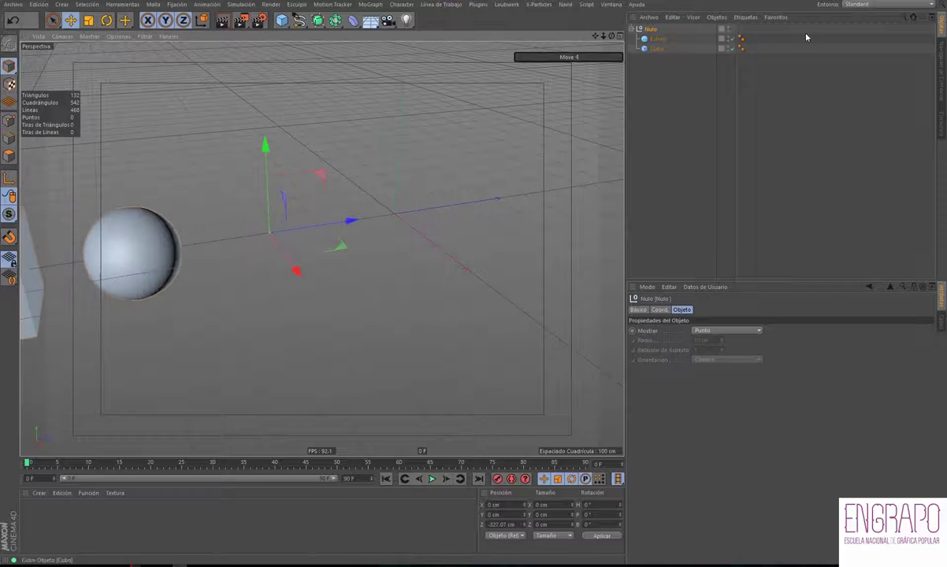
- Orbit to see the whole cube and reselect the cube and sphere
left_click(656, 48)
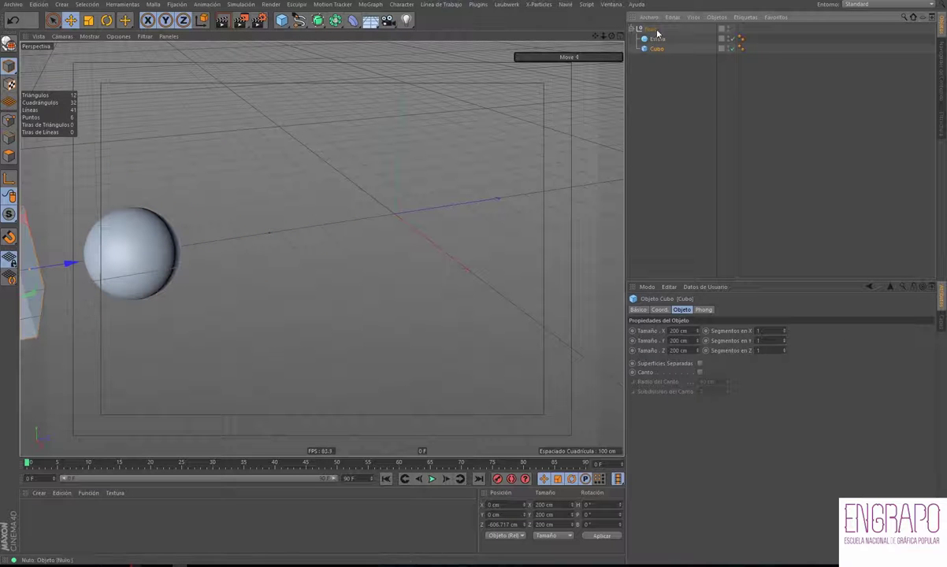
left_click(289, 207)
mouse_move(284, 254)
left_mouse_down("alt")
mouse_move(355, 222)
mouse_move(370, 226)
left_mouse_up("alt")
left_click(698, 122)
left_click(657, 48)
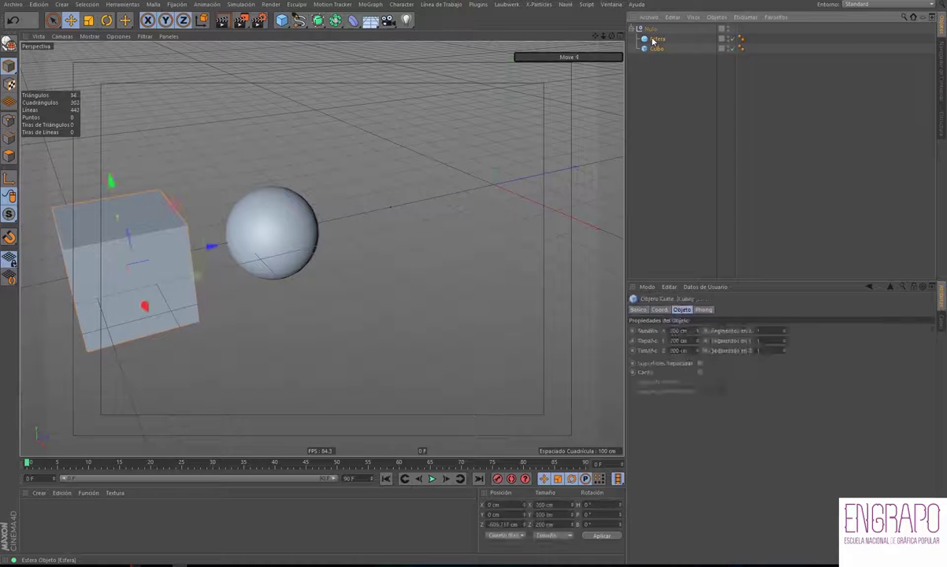
left_click(653, 38, "ctrl")
left_click(698, 122)
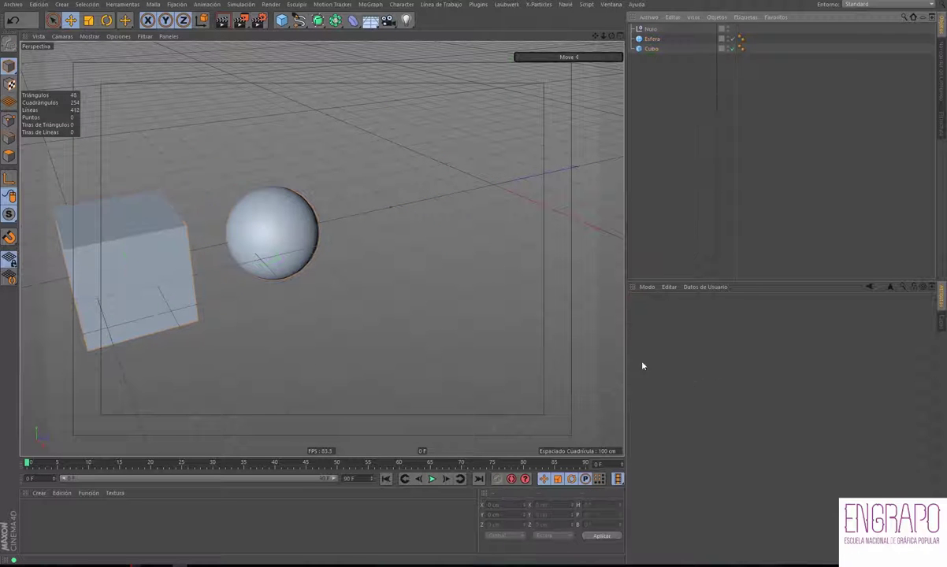
left_click(652, 49)
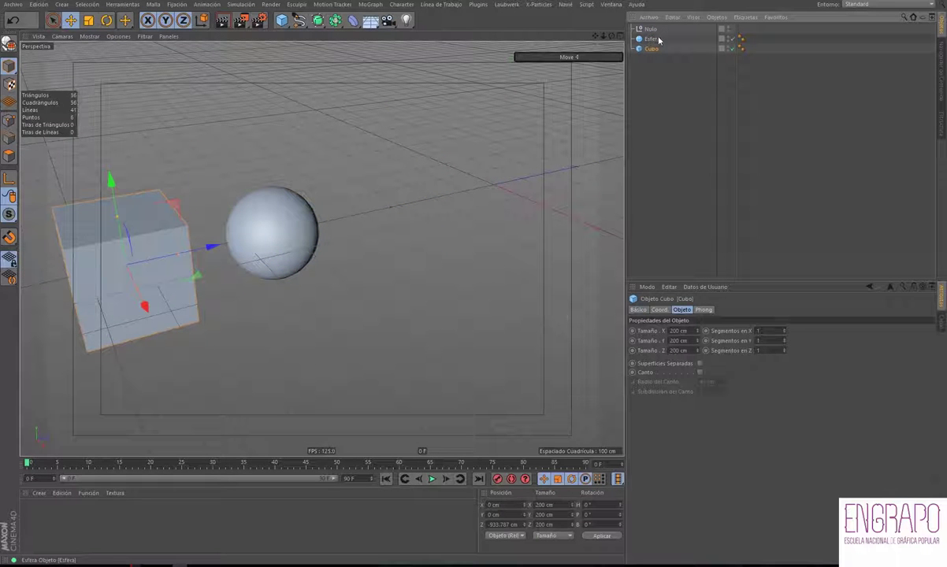
left_click(658, 39)
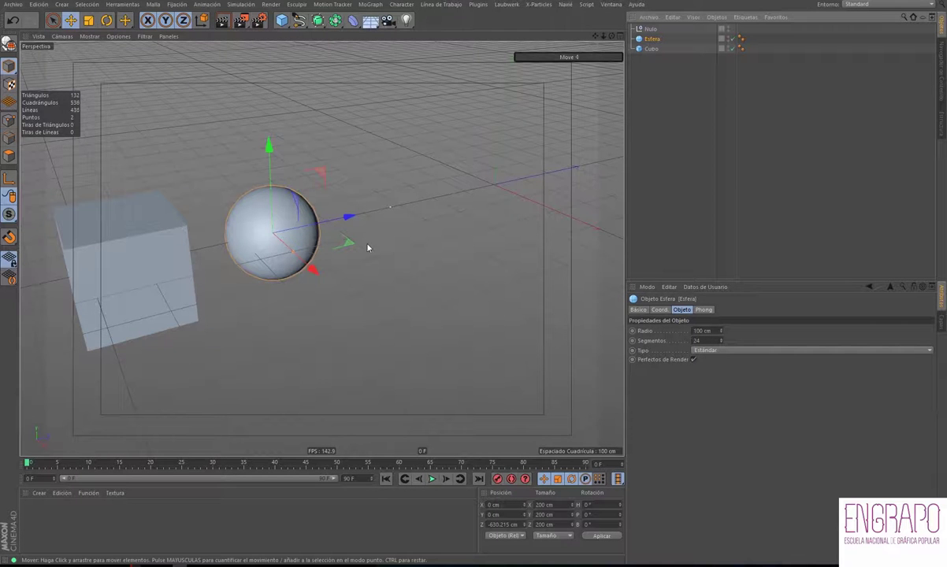
- Undo the sphere's last moves with Ctrl+Z
mouse_move(366, 247)
left_mouse_down("alt")
mouse_move(368, 260)
mouse_move(438, 265)
mouse_move(374, 255)
mouse_move(408, 277)
mouse_move(400, 298)
left_mouse_up("alt")
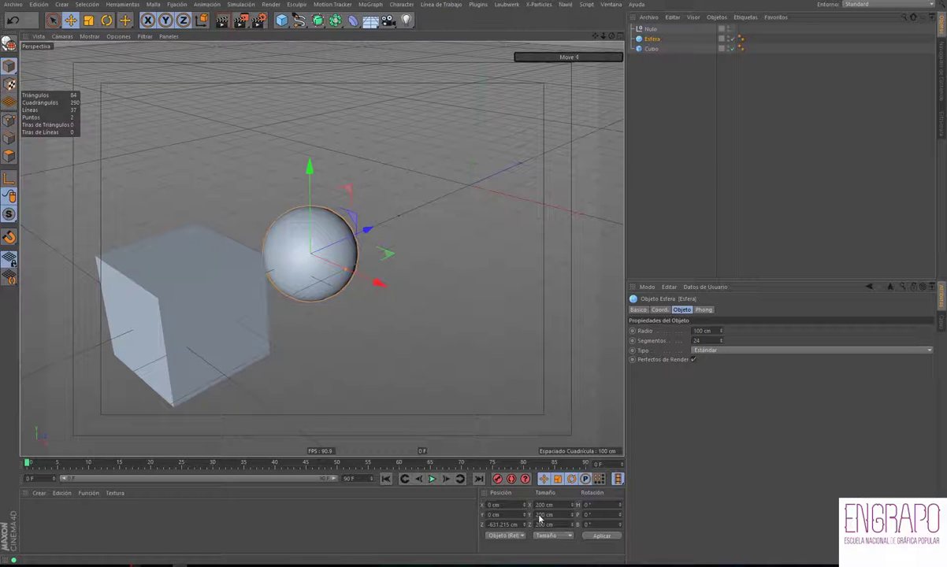
left_click(680, 67)
key("ctrl+z")
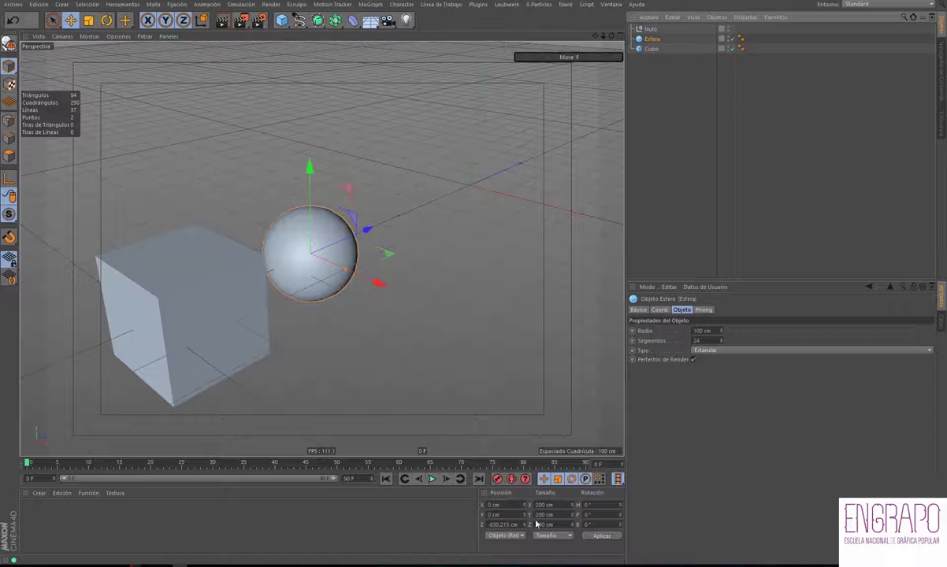
key("ctrl+z")
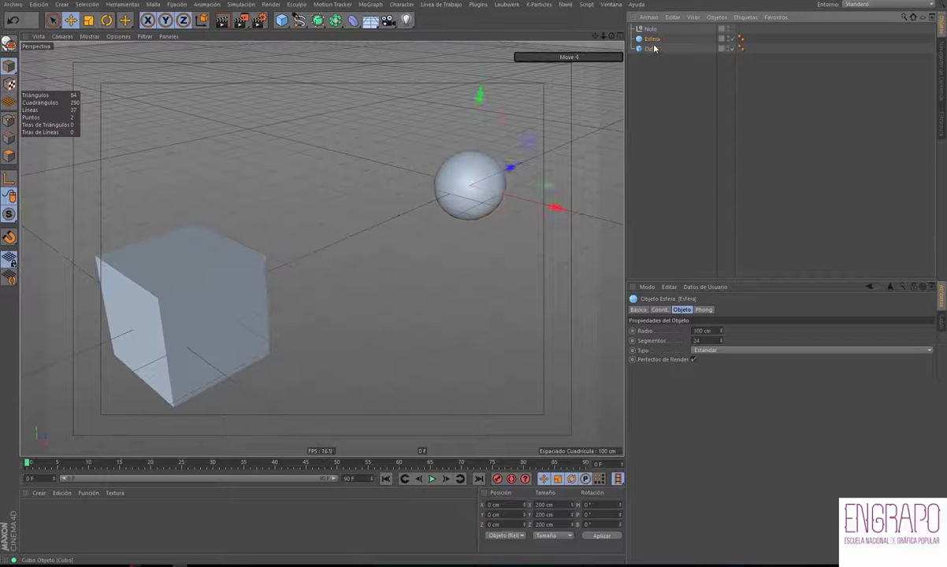
key("ctrl+z")
- Set the cube's Z position to 0 cm
left_click(502, 525)
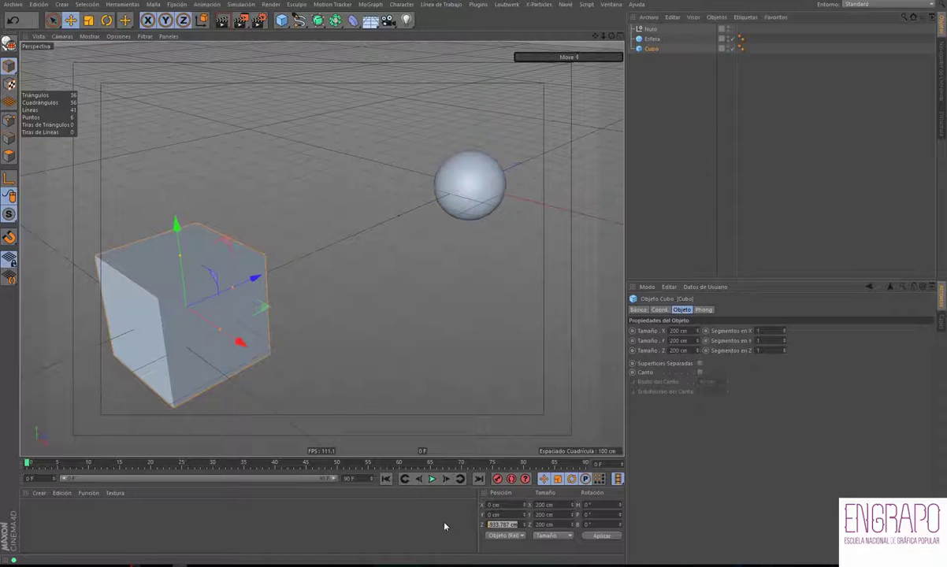
type("0")
key("Return")
left_click(649, 130)
scroll(451, 200, "up", 2)
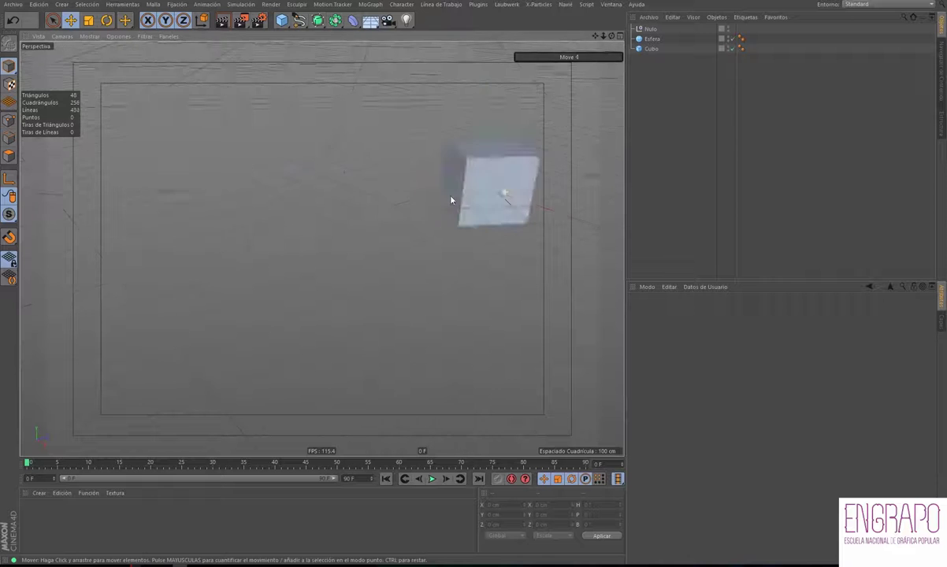
middle_click_drag(450, 201, 299, 193, "alt")
left_click(648, 30)
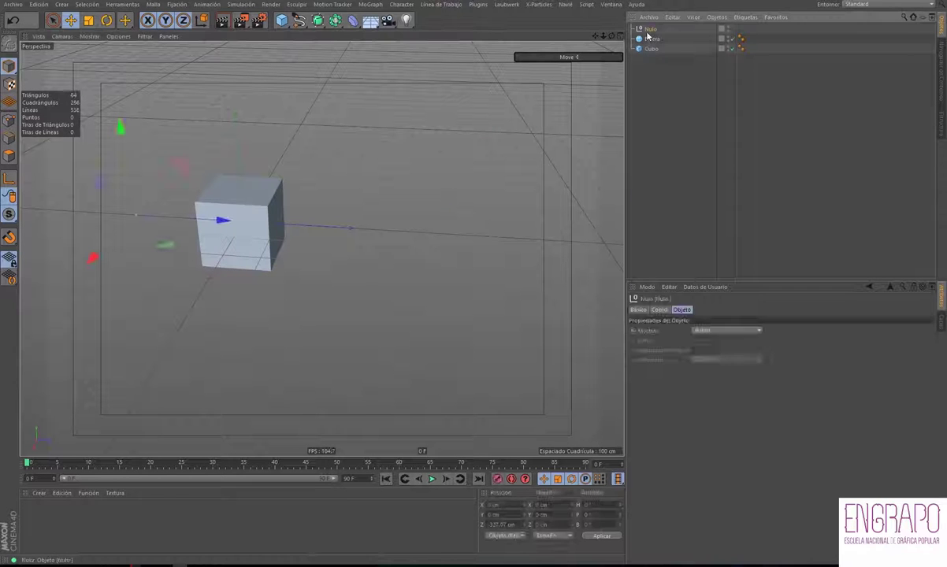
key("shift+g")
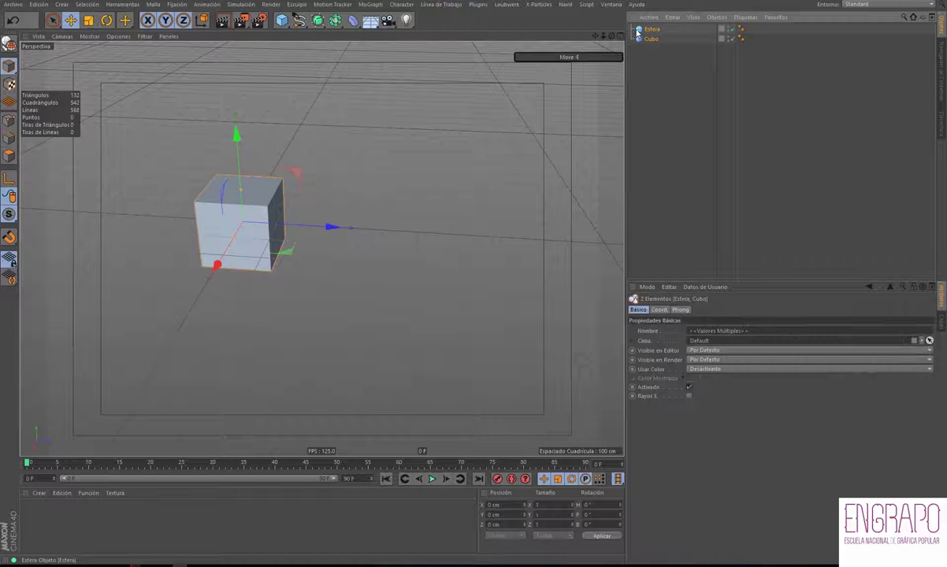
key("alt+g")
left_click(631, 28)
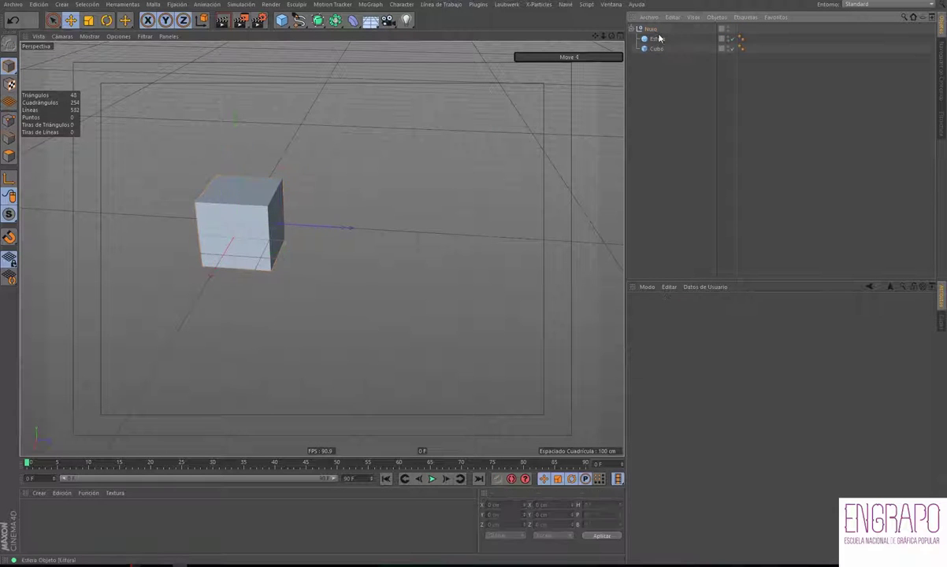
left_click(646, 29)
left_click(655, 68)
left_click(731, 31)
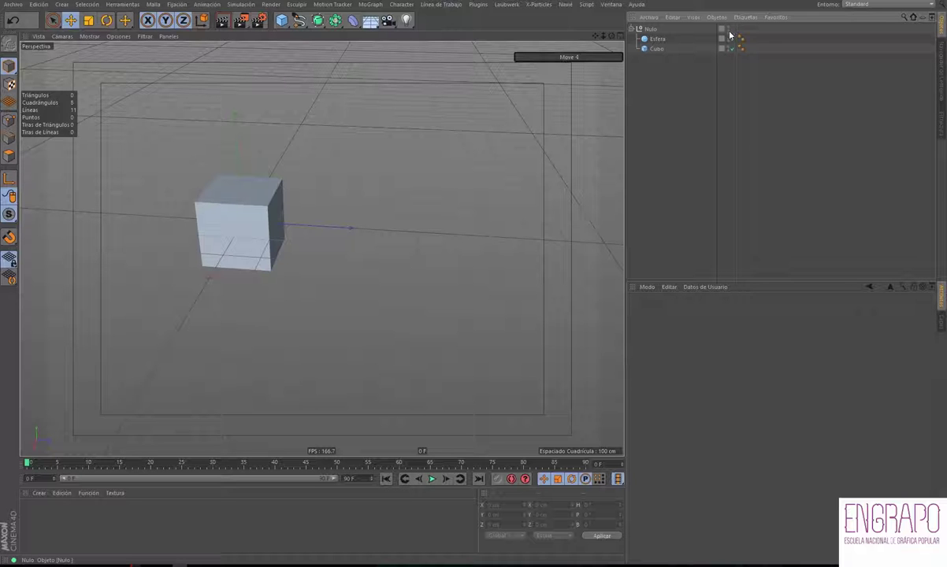
- Hide Cubo in the editor viewport and render to check whether it still appears
left_click(222, 22)
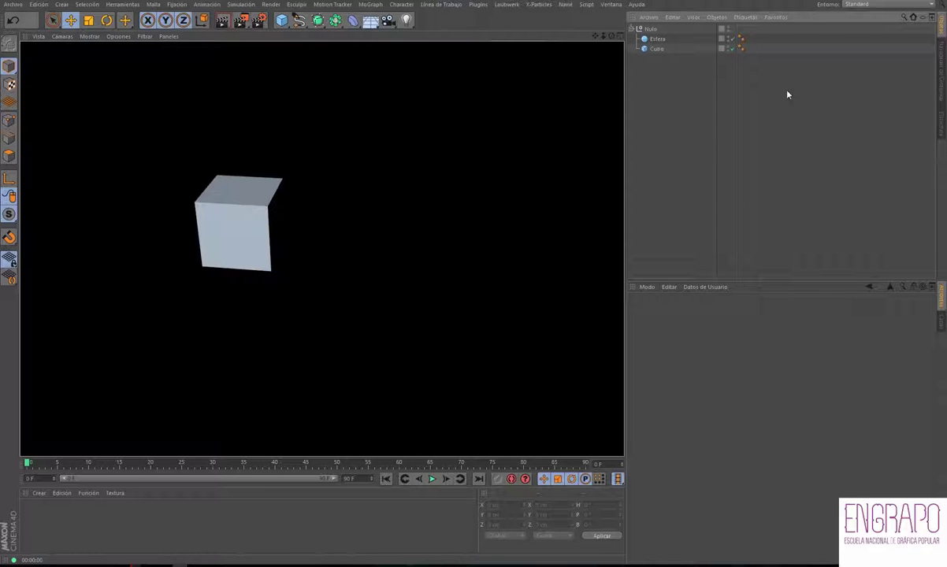
left_click(739, 83)
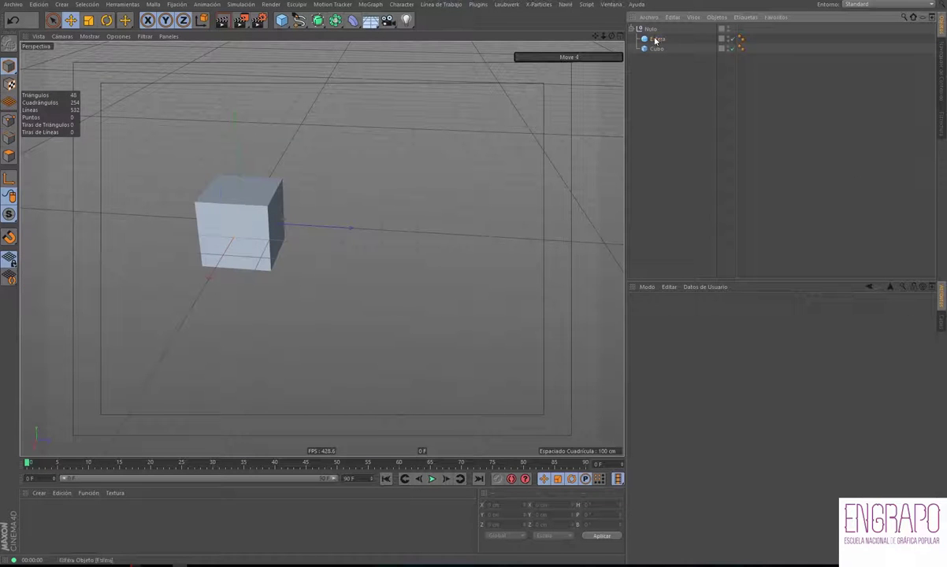
left_click(717, 39)
left_click(705, 49)
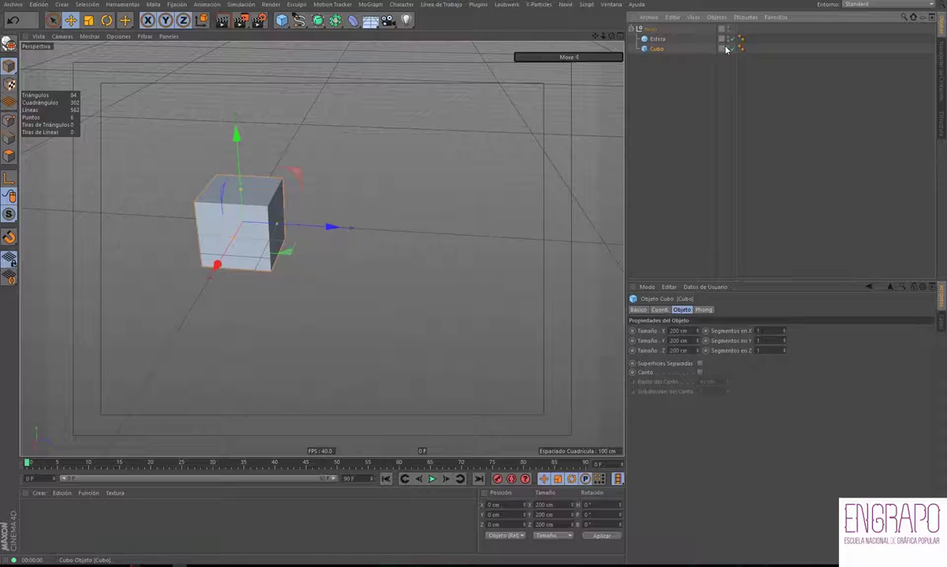
left_click(729, 48)
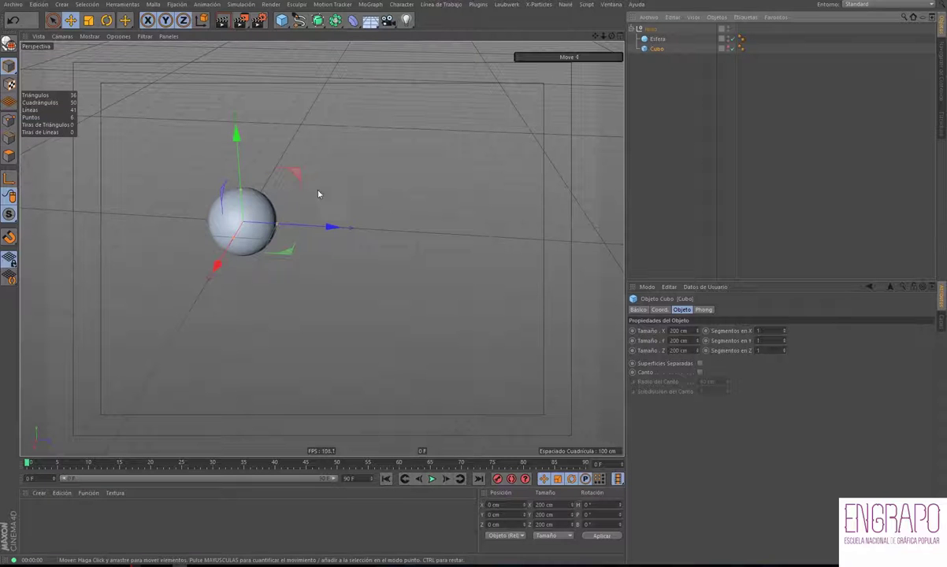
left_click_drag(319, 195, 235, 213, "alt")
middle_click_drag(368, 183, 430, 238, "alt")
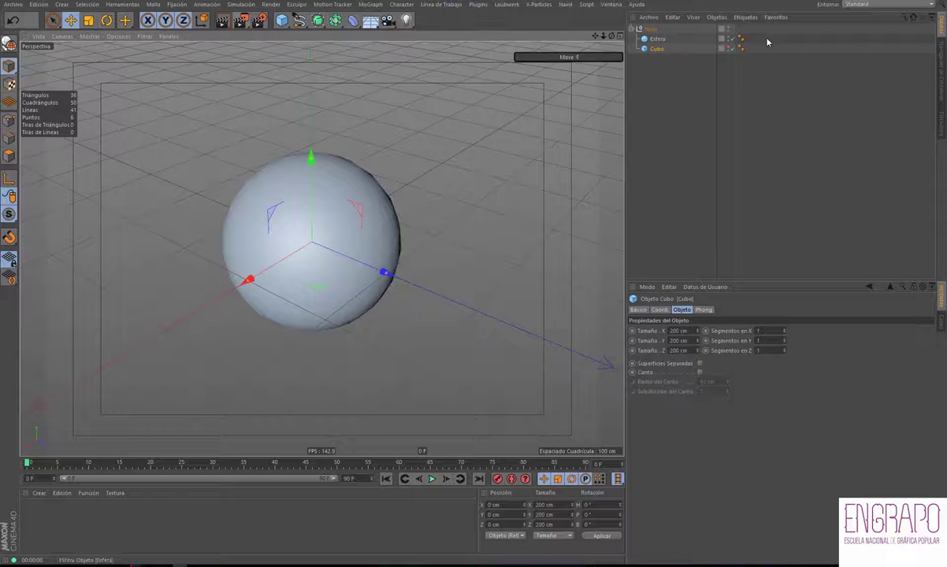
left_click(203, 20)
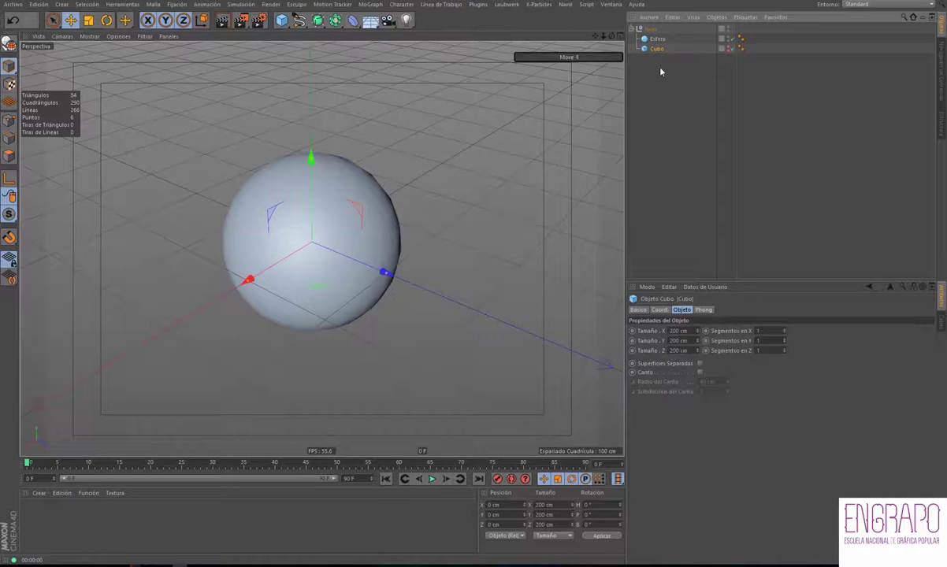
left_click(221, 20)
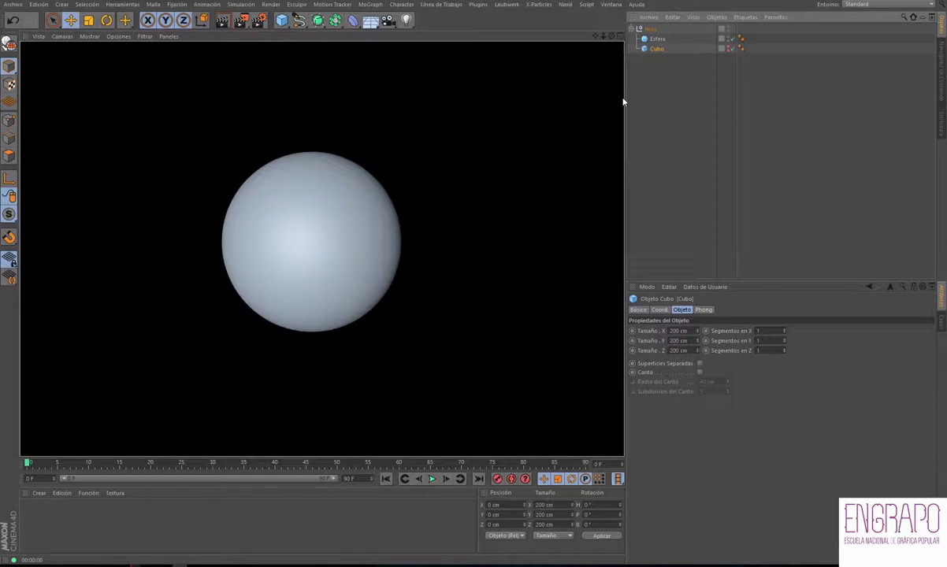
left_click(718, 52)
- Make the cube visible in the editor again and render to confirm it stays hidden
left_click(665, 50)
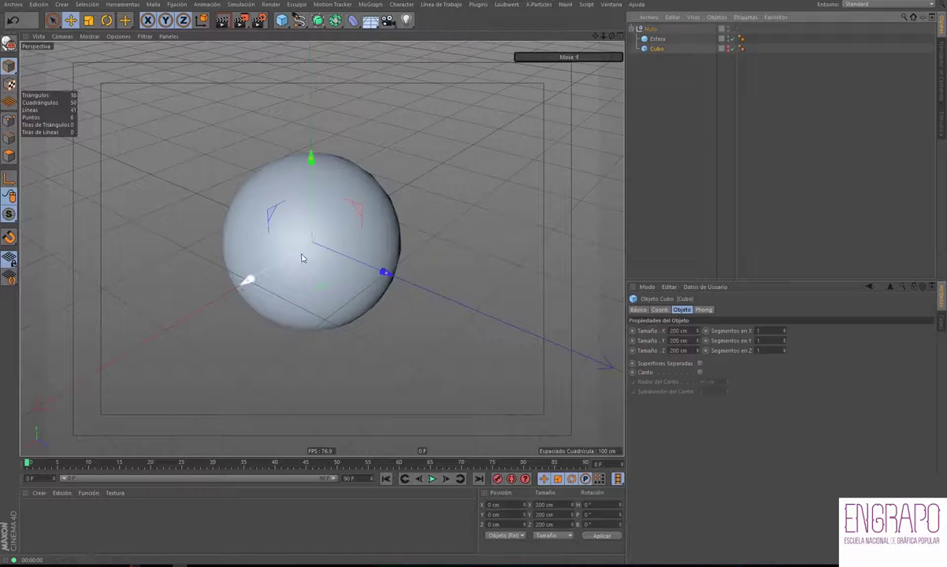
left_click(728, 50)
left_click(729, 50)
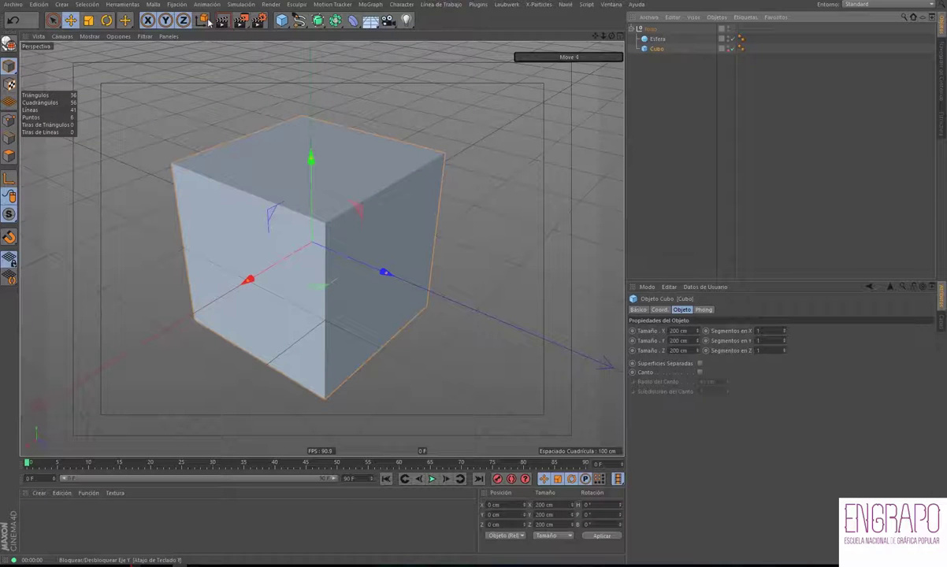
left_click(223, 21)
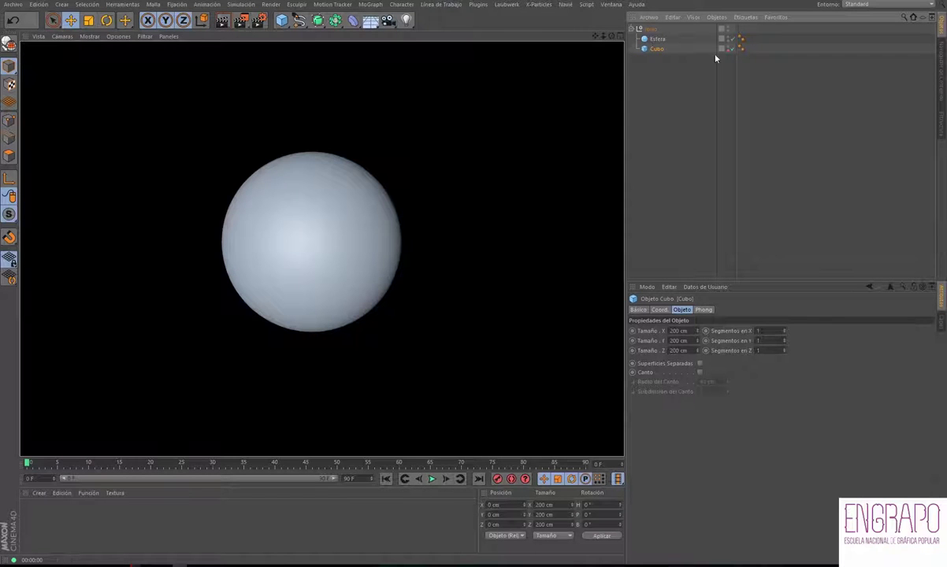
left_click(656, 49)
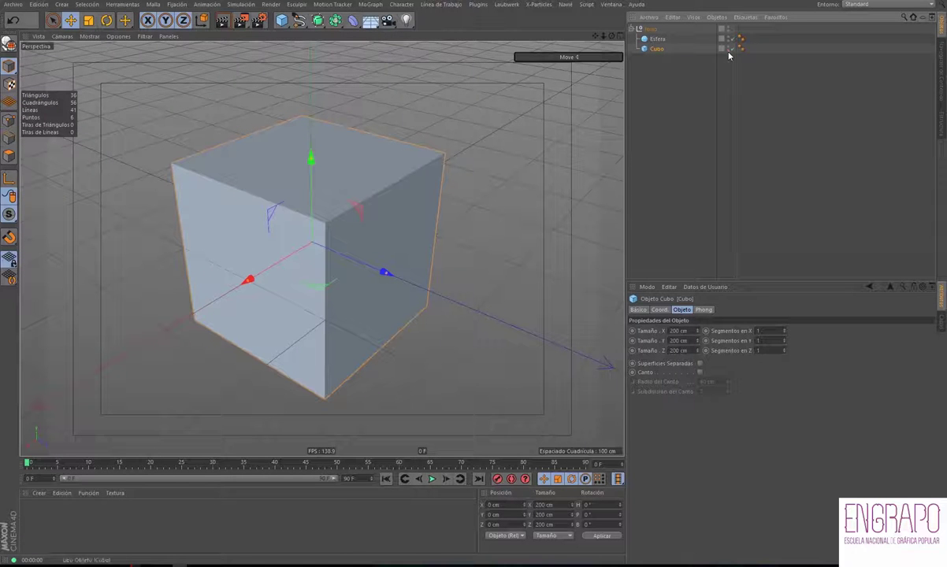
left_click_drag(441, 201, 381, 205, "alt")
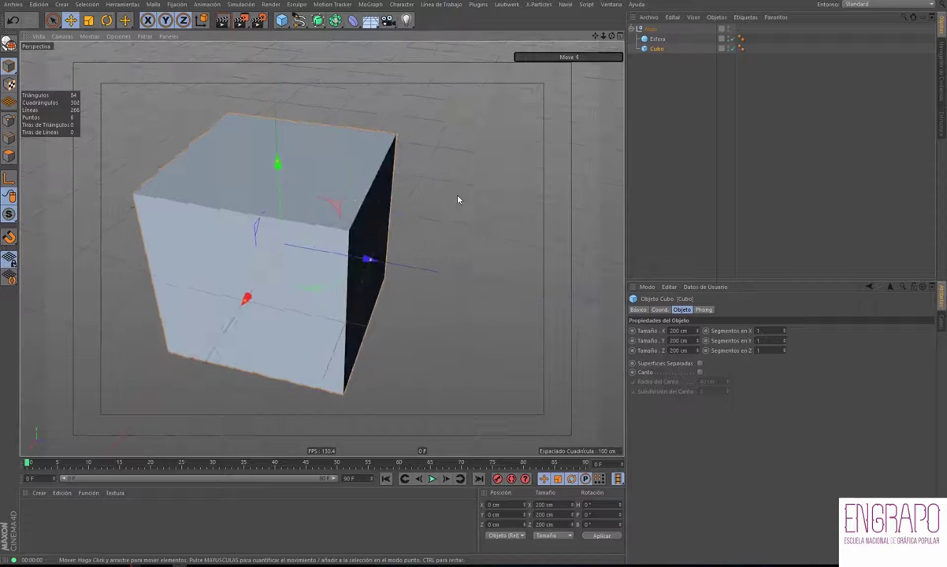
mouse_move(457, 199)
left_mouse_down("alt")
mouse_move(465, 194)
mouse_move(437, 224)
mouse_move(322, 247)
mouse_move(234, 230)
mouse_move(267, 260)
left_mouse_up("alt")
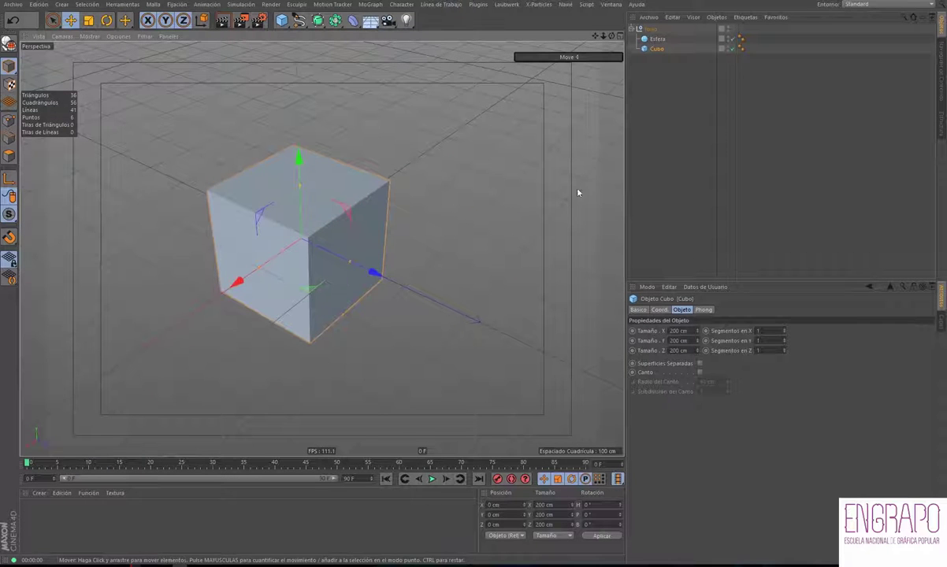
mouse_move(577, 192)
left_mouse_down("alt")
mouse_move(535, 163)
mouse_move(544, 201)
mouse_move(490, 222)
mouse_move(515, 214)
mouse_move(509, 208)
left_mouse_up("alt")
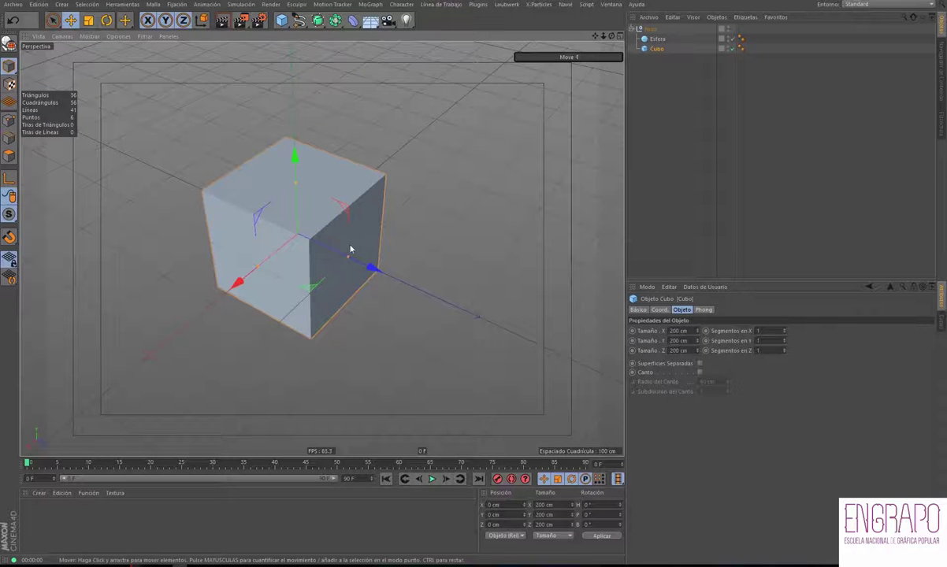
left_click_drag(349, 247, 349, 250, "alt")
left_click(657, 39)
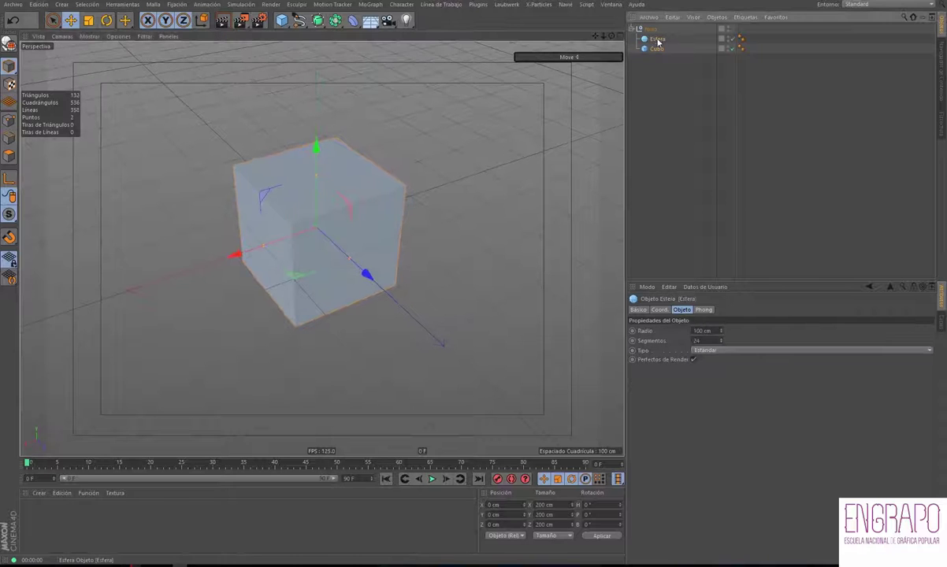
left_click_drag(232, 253, 189, 284)
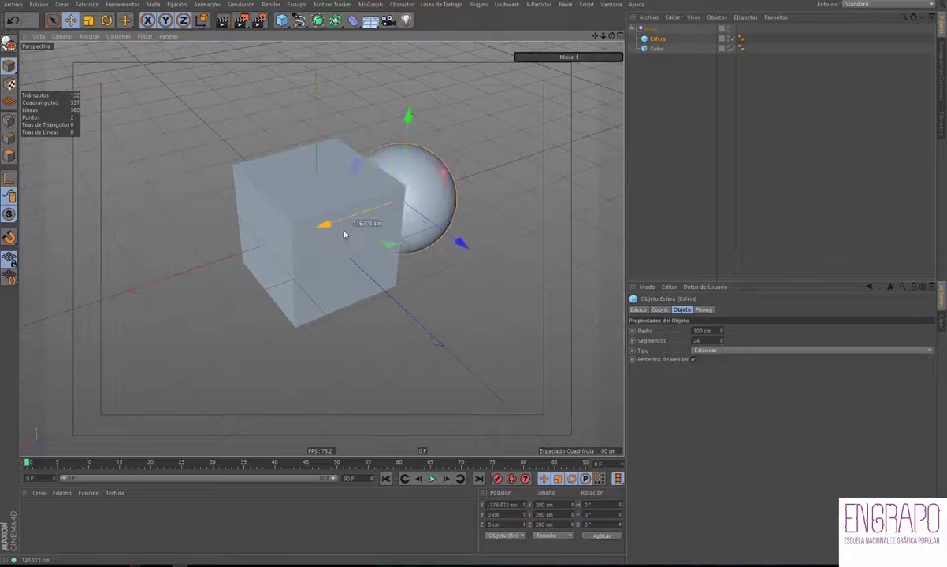
left_click_drag(345, 233, 166, 308, "alt")
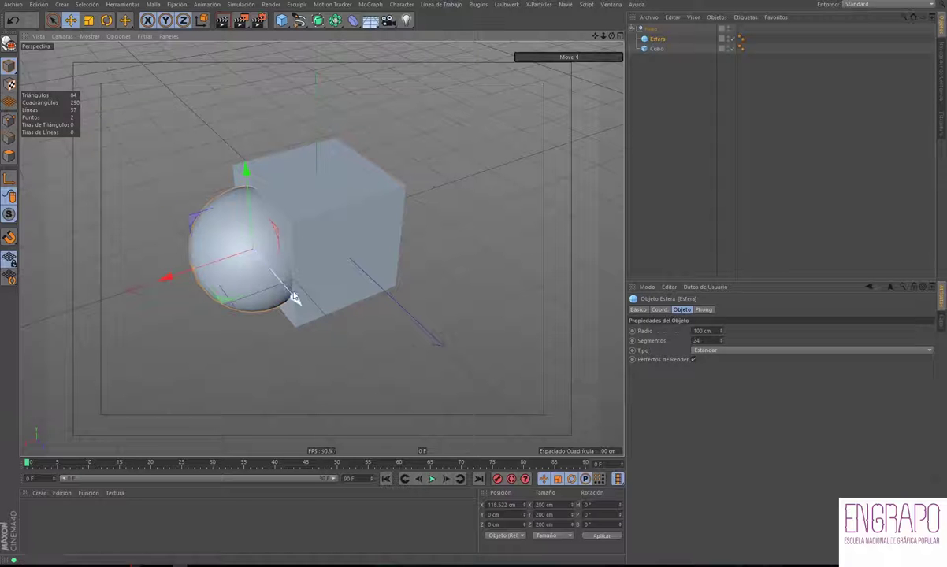
left_click_drag(329, 212, 383, 204, "alt")
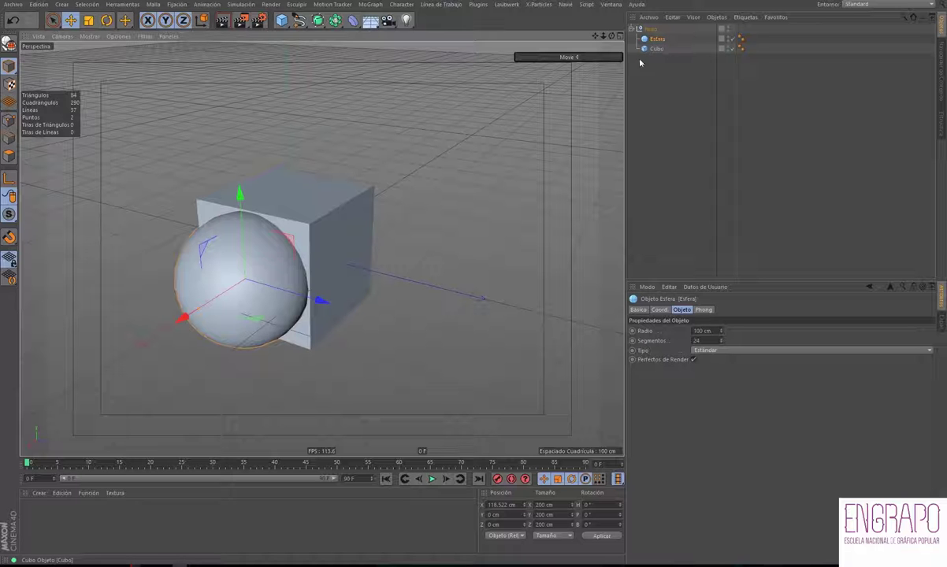
key("ctrl+z")
- Hide the cube in the viewport and zoom in on the sphere
left_click(657, 48)
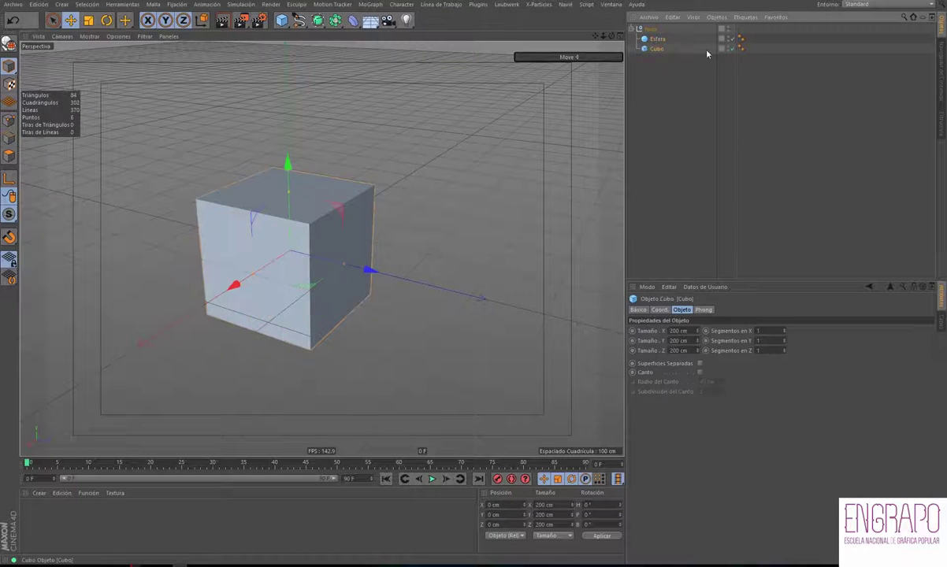
left_click(729, 46)
left_click(682, 106)
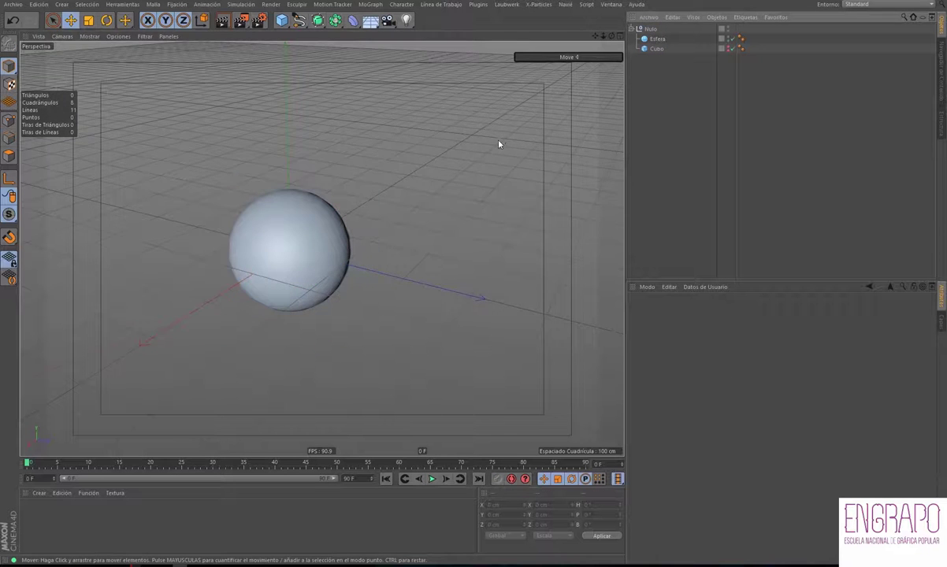
mouse_move(499, 142)
left_mouse_down("alt")
mouse_move(363, 264)
mouse_move(346, 247)
mouse_move(398, 203)
mouse_move(433, 245)
mouse_move(402, 275)
mouse_move(397, 315)
left_mouse_up("alt")
scroll(362, 244, "up", 3)
scroll(367, 237, "up", 3)
scroll(382, 228, "down", 3)
- Give the sphere 48 segments with wireframe shading and show its Tipo list
left_click(660, 40)
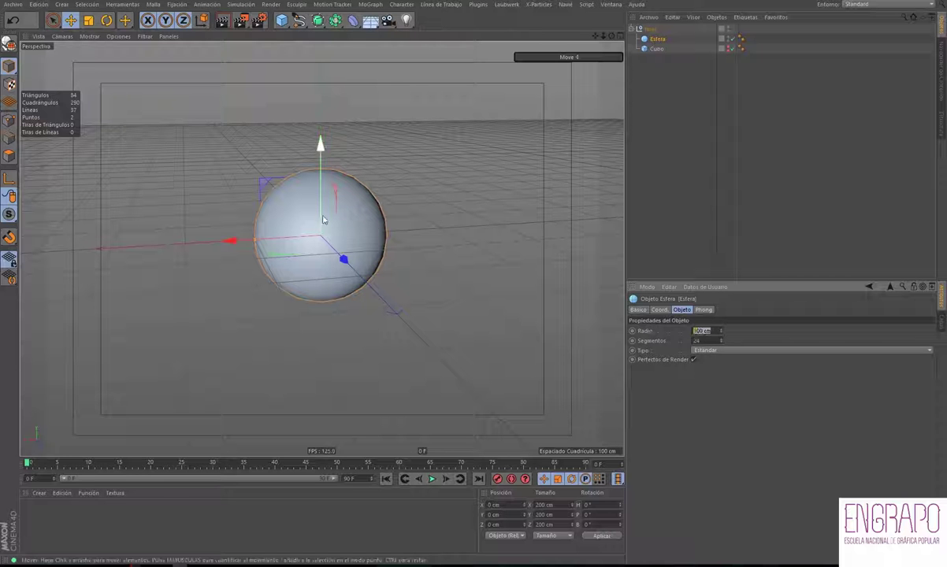
key("Tab")
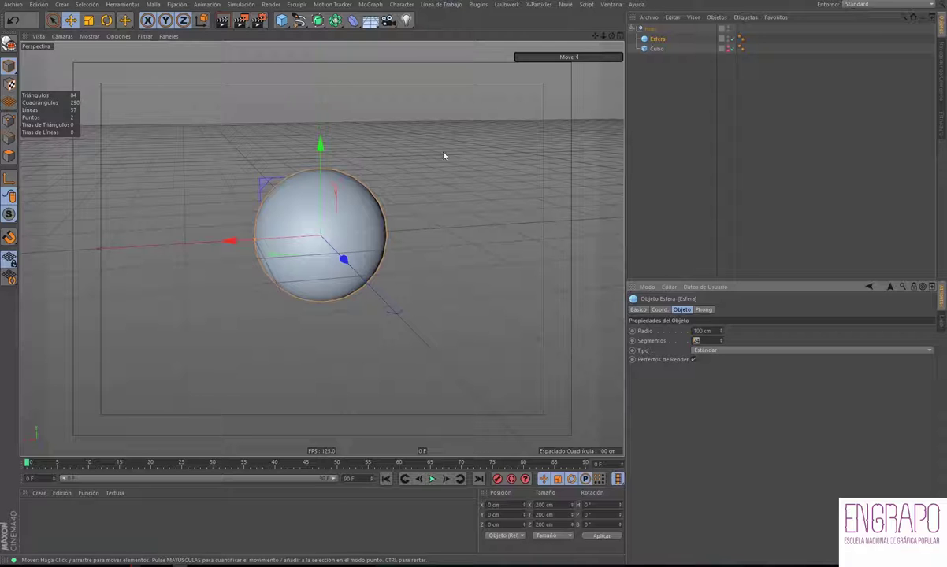
left_click(89, 36)
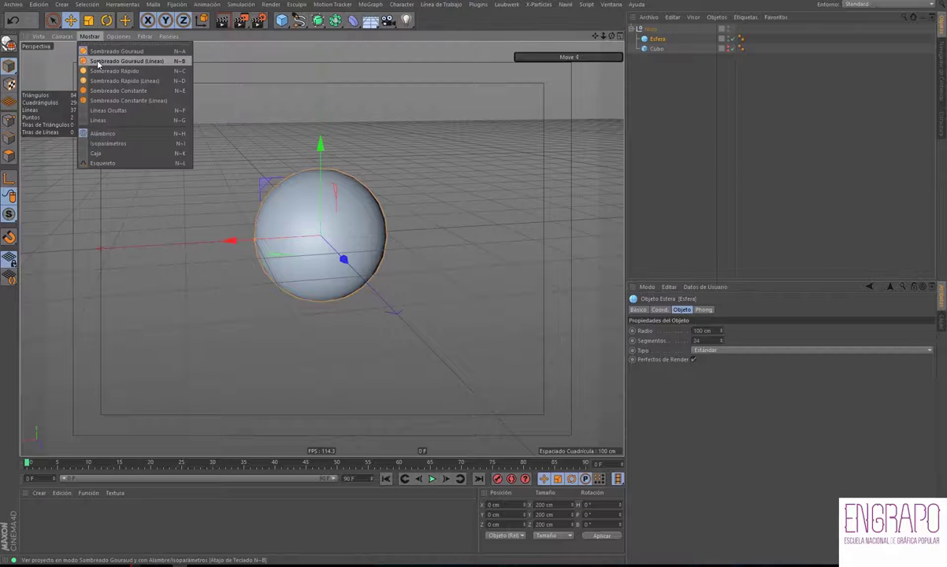
left_click(152, 63)
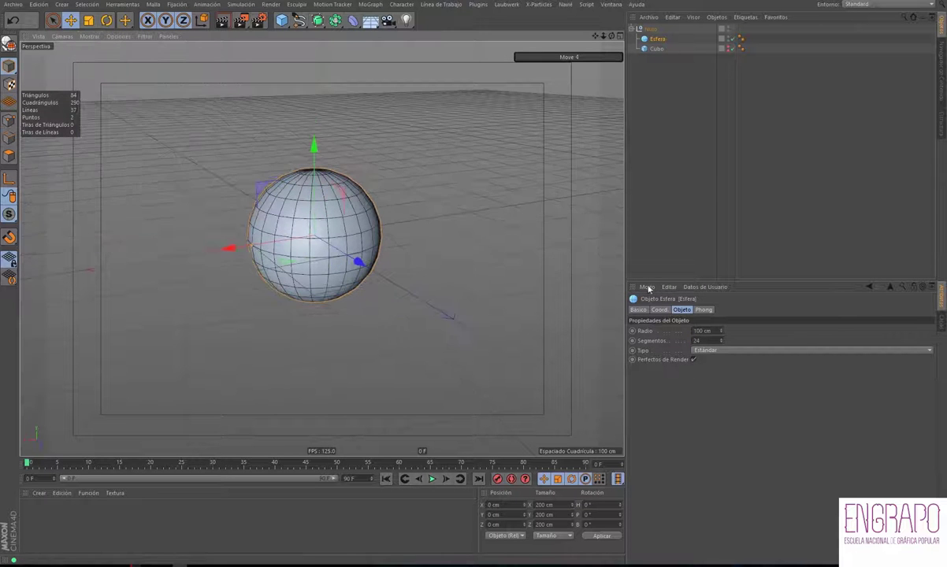
type("48")
key("Return")
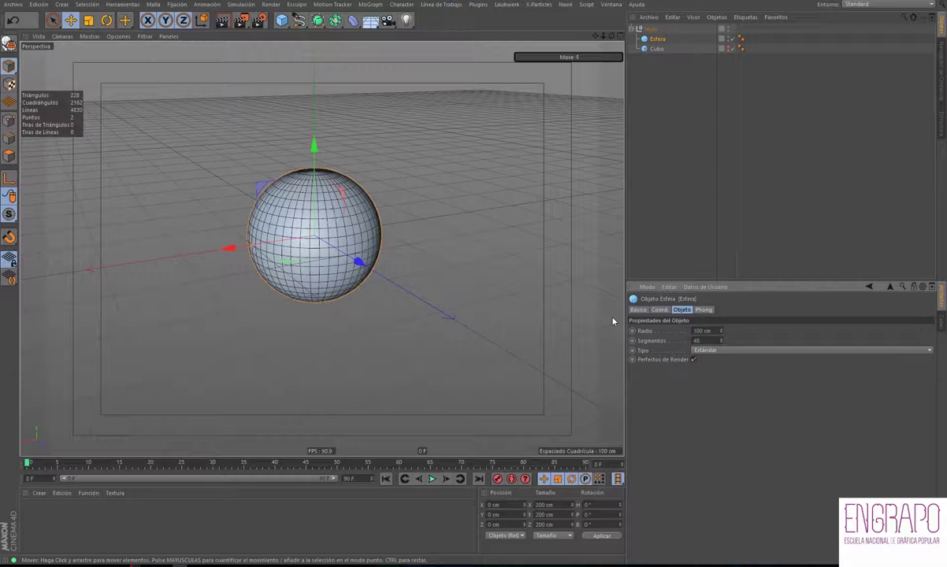
scroll(354, 221, "up", 5)
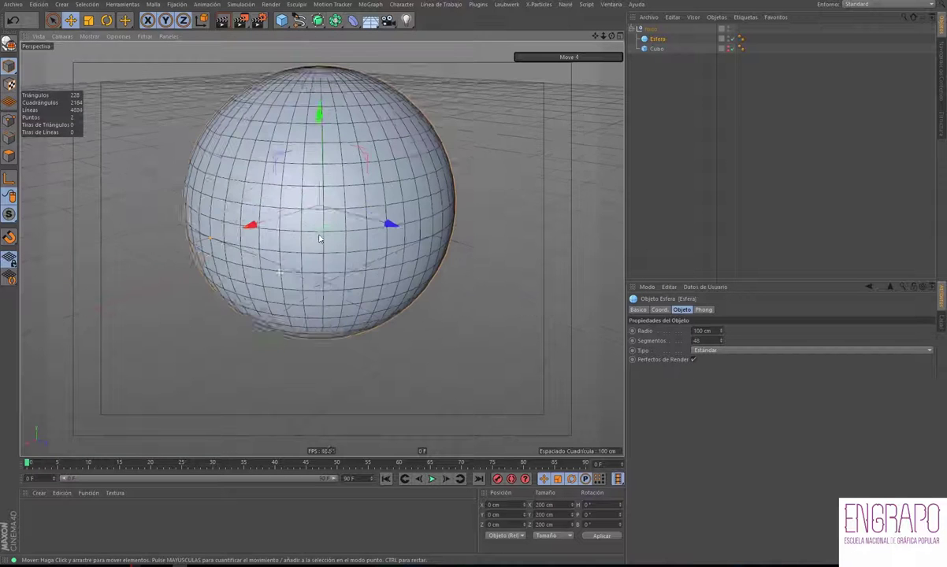
left_click_drag(347, 245, 410, 258, "alt")
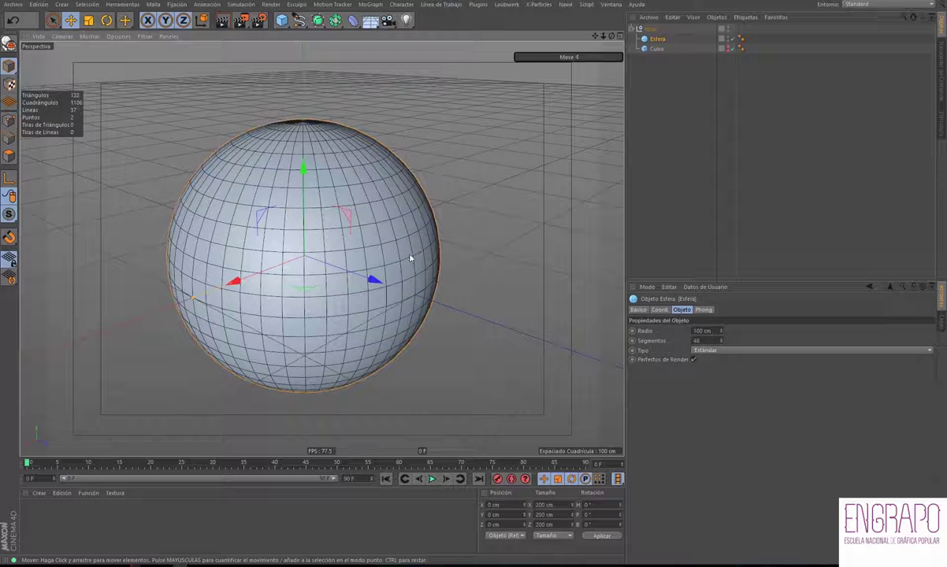
left_click(704, 352)
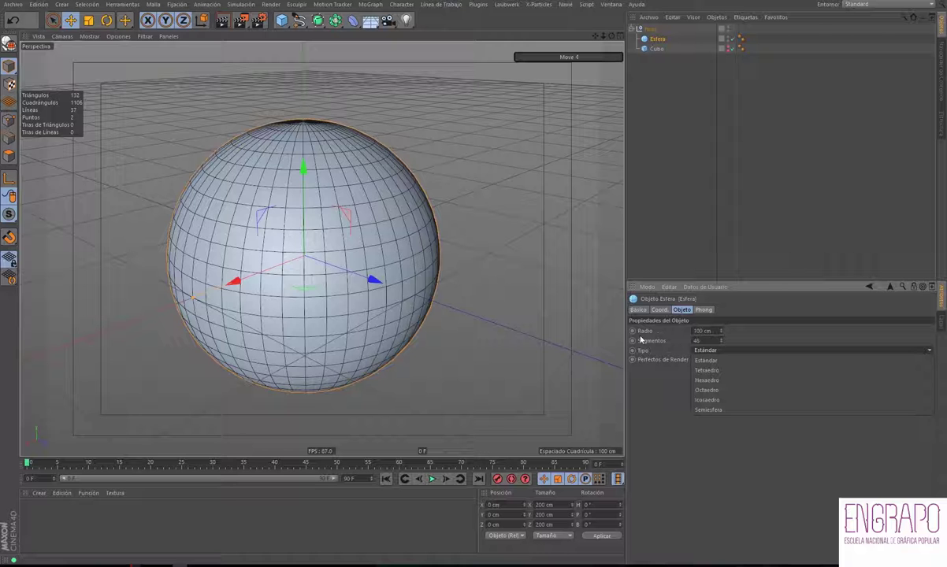
- Cycle the sphere type through Hexaedro, Semiesfera and others, ending on Hexaedro
left_click(706, 371)
left_click(705, 349)
left_click(713, 380)
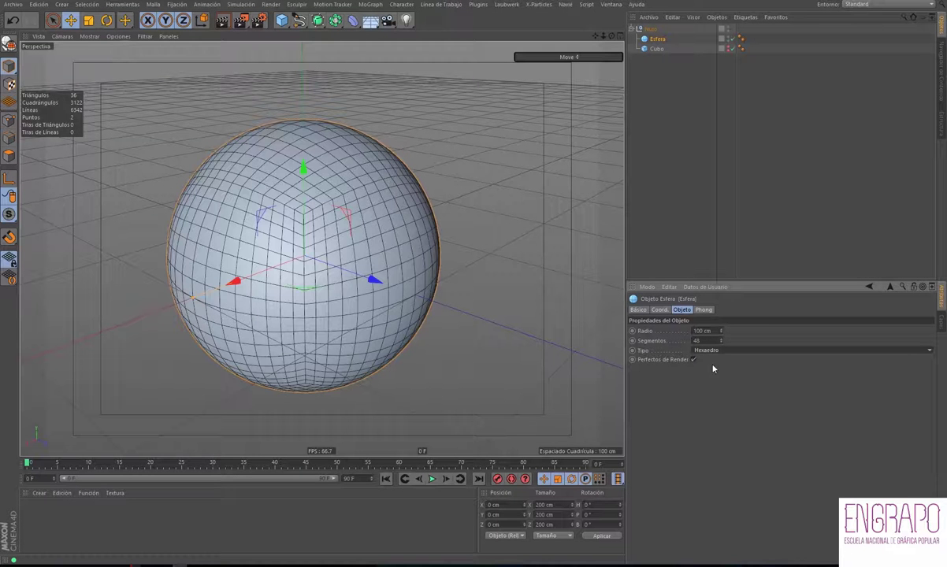
left_click(713, 351)
left_click(715, 385)
left_click(713, 351)
left_click(716, 408)
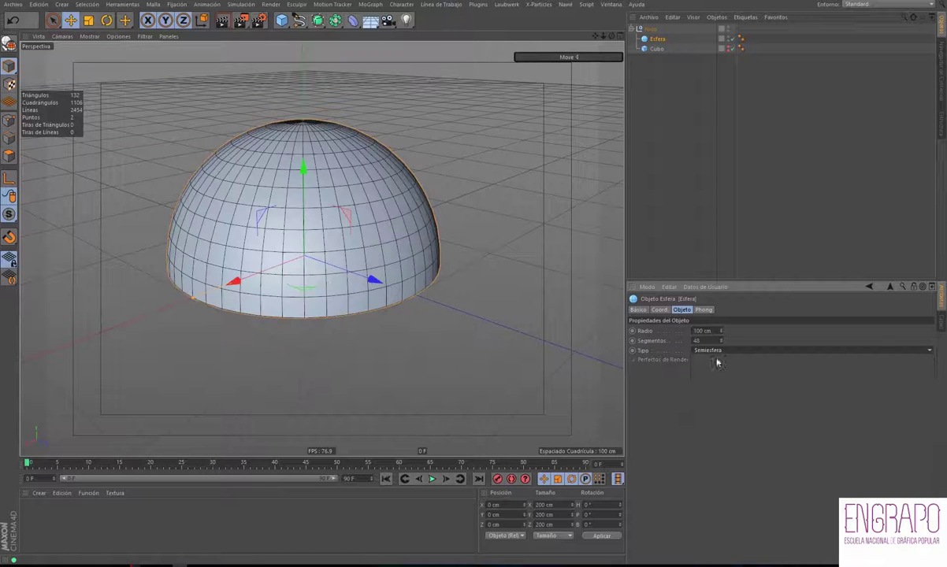
left_click(713, 351)
left_click(713, 375)
left_click(713, 351)
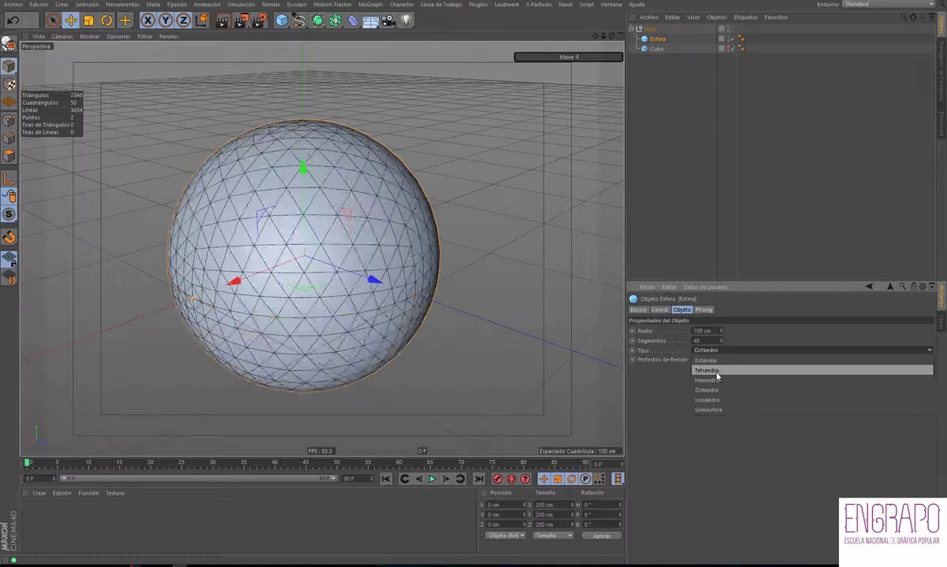
left_click(718, 369)
left_click(713, 351)
left_click(713, 380)
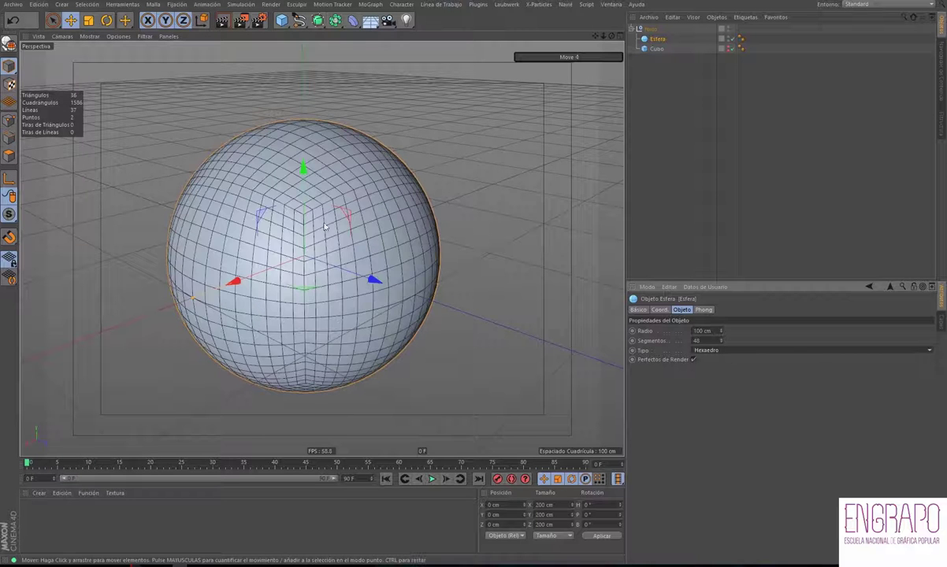
mouse_move(410, 252)
left_mouse_down("alt")
mouse_move(444, 259)
mouse_move(427, 262)
left_mouse_up("alt")
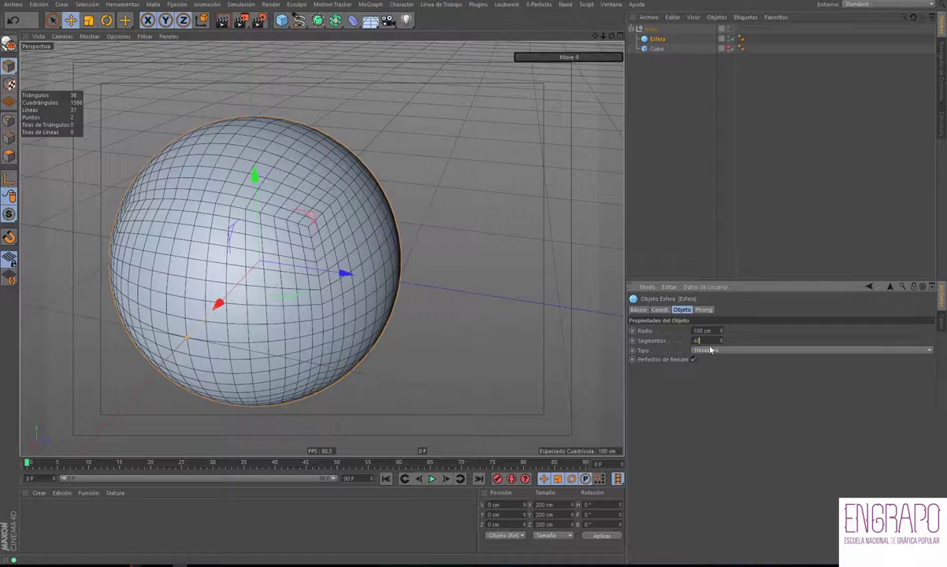
- Switch the sphere to Tetraedro, then settle on Icosaedro
left_click(713, 351)
left_click(713, 370)
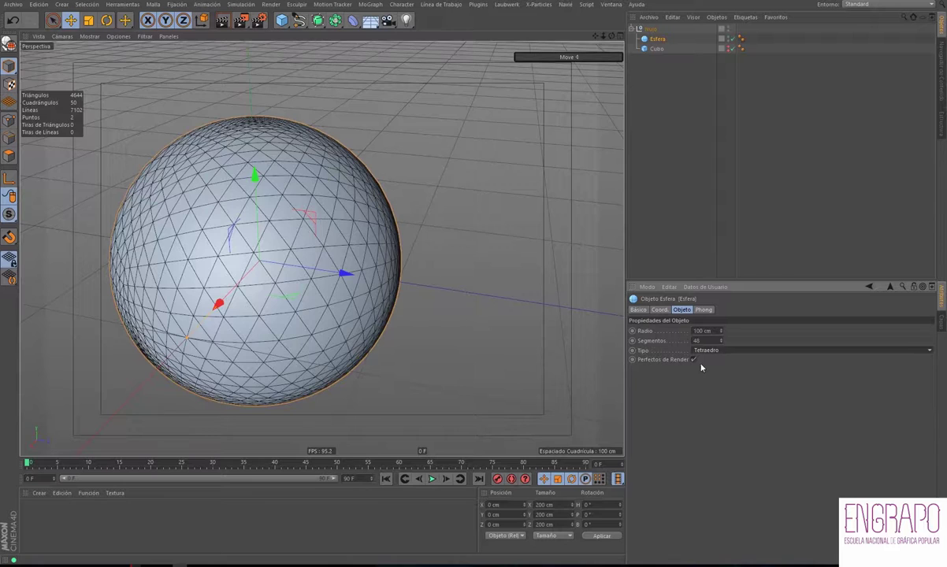
mouse_move(401, 199)
left_mouse_down("alt")
mouse_move(439, 260)
mouse_move(210, 177)
mouse_move(399, 253)
mouse_move(363, 251)
mouse_move(391, 247)
mouse_move(365, 275)
mouse_move(316, 297)
left_mouse_up("alt")
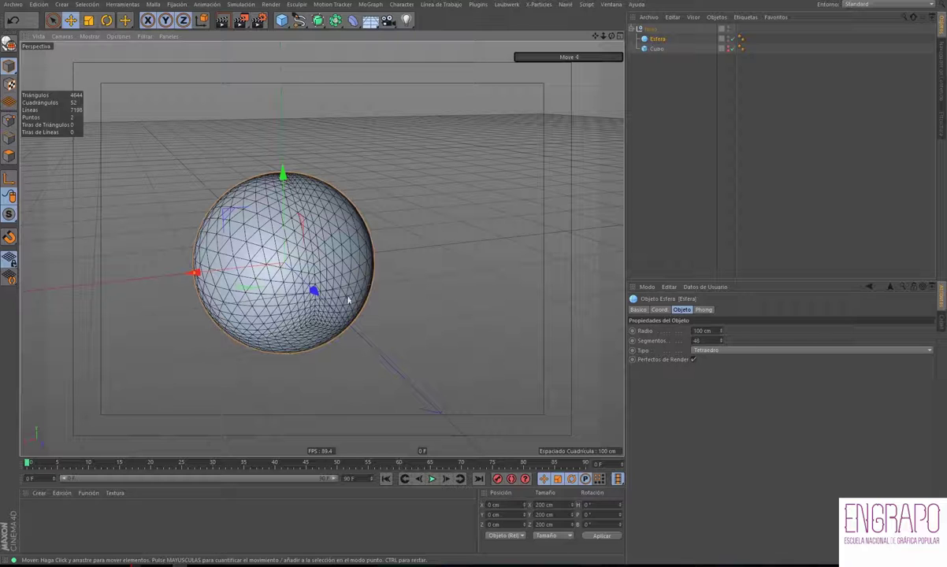
left_click(724, 350)
left_click(719, 394)
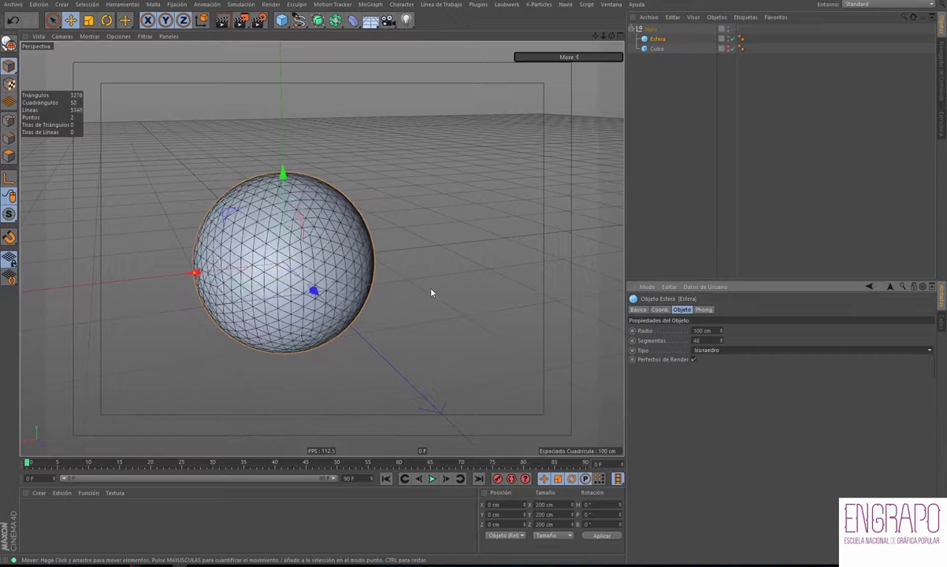
mouse_move(404, 270)
left_mouse_down("alt")
mouse_move(363, 235)
mouse_move(524, 234)
mouse_move(398, 271)
mouse_move(372, 310)
mouse_move(403, 256)
mouse_move(397, 265)
left_mouse_up("alt")
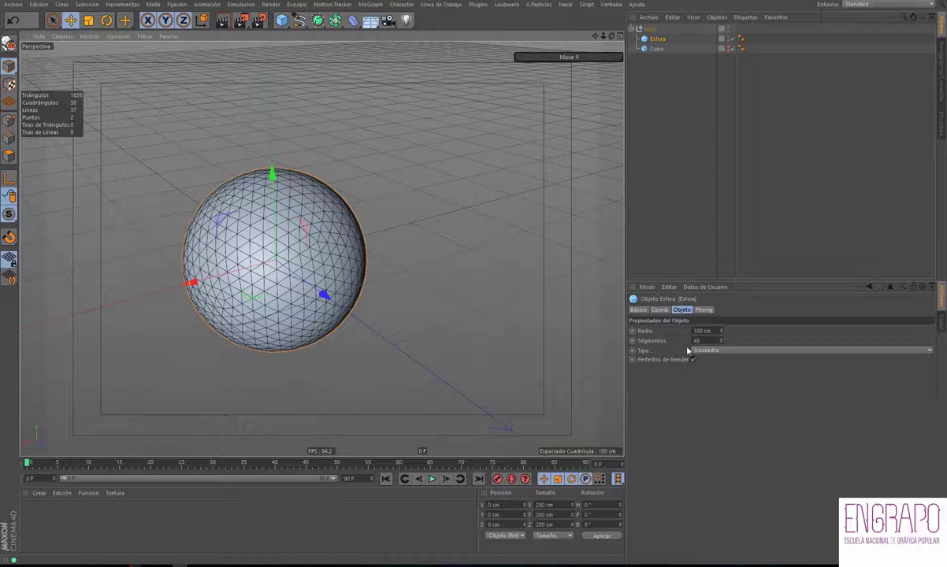
- Frame the sphere in a level front view and go to Crear > Deformador
left_click(666, 74)
left_click(657, 39)
middle_click_drag(380, 184, 442, 158, "alt")
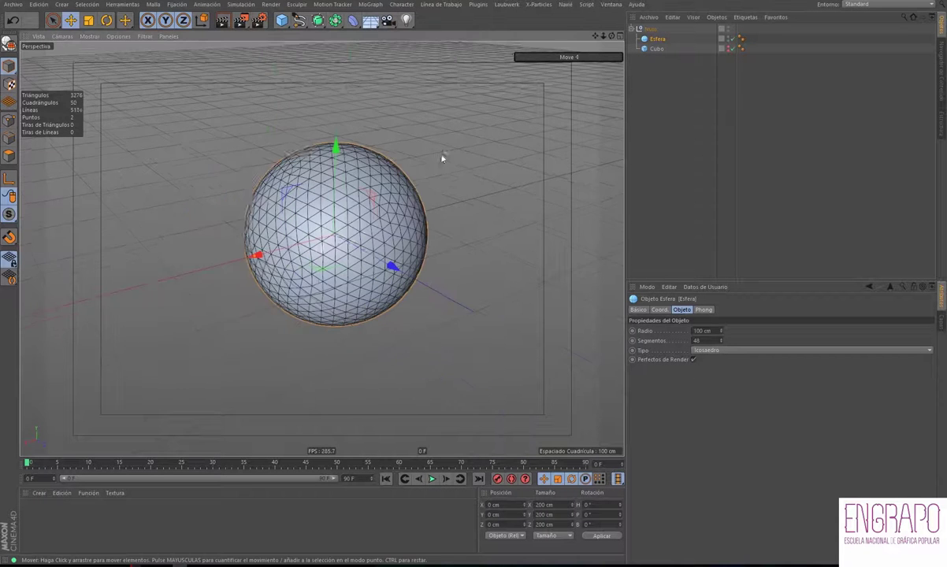
mouse_move(442, 158)
left_mouse_down("alt")
mouse_move(430, 186)
mouse_move(482, 205)
mouse_move(437, 205)
mouse_move(494, 221)
mouse_move(529, 209)
mouse_move(482, 195)
left_mouse_up("alt")
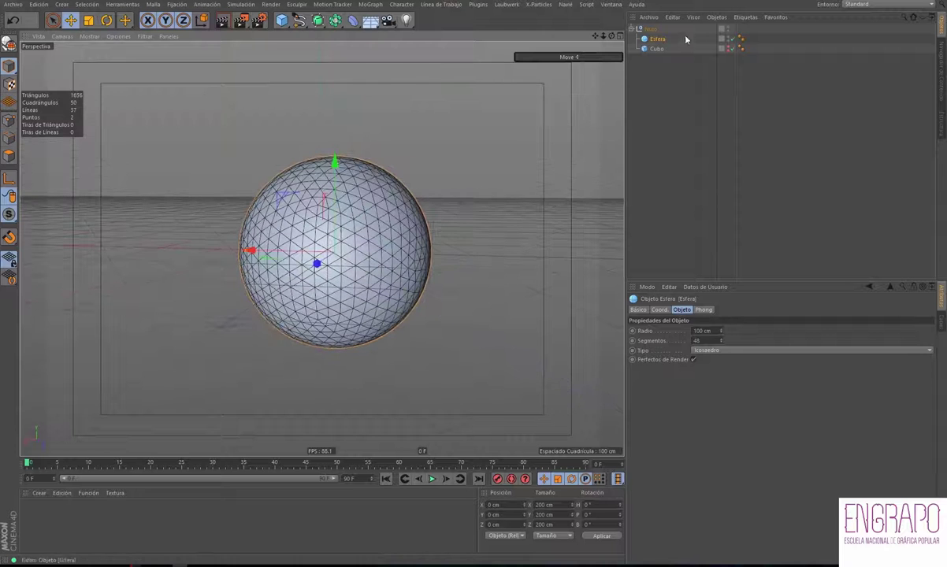
left_click(62, 3)
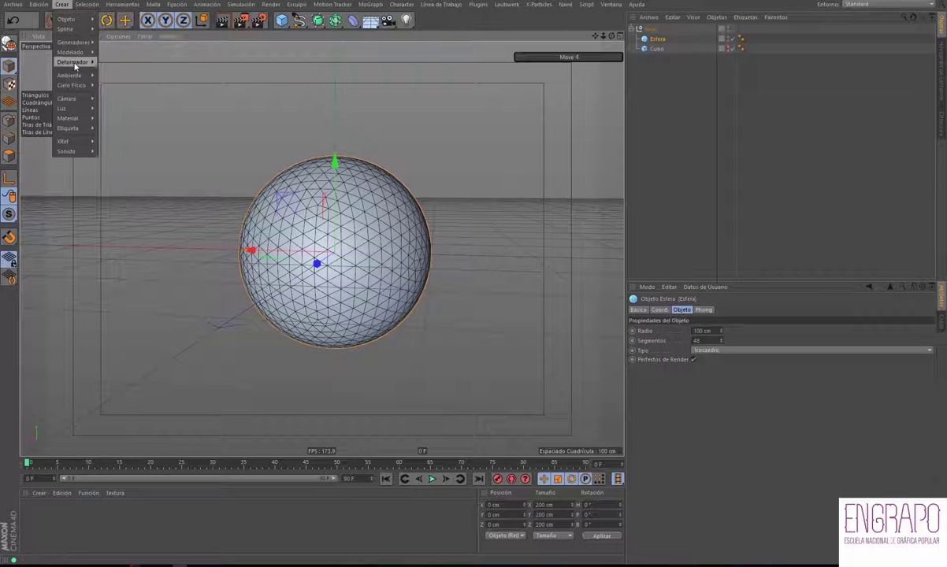
mouse_move(72, 62)
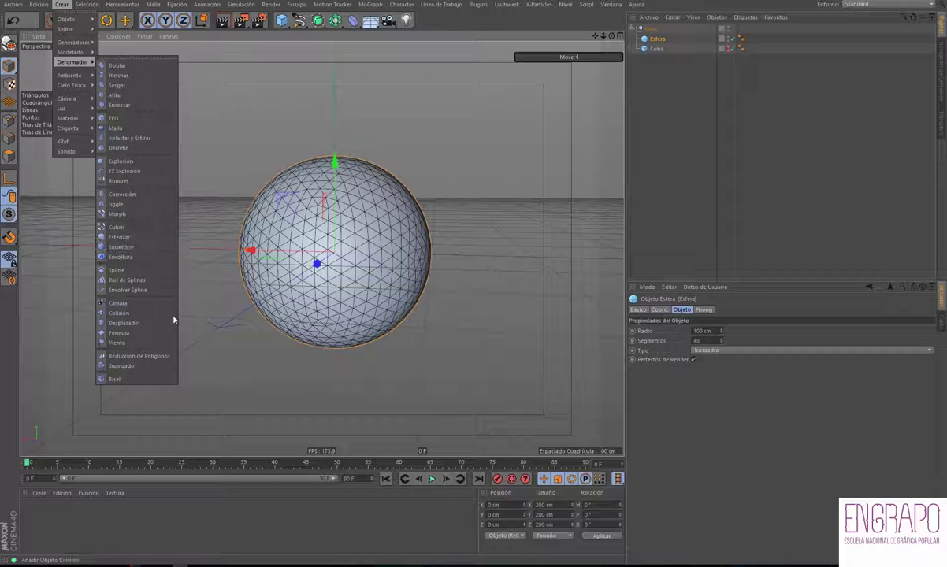
- Add a Desplazador deformer, nest it under Esfera, and show its Sombreado settings
left_click(125, 323)
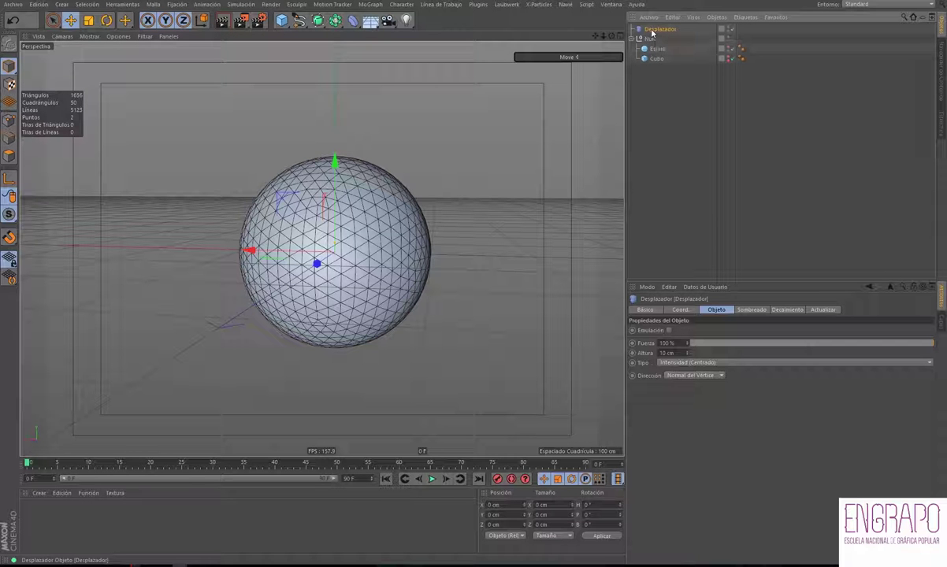
left_click_drag(660, 46, 660, 49)
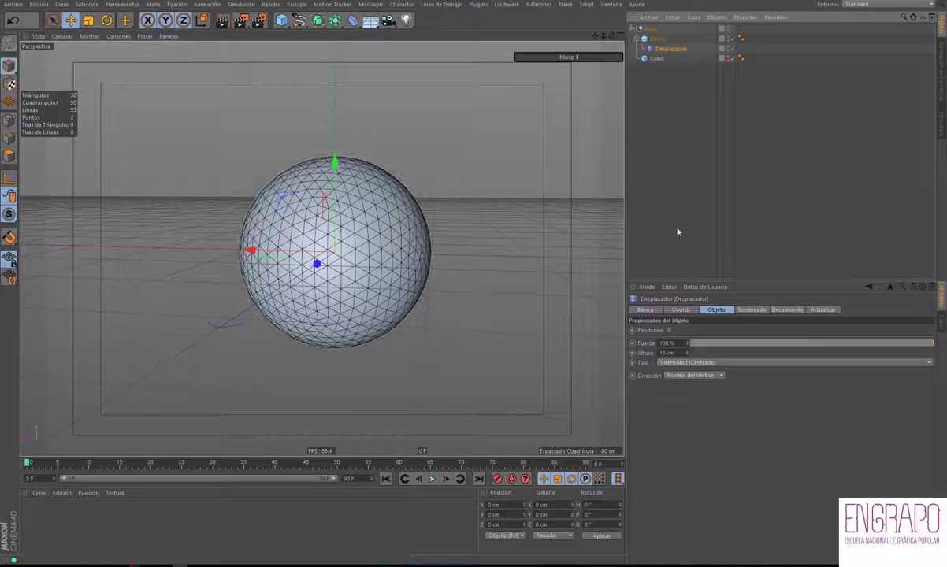
left_click(674, 40)
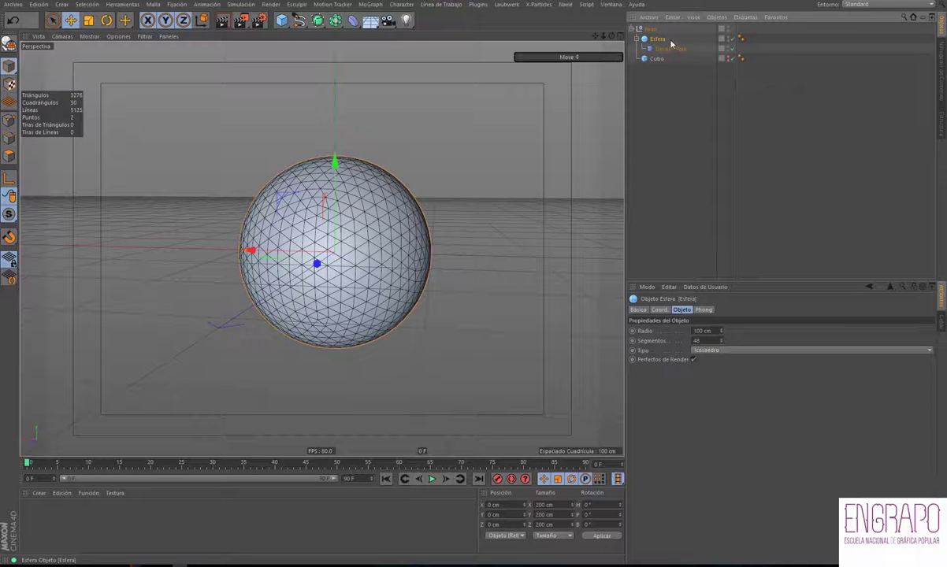
left_click(668, 50)
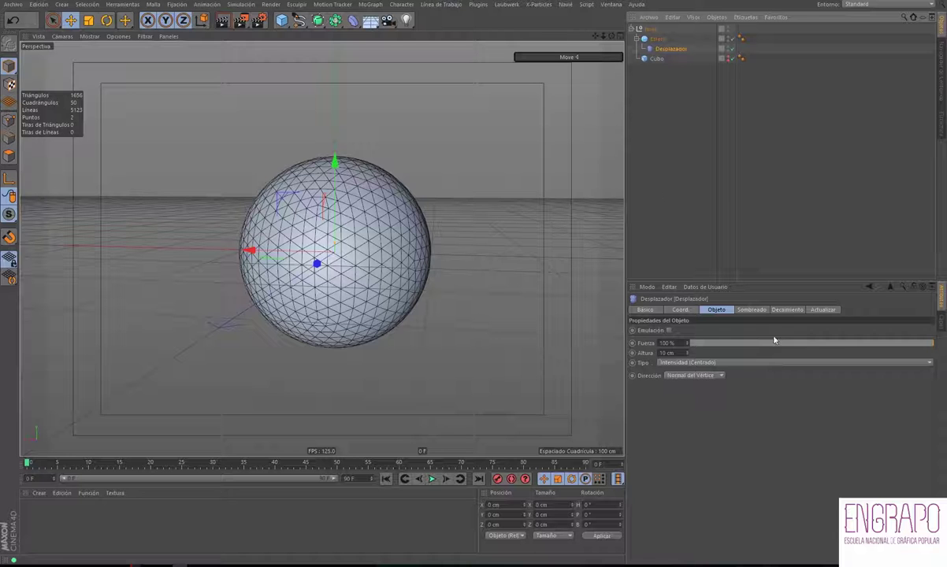
left_click(750, 311)
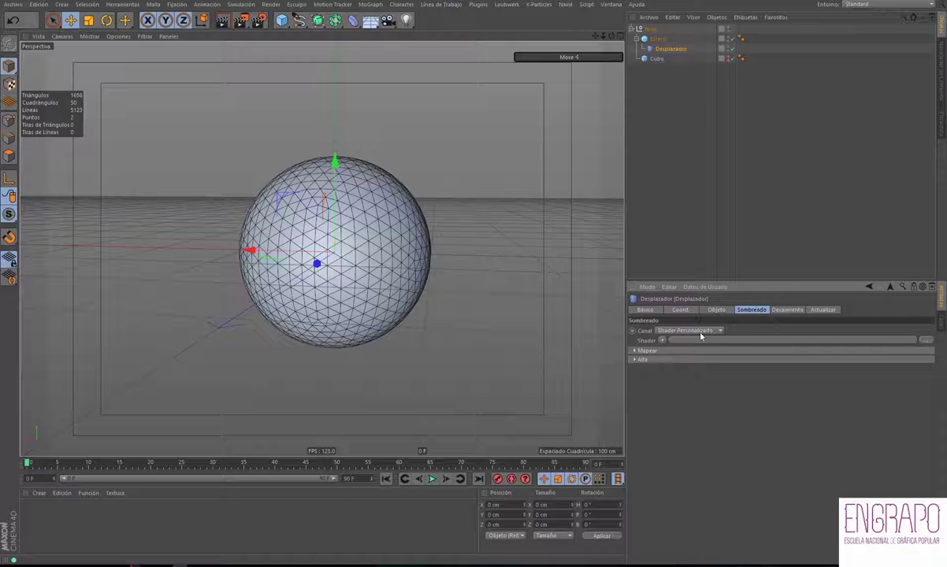
- Load a Ruido noise shader into the Desplazador's Shader slot
left_click(662, 340)
left_click(662, 341)
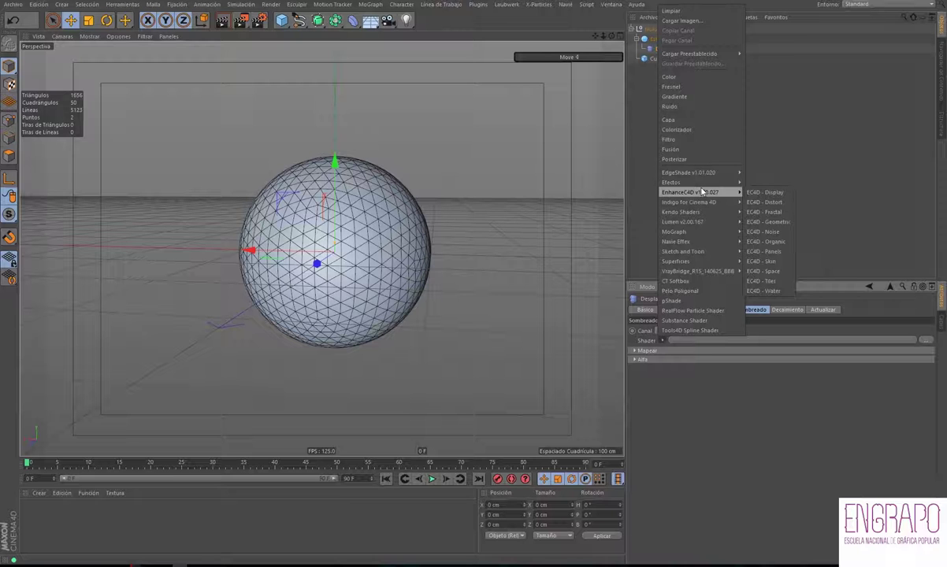
left_click(686, 107)
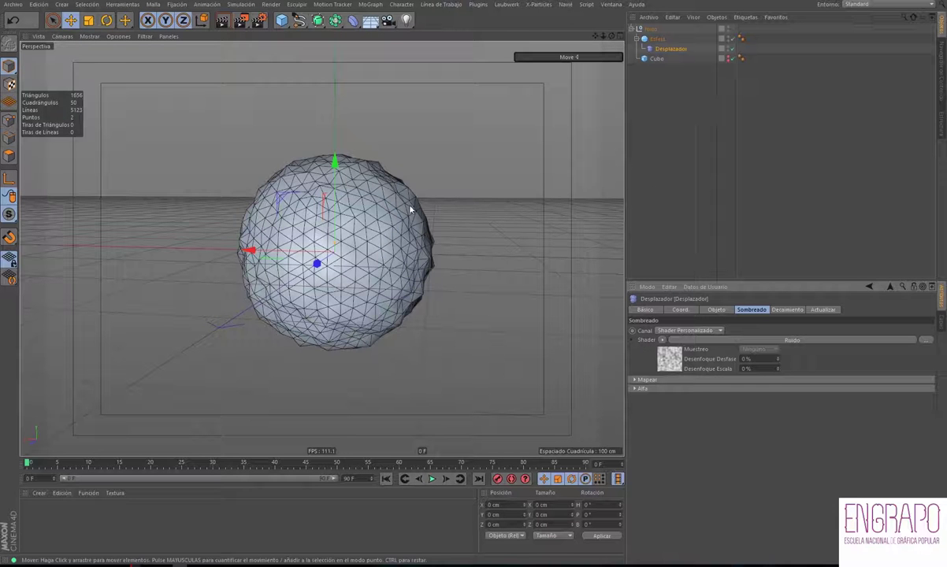
mouse_move(354, 237)
left_mouse_down("alt")
mouse_move(318, 275)
mouse_move(362, 260)
left_mouse_up("alt")
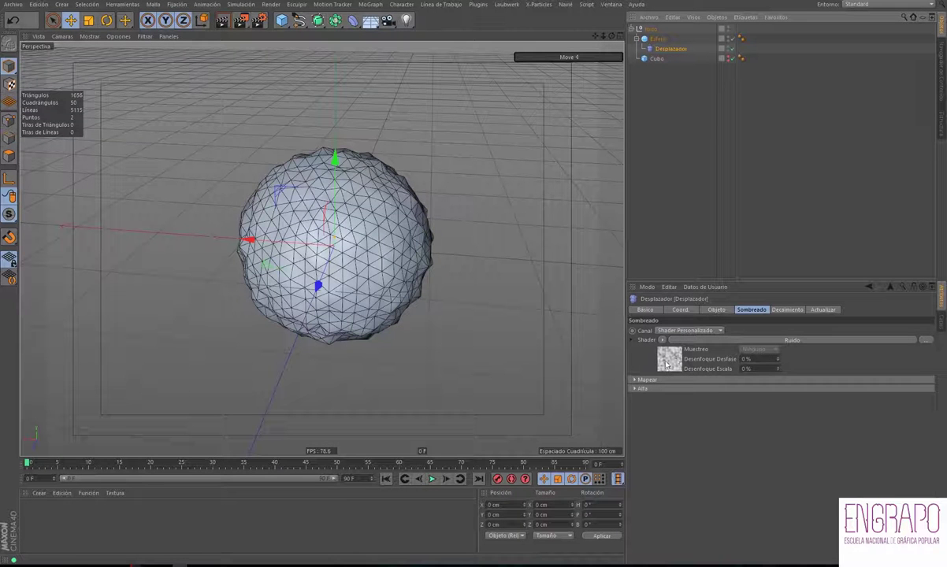
- Open the Ruido shader's properties to inspect its settings
left_click(666, 364)
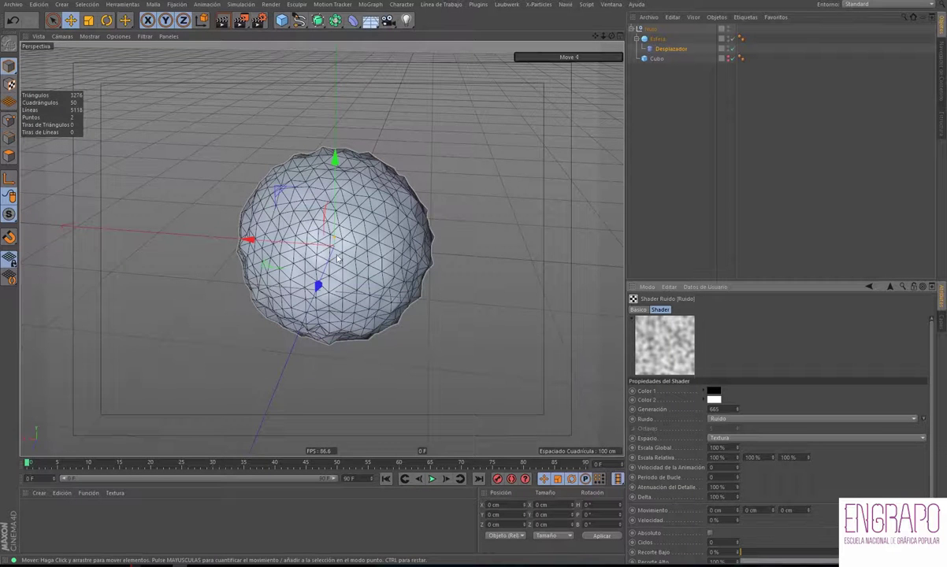
mouse_move(337, 259)
left_mouse_down("alt")
mouse_move(351, 256)
mouse_move(302, 237)
left_mouse_up("alt")
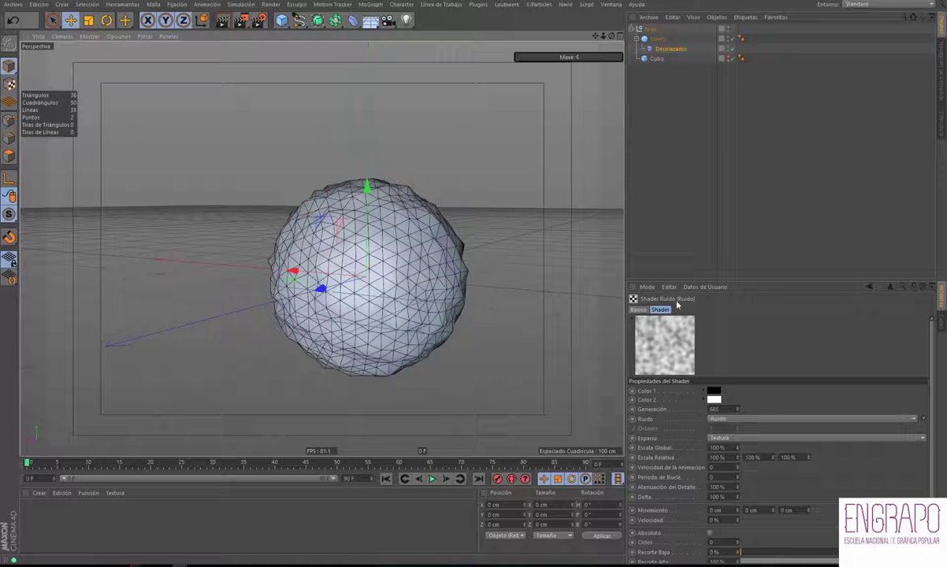
left_click(682, 49)
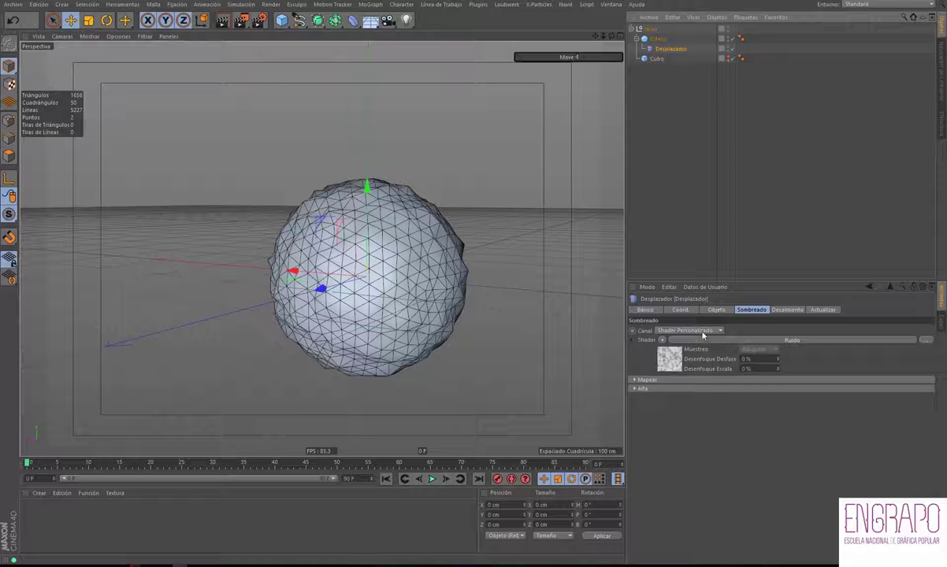
left_click(671, 359)
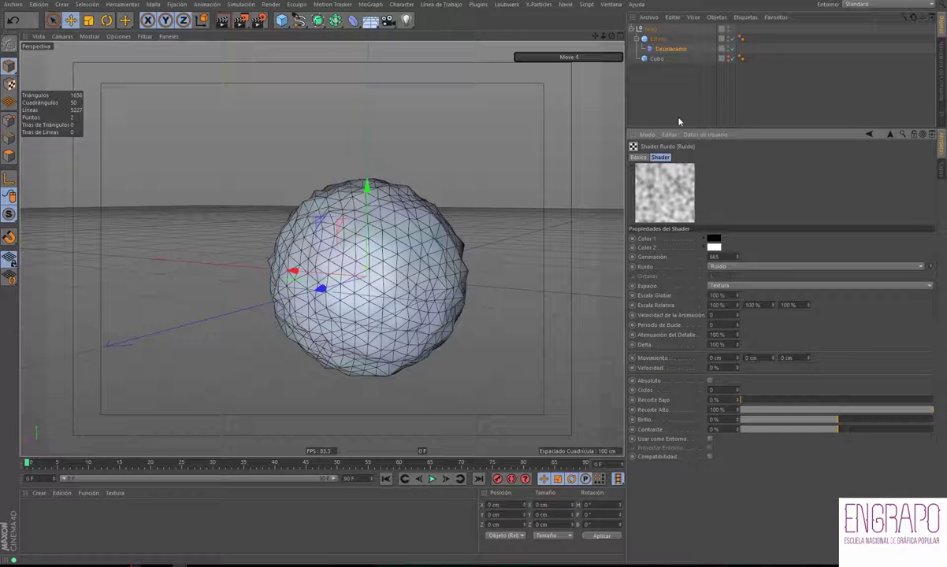
- Try noise types Ruido Mod, Stupl and Nutous, settling on Ruido de Célula
left_click_drag(679, 123, 686, 157)
left_click(736, 303)
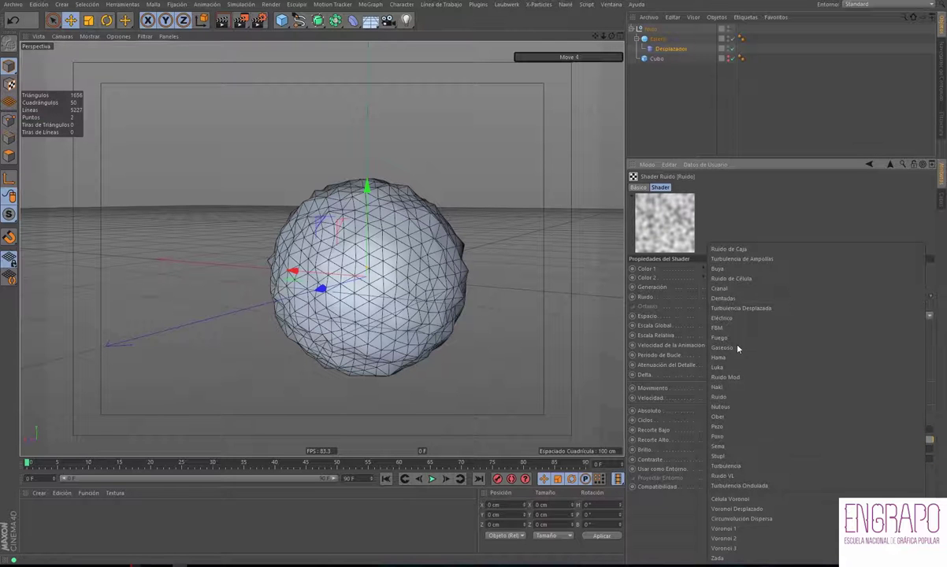
left_click(738, 382)
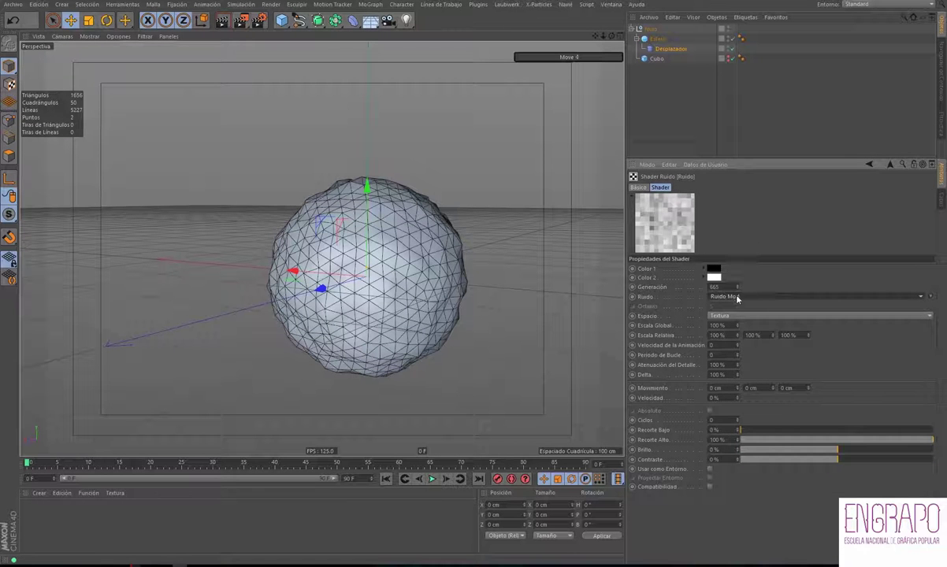
left_click(741, 296)
left_click(740, 349)
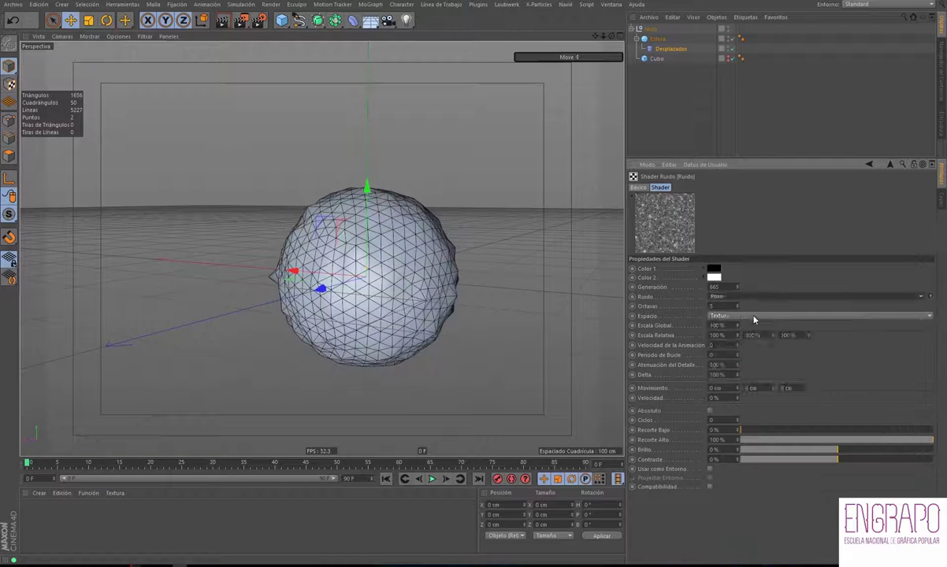
left_click(741, 296)
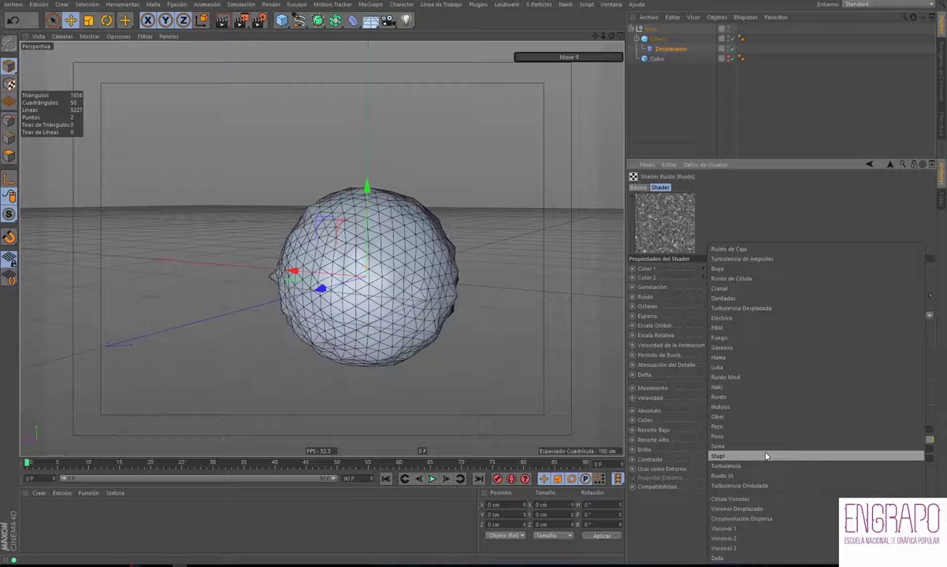
left_click(766, 456)
left_click(743, 296)
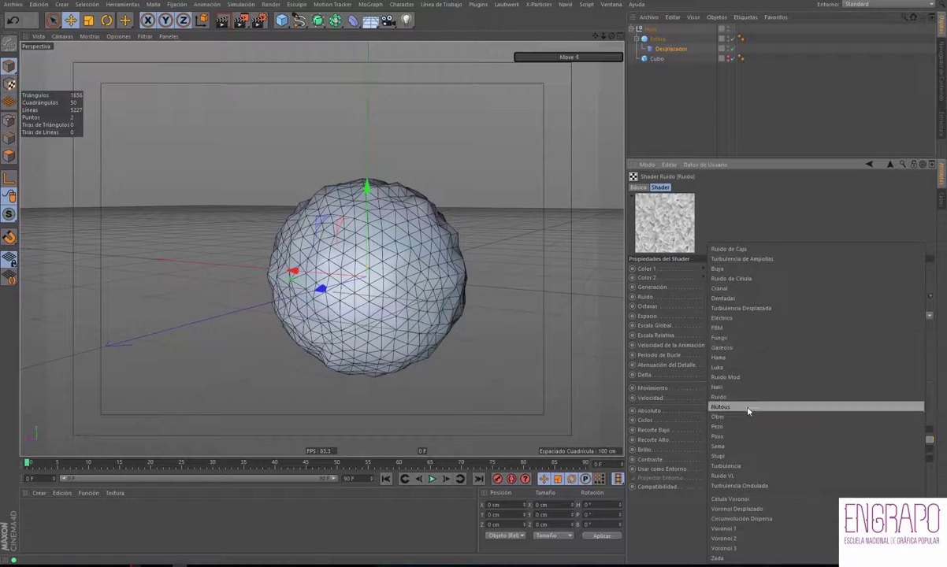
left_click(745, 402)
left_click(759, 296)
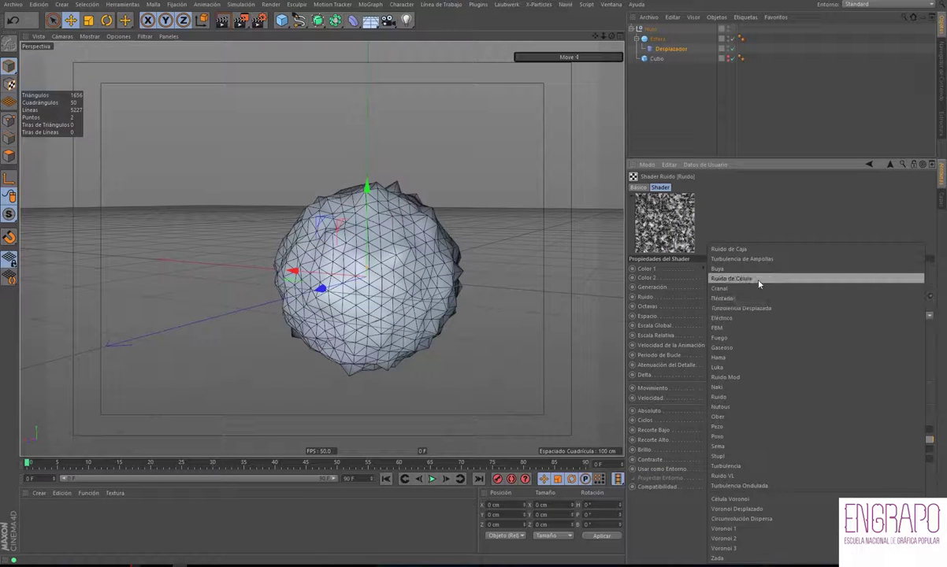
left_click(758, 276)
mouse_move(465, 246)
left_mouse_down("alt")
mouse_move(446, 296)
mouse_move(418, 217)
left_mouse_up("alt")
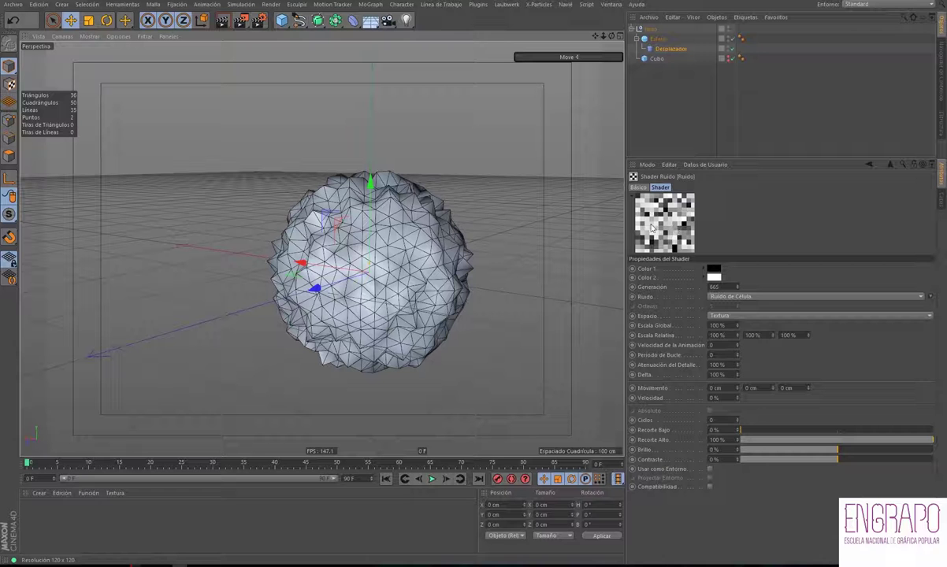
- Switch the Esfera sphere's type from Icosaedro to Estándar
left_click(657, 38)
left_click(719, 228)
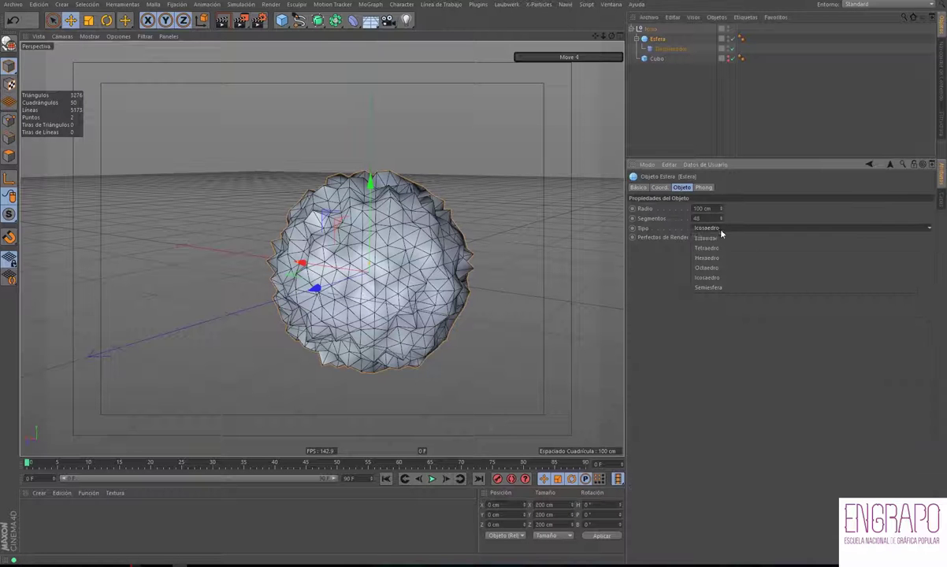
left_click(721, 237)
mouse_move(522, 260)
left_mouse_down("alt")
mouse_move(582, 264)
mouse_move(583, 281)
mouse_move(501, 290)
mouse_move(481, 260)
mouse_move(555, 203)
mouse_move(599, 189)
left_mouse_up("alt")
- Inspect the sphere's Phong tag, then return to the Esfera object settings
left_click(647, 131)
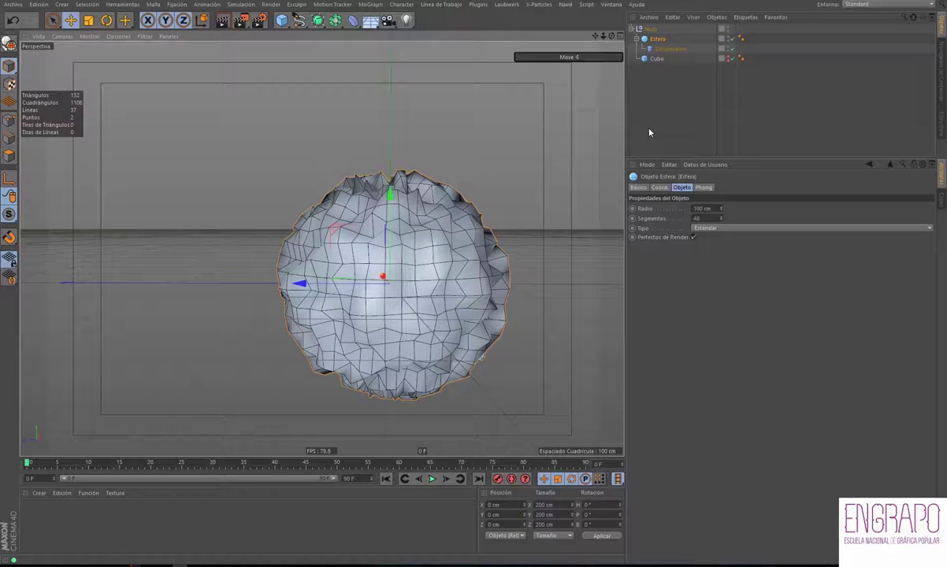
left_click(664, 47)
left_click(740, 38)
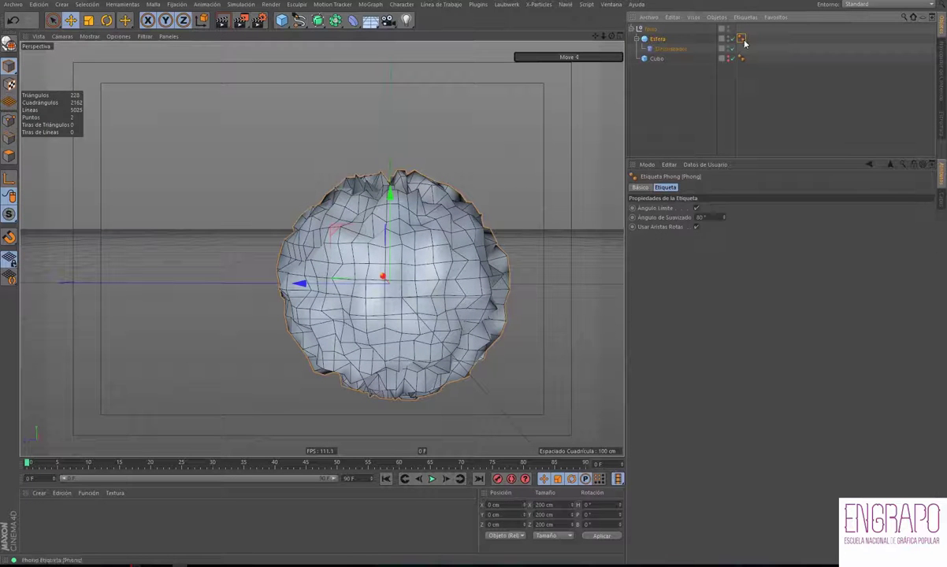
left_click(657, 39)
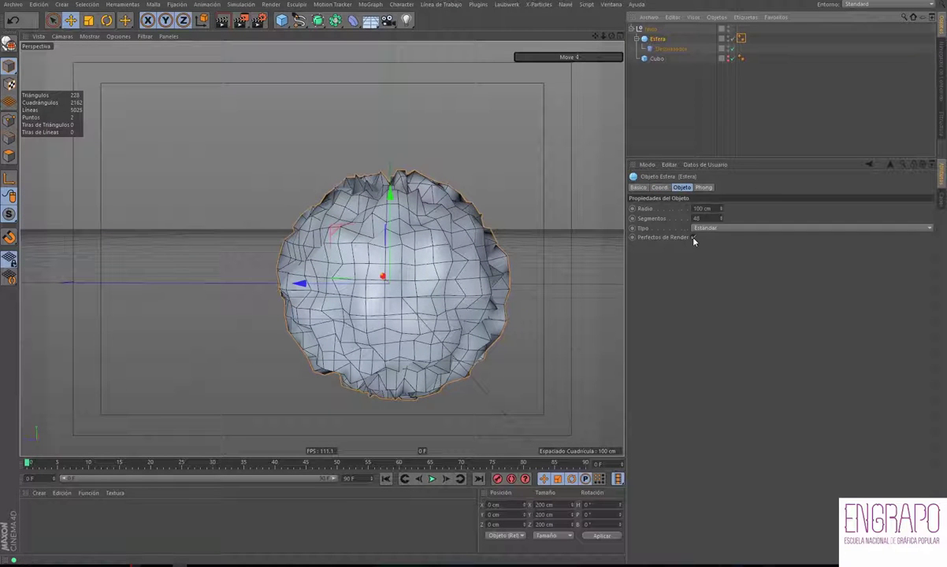
left_click(741, 38)
key("Delete")
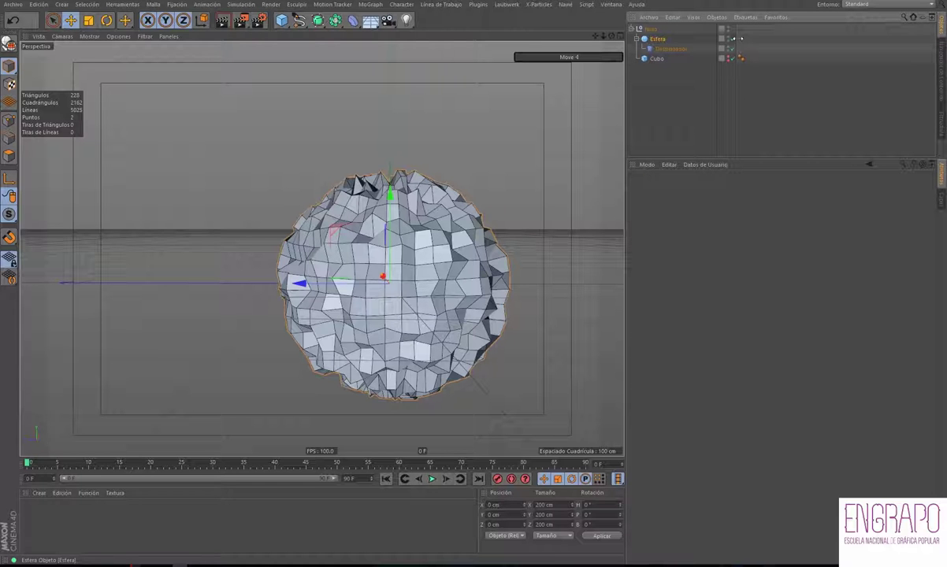
left_click(658, 40)
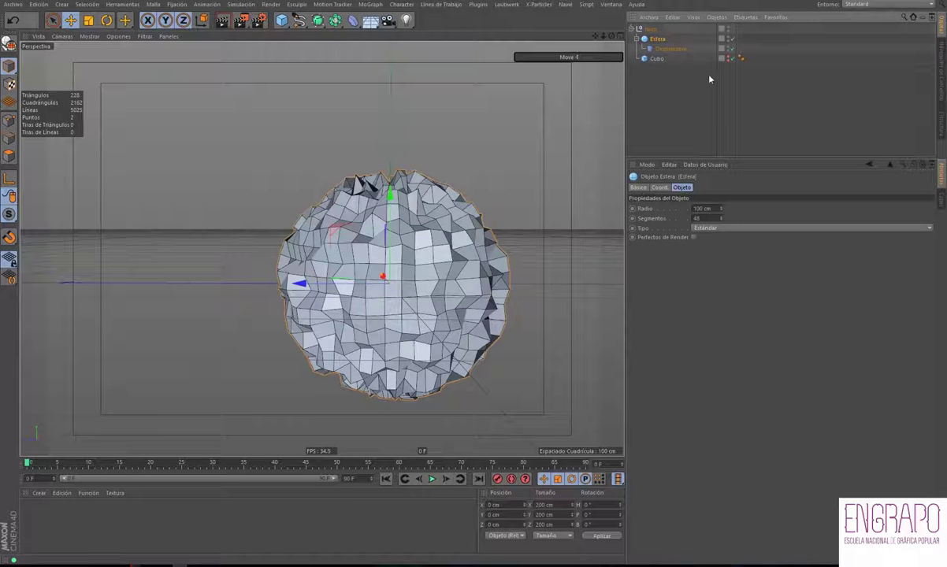
left_click(693, 237)
mouse_move(513, 222)
left_mouse_down("alt")
mouse_move(561, 270)
mouse_move(490, 245)
mouse_move(337, 227)
mouse_move(467, 217)
mouse_move(457, 164)
mouse_move(460, 216)
mouse_move(445, 207)
left_mouse_up("alt")
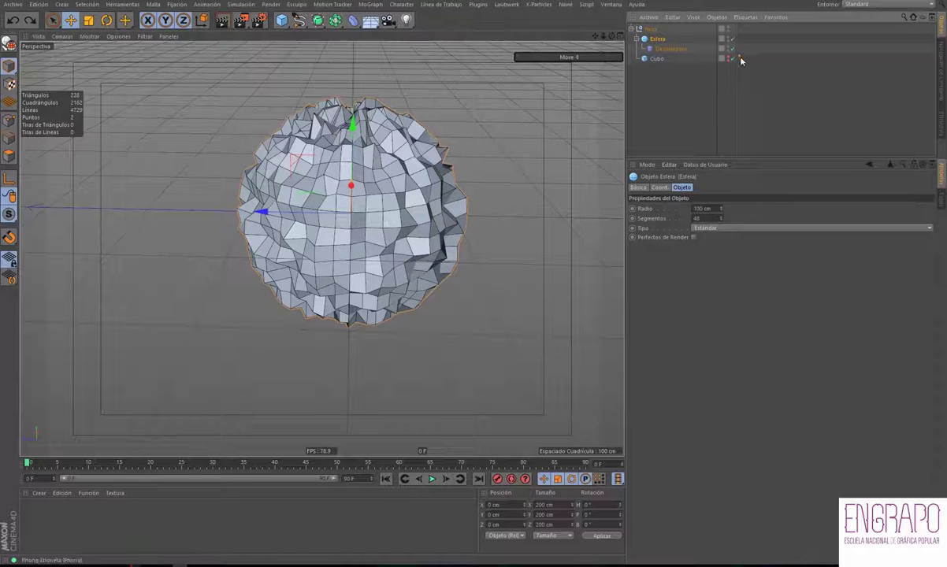
left_click_drag(739, 57, 740, 39, "ctrl")
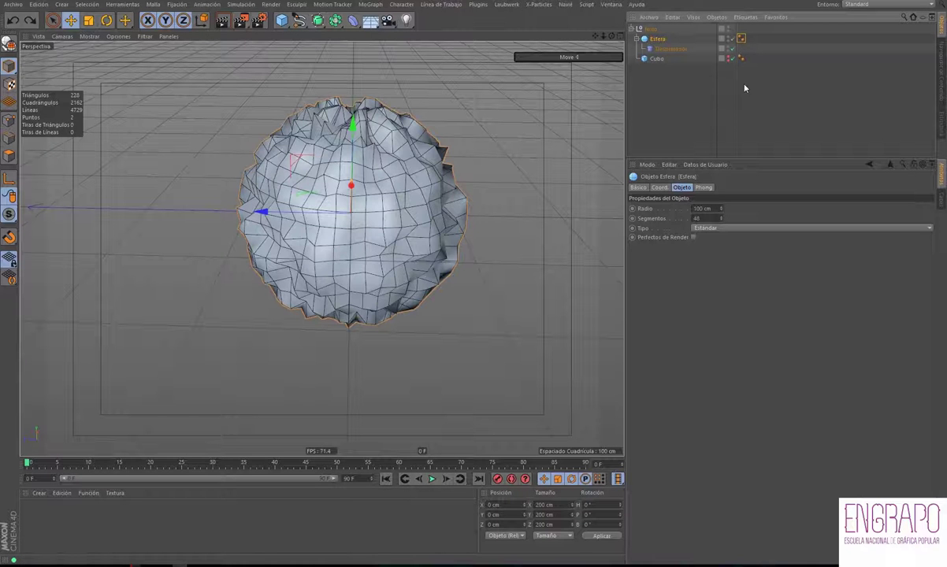
left_click(742, 84)
mouse_move(504, 174)
left_mouse_down("alt")
mouse_move(404, 167)
mouse_move(446, 178)
left_mouse_up("alt")
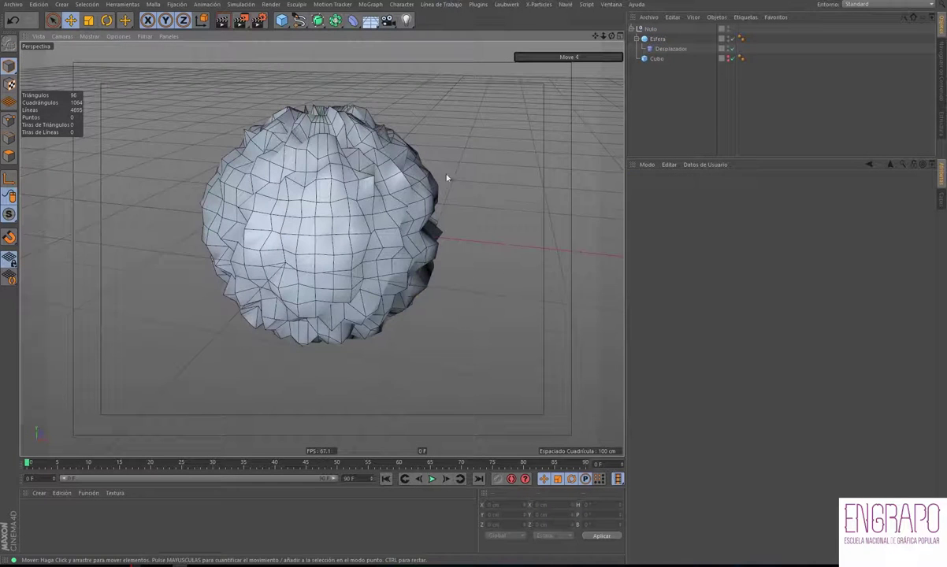
left_click(740, 39)
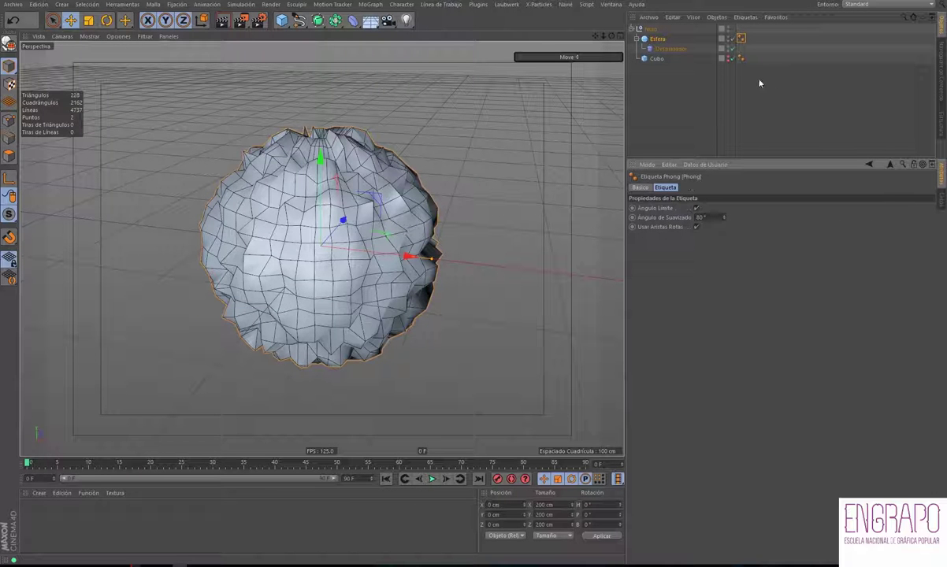
- Delete the Phong tag from Esfera so the displaced mesh shows faceted polygons
mouse_move(336, 293)
left_mouse_down("alt")
mouse_move(339, 221)
mouse_move(474, 258)
mouse_move(400, 259)
mouse_move(448, 244)
mouse_move(248, 247)
left_mouse_up("alt")
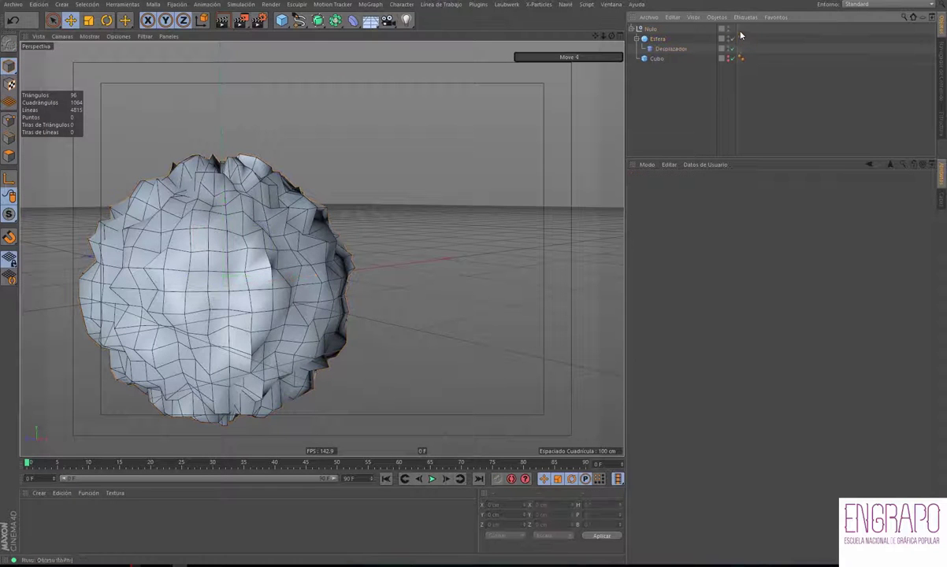
left_click(740, 38)
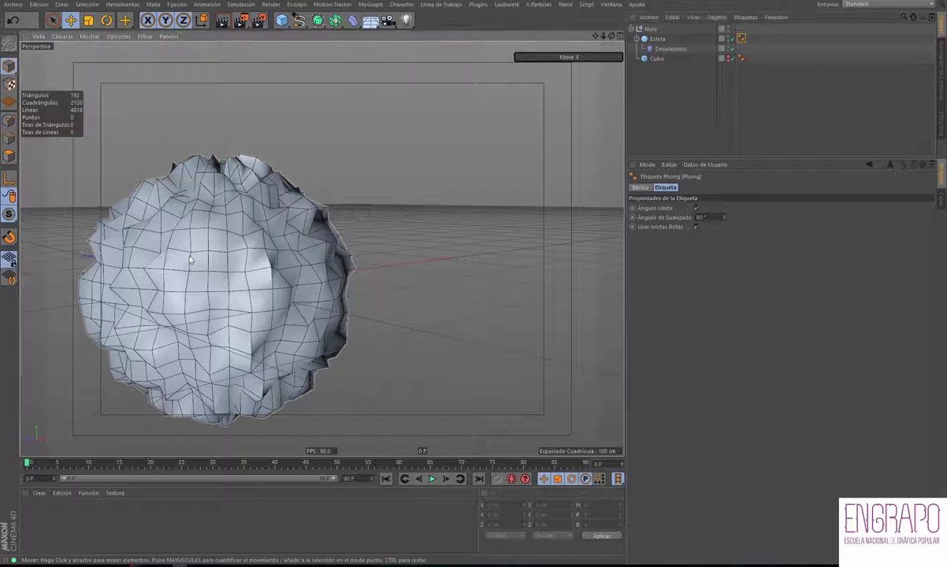
key("Delete")
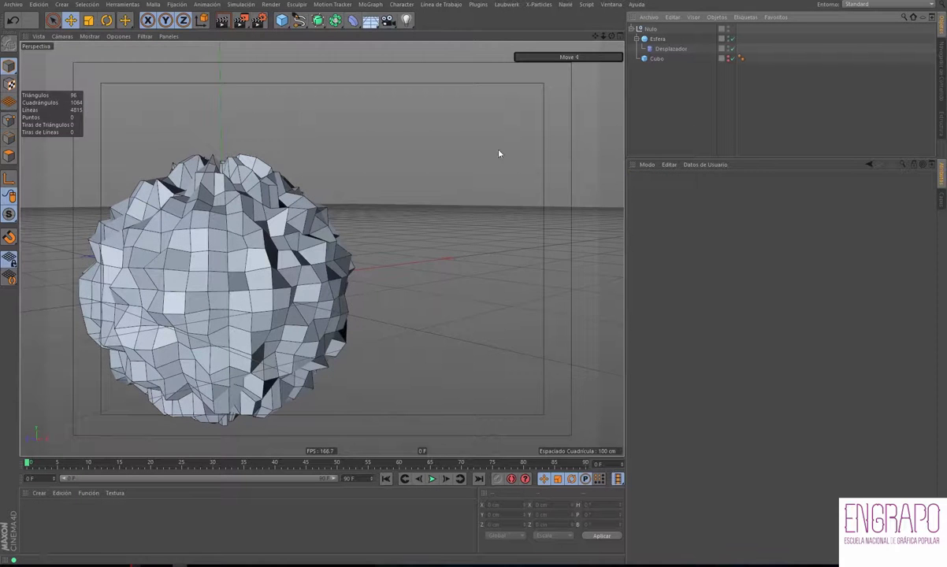
mouse_move(501, 152)
left_mouse_down("alt")
mouse_move(290, 289)
mouse_move(350, 279)
mouse_move(121, 309)
mouse_move(100, 302)
mouse_move(307, 313)
mouse_move(371, 290)
mouse_move(226, 355)
mouse_move(233, 321)
mouse_move(247, 313)
left_mouse_up("alt")
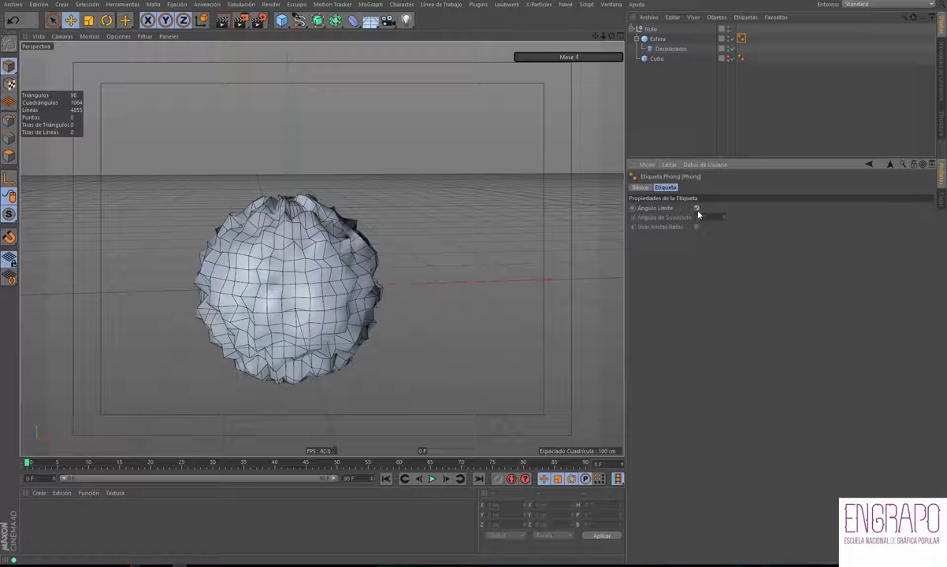
left_click(639, 189)
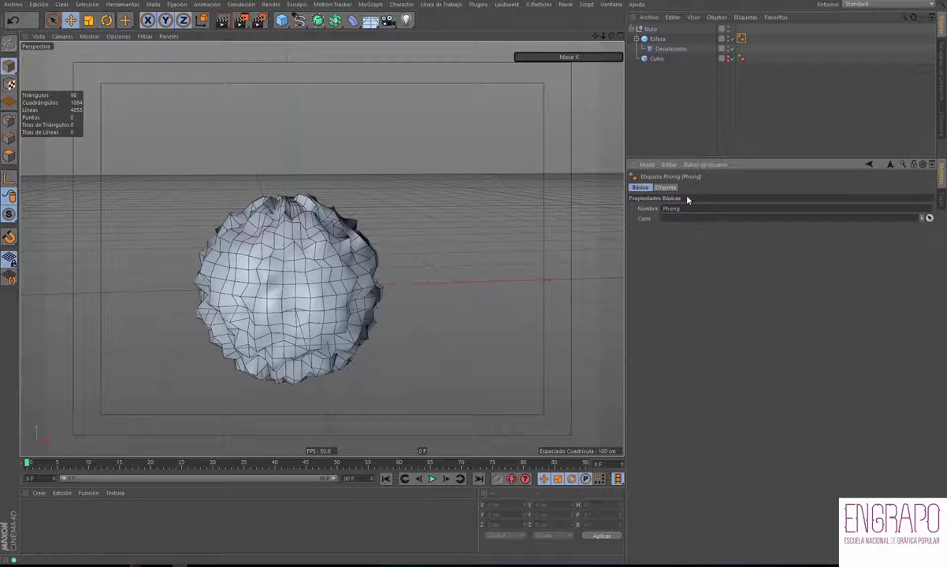
key("Delete")
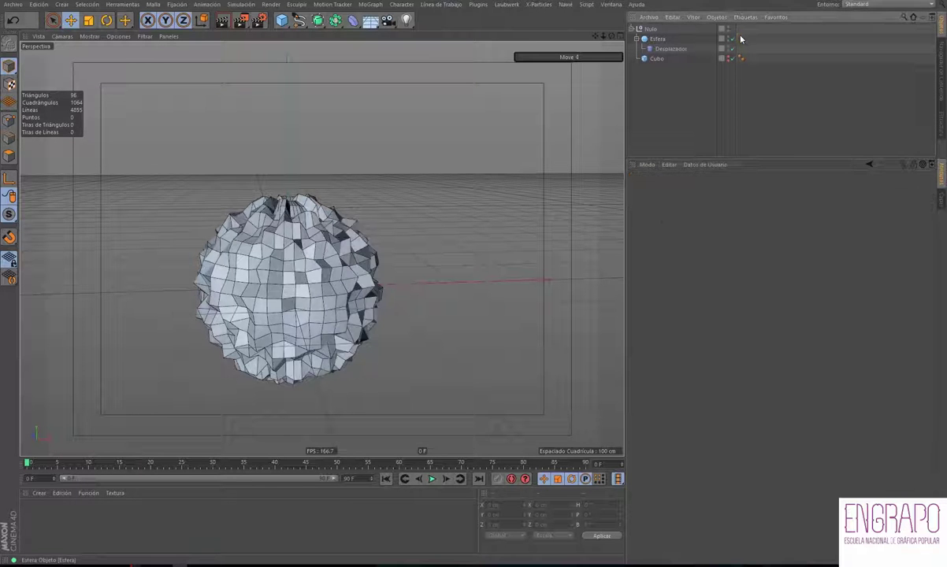
mouse_move(507, 176)
left_mouse_down("alt")
mouse_move(416, 279)
mouse_move(384, 245)
left_mouse_up("alt")
- Toggle the Desplazador off and back on, then show its Objeto properties
left_click(664, 50)
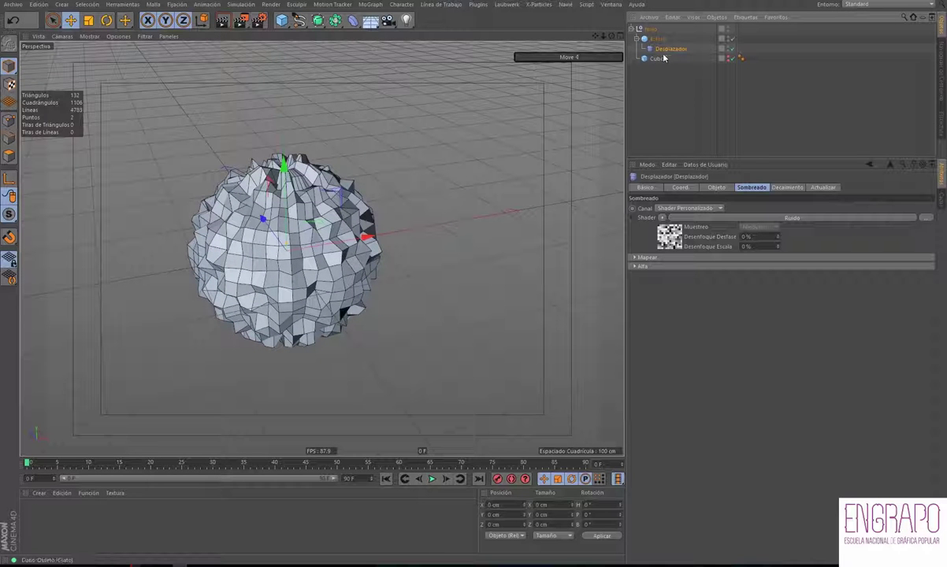
left_click_drag(323, 202, 315, 240, "alt")
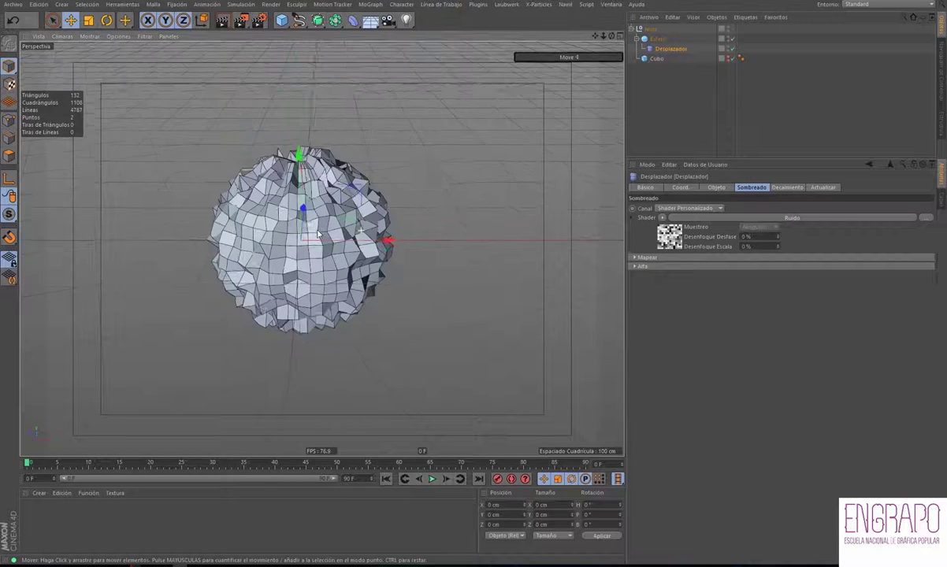
scroll(315, 240, "up", 3)
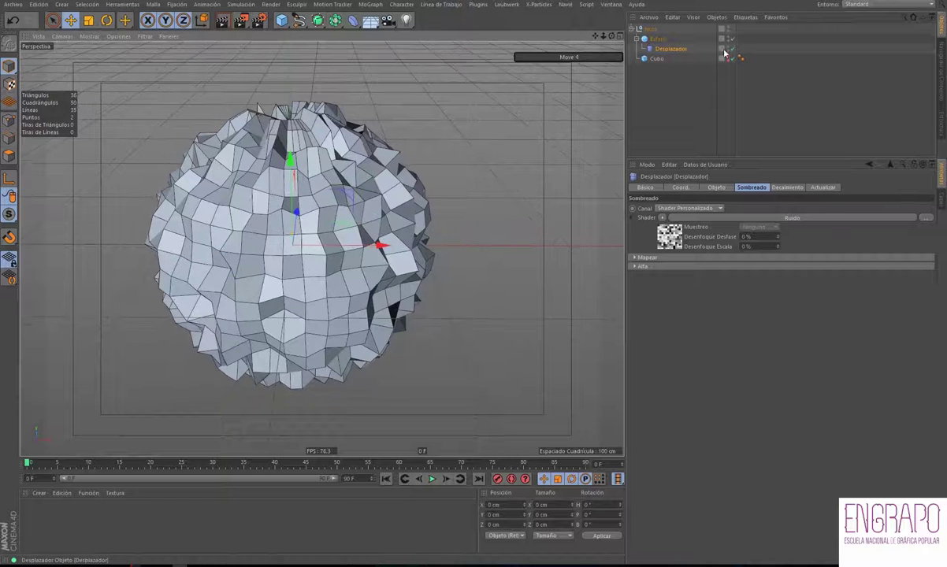
left_click(731, 50)
left_click(731, 50)
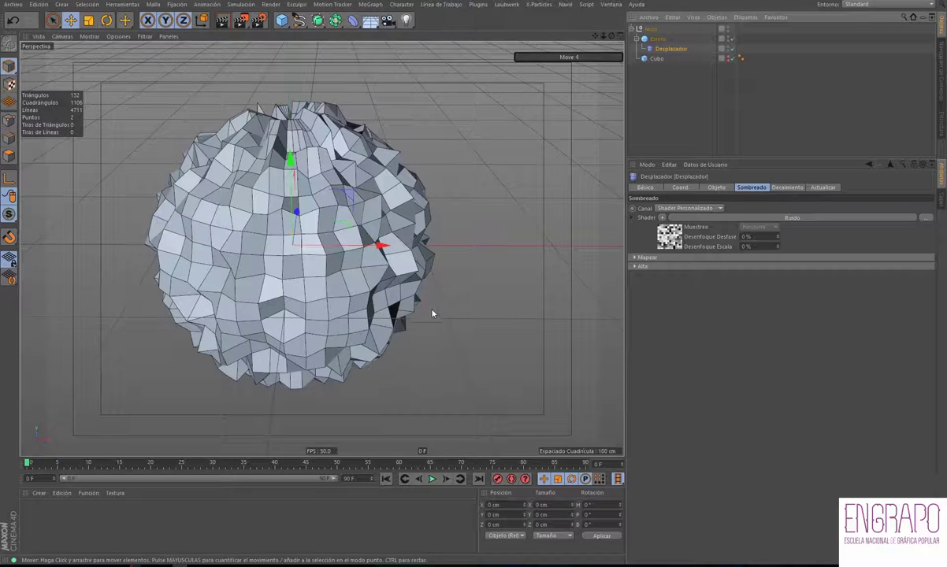
left_click_drag(433, 314, 393, 262, "alt")
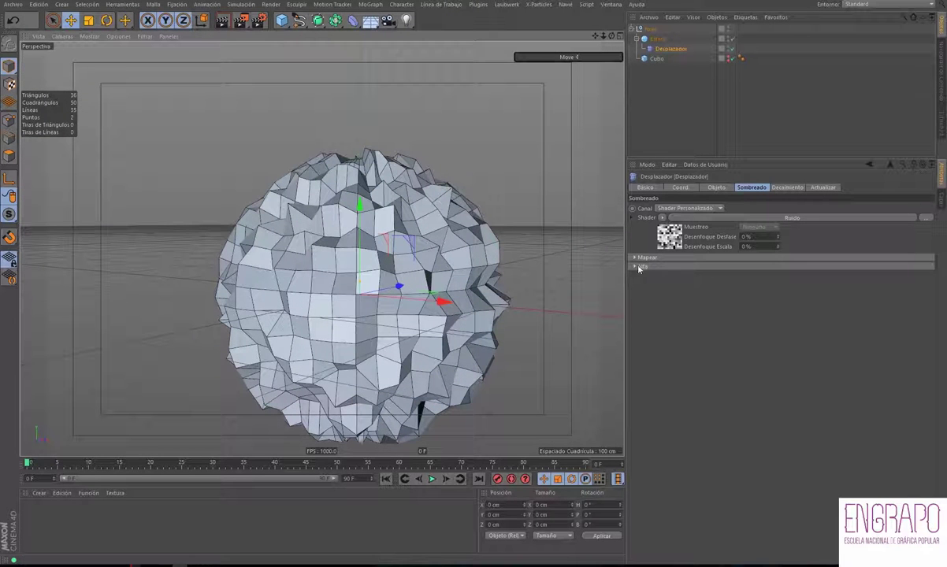
left_click(716, 187)
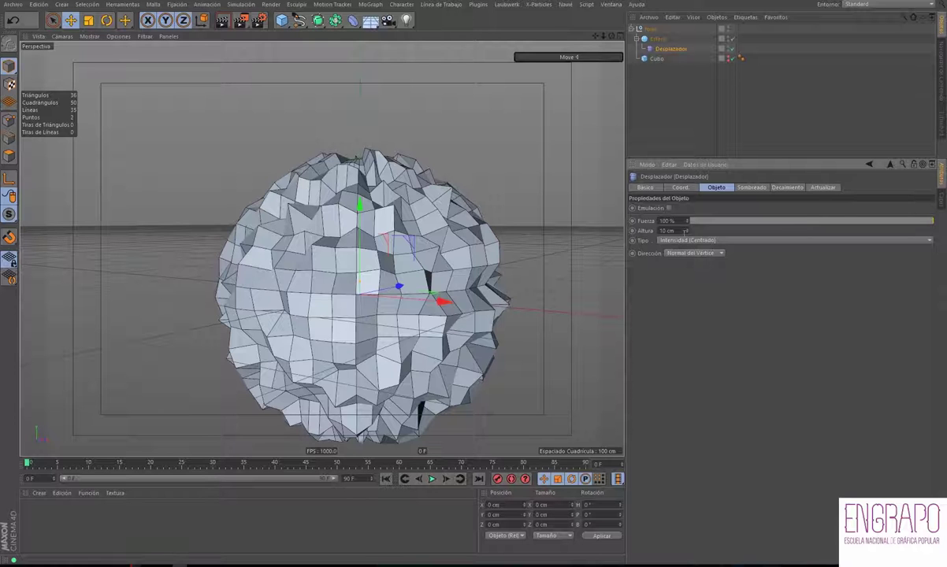
- Try Desplazador heights of 5 cm and then 35 cm
left_click(679, 231)
type("5")
key("Return")
type("35")
key("Return")
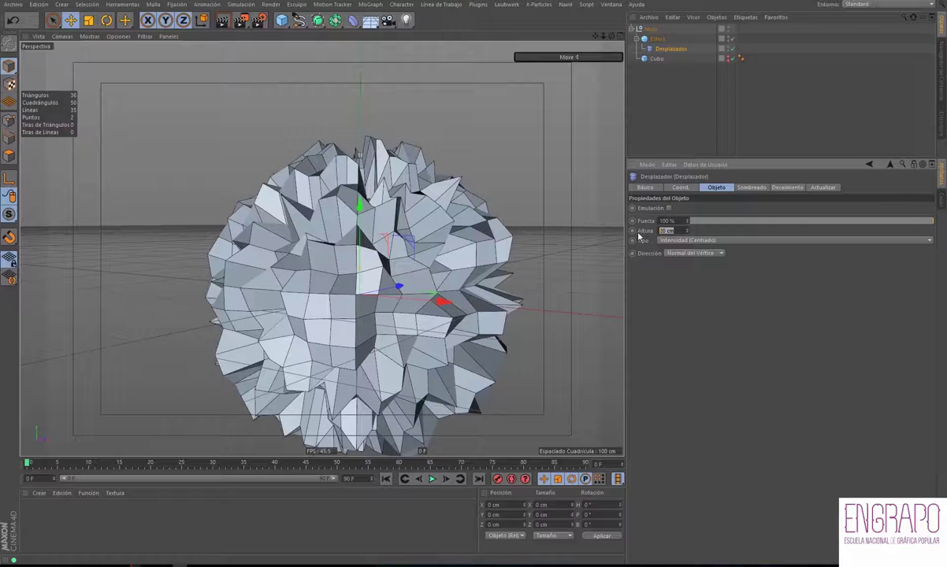
left_click_drag(339, 236, 365, 252, "alt")
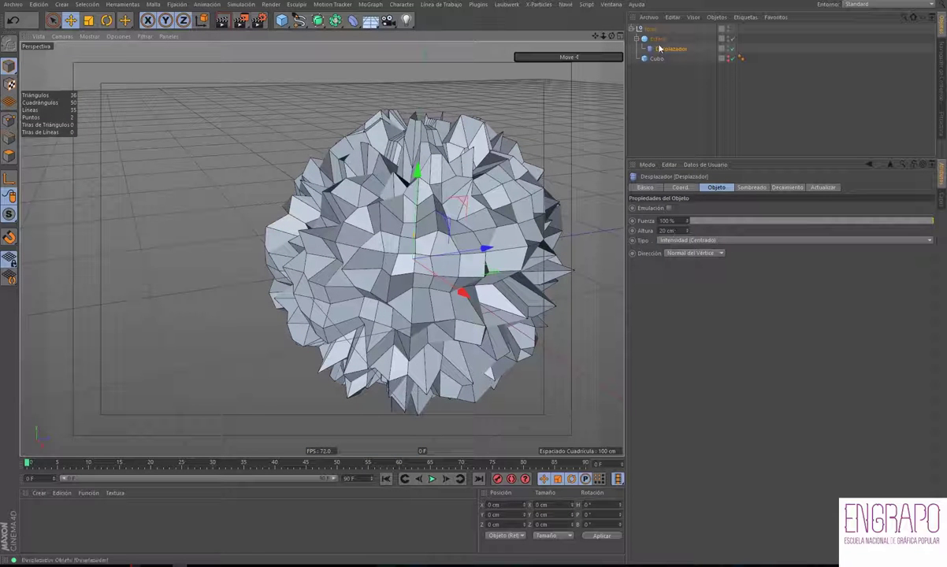
- Set the Desplazador height to 20 cm, then move the selection up to Esfera
left_click(485, 207)
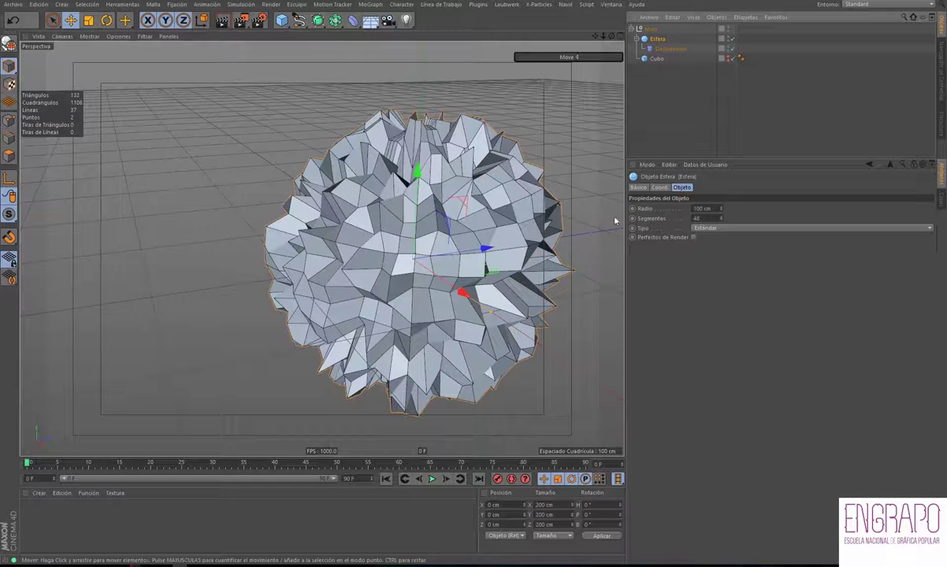
left_click(669, 49)
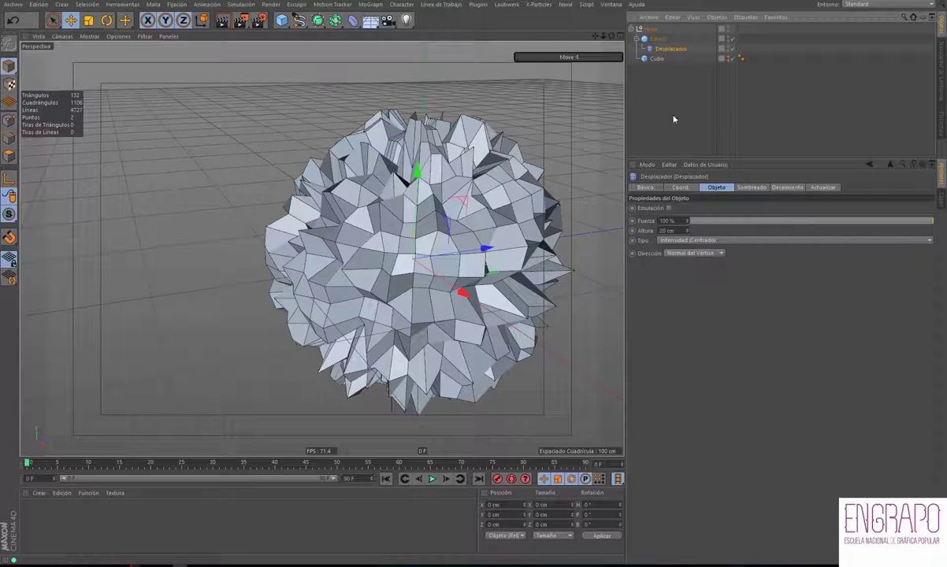
left_click(682, 231)
type("20")
key("Return")
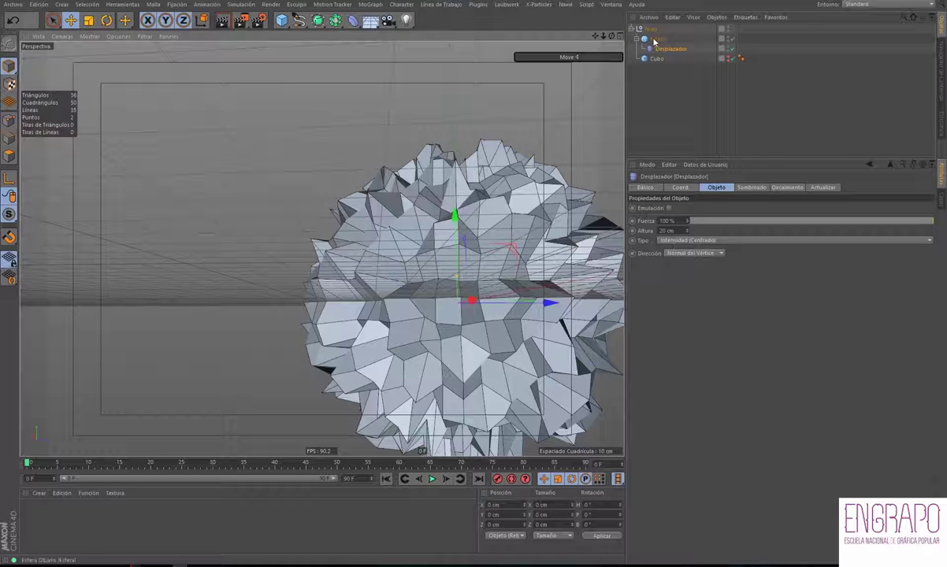
key("Up")
- Try a 50 cm Esfera radius, then confirm it back at 200 cm
double_click(713, 209)
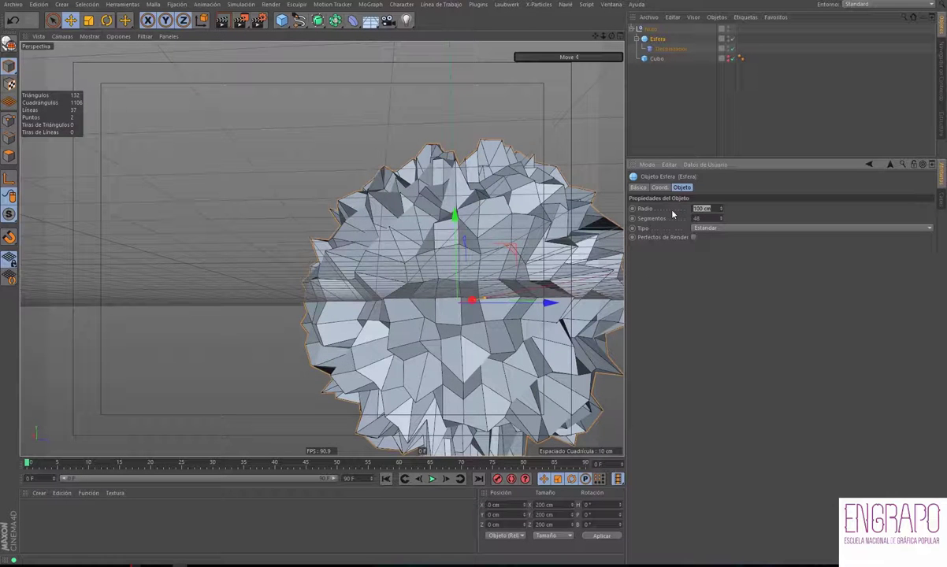
type("50")
key("Return")
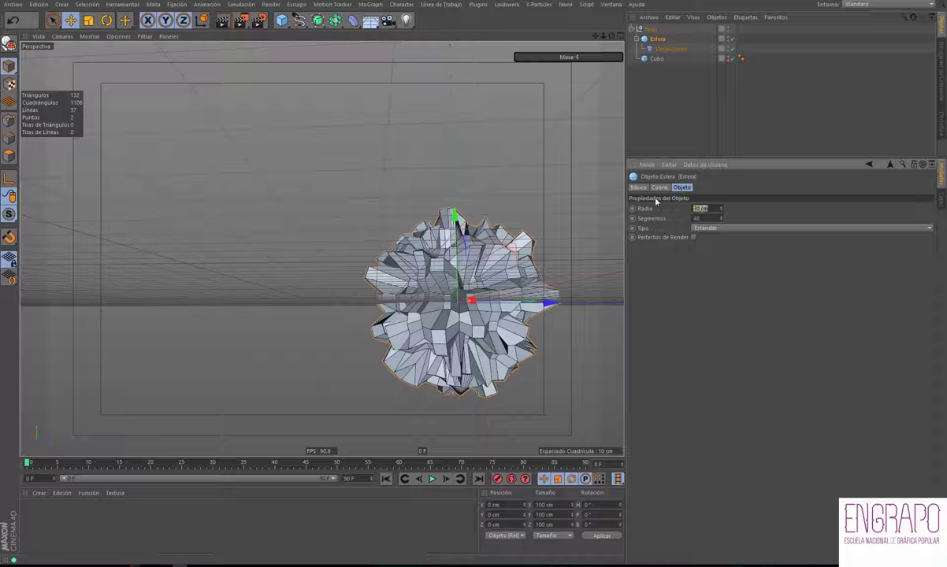
key("Return")
scroll(283, 129, "down", 3)
scroll(286, 186, "up", 2)
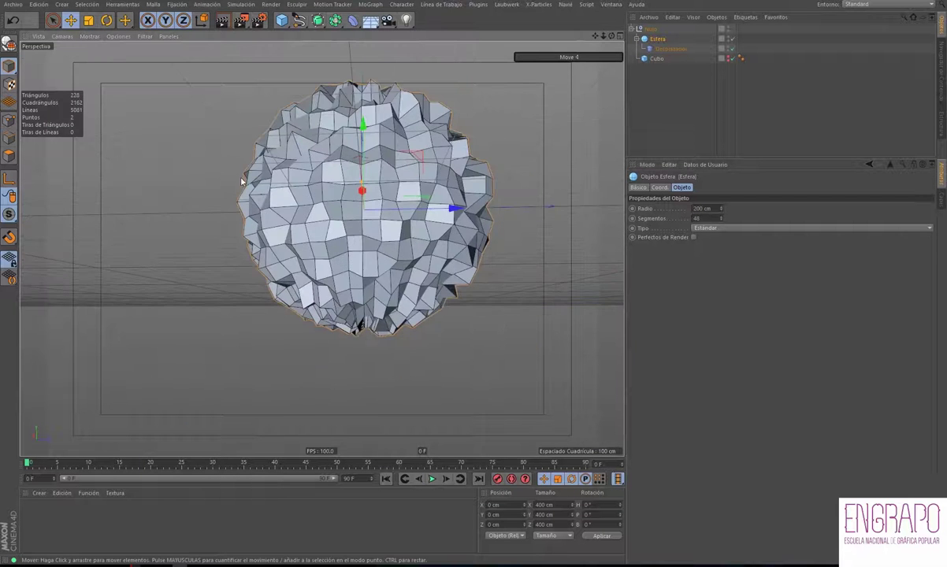
scroll(285, 186, "up", 2)
left_click_drag(286, 187, 331, 220, "alt")
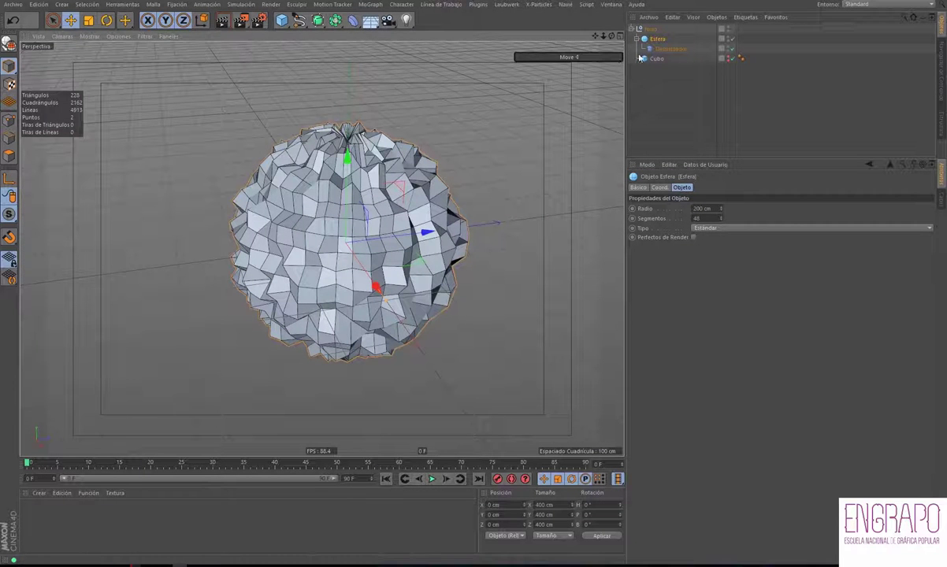
- Set the Desplazador height to 20 cm and check the sphere's radius value
left_click(670, 49)
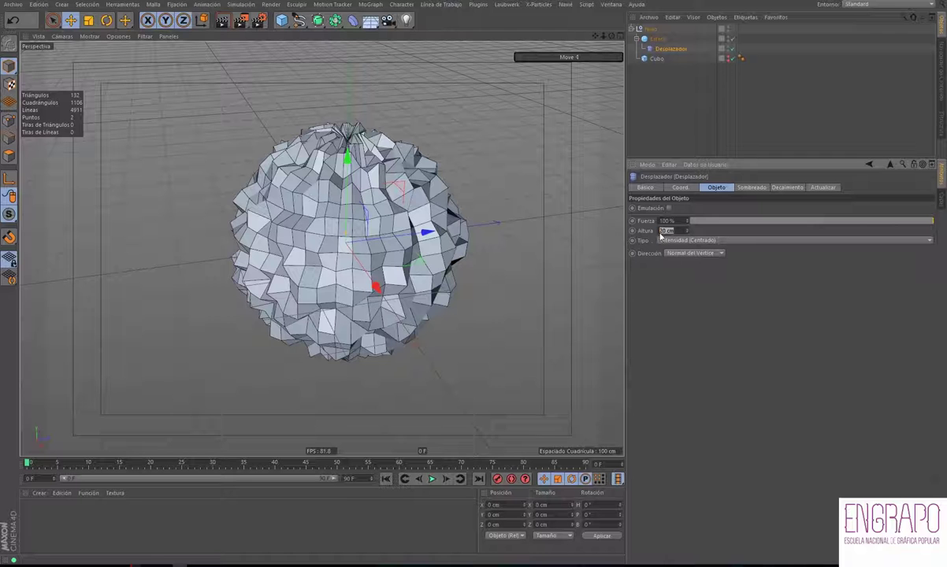
type("20")
key("Return")
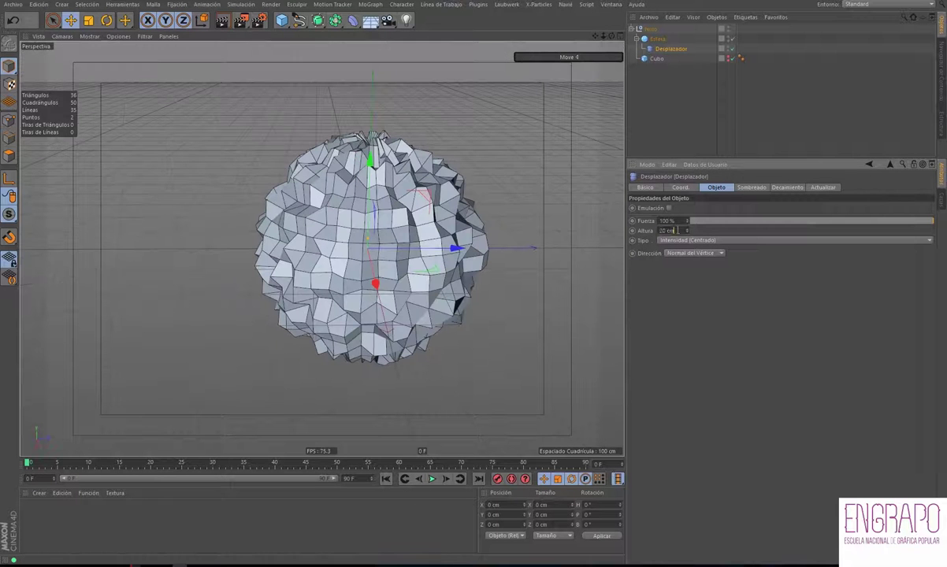
left_click(657, 39)
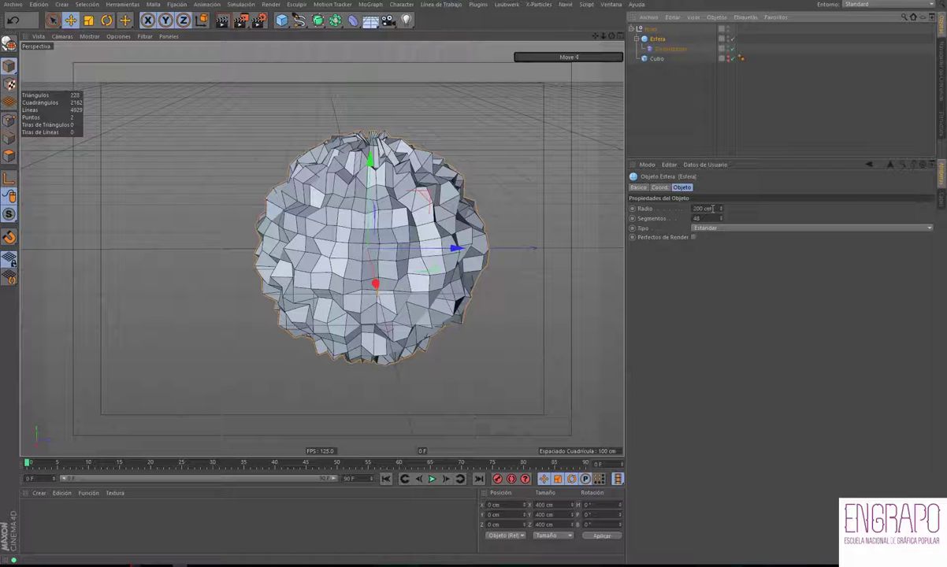
double_click(703, 208)
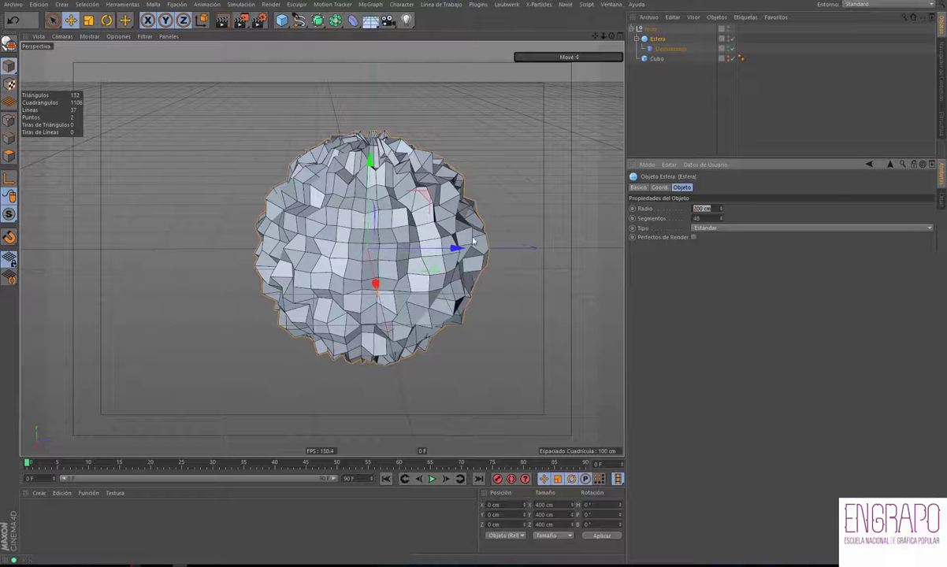
left_click(651, 50)
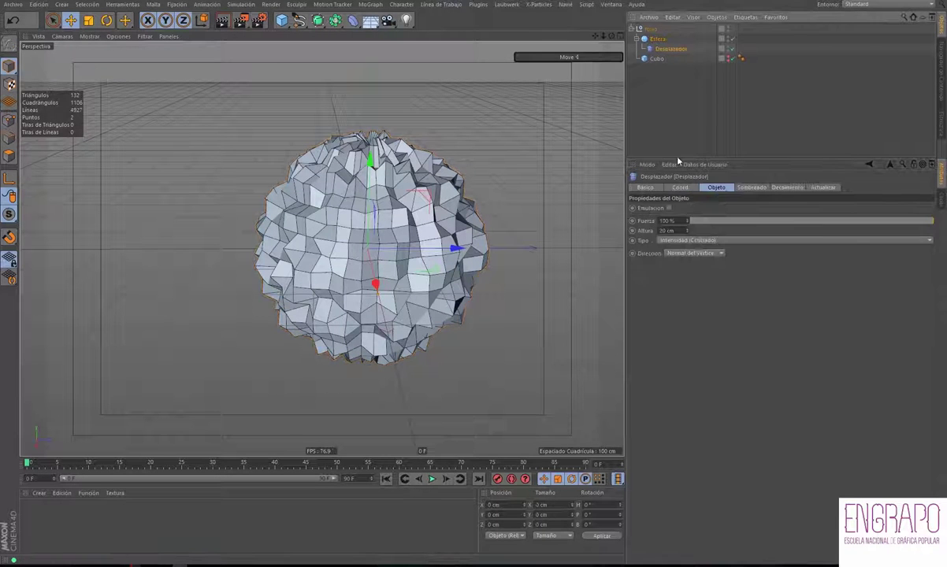
- Raise the Desplazador height to 50 cm, then undo back to 10 cm
left_click_drag(504, 226, 323, 264, "alt")
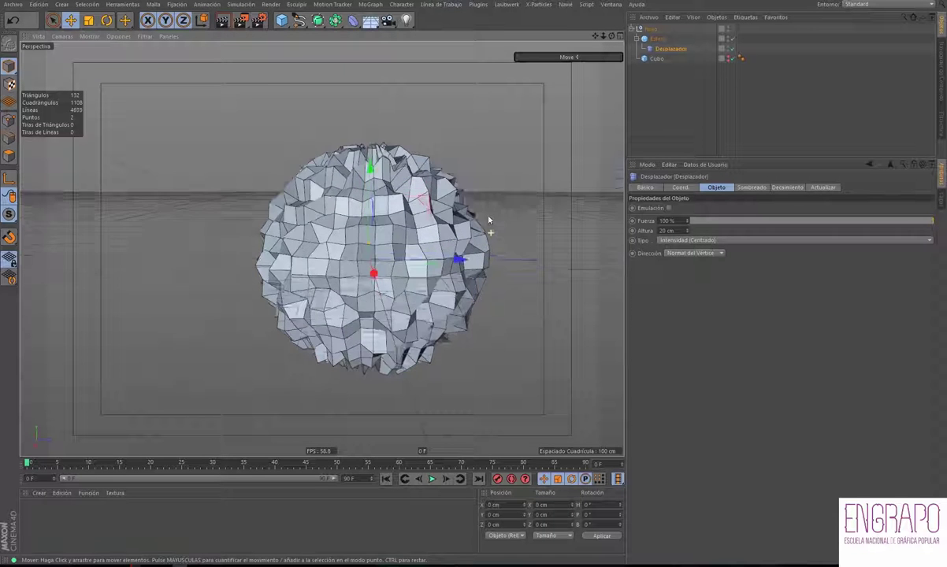
mouse_move(322, 264)
right_mouse_down("alt")
mouse_move(385, 227)
mouse_move(323, 271)
mouse_move(315, 180)
right_mouse_up("alt")
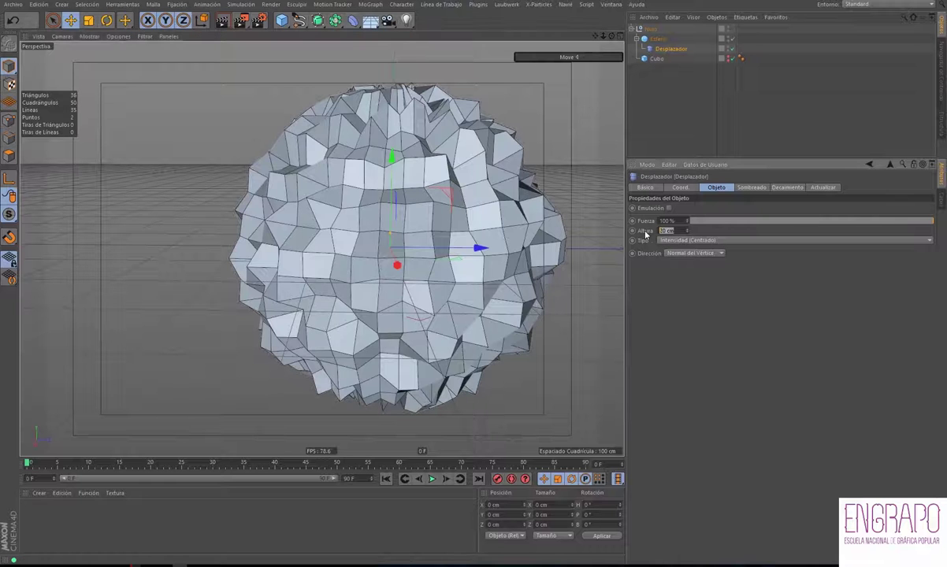
type("50")
key("Return")
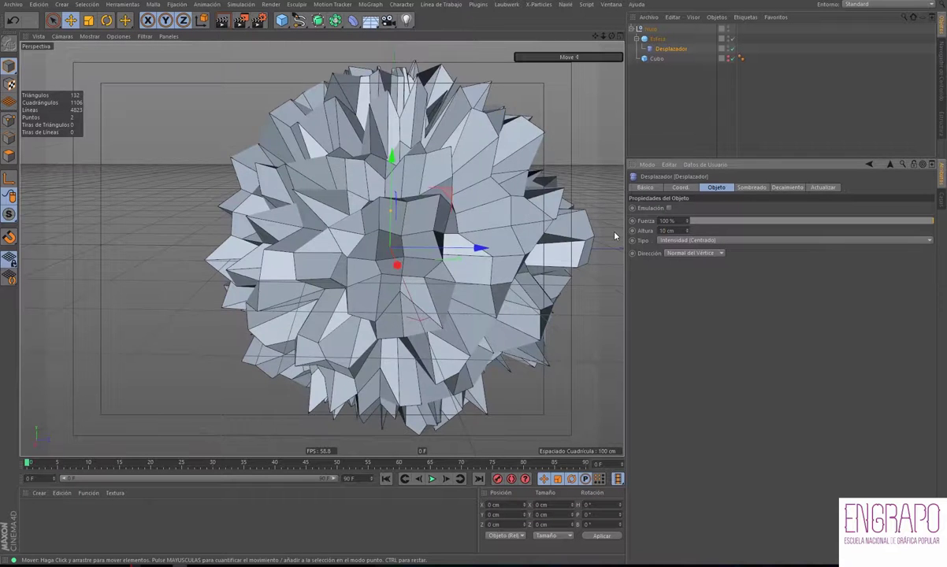
key("ctrl+z")
mouse_move(485, 146)
left_mouse_down("alt")
mouse_move(386, 189)
mouse_move(414, 194)
mouse_move(390, 203)
left_mouse_up("alt")
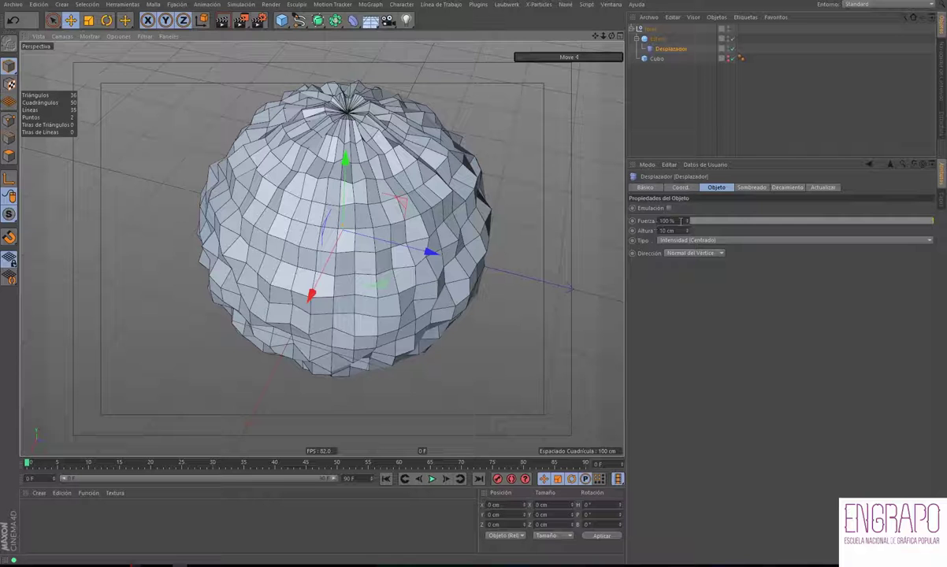
- Lower the Desplazador strength from 100 % to -100 %, pushing the bumps inward
double_click(669, 221)
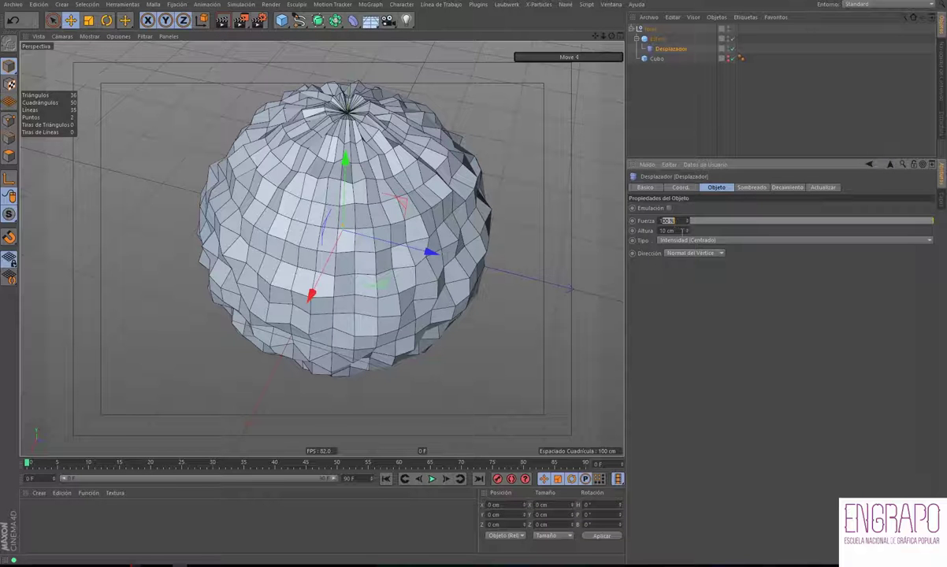
double_click(671, 230)
double_click(663, 220)
left_click_drag(805, 220, 874, 225)
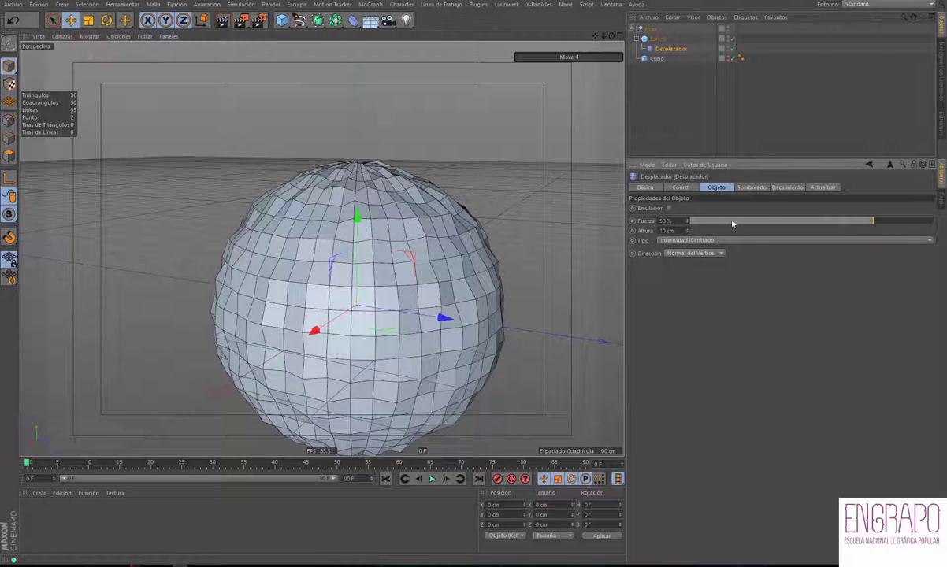
left_click_drag(815, 224, 682, 226)
left_click_drag(481, 280, 505, 285, "alt")
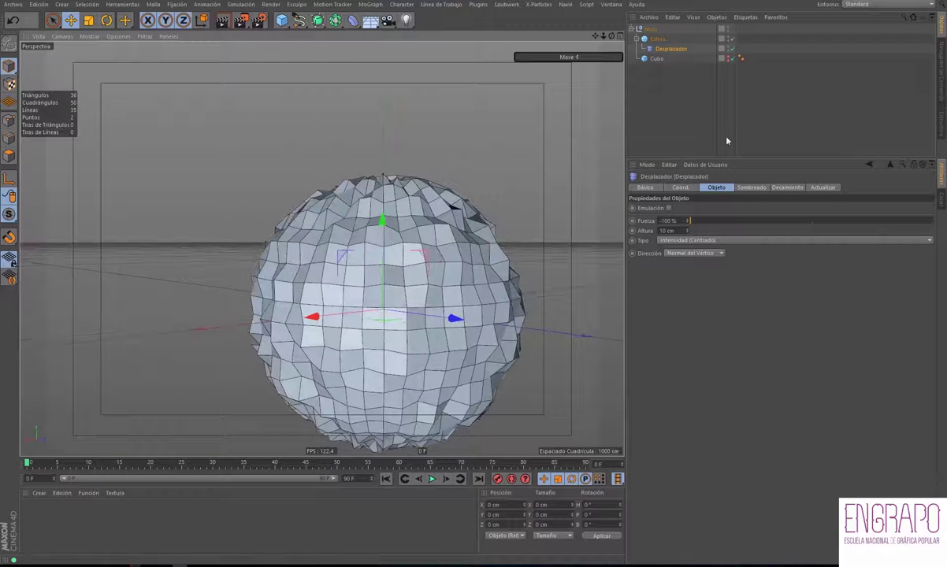
left_click(753, 187)
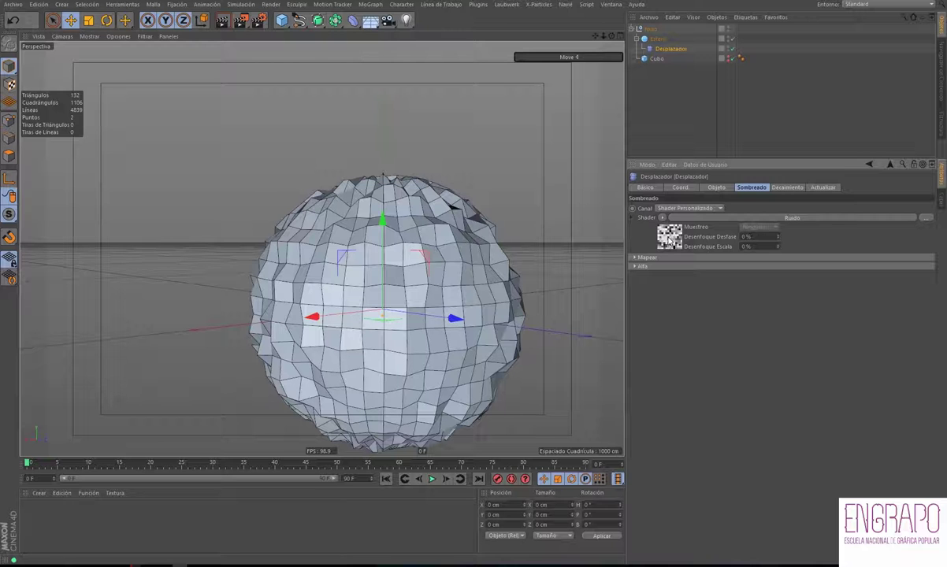
left_click(669, 240)
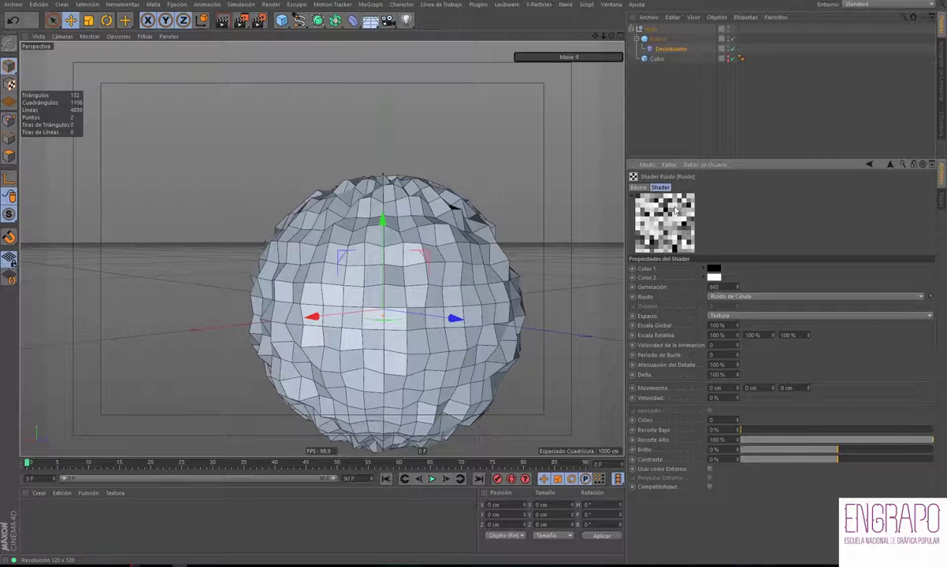
left_click(670, 49)
left_click(717, 188)
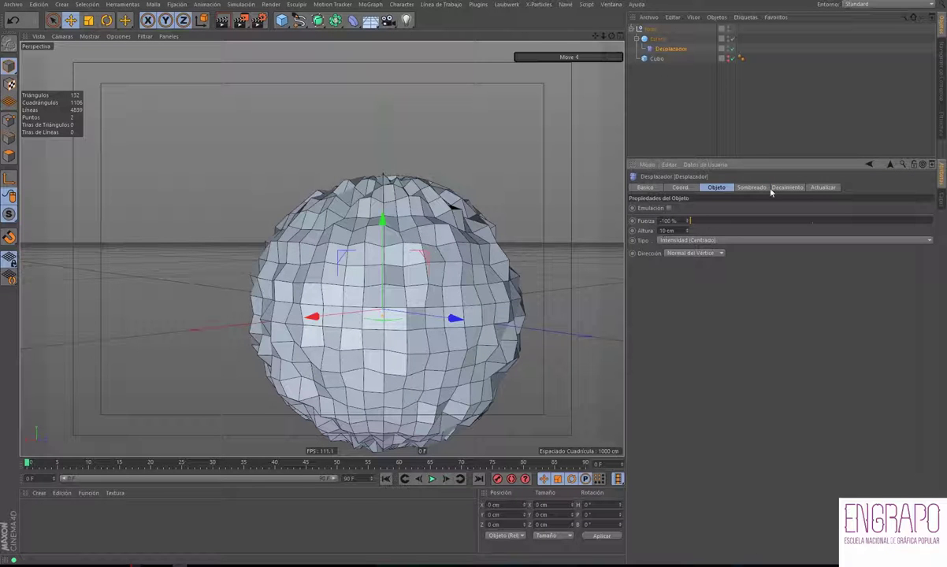
left_click(752, 188)
left_click(654, 229)
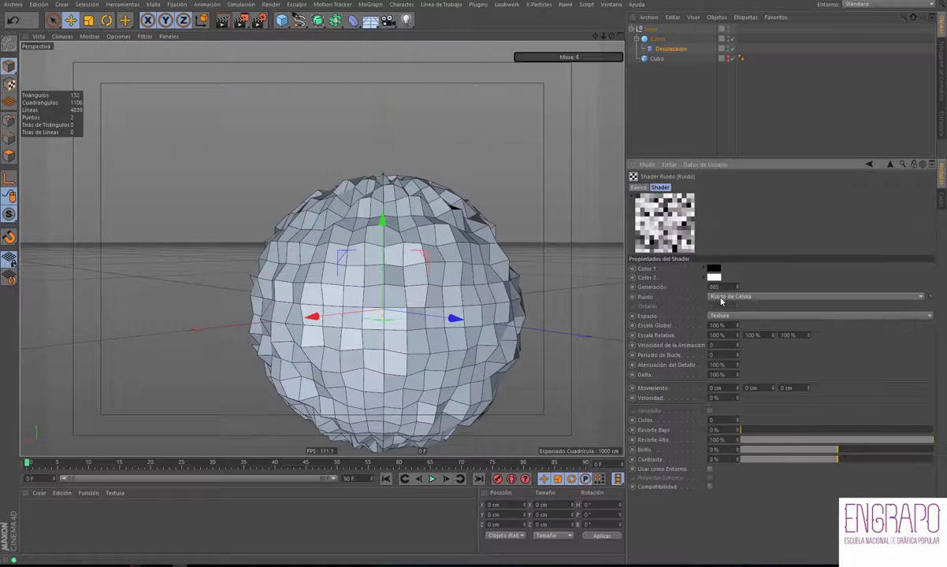
left_click(671, 49)
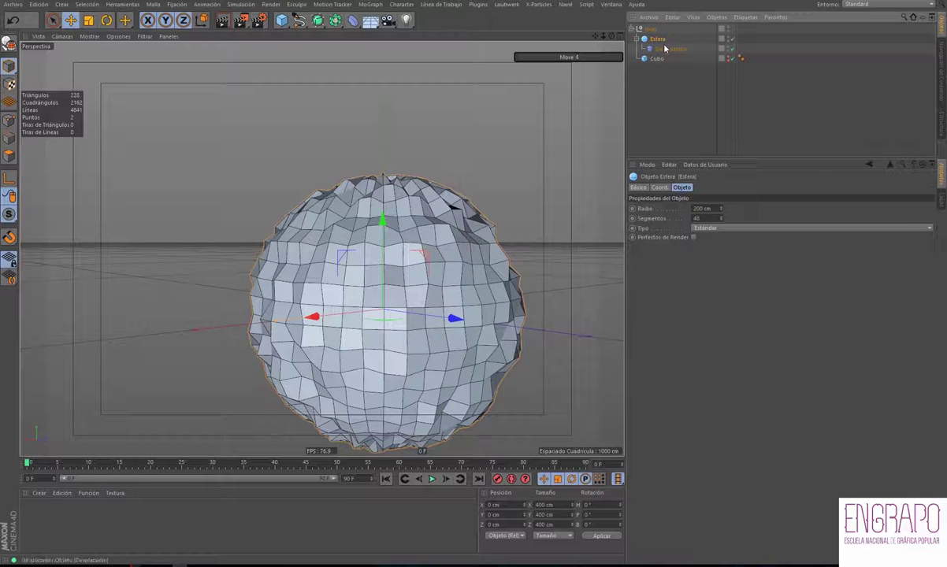
- Restore the Desplazador strength to 100 % and set its height to 15 cm
left_click(752, 188)
left_click(716, 187)
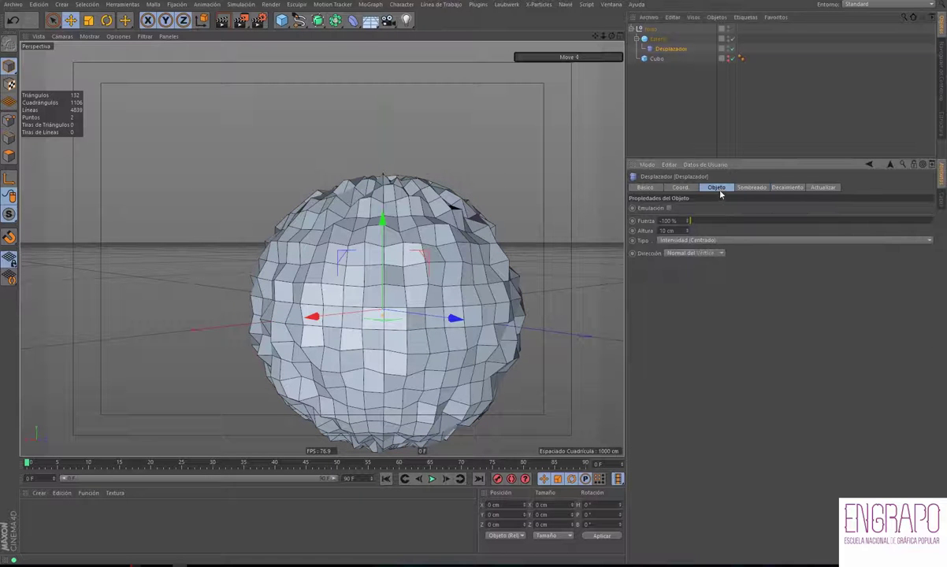
left_click_drag(812, 220, 934, 221)
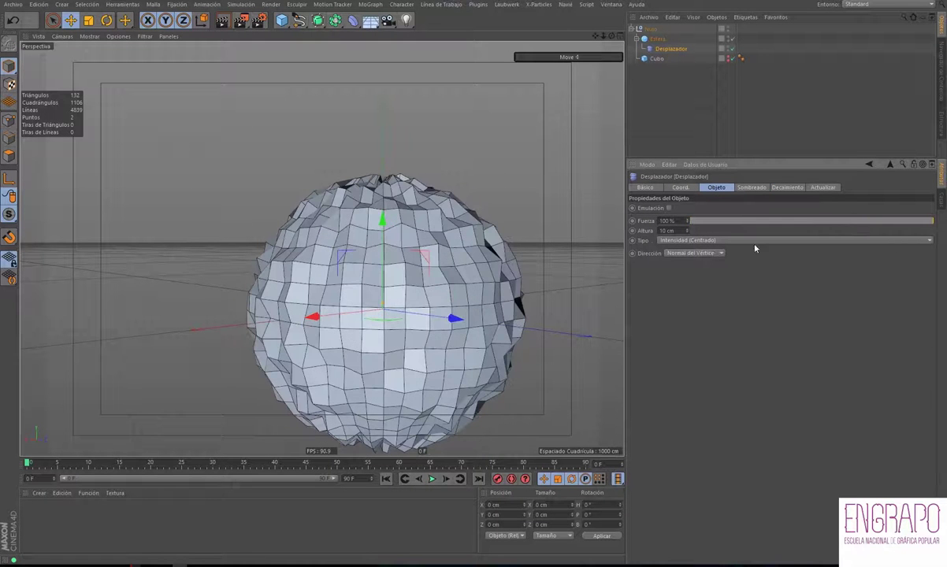
left_click(665, 229)
type("15")
key("Return")
left_click_drag(385, 154, 368, 204, "alt")
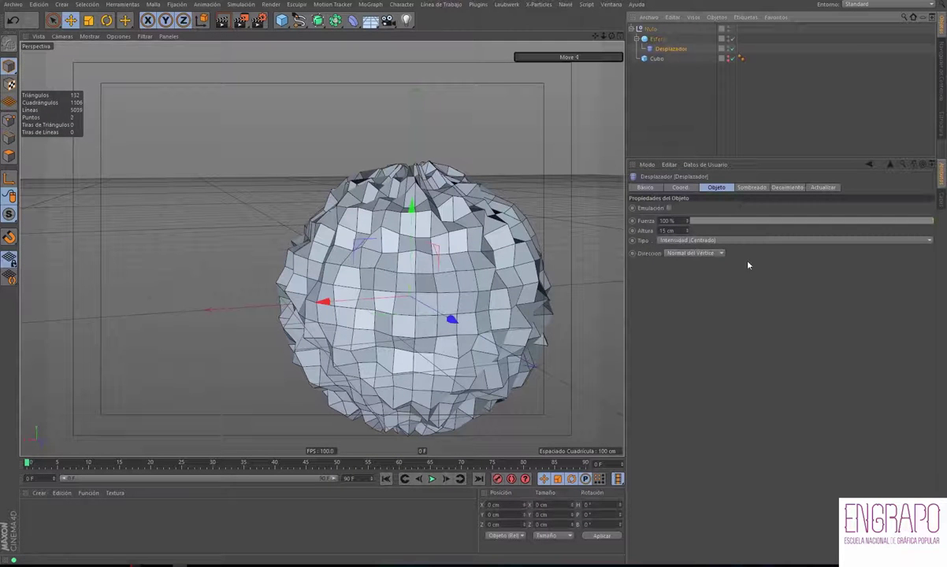
left_click(749, 188)
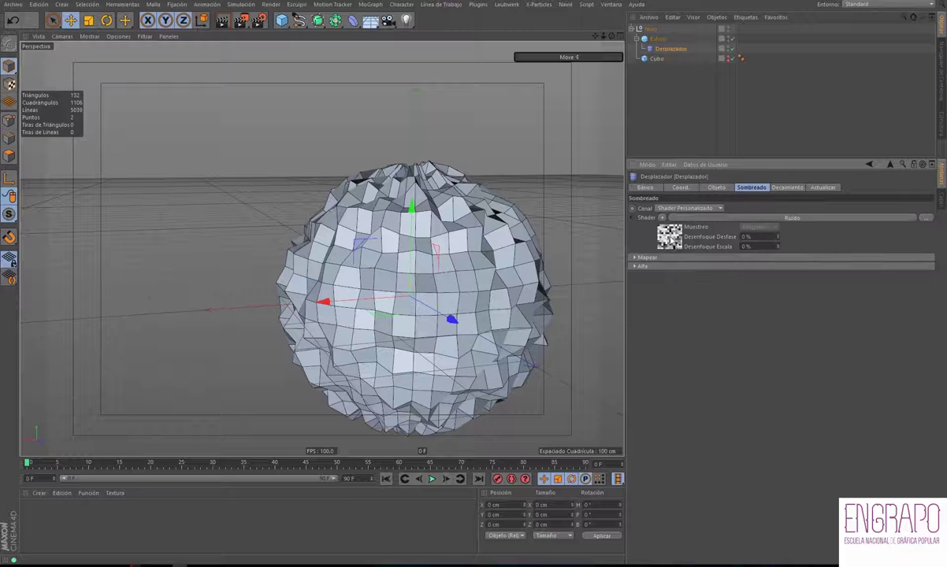
- Set the Ruido shader's Escala Global to 500 % and view the coarser bumps
left_click(671, 245)
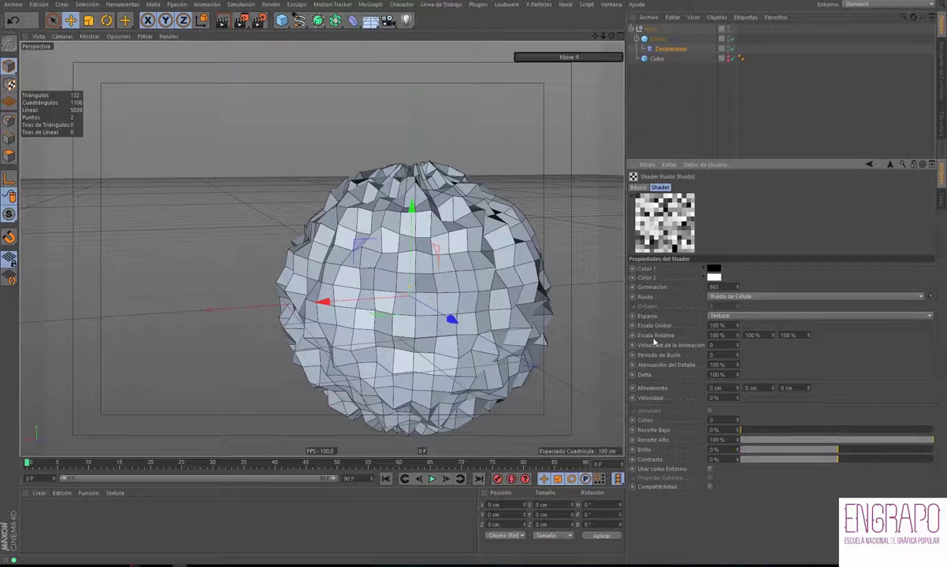
mouse_move(441, 285)
left_mouse_down("alt")
mouse_move(343, 286)
mouse_move(410, 283)
left_mouse_up("alt")
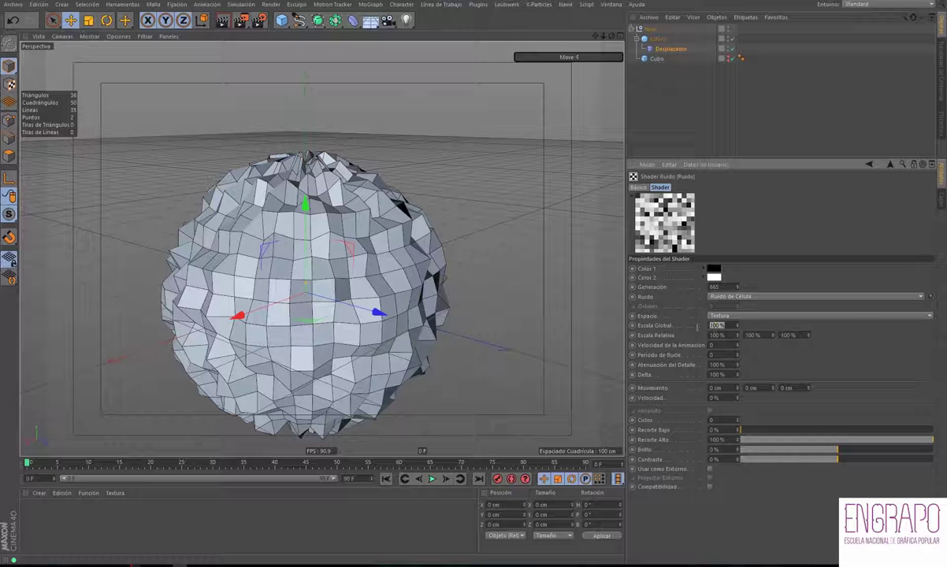
type("500")
key("Return")
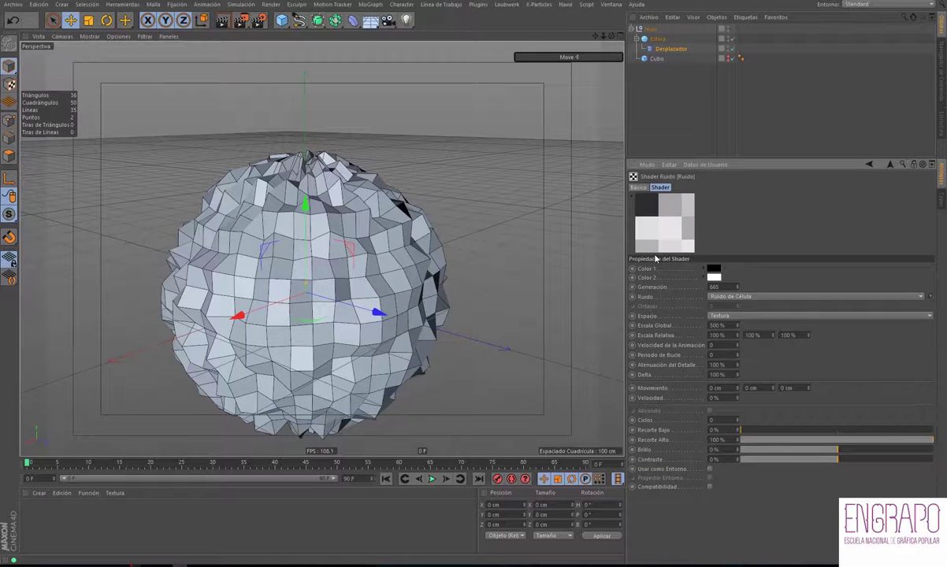
mouse_move(445, 236)
left_mouse_down("alt")
mouse_move(491, 250)
mouse_move(402, 303)
mouse_move(352, 349)
mouse_move(520, 310)
left_mouse_up("alt")
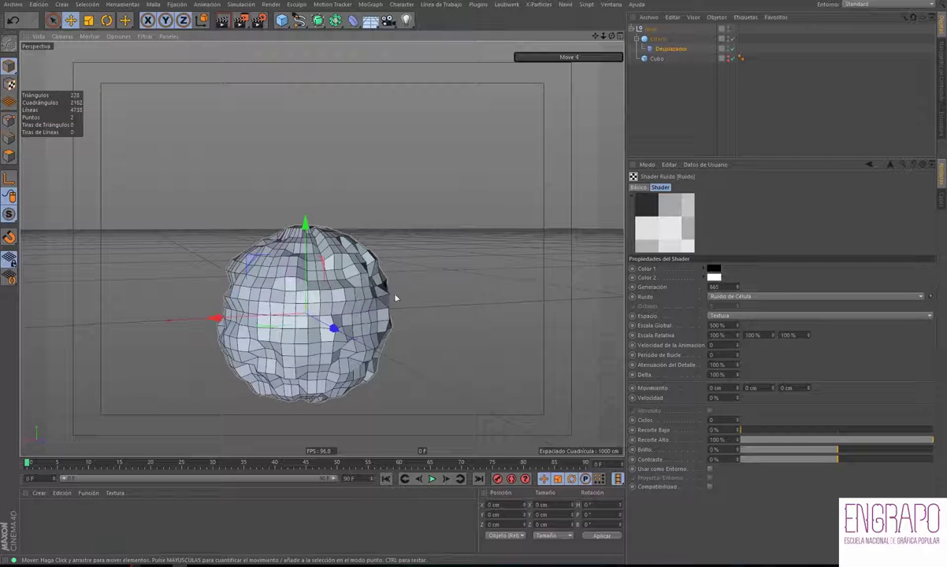
mouse_move(396, 294)
left_mouse_down("alt")
mouse_move(324, 276)
mouse_move(466, 269)
left_mouse_up("alt")
left_click_drag(313, 289, 289, 292, "alt")
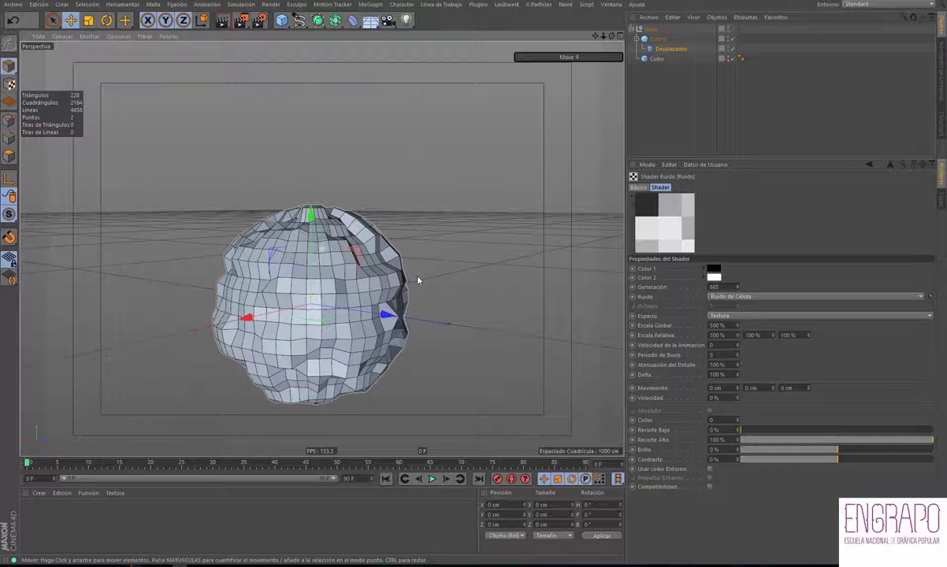
mouse_move(415, 278)
left_mouse_down("alt")
mouse_move(290, 285)
mouse_move(423, 286)
mouse_move(535, 271)
mouse_move(493, 284)
mouse_move(469, 313)
mouse_move(399, 332)
mouse_move(245, 248)
mouse_move(260, 259)
left_mouse_up("alt")
- Raise the noise shader's global scale to 250%, then to 500%
double_click(717, 324)
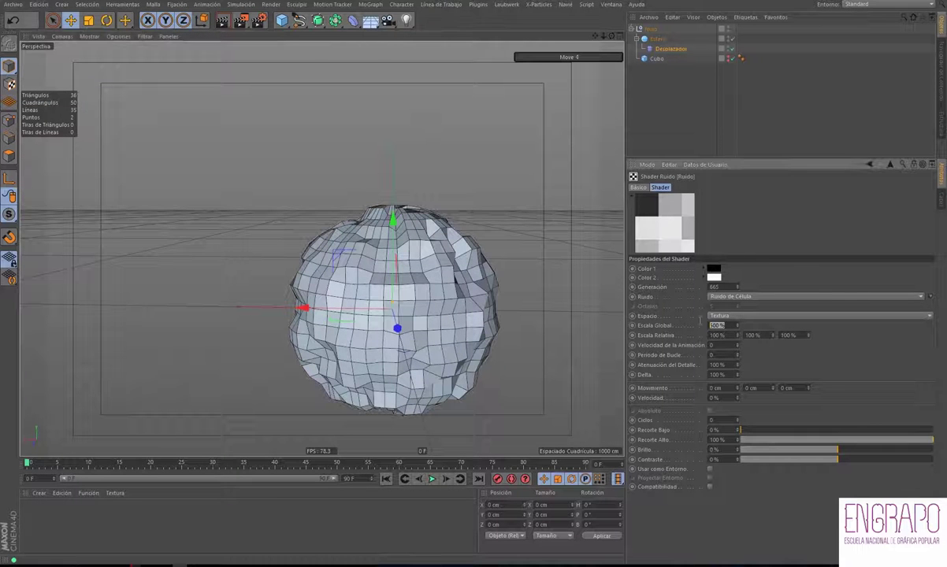
type("250")
key("Return")
mouse_move(556, 286)
left_mouse_down("alt")
mouse_move(534, 308)
mouse_move(473, 303)
left_mouse_up("alt")
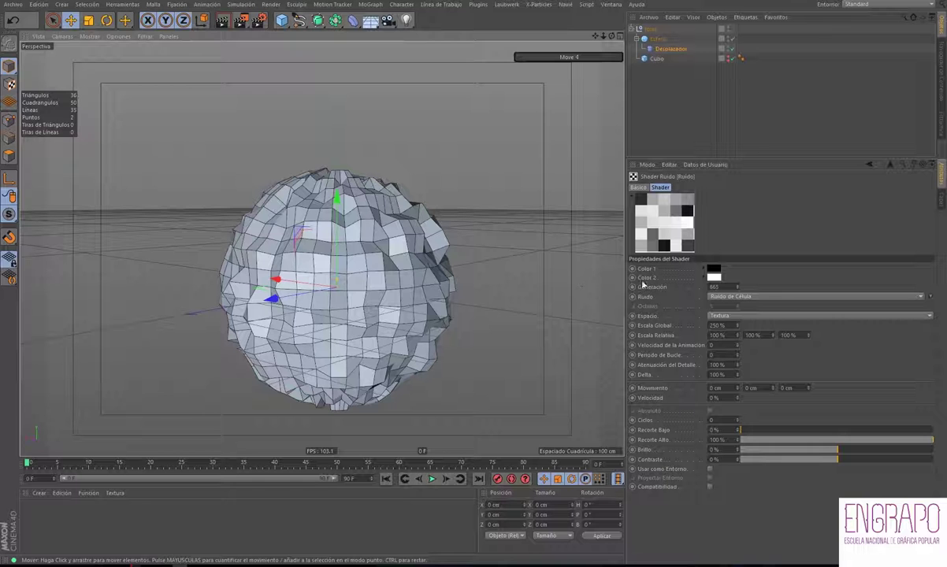
left_click(717, 325)
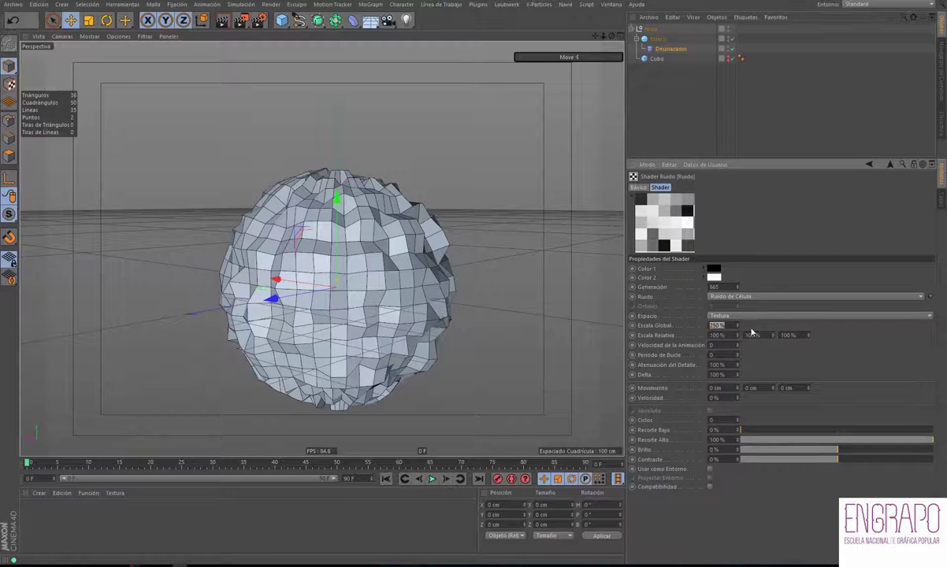
type("500")
key("Return")
type(".5")
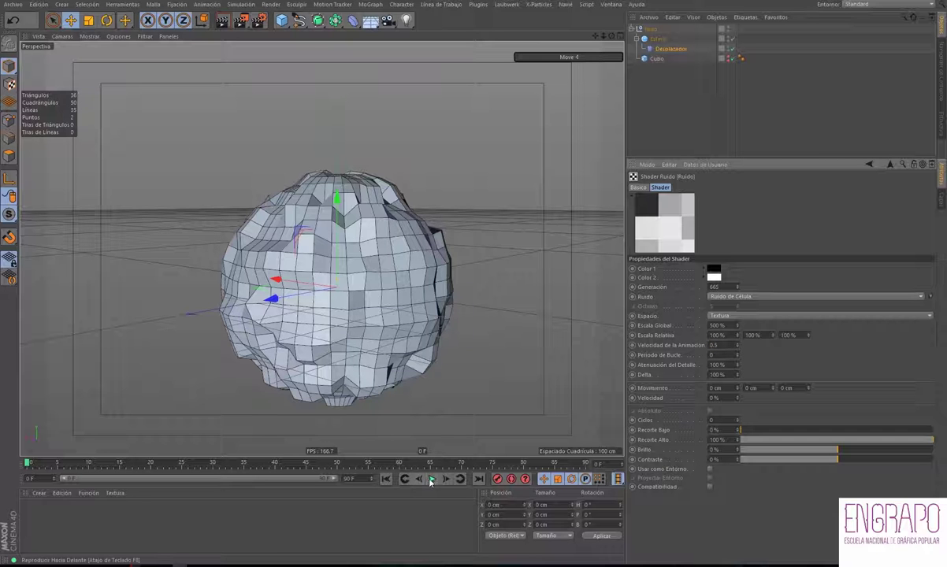
- Set the noise animation speed to 1 and preview the displacement animation from the start
key("F8")
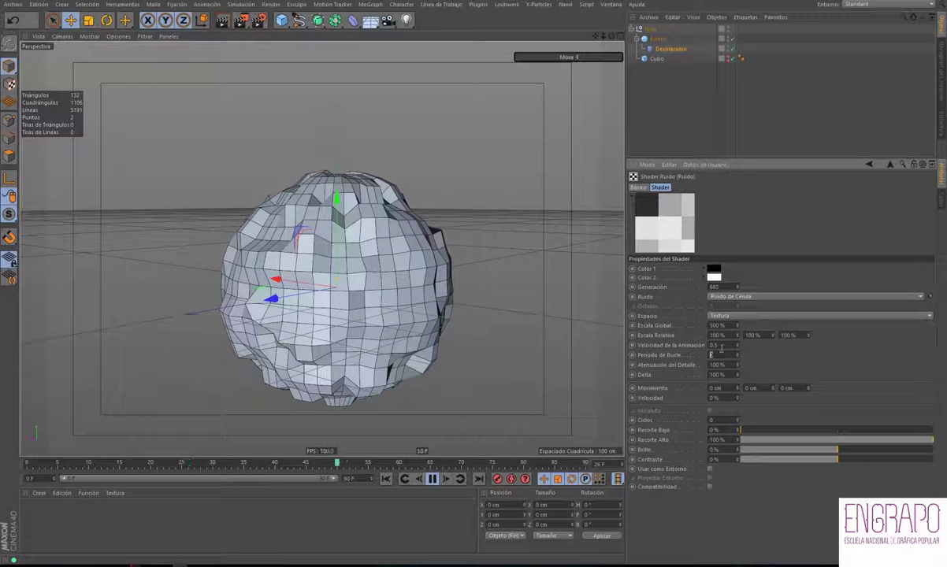
type("1")
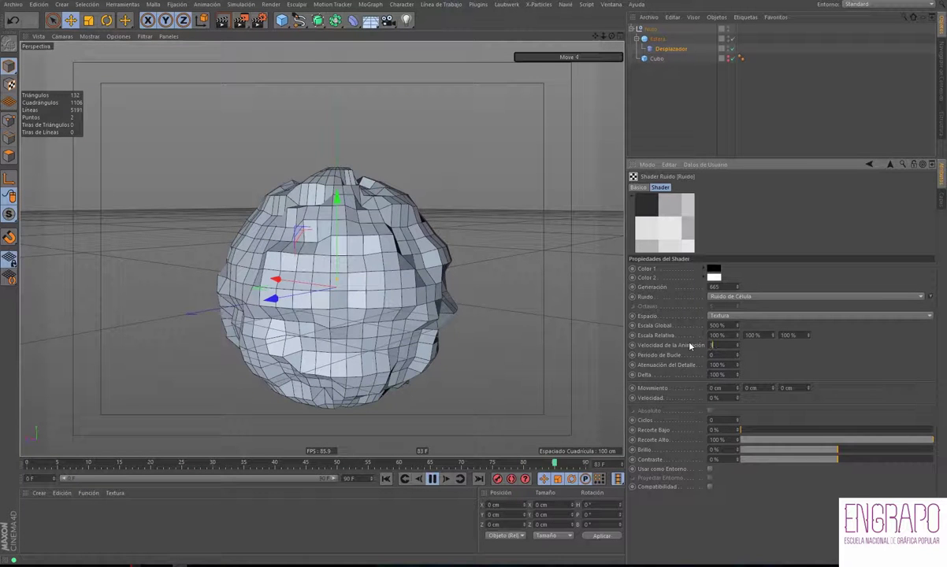
key("Return")
left_click(433, 479)
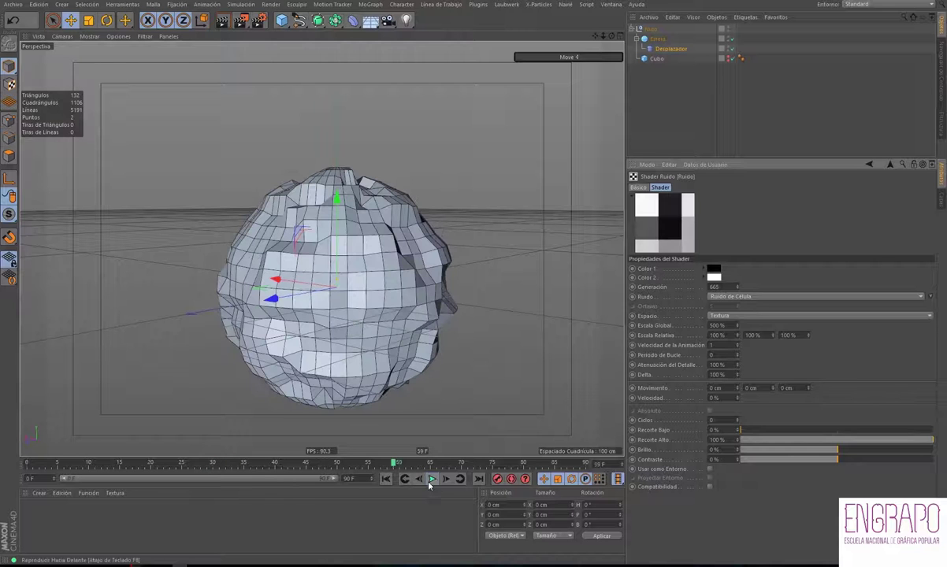
left_click(386, 479)
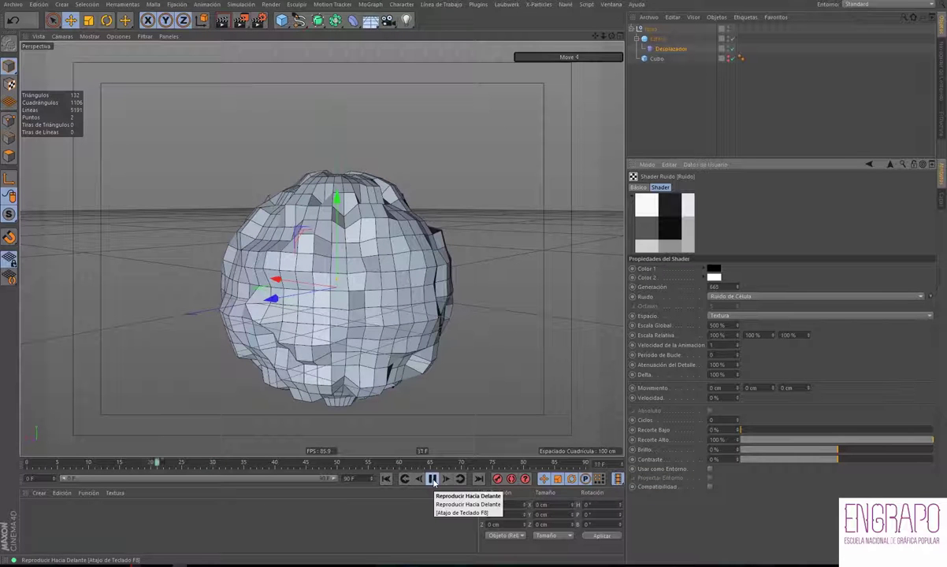
left_click(433, 479)
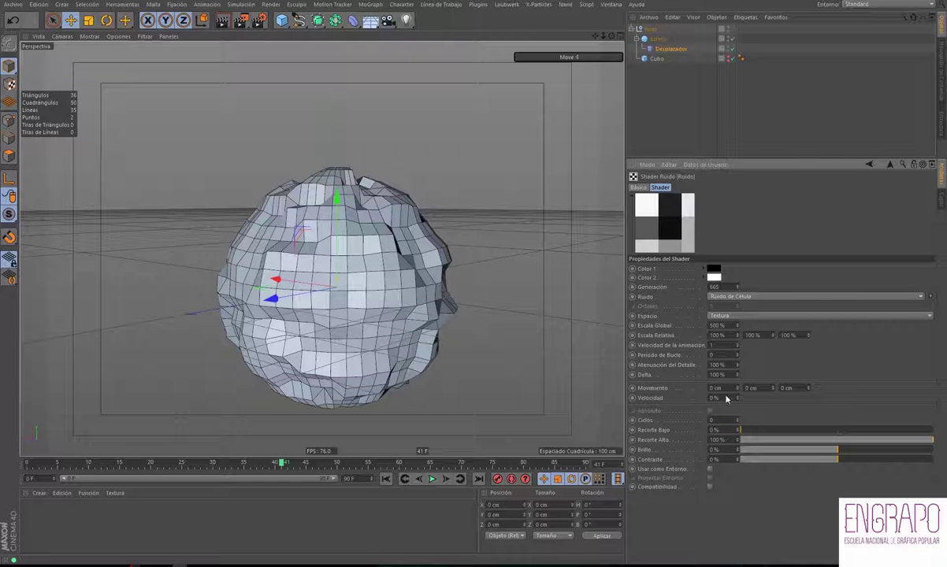
- Switch the Ruido noise type to FBM and preview the animation
left_click(734, 297)
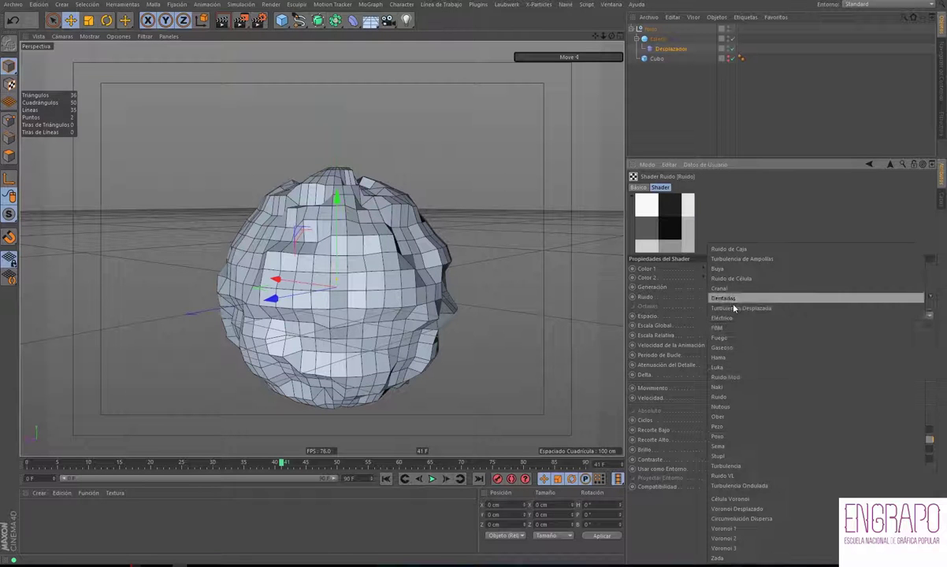
left_click(732, 310)
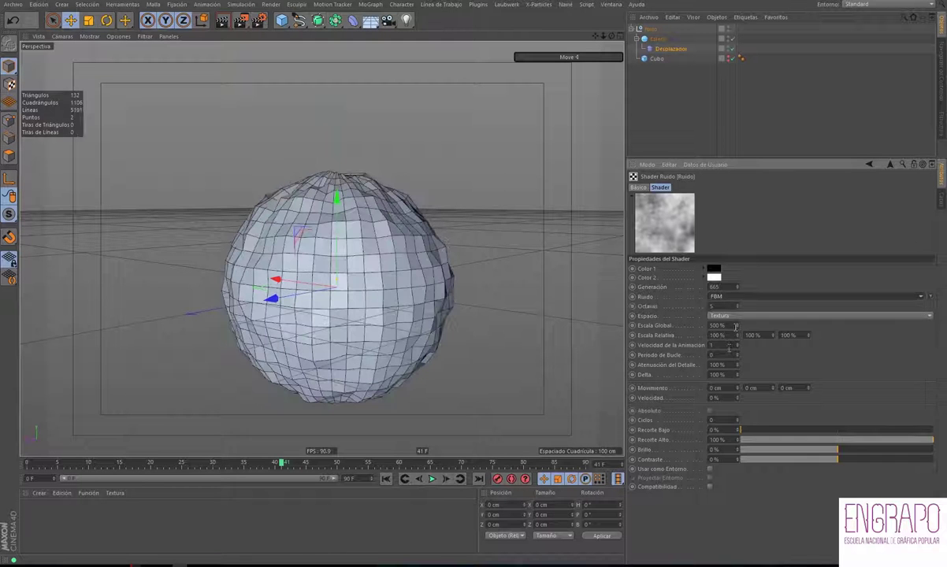
left_click(432, 479)
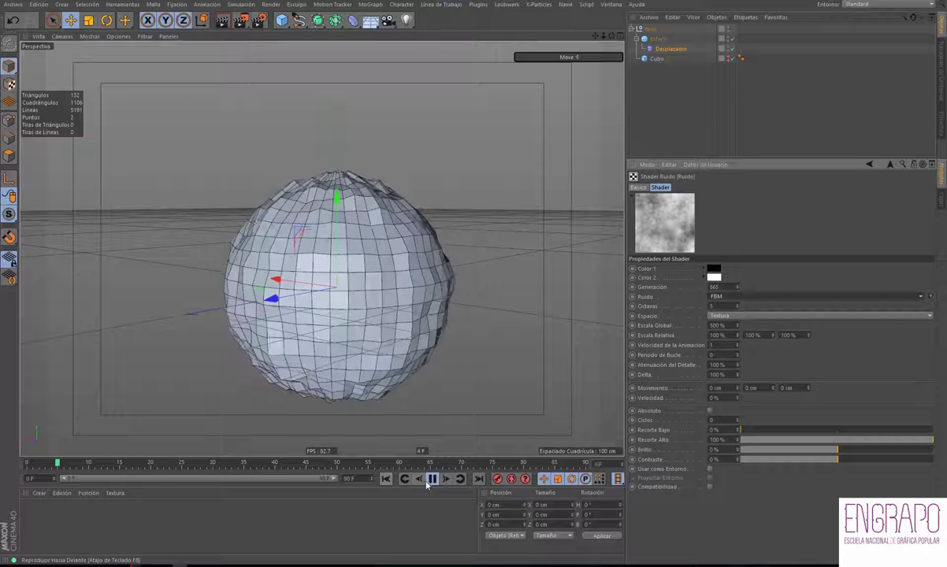
left_click(432, 479)
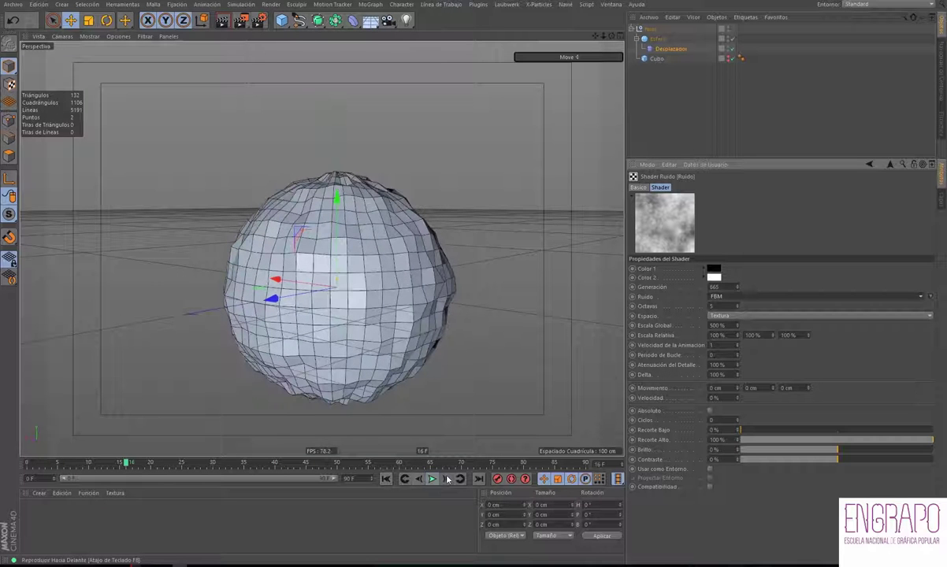
- Try another noise type from the list, then keep FBM
left_click(728, 298)
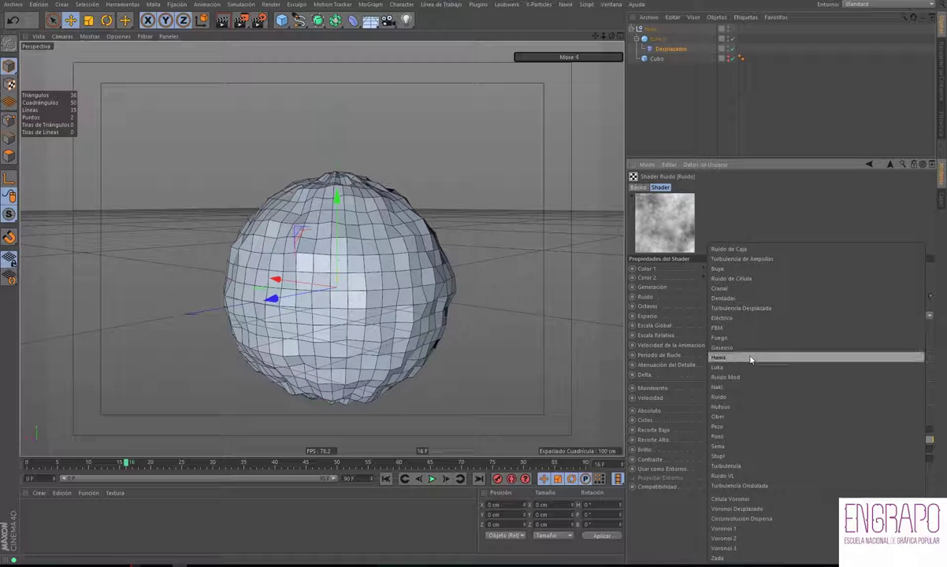
left_click(754, 400)
left_click(728, 298)
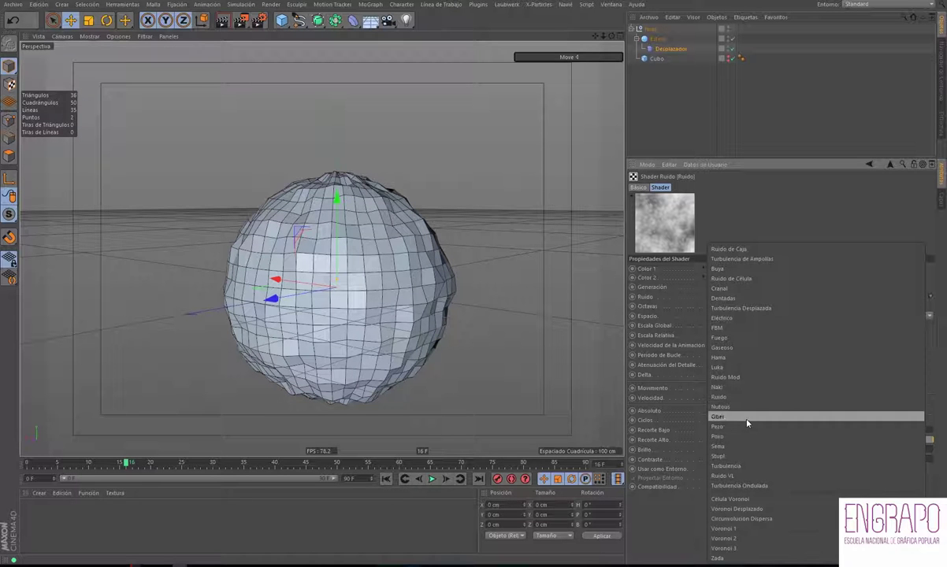
left_click(719, 327)
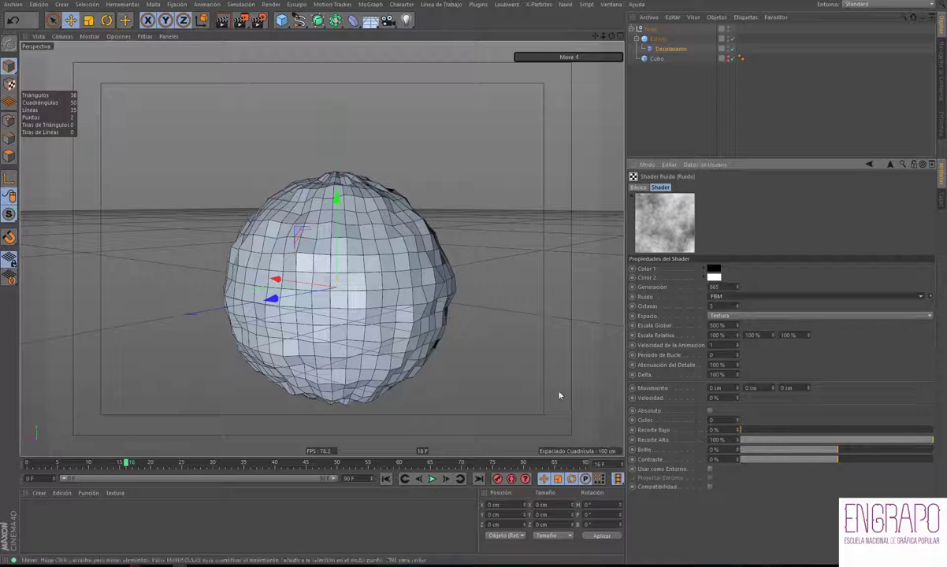
- Replay the animation from the start and set the animation speed to 0.5
left_click(435, 480)
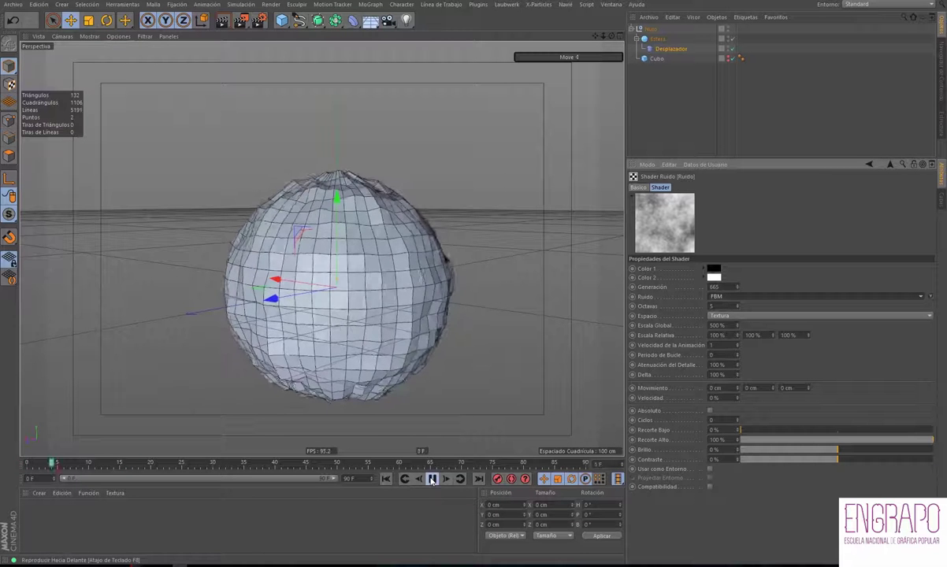
left_click(432, 480)
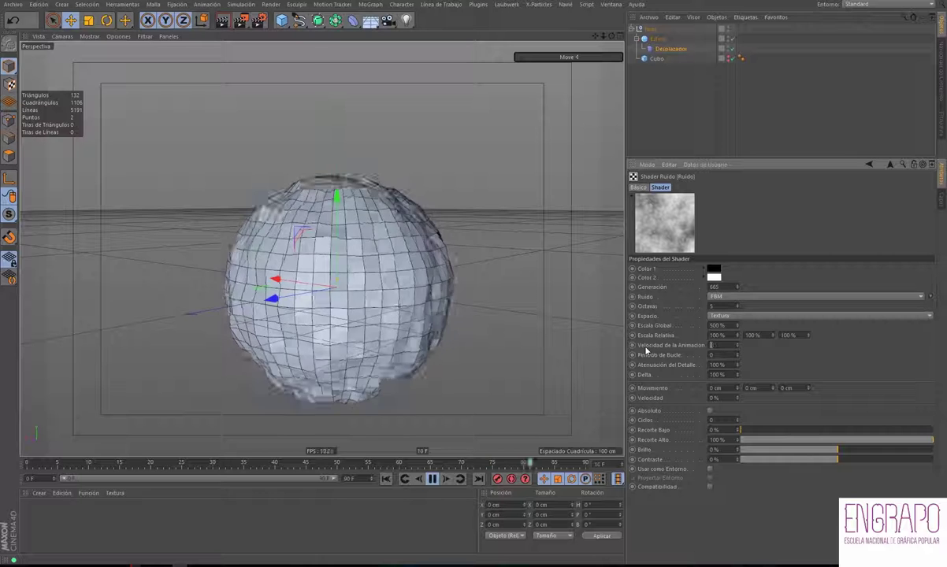
type("0.5")
key("Return")
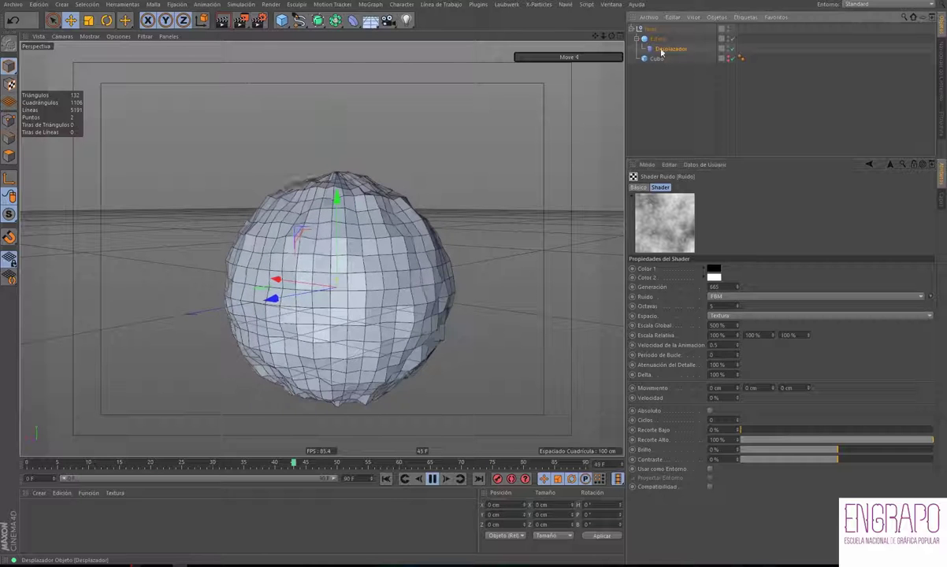
left_click(890, 164)
- Set the Desplazador's height to 50 cm for a spikier sphere
left_click(716, 188)
double_click(668, 230)
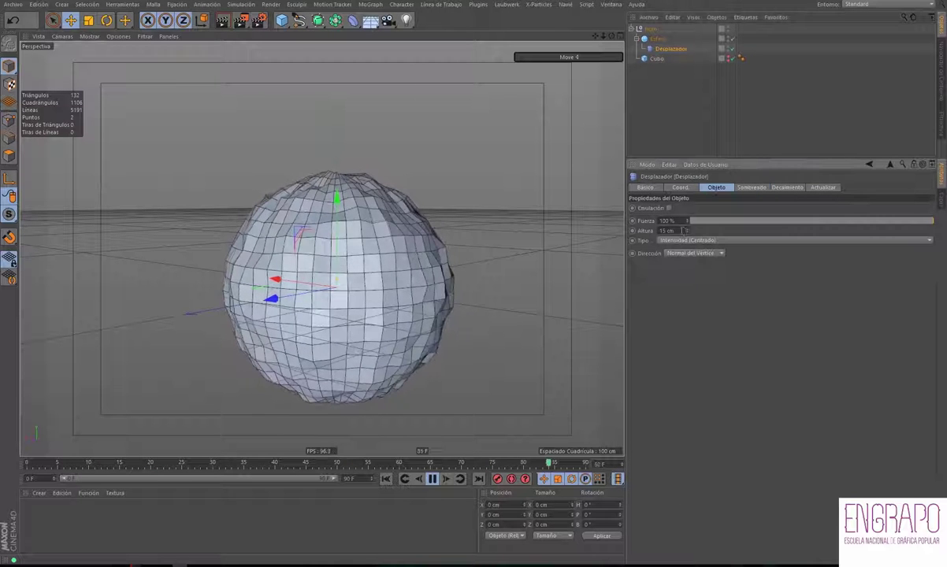
type("50")
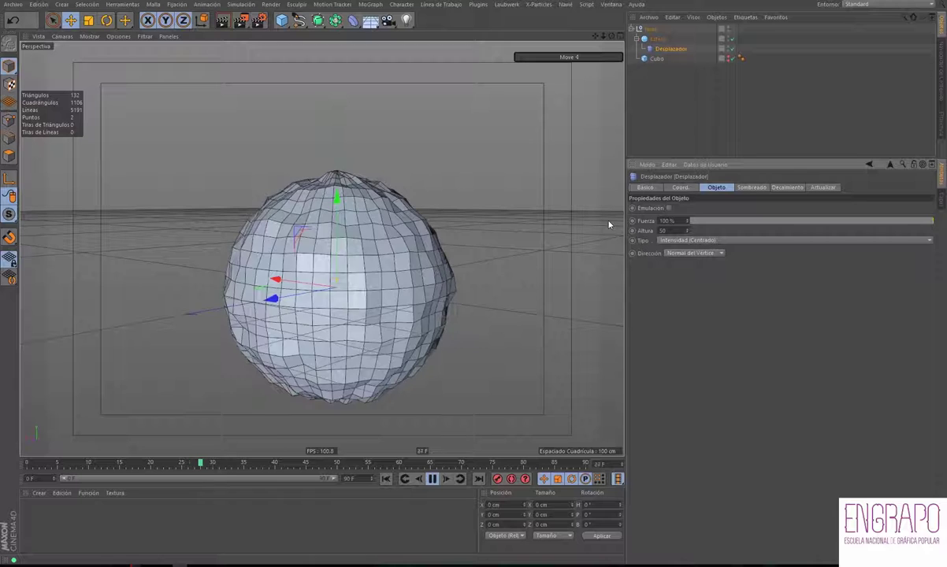
key("Return")
left_click_drag(518, 235, 554, 247, "alt")
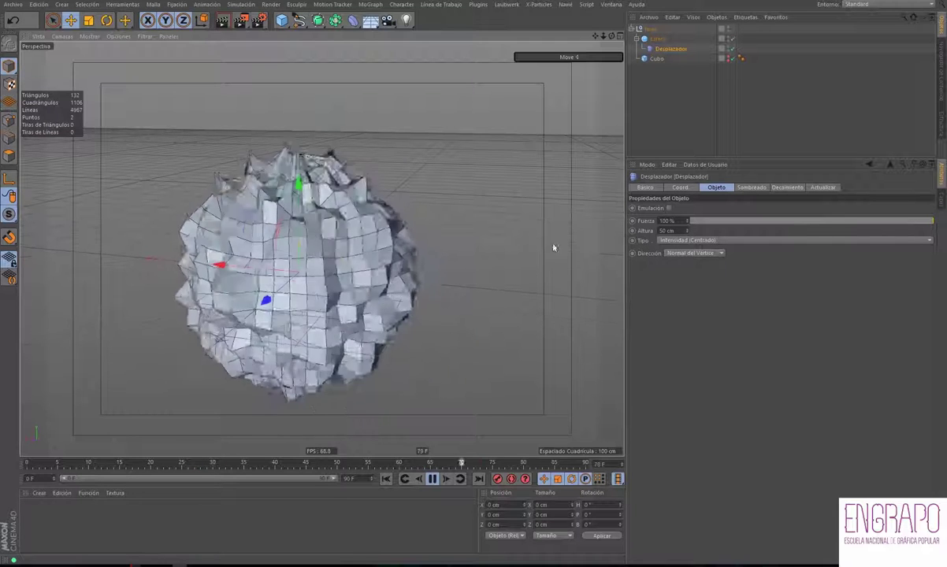
- Slow the Ruido shader's animation speed to 0.25
left_click(751, 187)
left_click(668, 236)
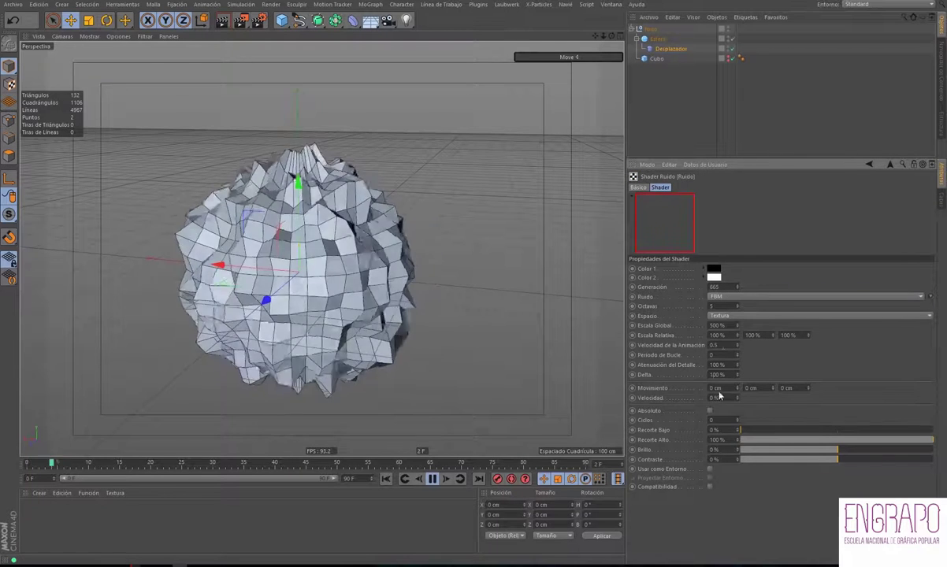
type("0.25")
key("Return")
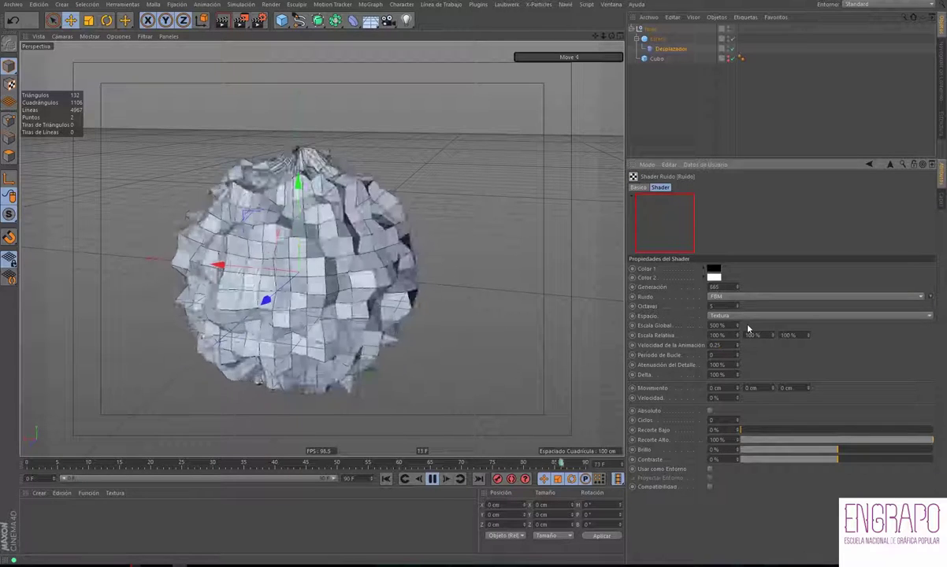
mouse_move(477, 250)
left_mouse_down("alt")
mouse_move(576, 228)
mouse_move(438, 240)
mouse_move(395, 236)
mouse_move(404, 204)
mouse_move(381, 219)
mouse_move(477, 236)
mouse_move(450, 283)
left_mouse_up("alt")
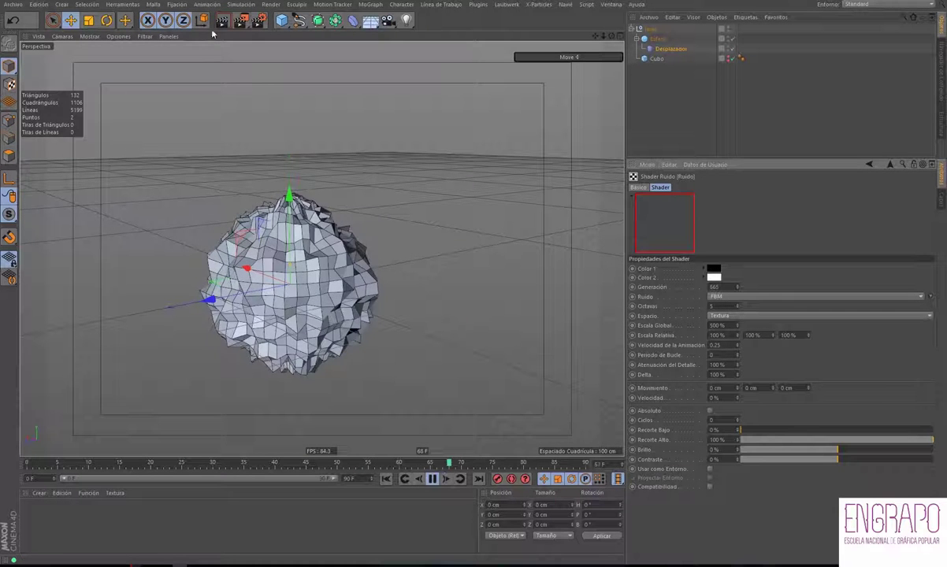
- Stop playback and change the Desplazador's Ruido noise type to Fuego
left_click(434, 481)
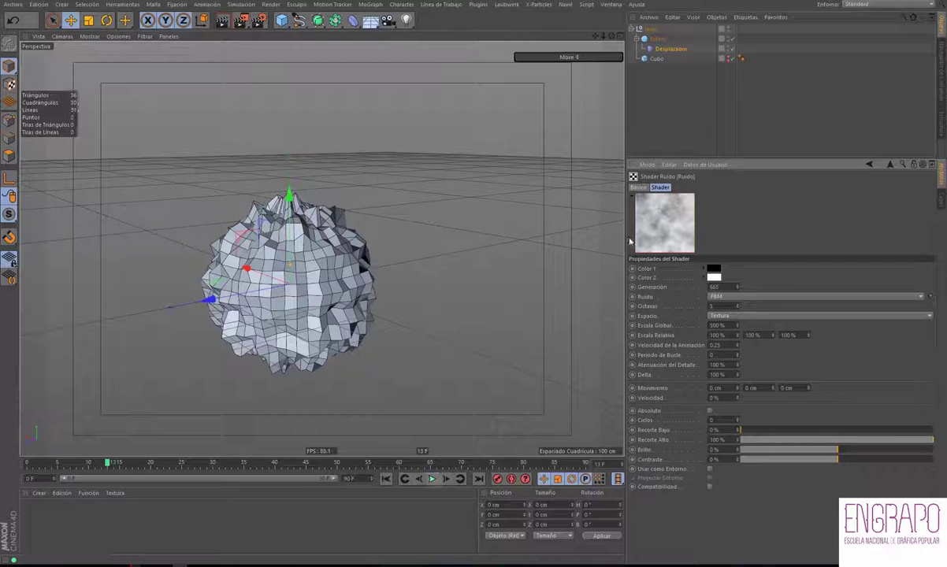
left_click(671, 49)
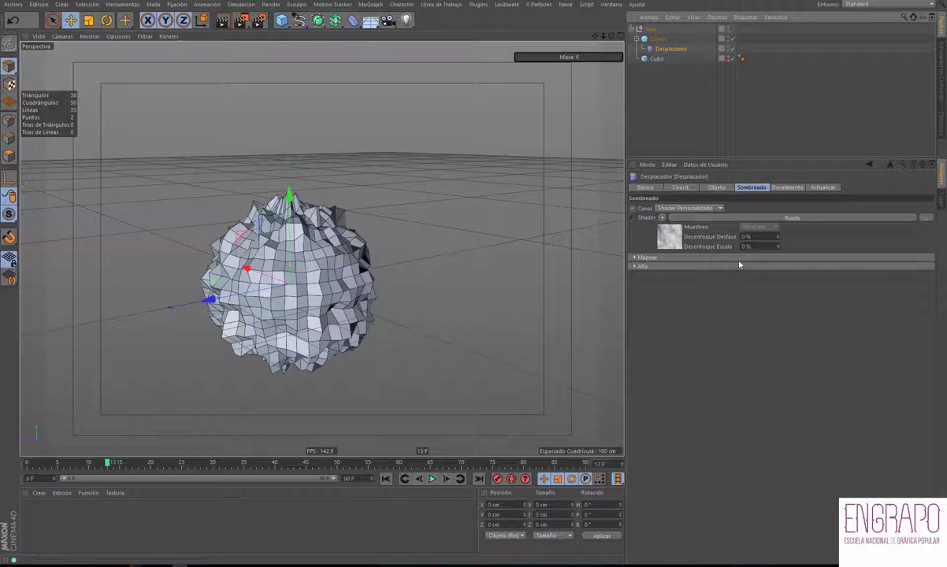
left_click(675, 244)
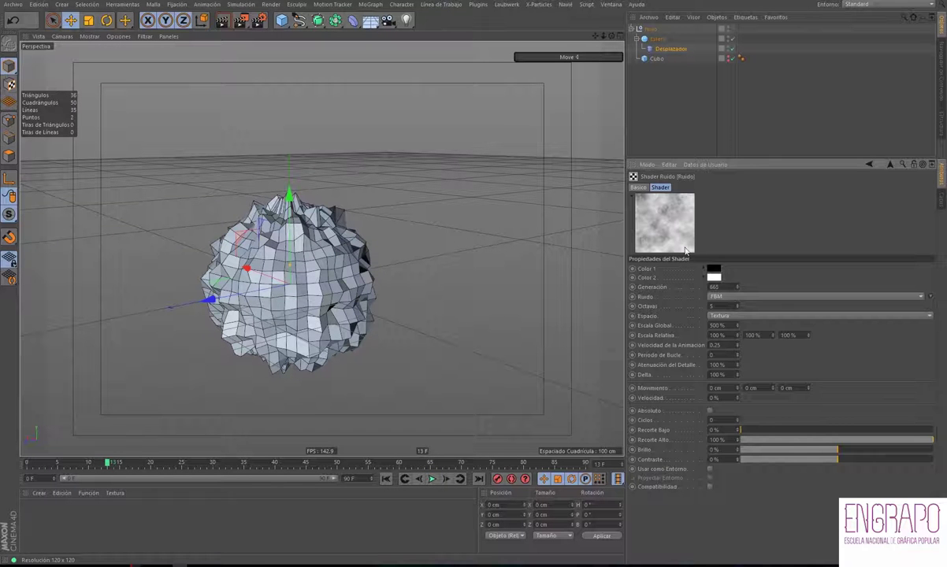
left_click(730, 299)
left_click(740, 403)
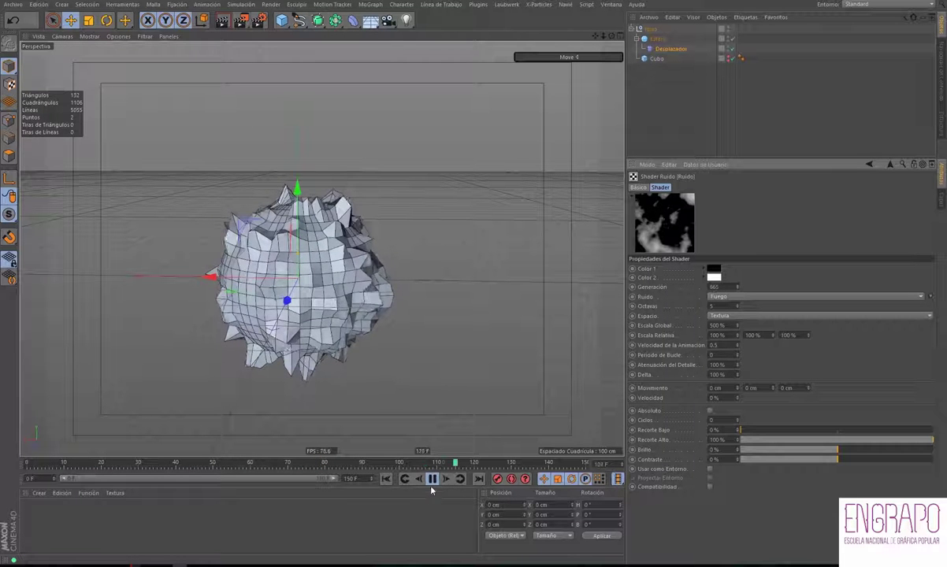
- Return to frame 0 and show the Esfera's position, scale and rotation in the Coord. tab
left_click(432, 482)
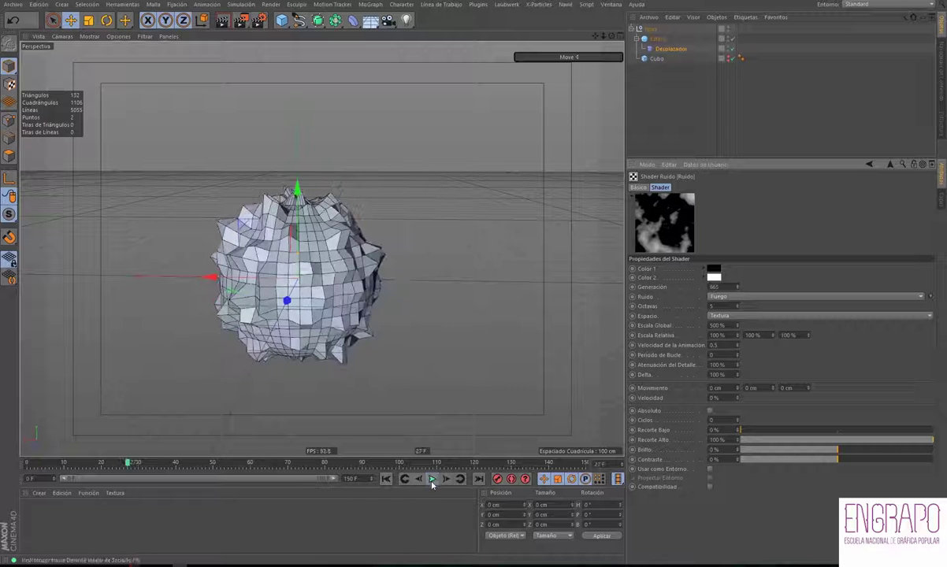
key("shift+f")
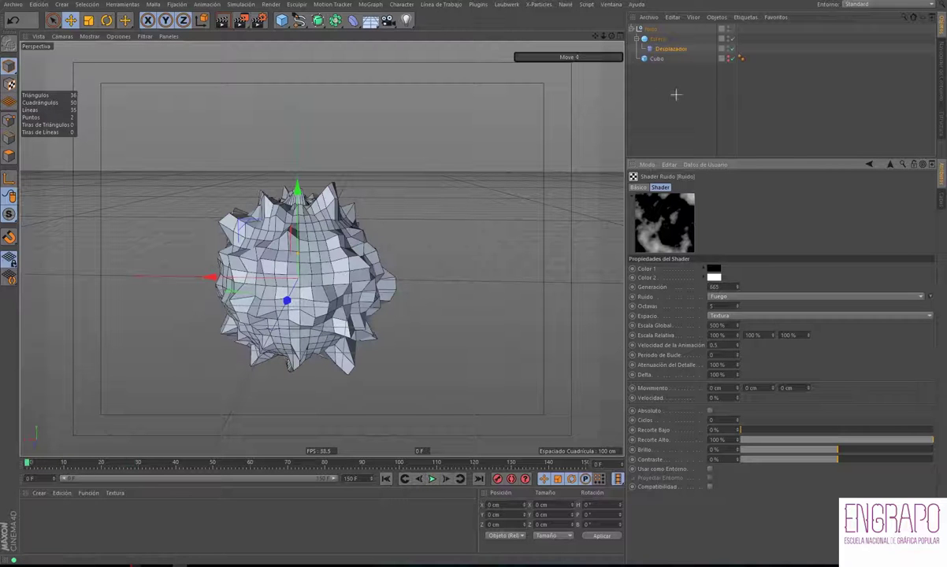
left_click(658, 38)
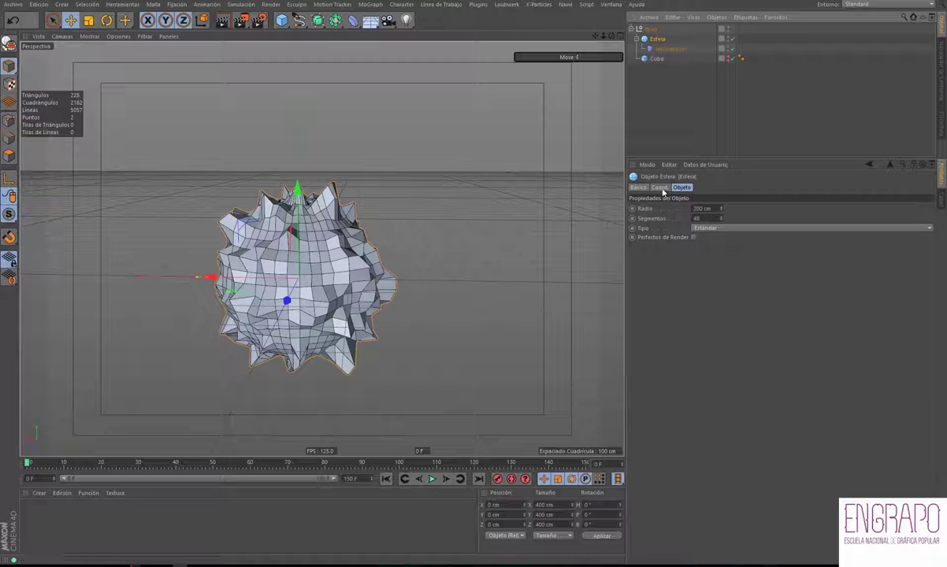
left_click(660, 188)
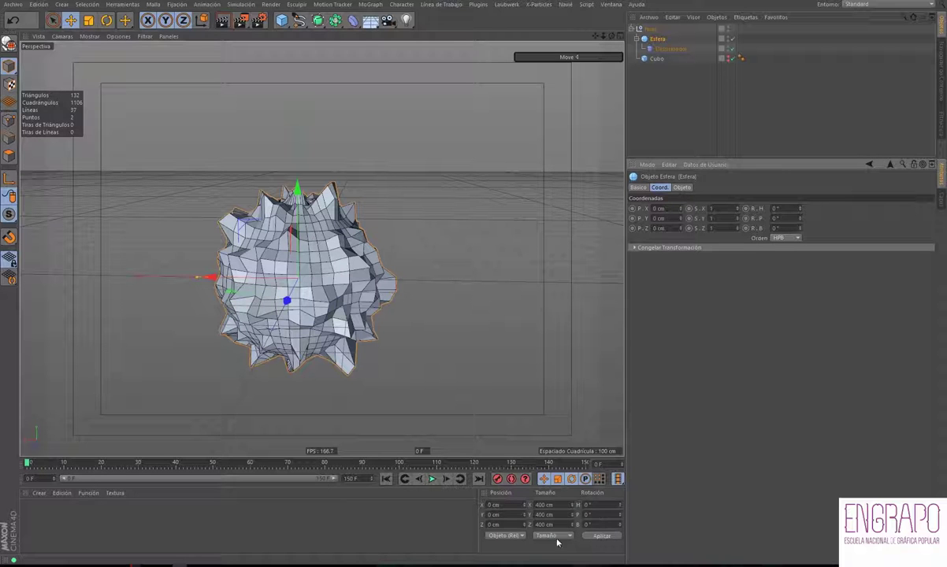
- Reselect the sphere and key its P.Y height at 0 cm on frame 40
key("Tab")
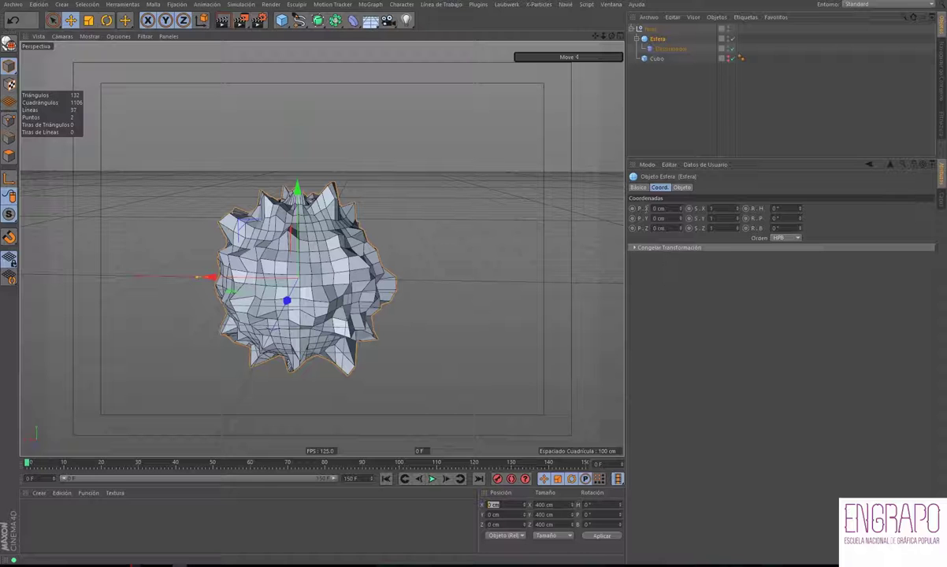
left_click(710, 82)
left_click(661, 39)
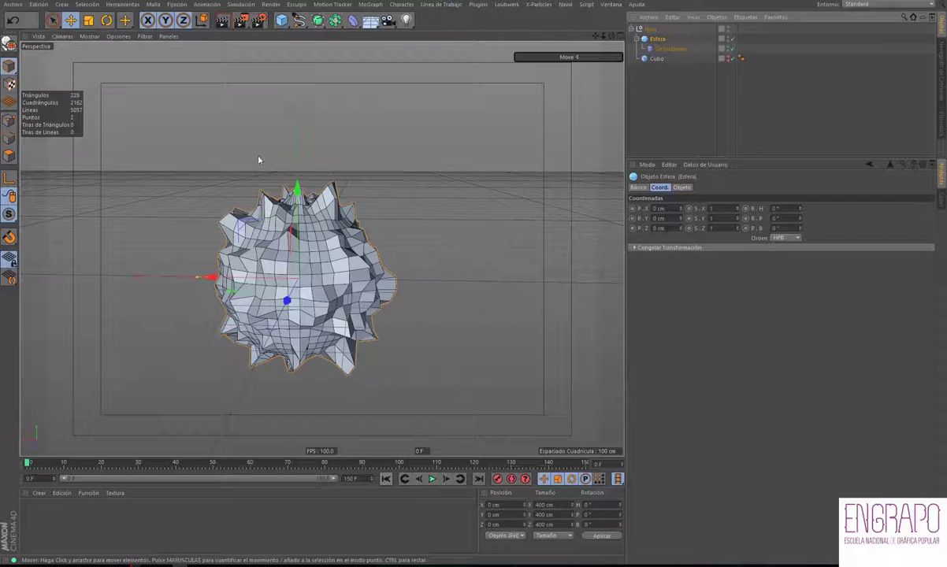
mouse_move(29, 464)
left_mouse_down()
mouse_move(190, 465)
mouse_move(178, 464)
left_mouse_up()
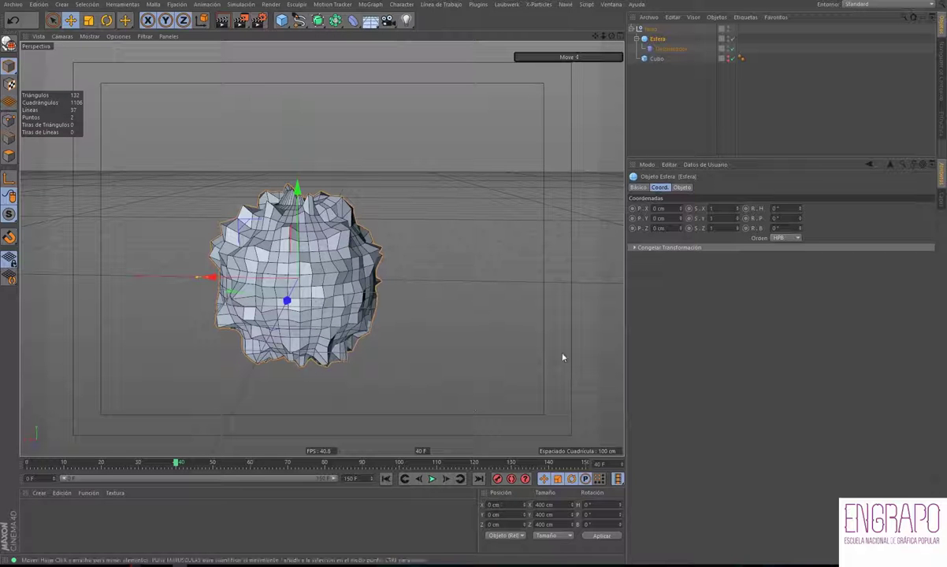
left_click(633, 217, "ctrl")
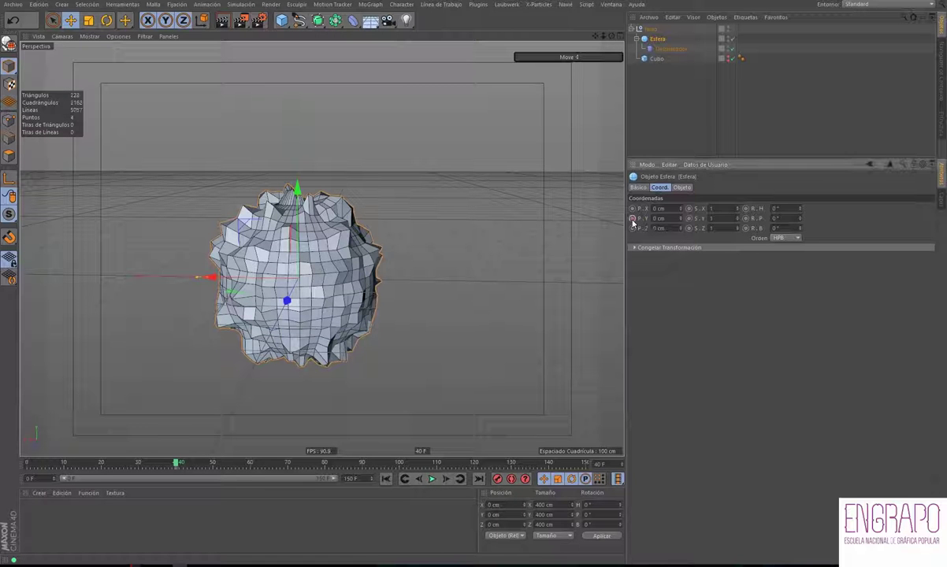
- Key the sphere high above the grid at frame 0, then drag it to about -553 cm at frame 150
left_click_drag(176, 464, 27, 464)
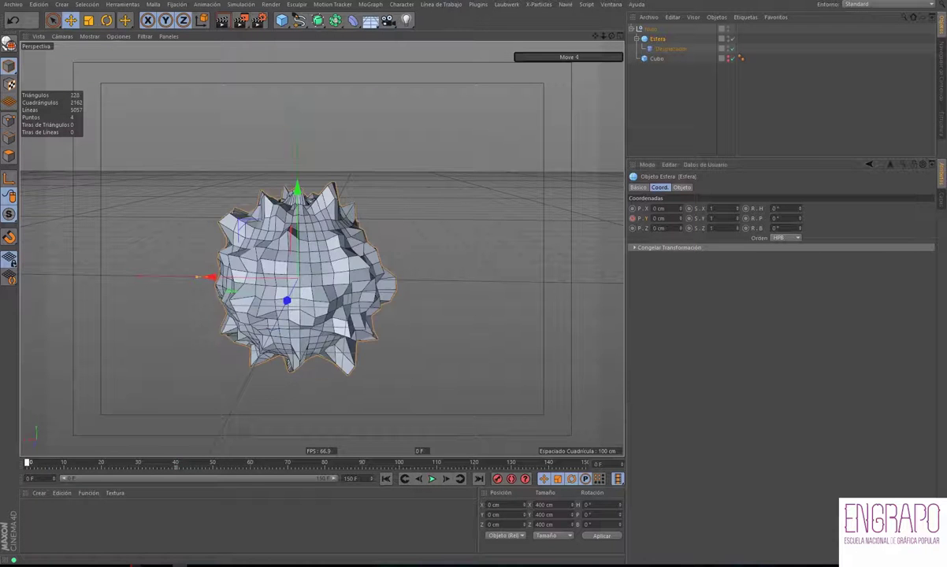
left_click_drag(297, 189, 297, 107)
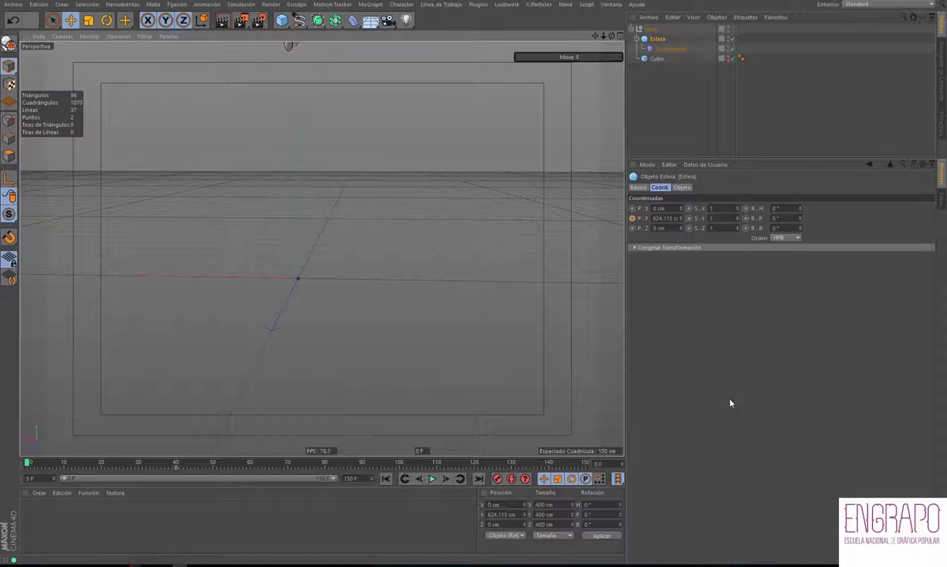
left_click(632, 219)
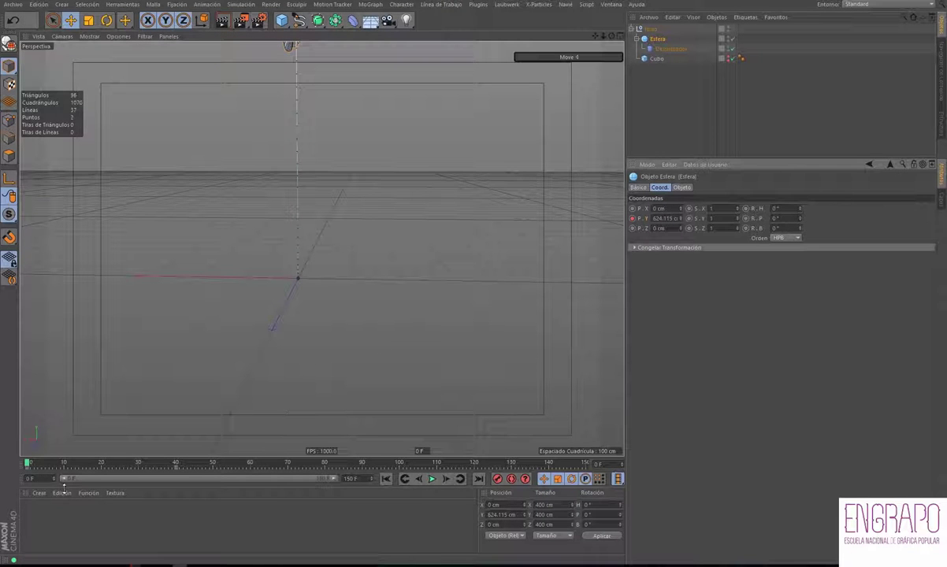
left_click_drag(27, 466, 613, 463)
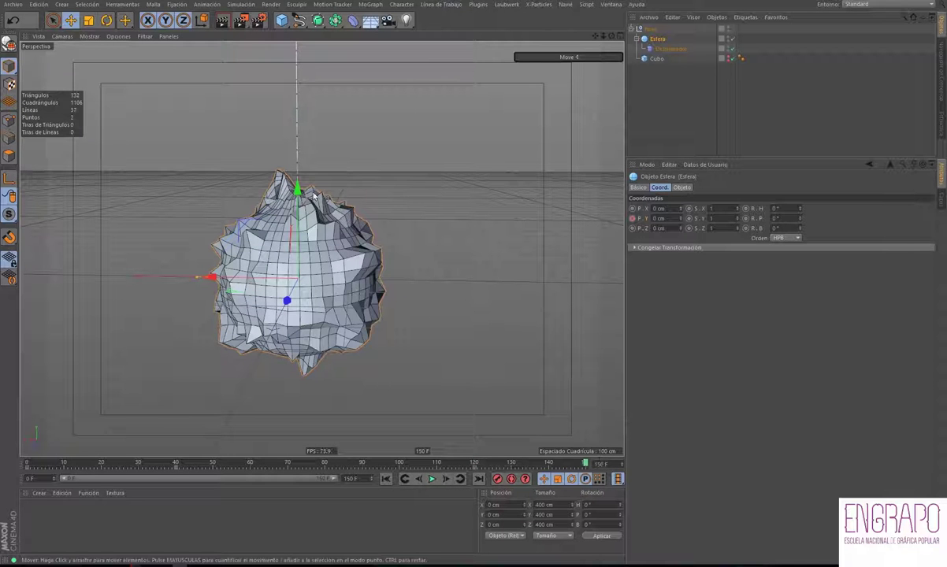
left_click_drag(314, 196, 315, 451)
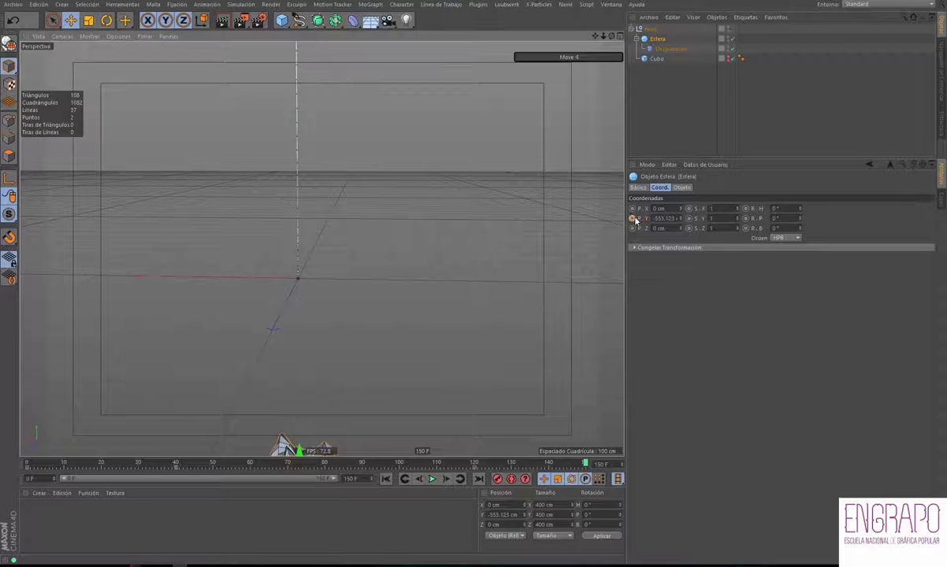
- Key the sphere's -553 cm height at frame 150 and preview the drop, pausing near frame 34
left_click(386, 479)
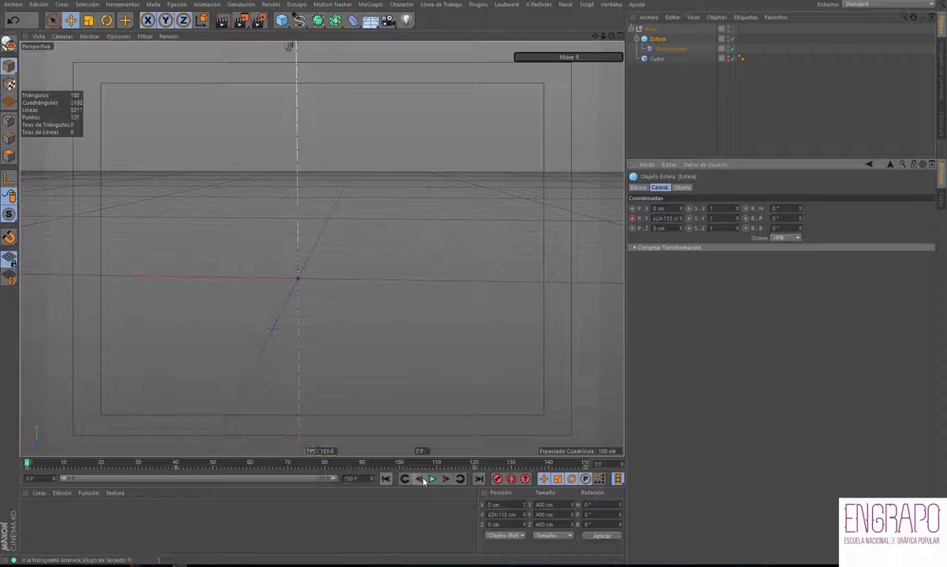
left_click(430, 479)
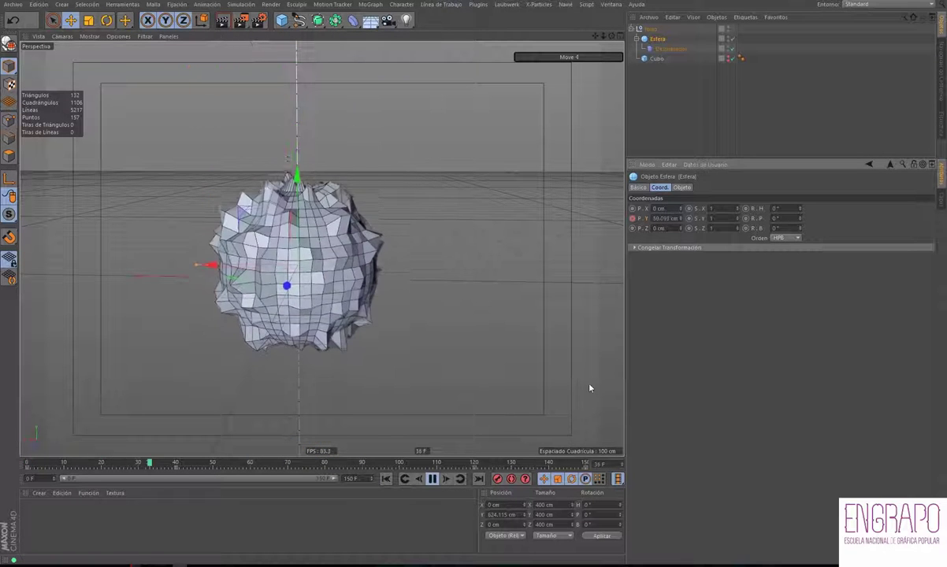
left_click(464, 322)
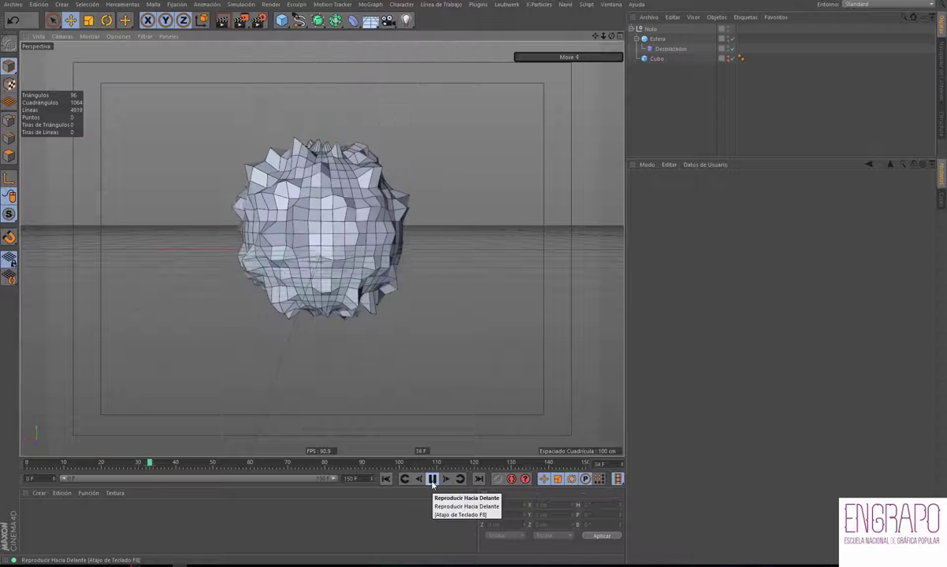
left_click(432, 480)
left_click(657, 39)
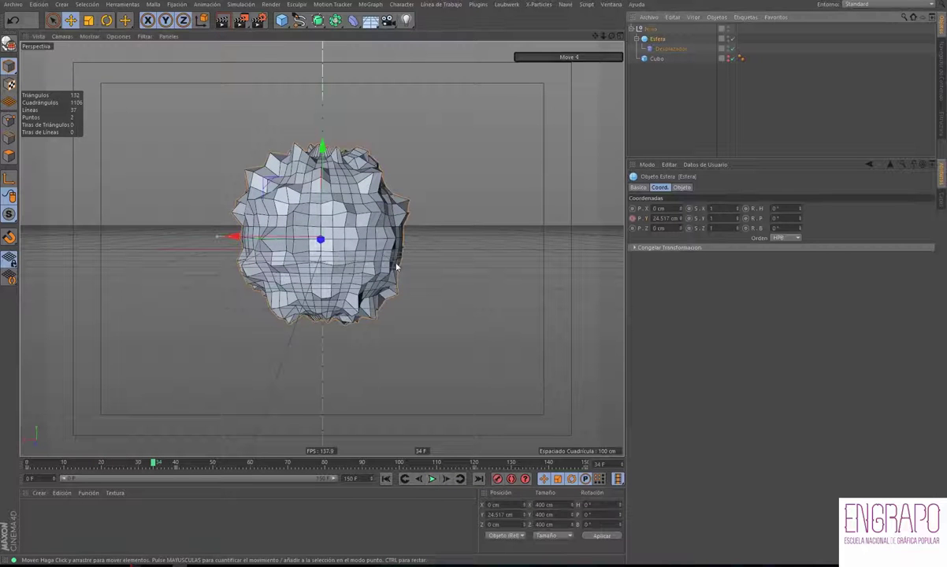
mouse_move(448, 143)
left_mouse_down("alt")
mouse_move(425, 183)
mouse_move(332, 175)
mouse_move(355, 136)
mouse_move(401, 99)
mouse_move(326, 312)
mouse_move(329, 335)
mouse_move(302, 350)
mouse_move(332, 309)
mouse_move(365, 291)
mouse_move(338, 230)
left_mouse_up("alt")
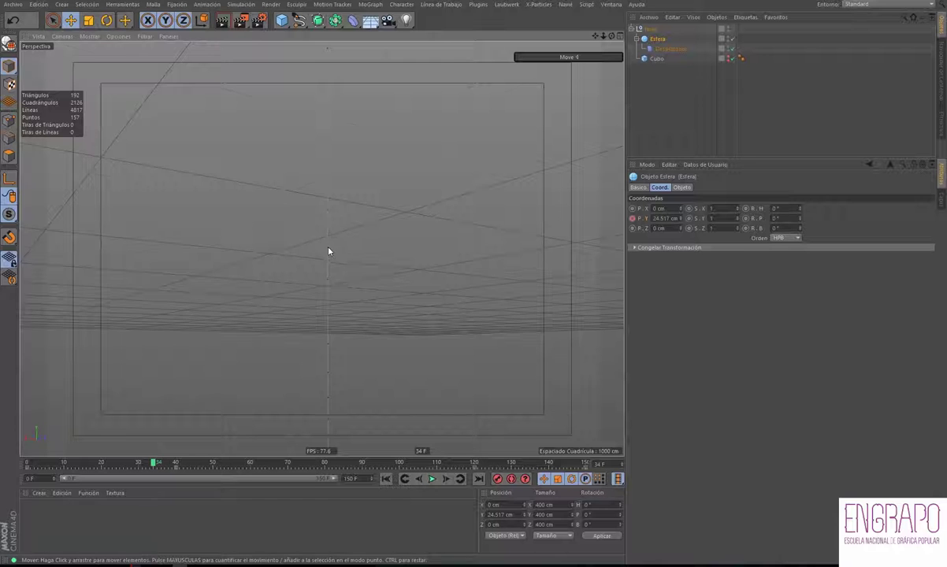
mouse_move(357, 313)
left_mouse_down("alt")
mouse_move(359, 230)
mouse_move(360, 256)
mouse_move(342, 260)
left_mouse_up("alt")
left_click_drag(151, 286, 391, 321, "alt")
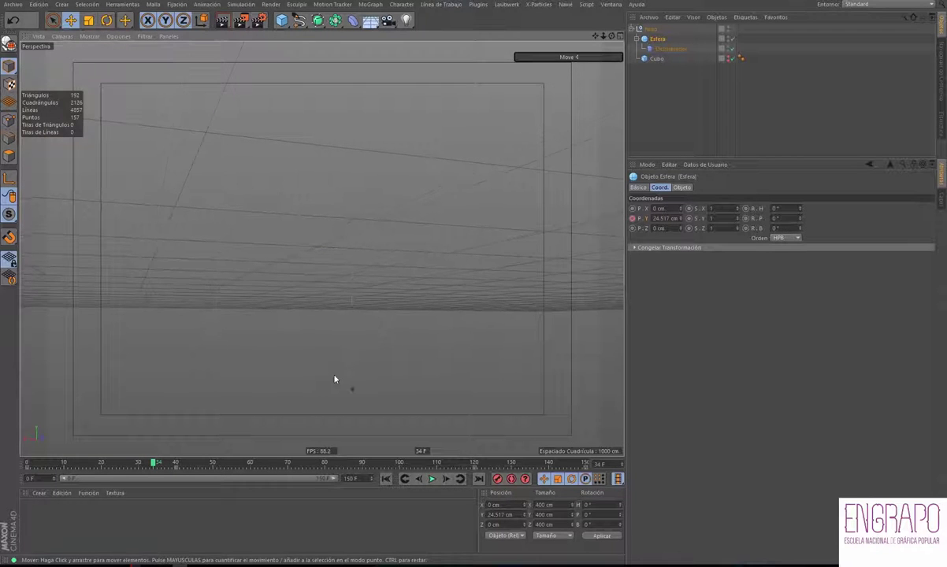
left_click_drag(334, 378, 302, 399, "alt")
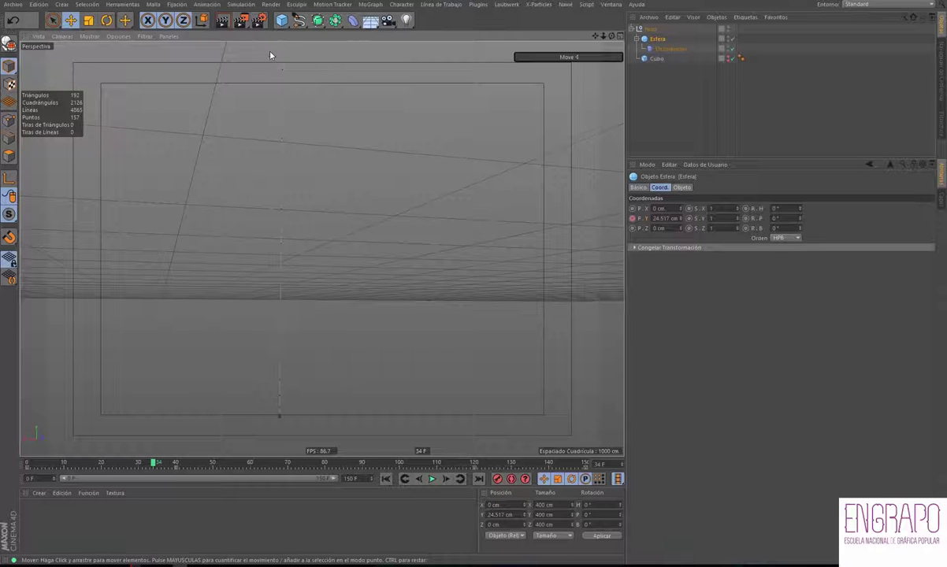
mouse_move(292, 165)
left_mouse_down("alt")
mouse_move(308, 133)
mouse_move(309, 165)
mouse_move(299, 146)
mouse_move(308, 247)
mouse_move(290, 254)
mouse_move(365, 114)
mouse_move(376, 159)
mouse_move(359, 192)
left_mouse_up("alt")
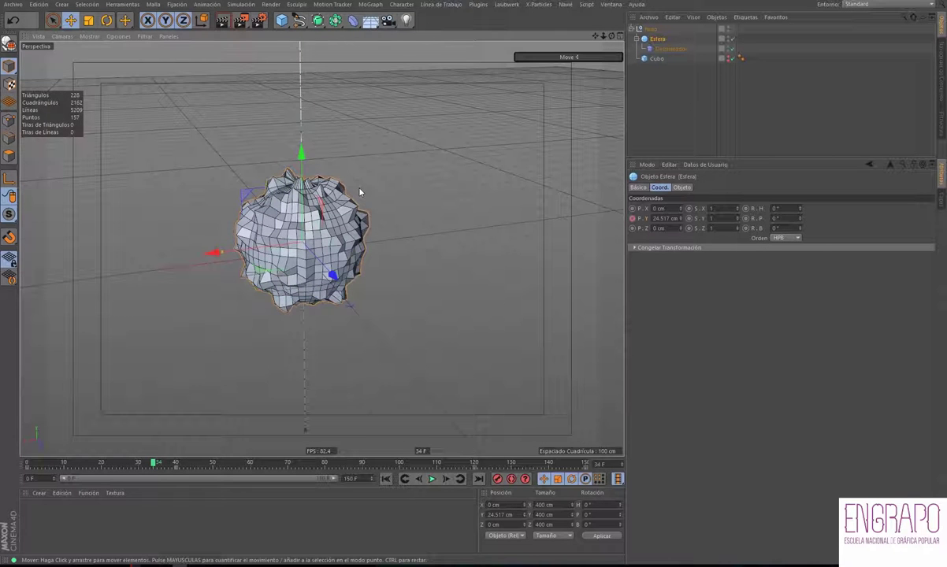
mouse_move(340, 338)
left_mouse_down("alt")
mouse_move(328, 381)
mouse_move(276, 396)
mouse_move(294, 368)
left_mouse_up("alt")
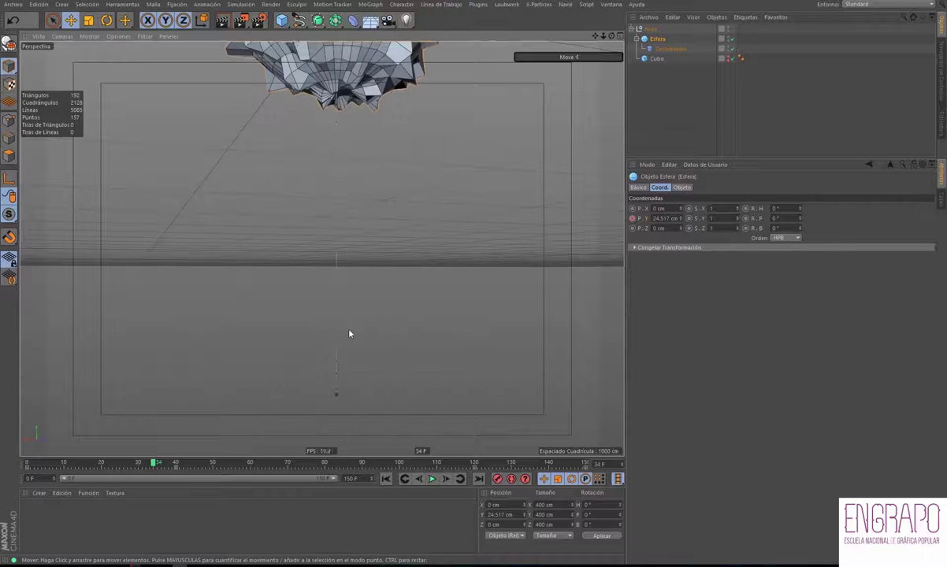
mouse_move(350, 334)
left_mouse_down("alt")
mouse_move(330, 333)
mouse_move(313, 347)
left_mouse_up("alt")
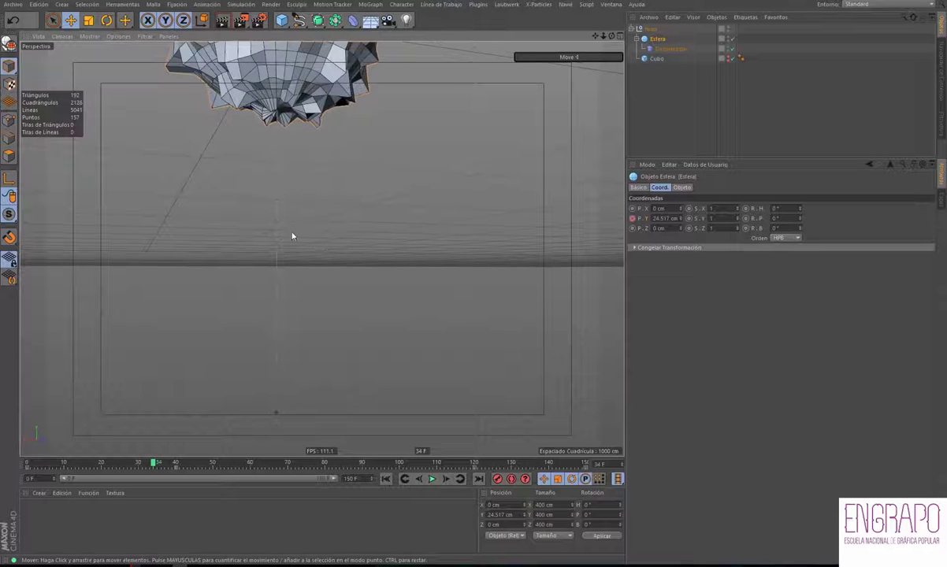
left_click(277, 413)
scroll(313, 210, "down", 2)
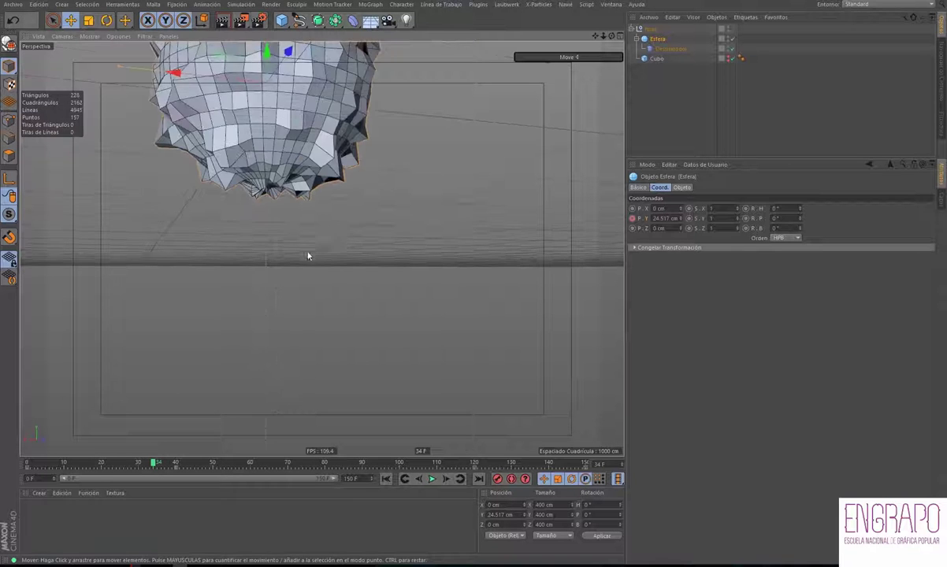
scroll(311, 189, "down", 4)
scroll(309, 158, "down", 2)
scroll(307, 133, "up", 1)
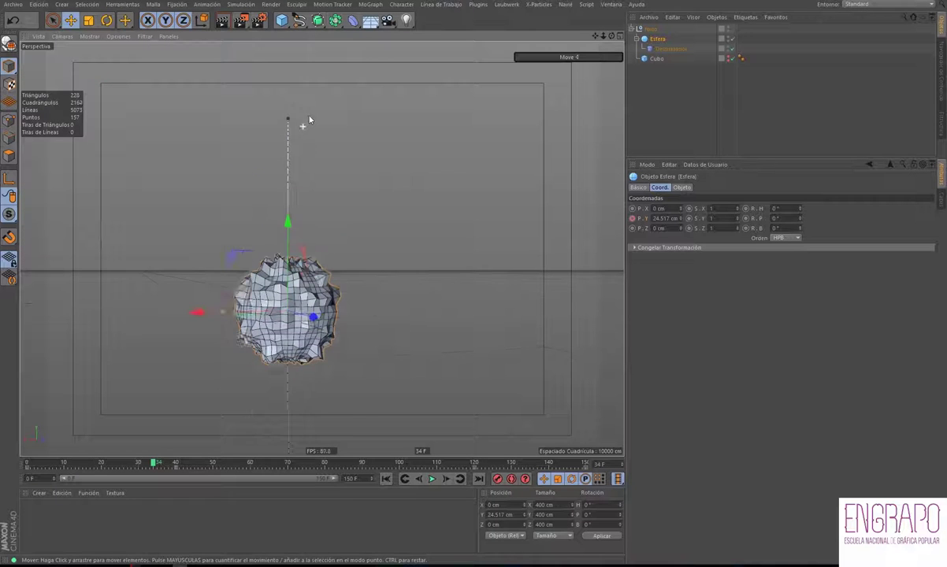
scroll(295, 122, "up", 2)
scroll(339, 163, "down", 3)
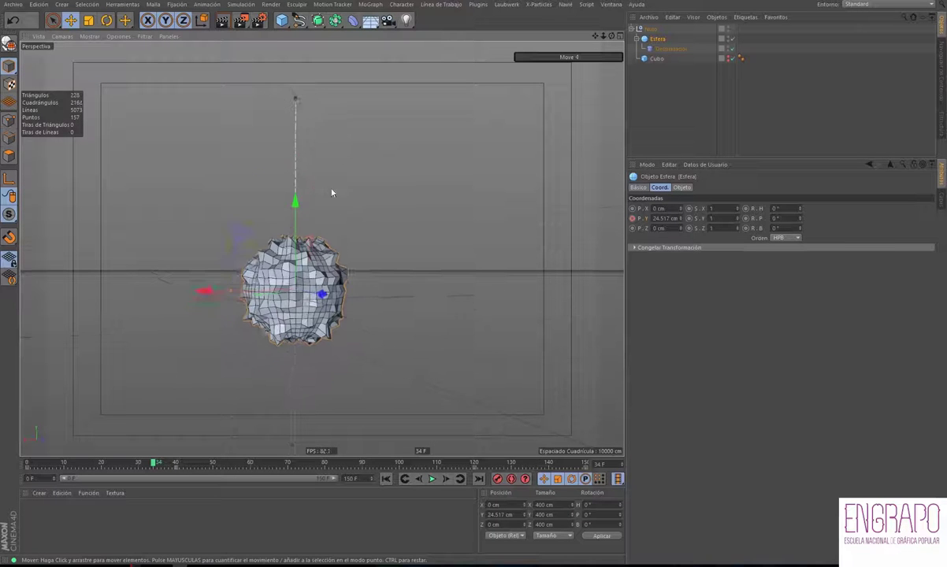
left_click_drag(332, 192, 381, 197, "alt")
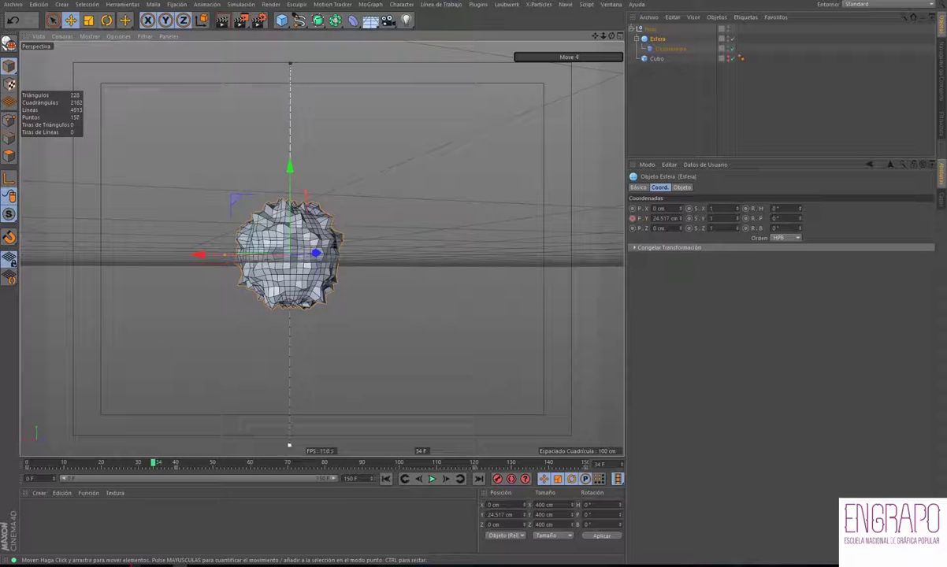
- Deselect all, open the Línea de Tiempo window, and resize and position it
key("ctrl+shift+a")
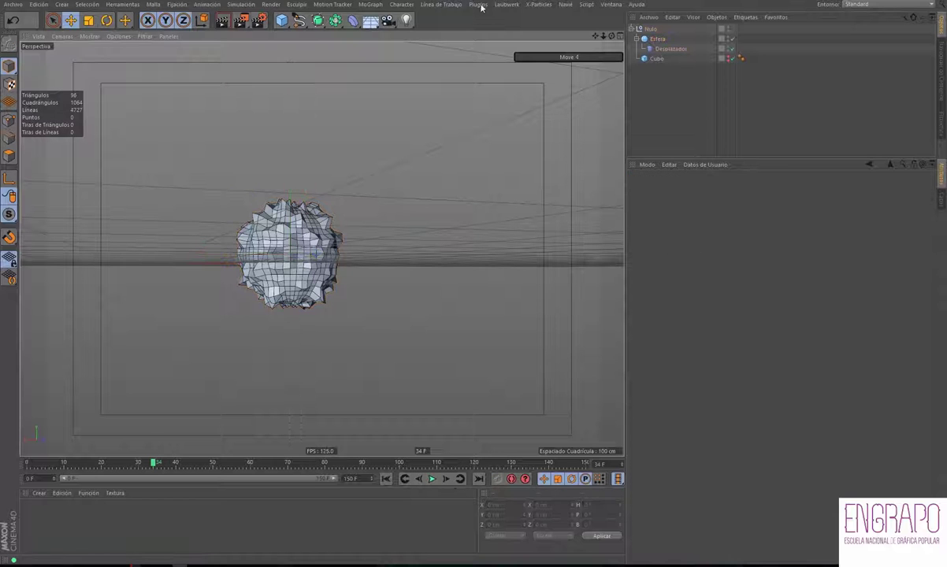
left_click(619, 4)
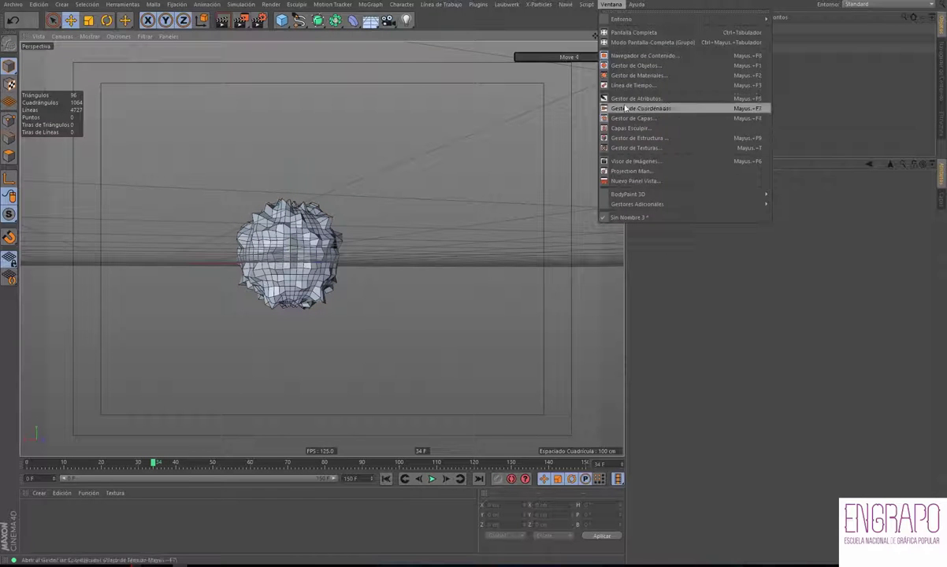
left_click(603, 78)
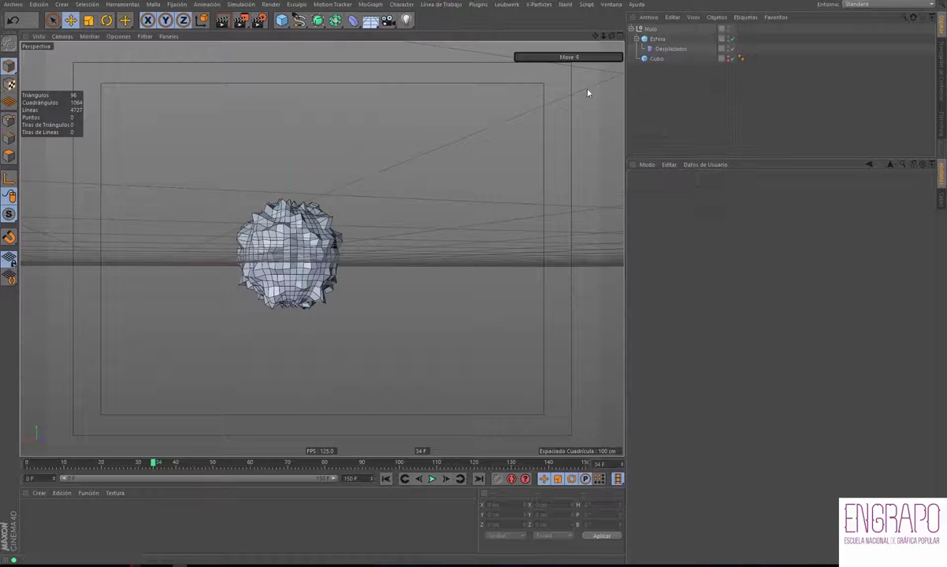
mouse_move(501, 186)
left_mouse_down()
mouse_move(749, 195)
mouse_move(798, 163)
left_mouse_up()
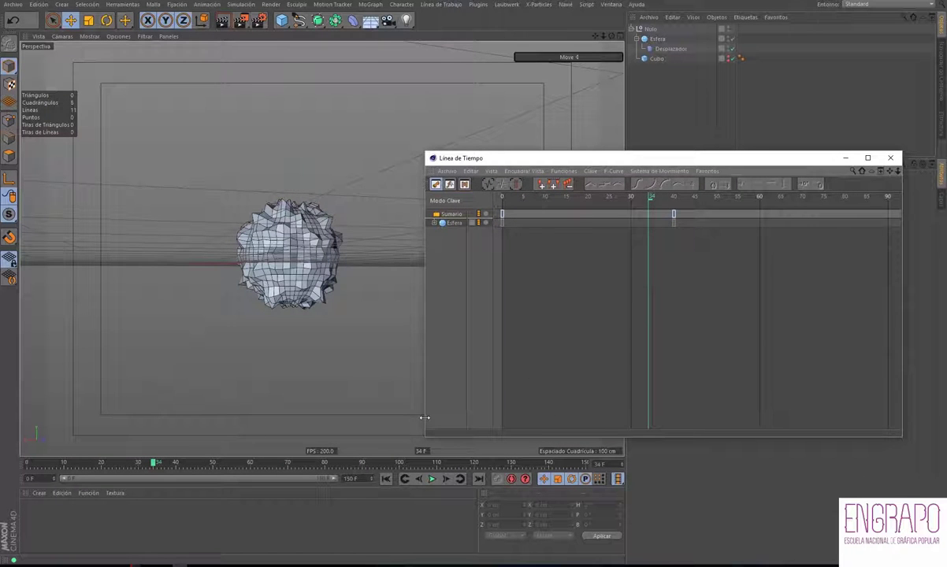
left_click_drag(425, 418, 244, 420)
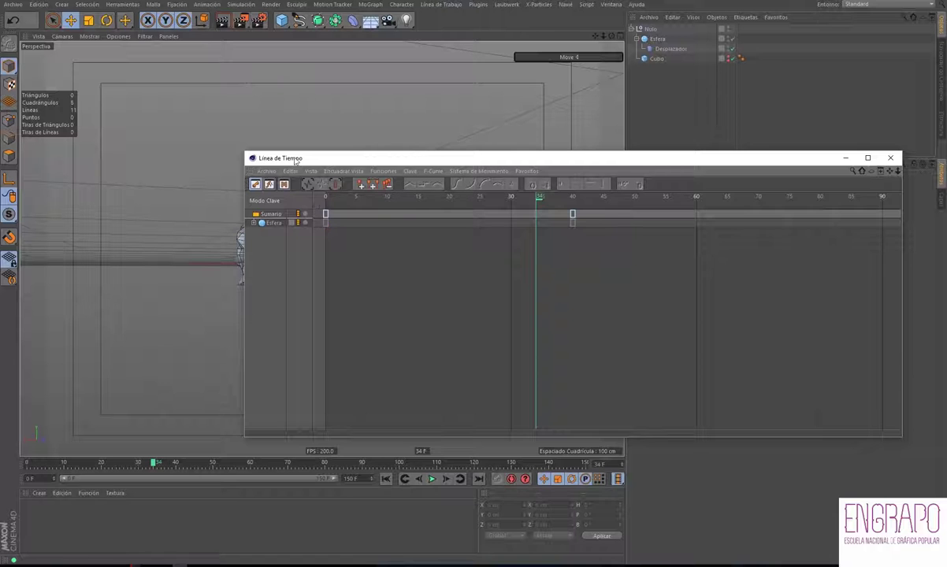
mouse_move(296, 160)
left_mouse_down()
mouse_move(198, 305)
mouse_move(240, 313)
mouse_move(227, 290)
left_mouse_up()
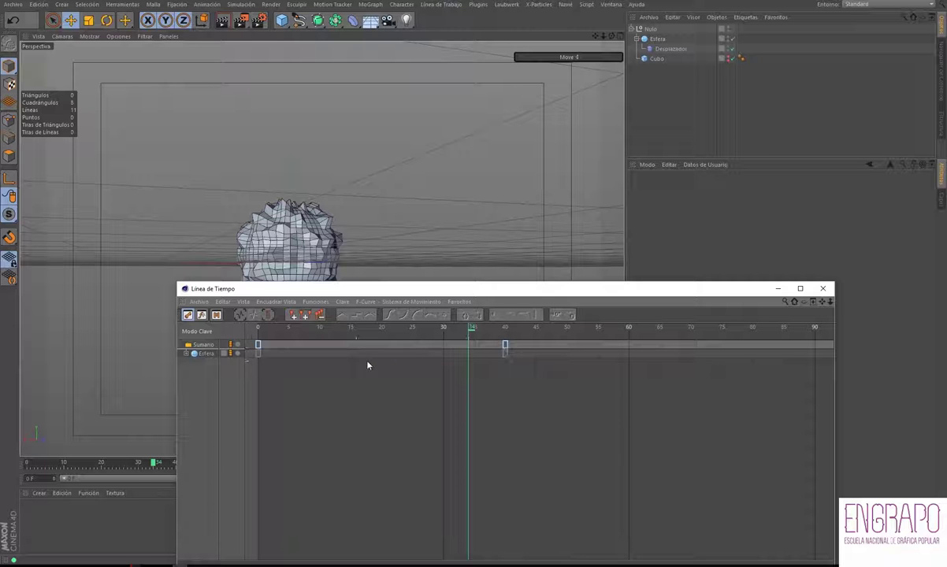
- Switch the timeline to F-Curve mode and frame the Esfera's full Y-position curve
left_click(202, 314)
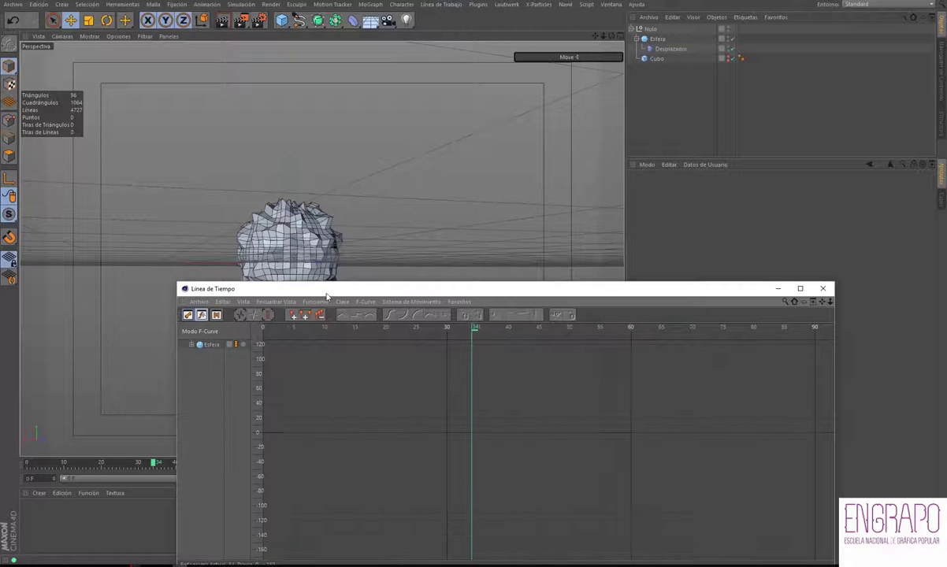
left_click_drag(327, 296, 349, 205)
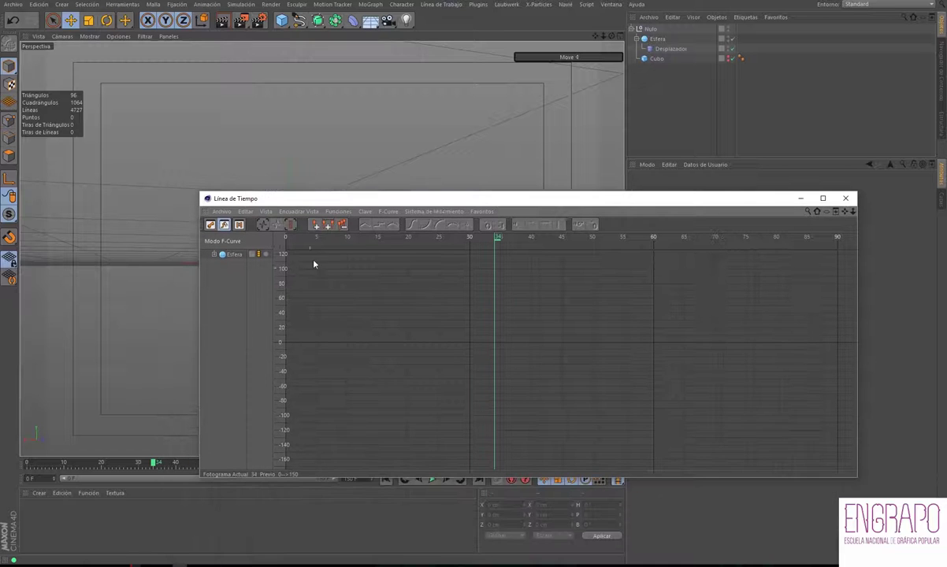
left_click(226, 255)
key("h")
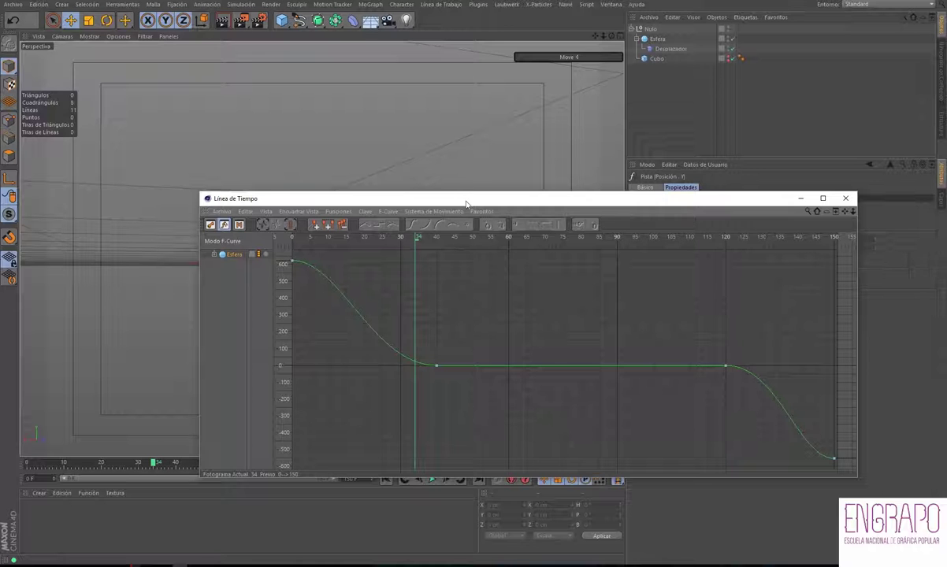
left_click_drag(465, 202, 499, 368)
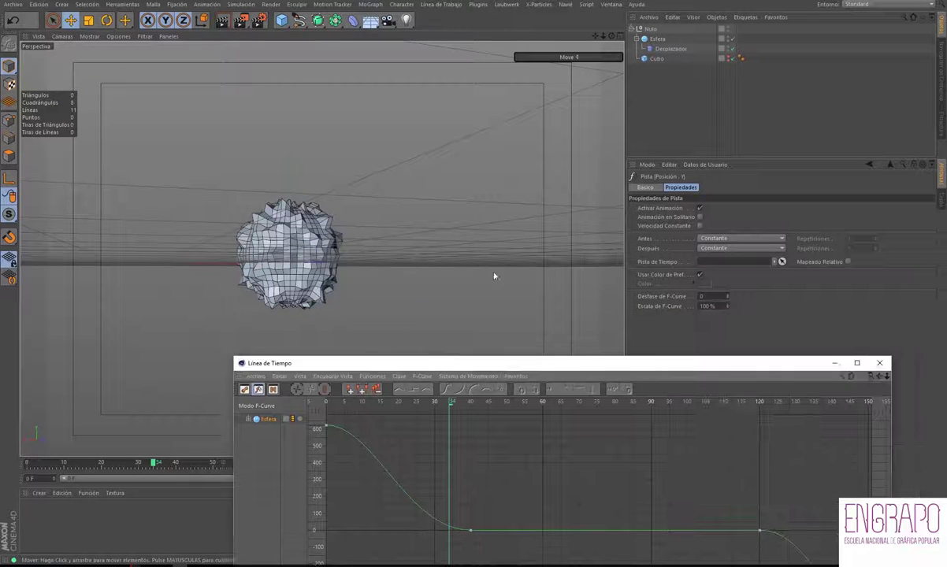
left_click(444, 211)
left_click_drag(175, 192, 322, 249)
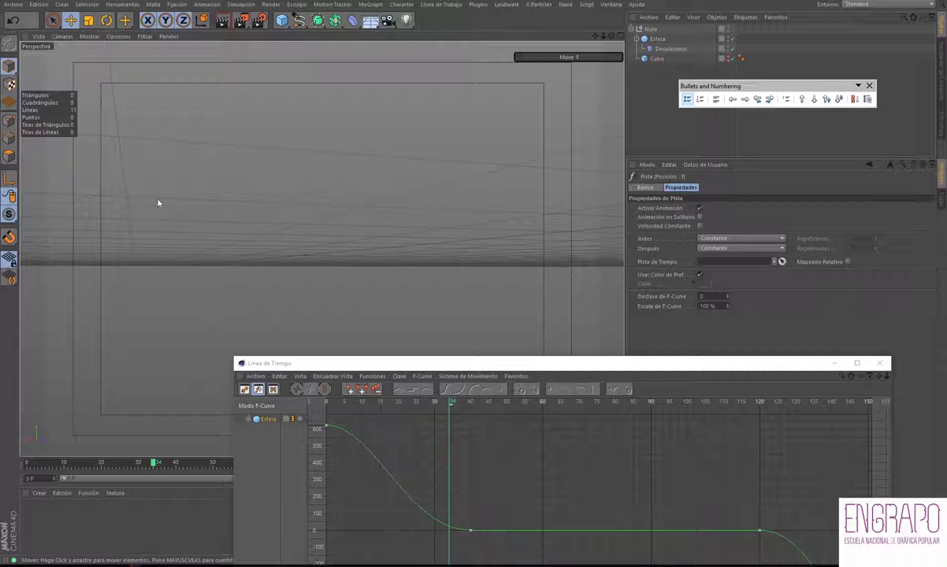
mouse_move(157, 204)
left_mouse_down("alt")
mouse_move(322, 247)
mouse_move(339, 230)
left_mouse_up("alt")
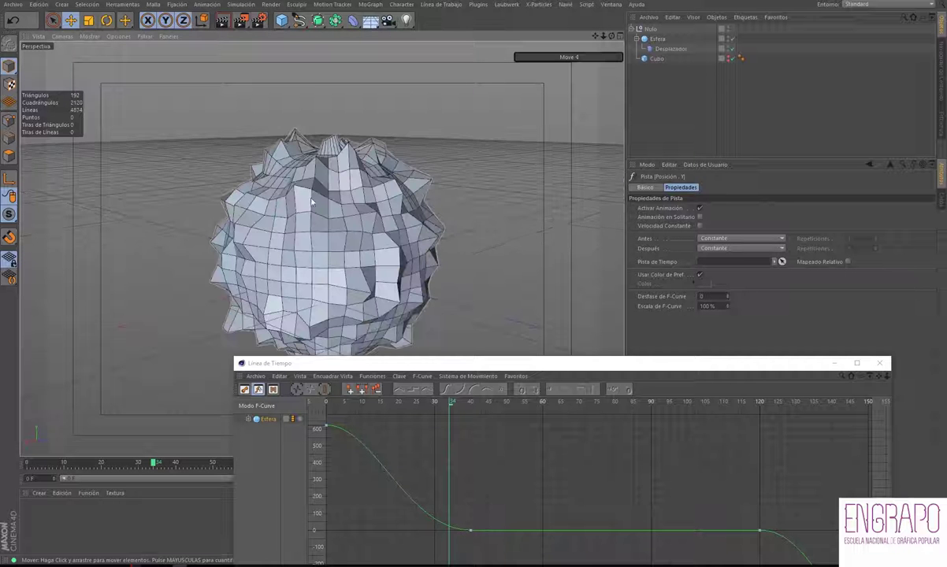
mouse_move(479, 208)
left_mouse_down("alt")
mouse_move(399, 244)
mouse_move(227, 201)
left_mouse_up("alt")
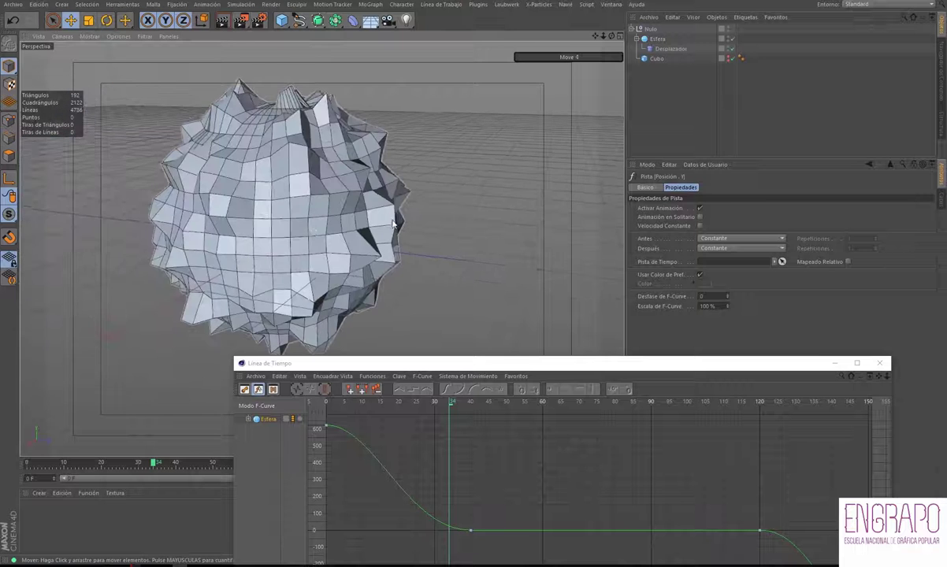
scroll(271, 285, "down", 5)
scroll(270, 286, "up", 5)
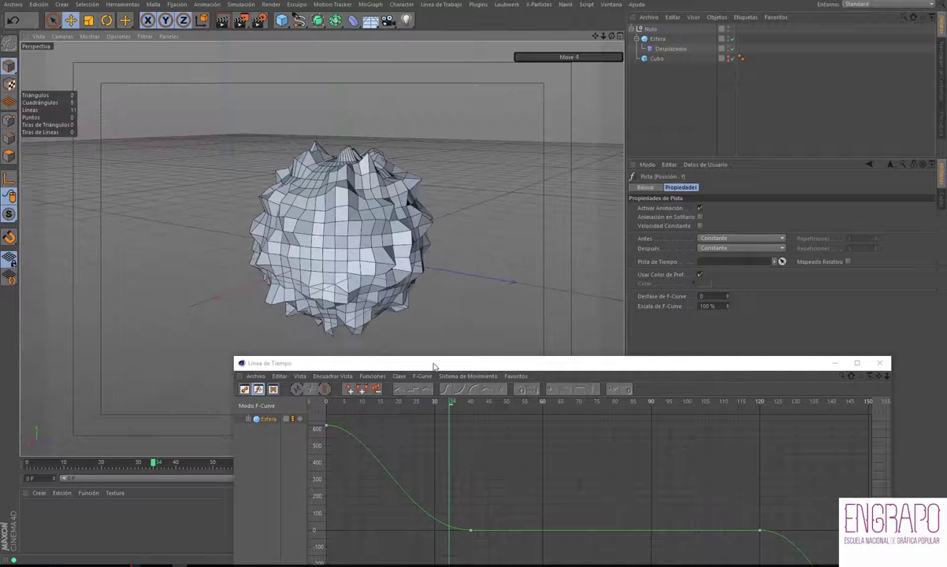
left_click_drag(434, 366, 393, 152)
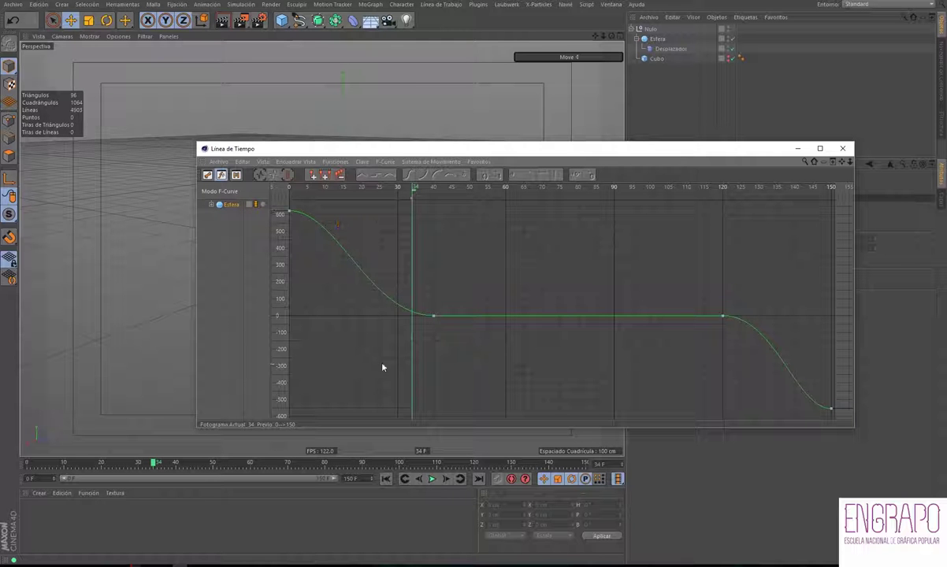
- Return to frame 0 and reshape the first key's tangent on the Y-position curve
left_click_drag(308, 189, 289, 193)
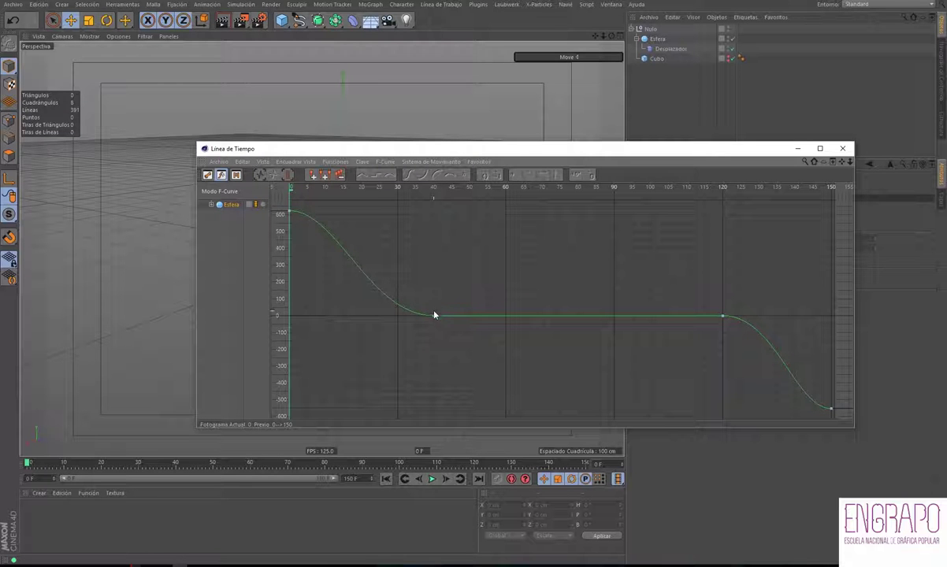
left_click(291, 211)
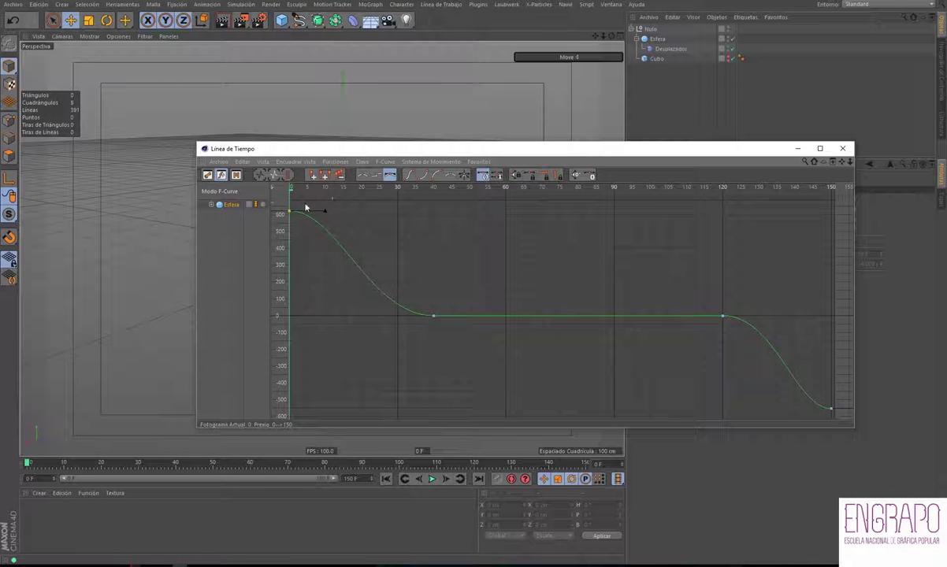
left_click_drag(325, 211, 330, 254)
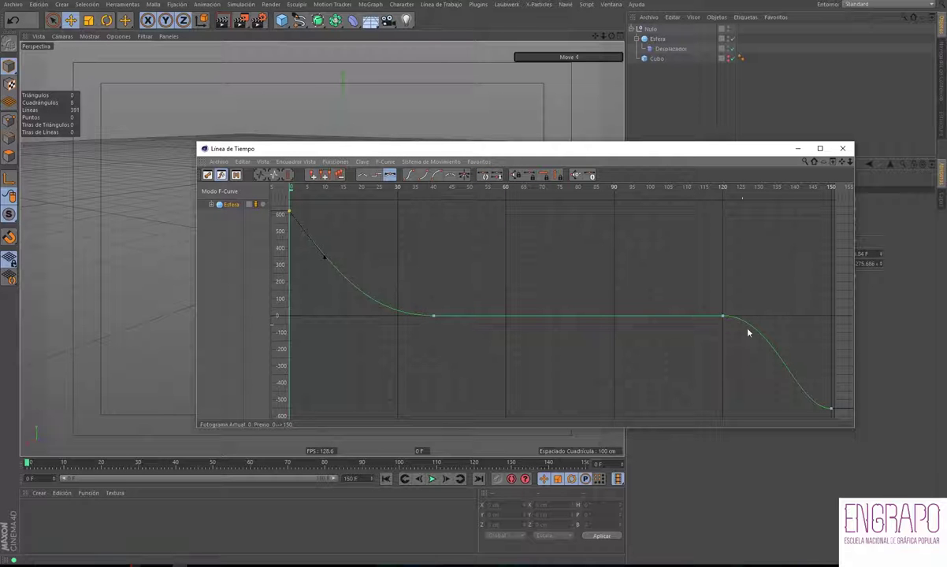
- Add a test keyframe partway down the first drop, then undo it
left_click(831, 409)
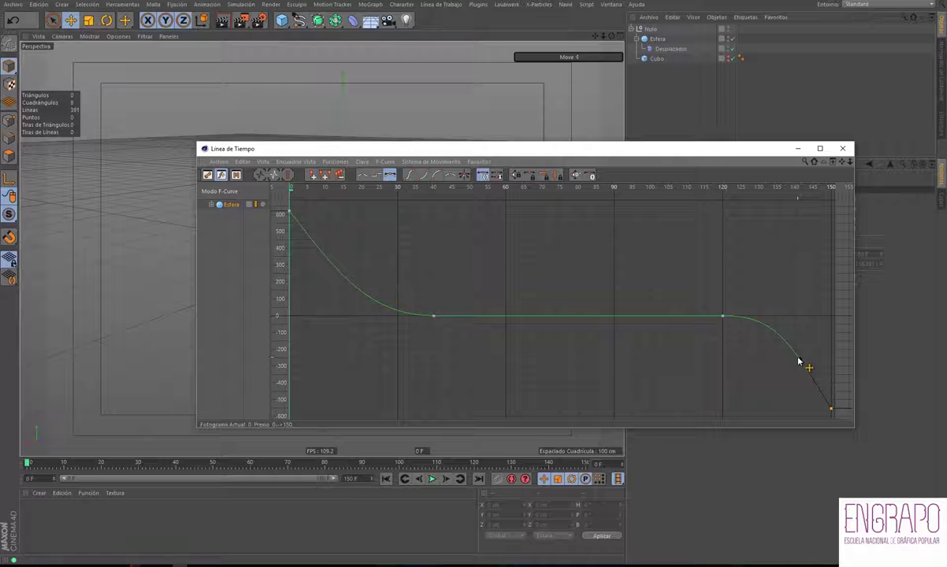
left_click(347, 281, "ctrl")
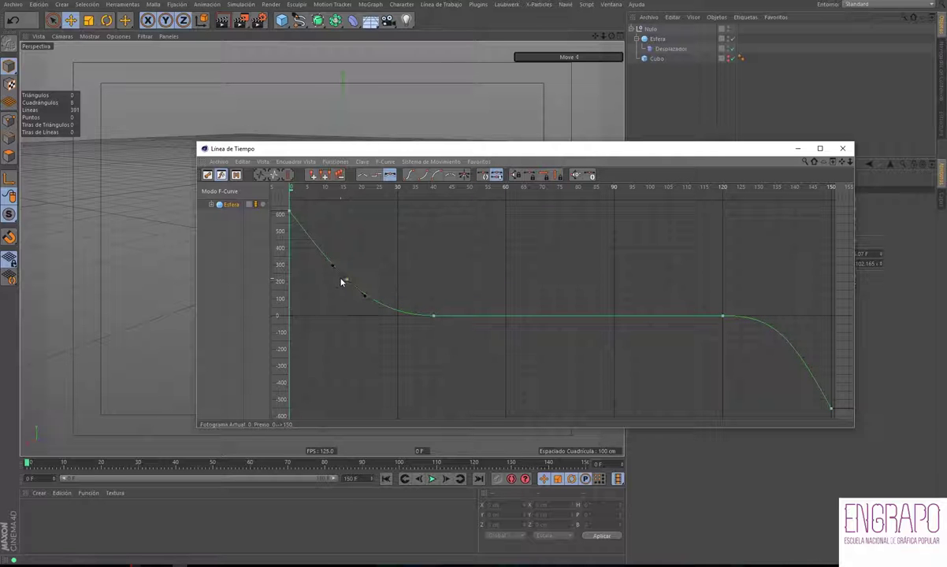
left_click_drag(341, 282, 347, 281)
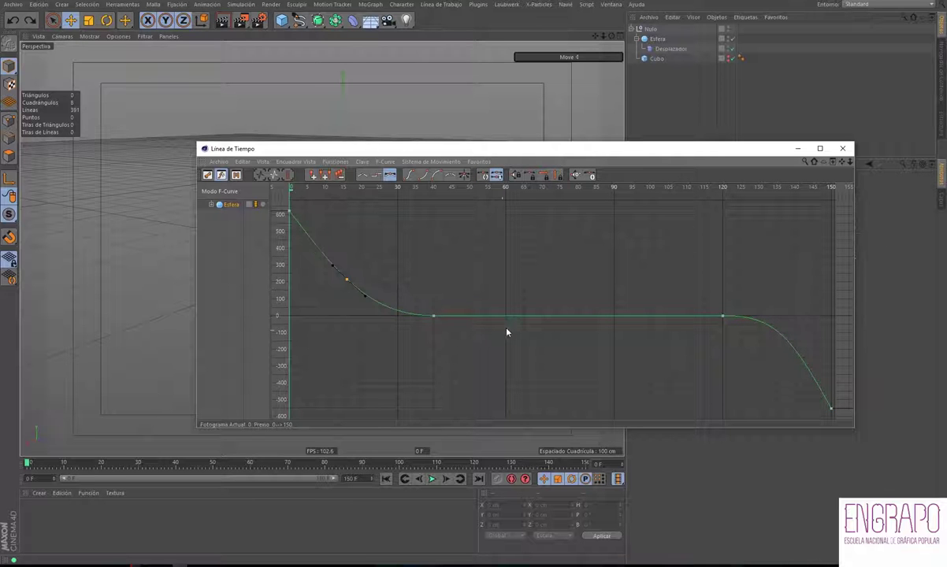
key("ctrl+z")
key("ctrl+z")
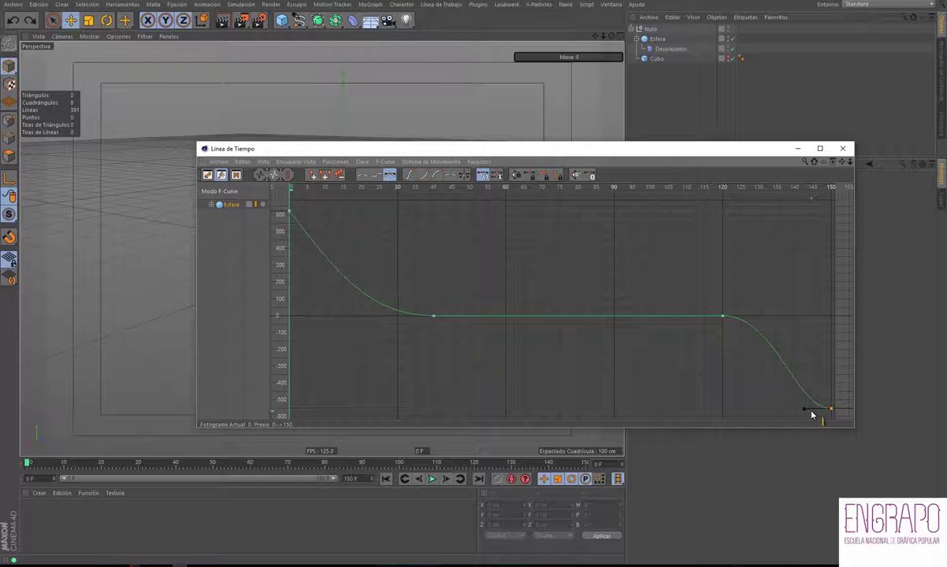
- Steepen the curve's end at frame 150 and close the Timeline window
left_click_drag(805, 409, 808, 382)
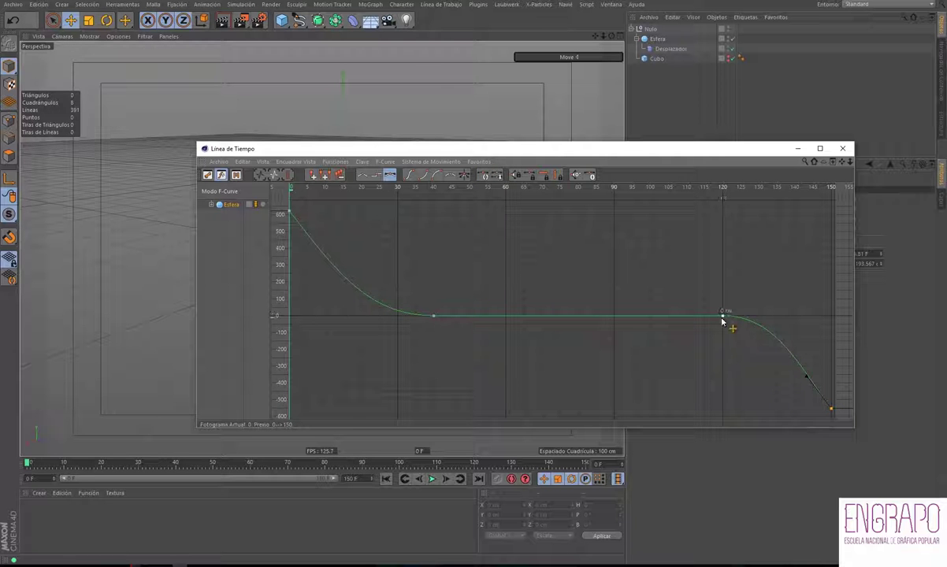
left_click_drag(723, 318, 780, 319)
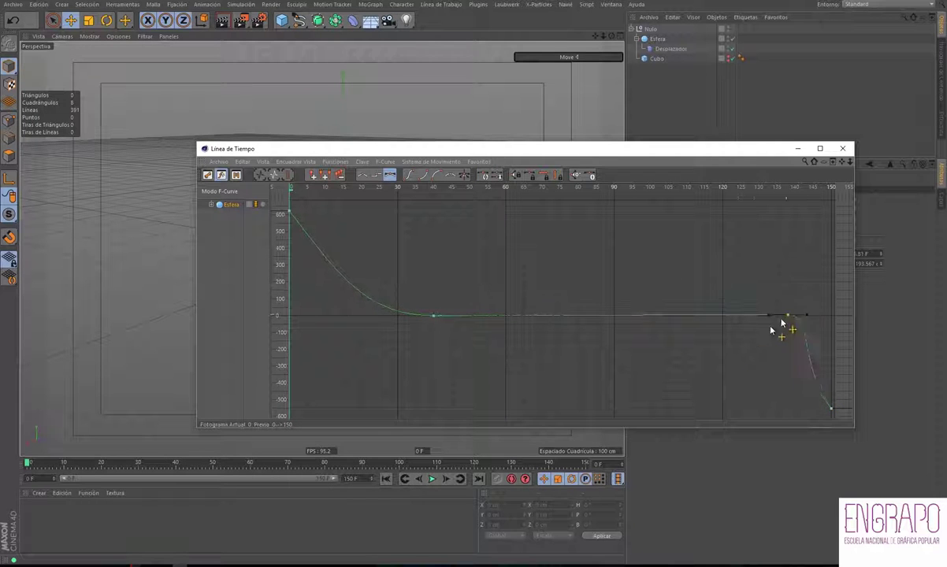
key("ctrl+z")
left_click(683, 293)
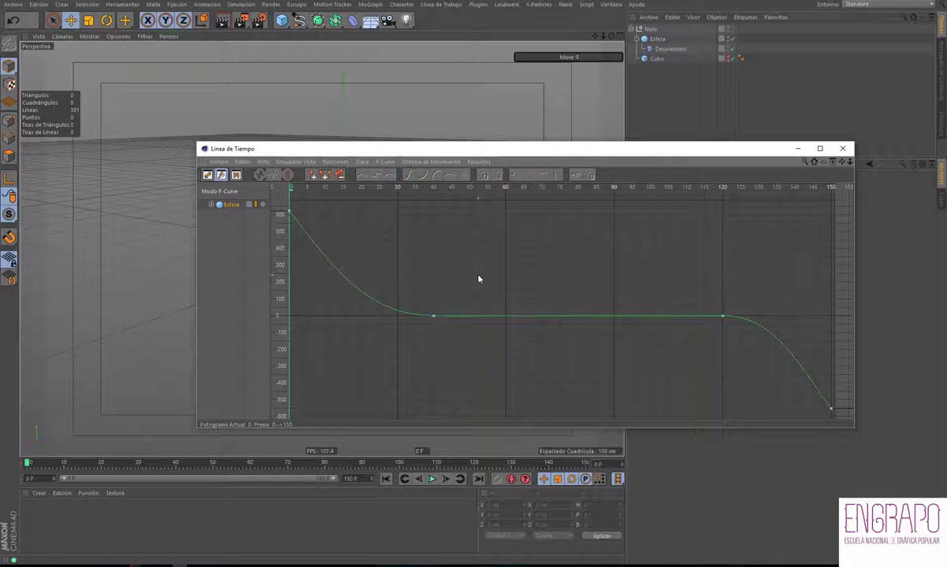
left_click(842, 148)
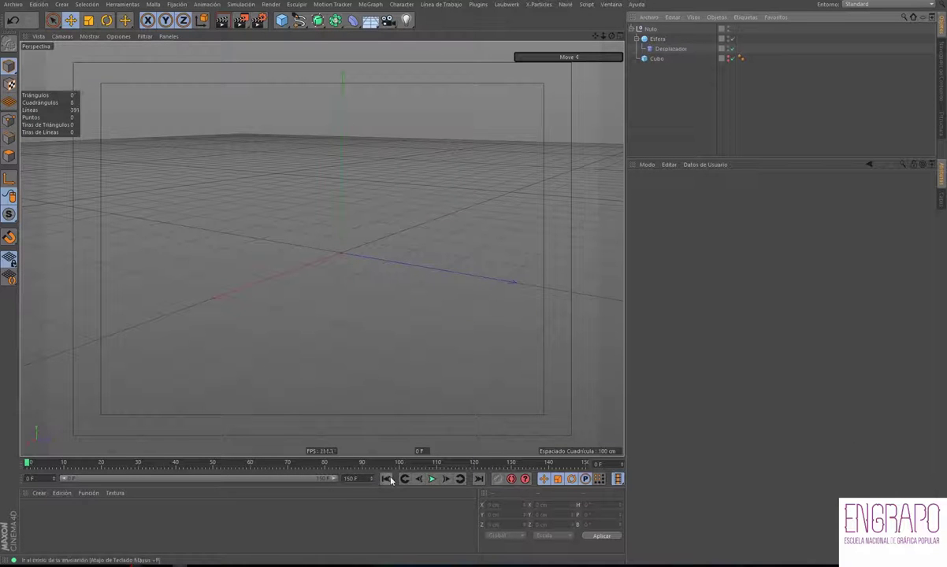
left_click(432, 479)
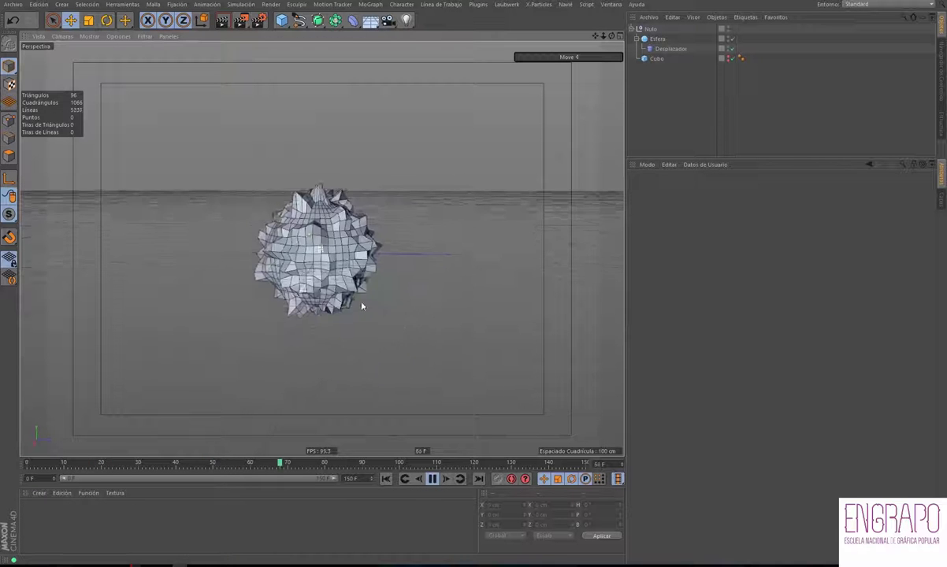
left_click_drag(418, 302, 375, 308, "alt")
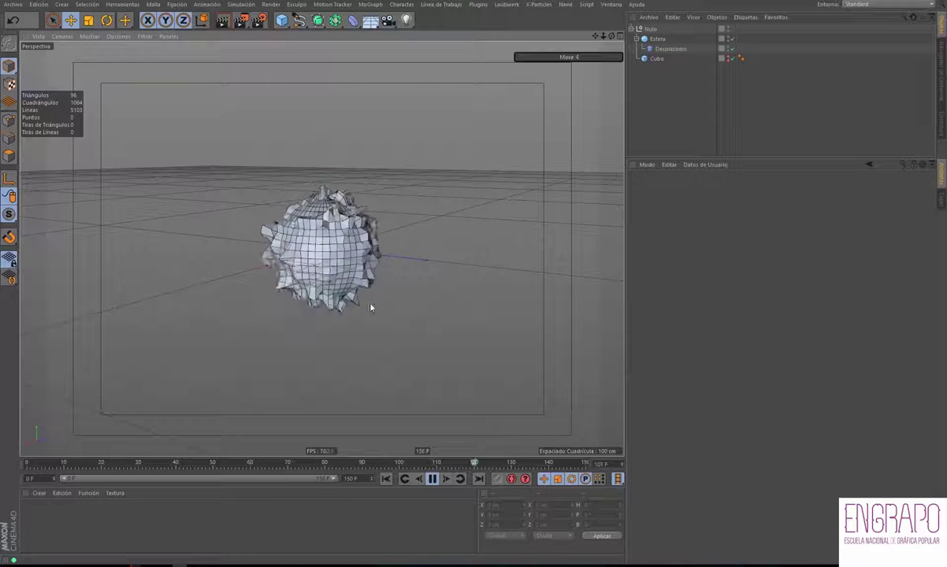
left_click(432, 480)
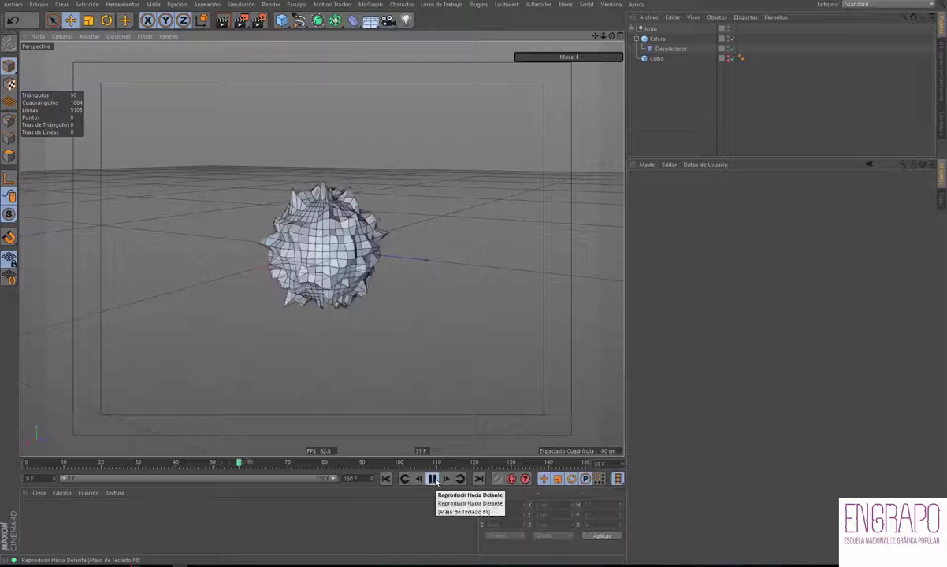
left_click(385, 479)
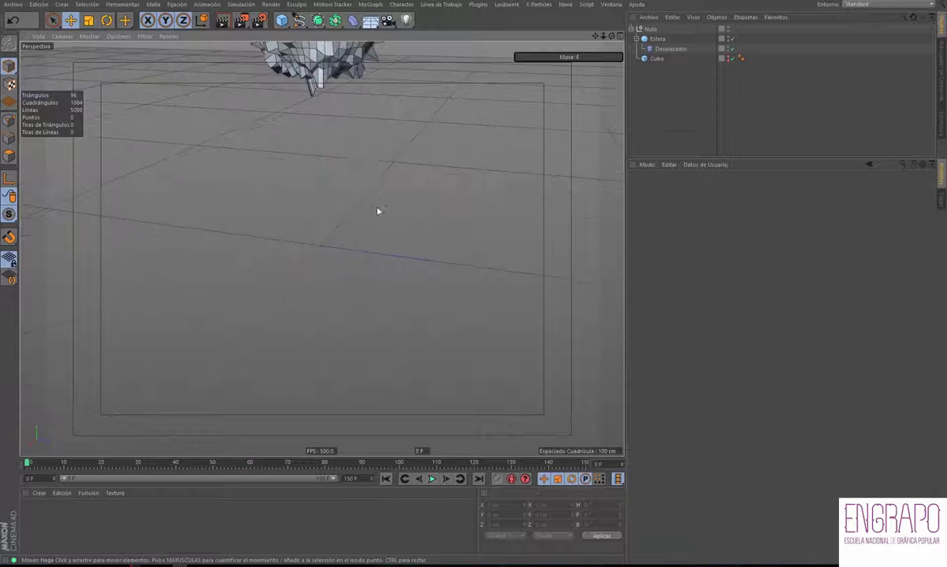
left_click_drag(342, 138, 325, 218, "alt")
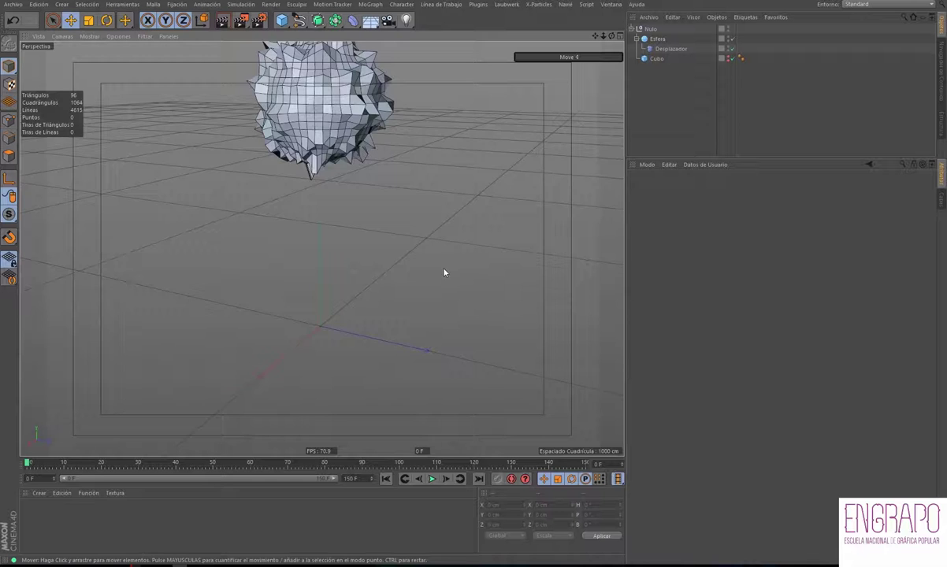
mouse_move(446, 270)
left_mouse_down("alt")
mouse_move(367, 297)
mouse_move(370, 281)
mouse_move(355, 282)
mouse_move(337, 296)
mouse_move(349, 340)
mouse_move(337, 235)
mouse_move(350, 281)
mouse_move(380, 281)
mouse_move(378, 314)
mouse_move(322, 227)
left_mouse_up("alt")
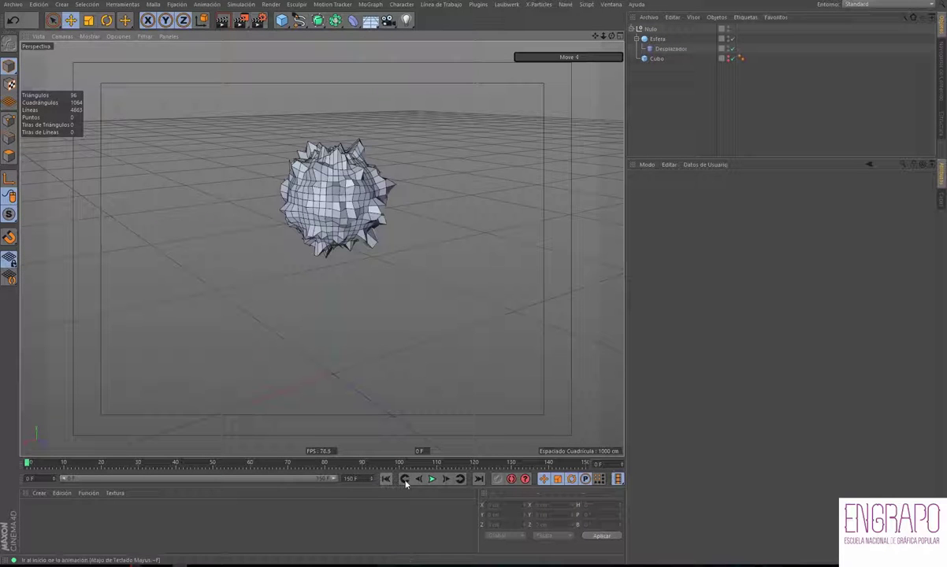
left_click(432, 479)
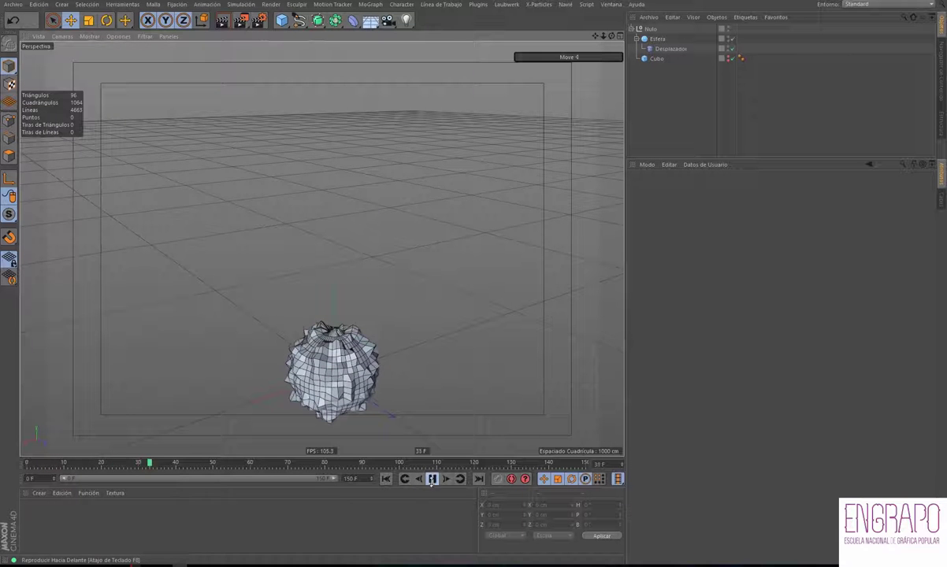
left_click(432, 479)
left_click(385, 479)
mouse_move(406, 378)
right_mouse_down("alt")
mouse_move(392, 364)
mouse_move(375, 368)
right_mouse_up("alt")
mouse_move(375, 368)
left_mouse_down("alt")
mouse_move(427, 310)
mouse_move(383, 322)
left_mouse_up("alt")
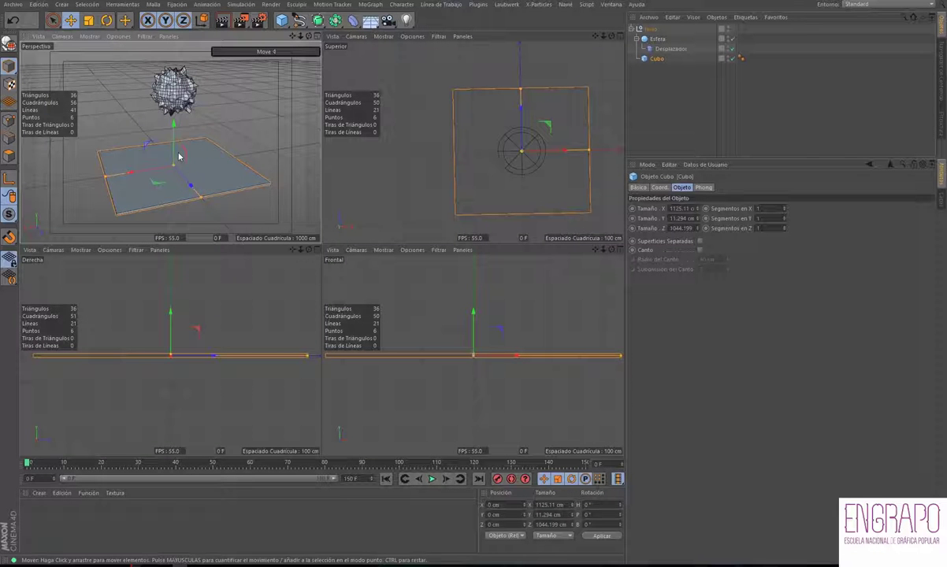
- Check frames 19 and 18 where the sphere reaches the Cubo slab, then return to frame 0
mouse_move(169, 146)
left_mouse_down("alt")
mouse_move(183, 146)
mouse_move(197, 100)
mouse_move(180, 96)
left_mouse_up("alt")
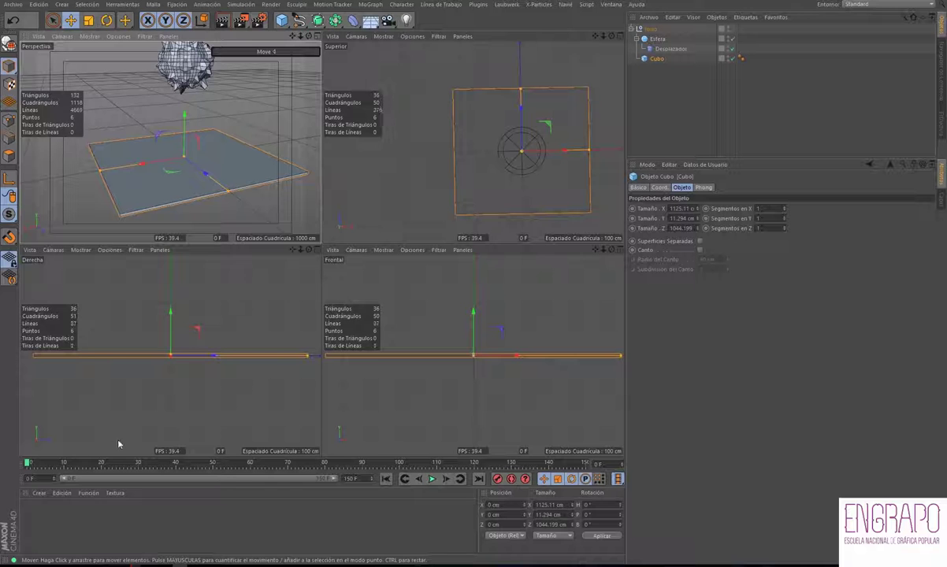
left_click(97, 464)
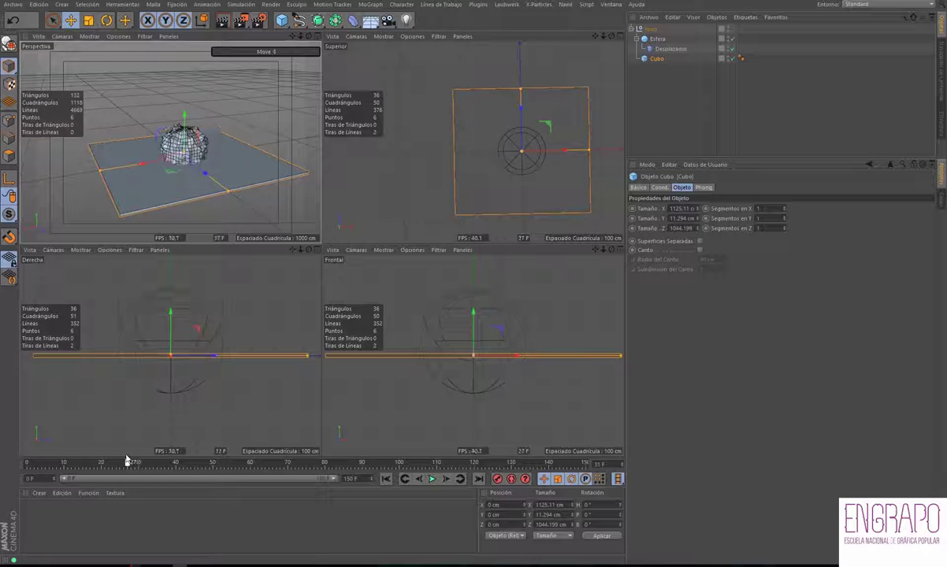
left_click(93, 455)
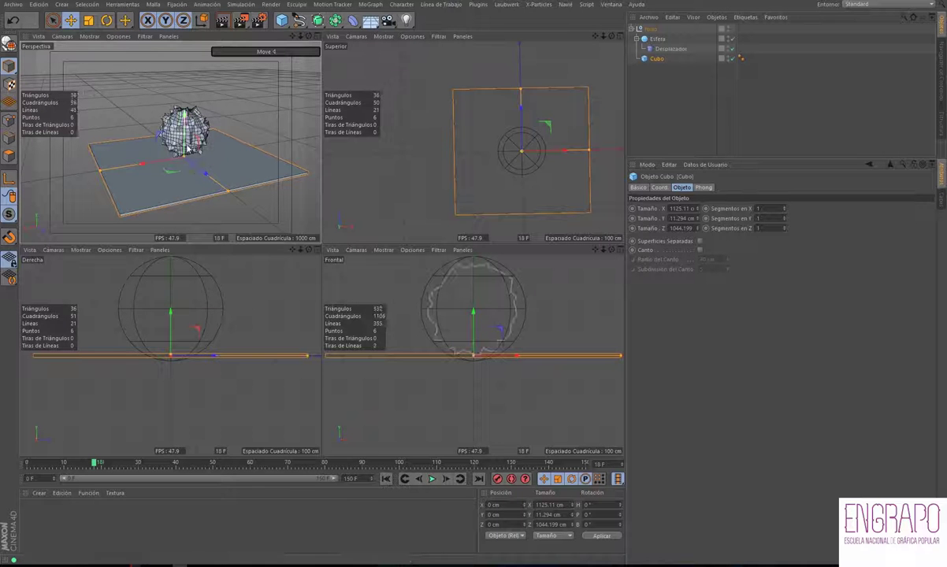
scroll(191, 169, "up", 2)
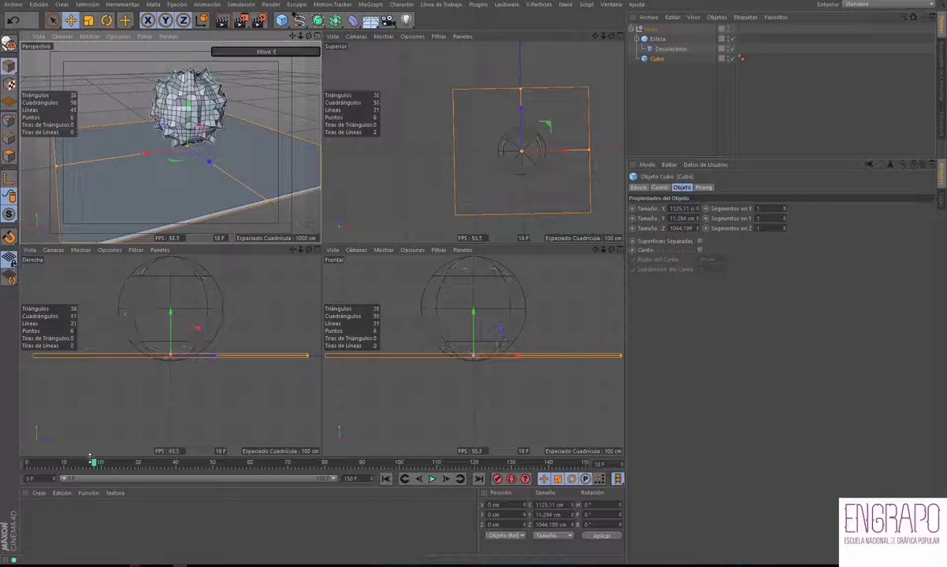
left_click_drag(68, 466, 15, 462)
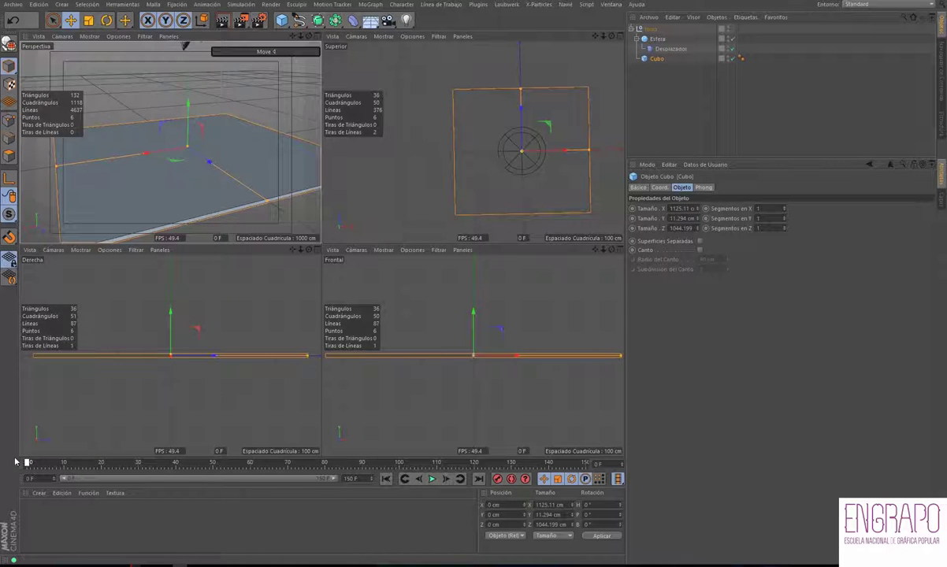
mouse_move(260, 152)
left_mouse_down("alt")
mouse_move(233, 165)
mouse_move(223, 187)
mouse_move(186, 177)
left_mouse_up("alt")
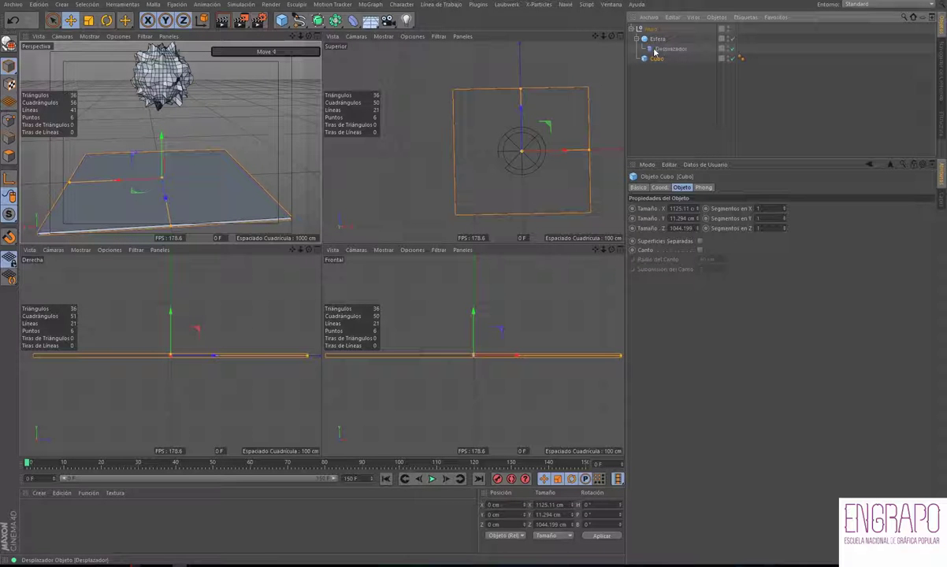
- Add a Displacer deformer under the Cubo slab
left_click(63, 5)
mouse_move(73, 61)
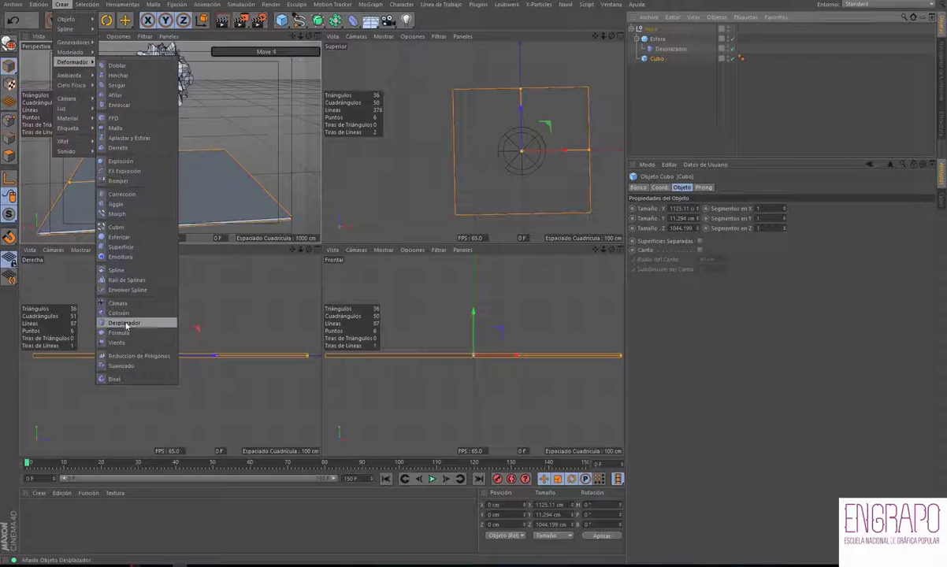
left_click(124, 323)
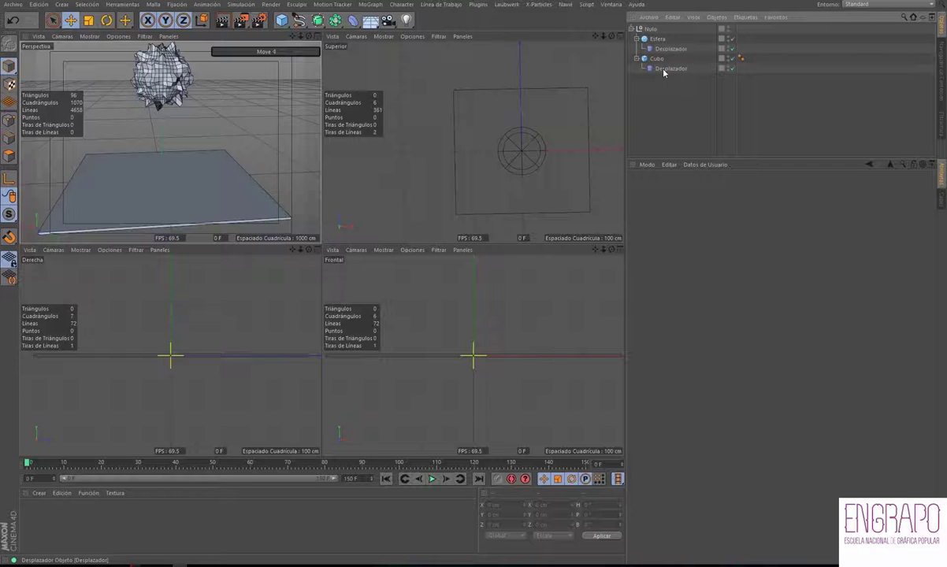
left_click(663, 69)
left_click(663, 69, "ctrl")
left_click(668, 70)
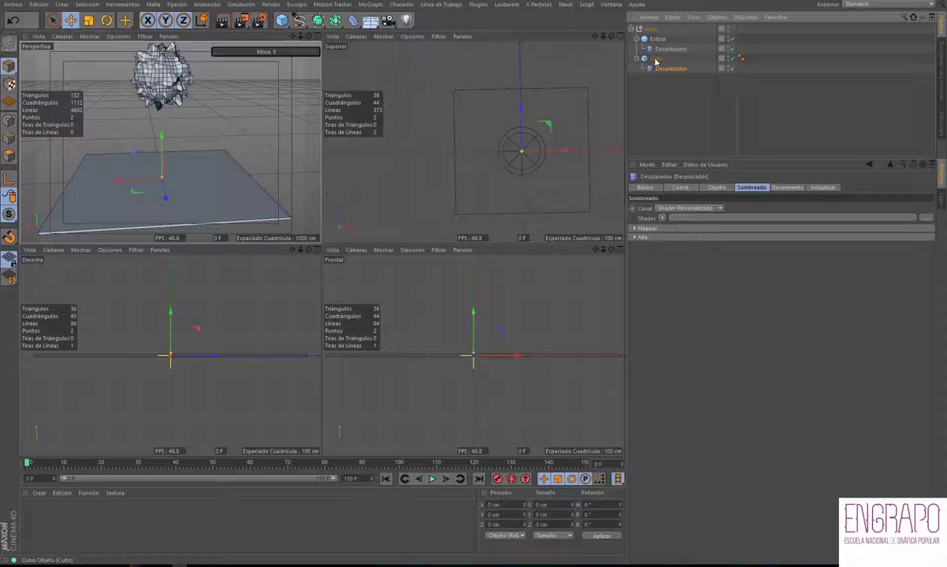
left_click(691, 70, "ctrl")
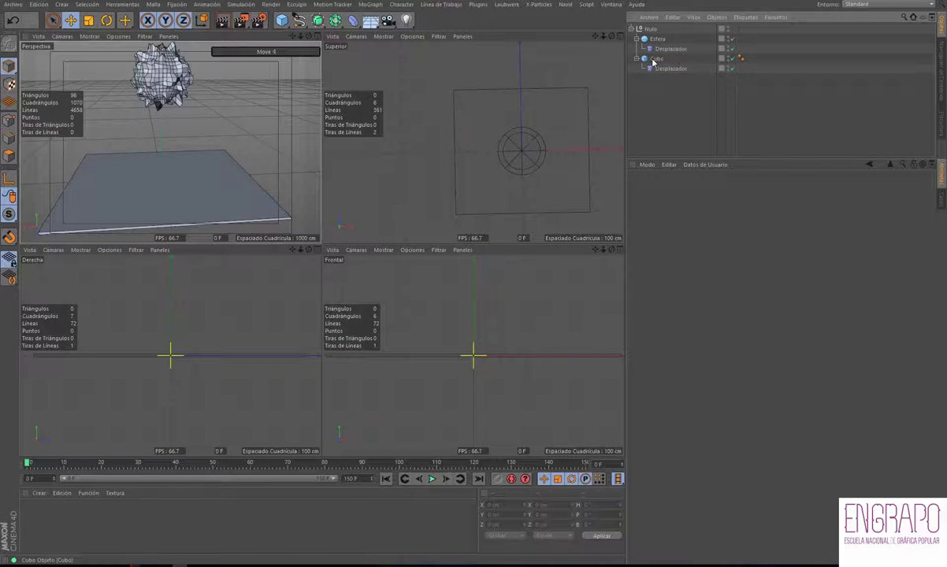
left_click(654, 60)
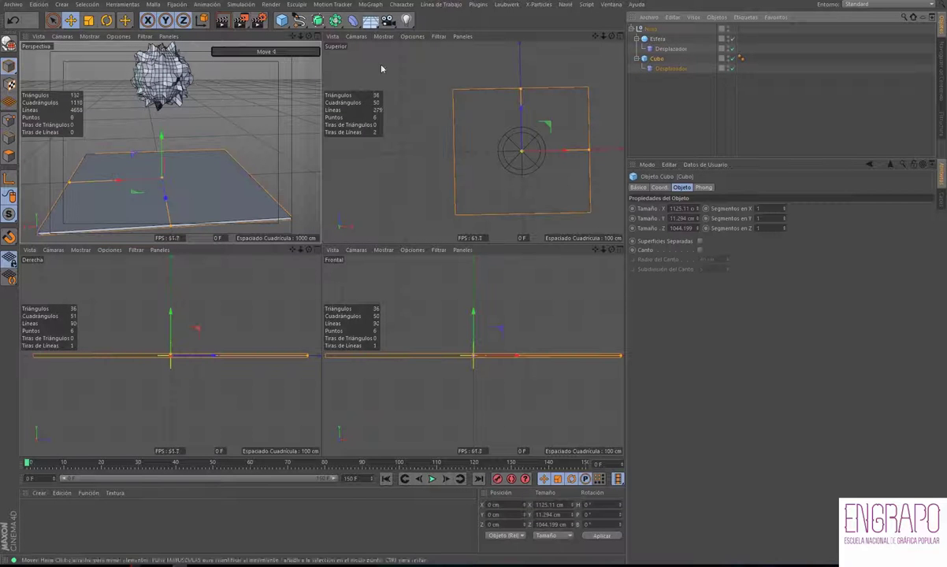
- Wrap Cubo in a Null, undo it, and maximize the Perspective view
left_click(60, 6)
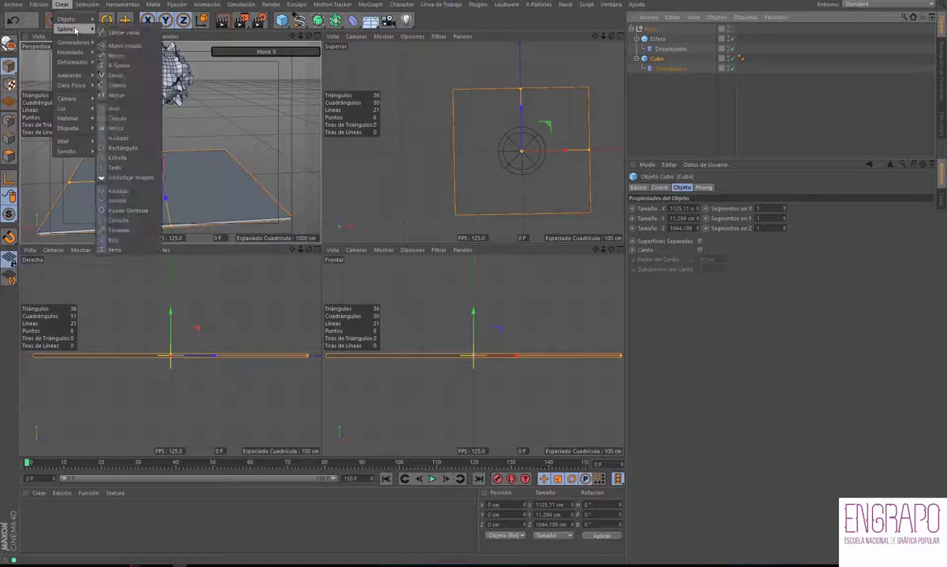
mouse_move(67, 18)
left_click(107, 26, "alt")
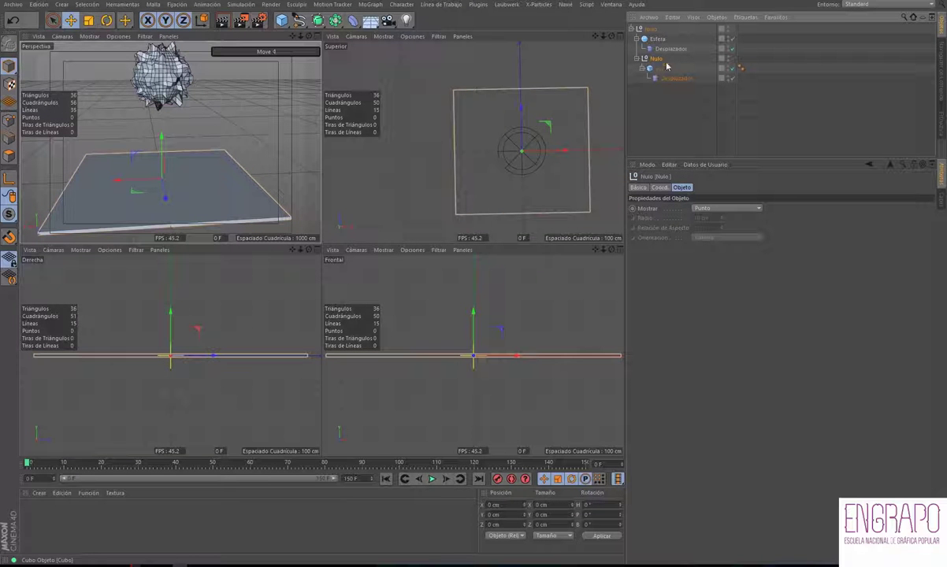
key("shift+g")
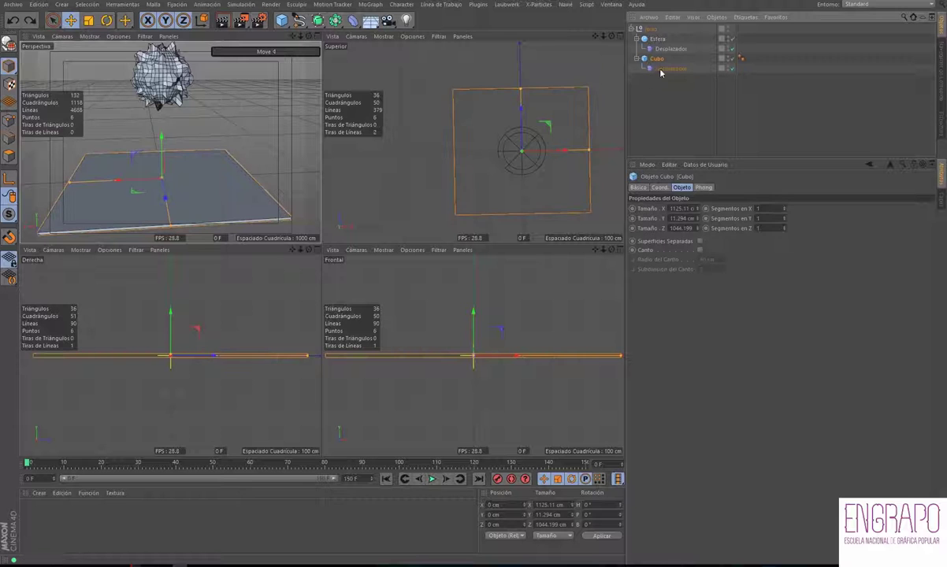
left_click(661, 80)
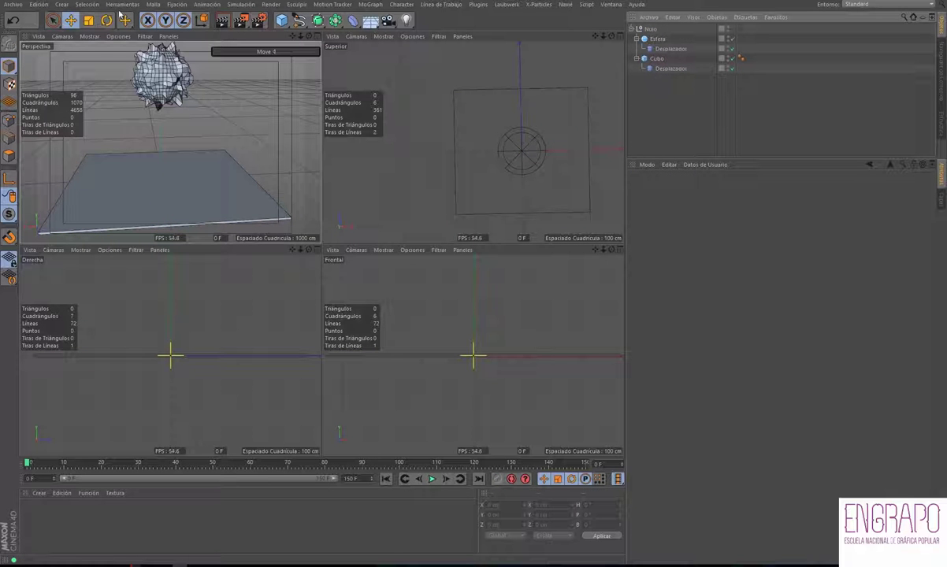
left_click(62, 4)
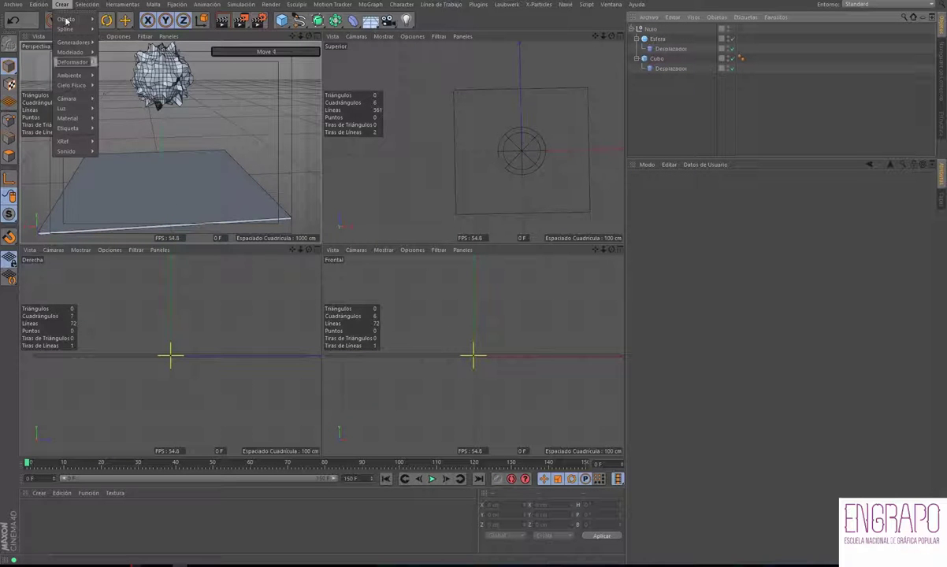
key("Escape")
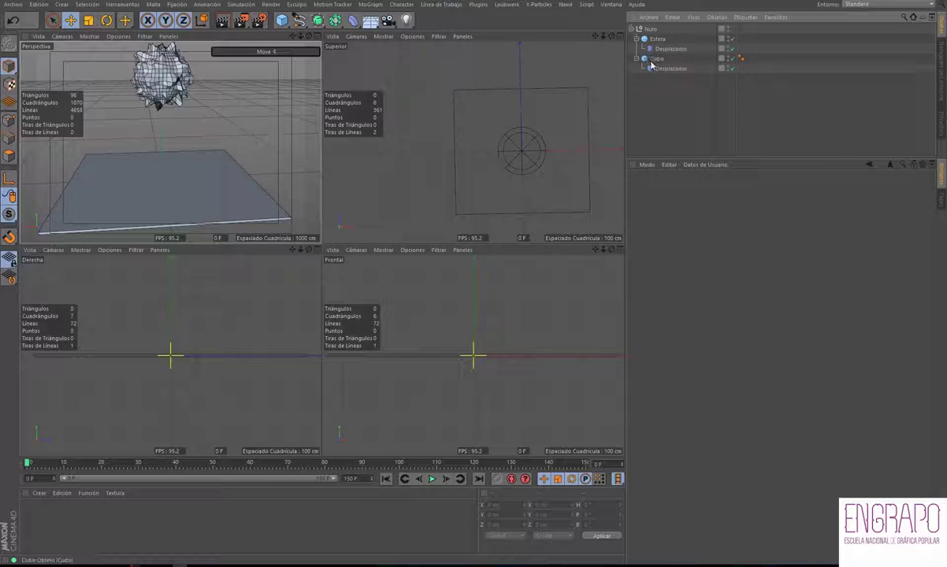
left_click(655, 69)
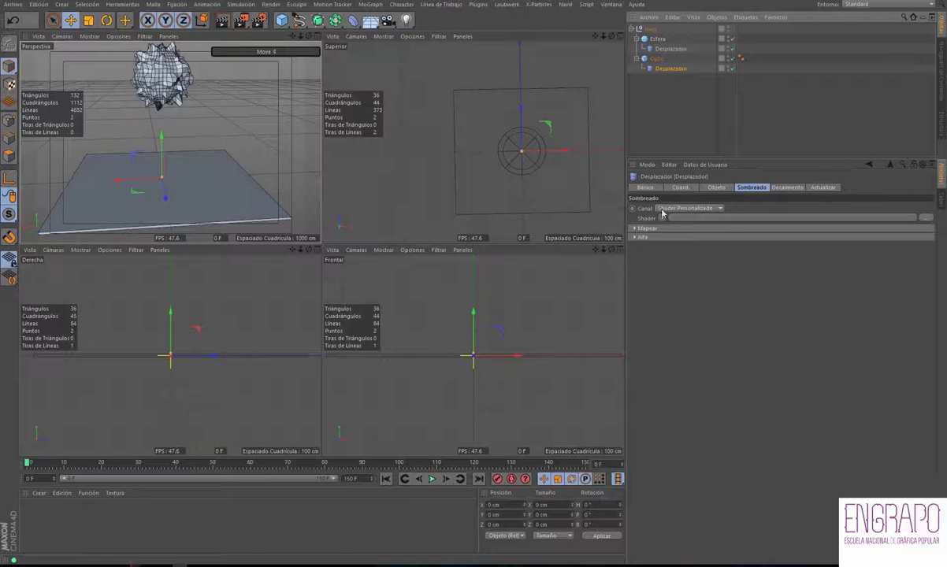
left_click(654, 60)
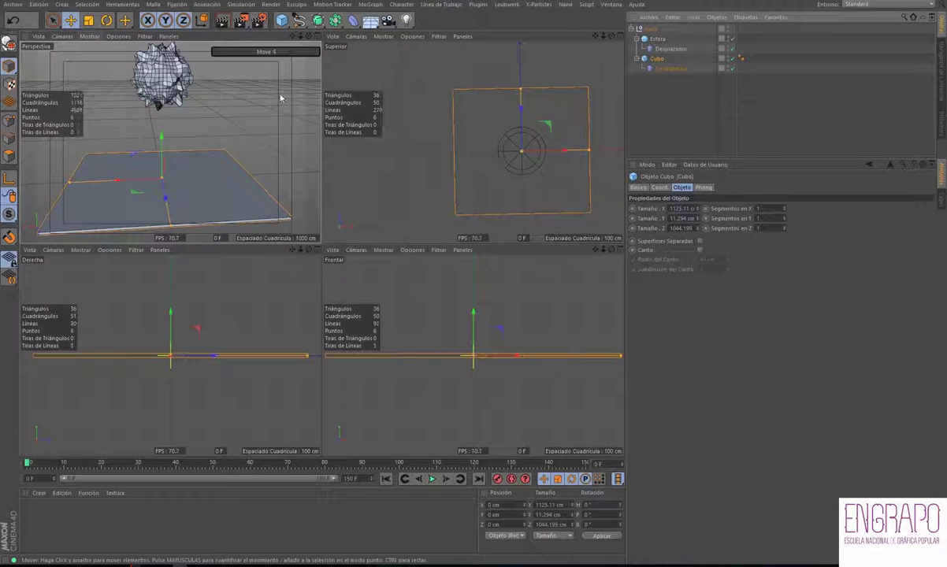
middle_click(87, 43)
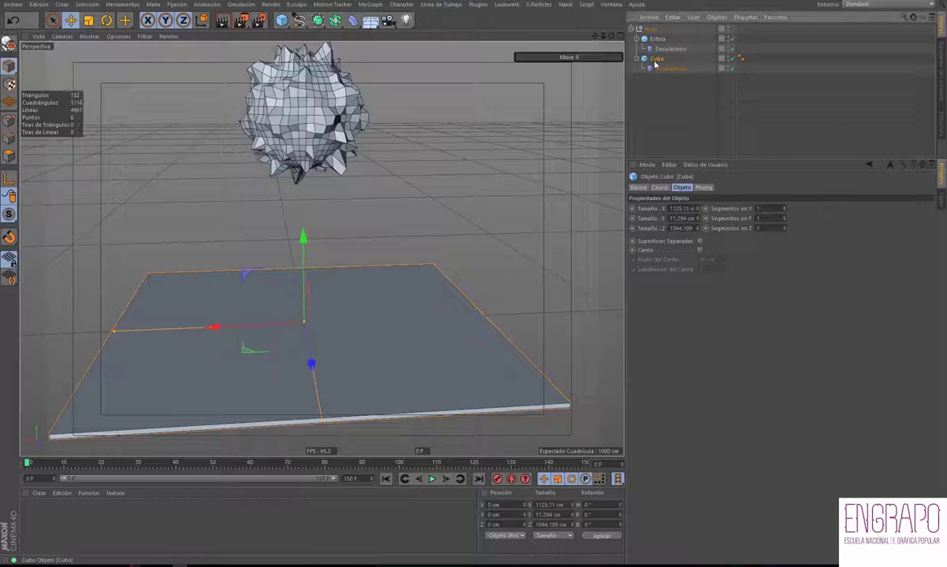
- Set the Cubo slab to 40 segments along both X and Z
left_click(766, 208)
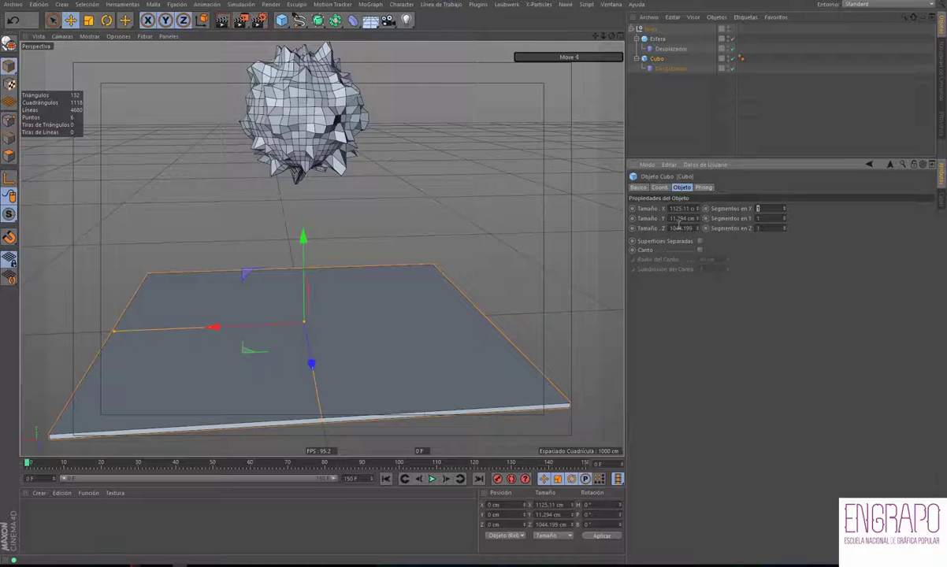
type("20")
key("Return")
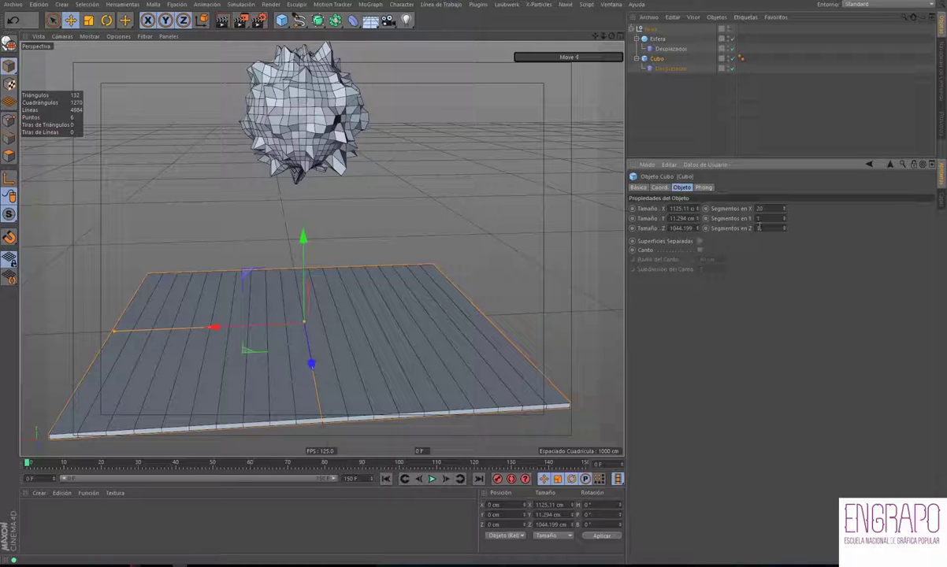
type("20")
key("Return")
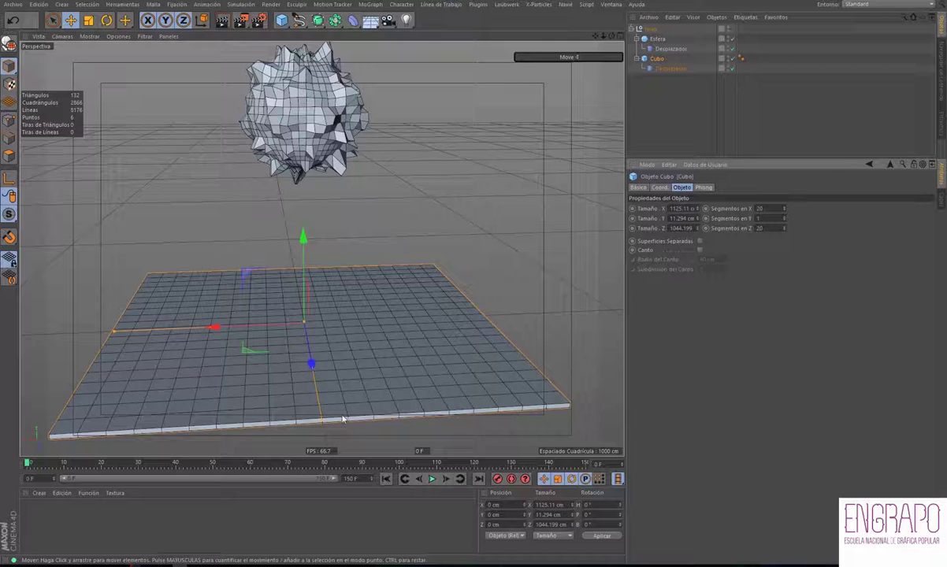
middle_click_drag(341, 428, 328, 401, "alt")
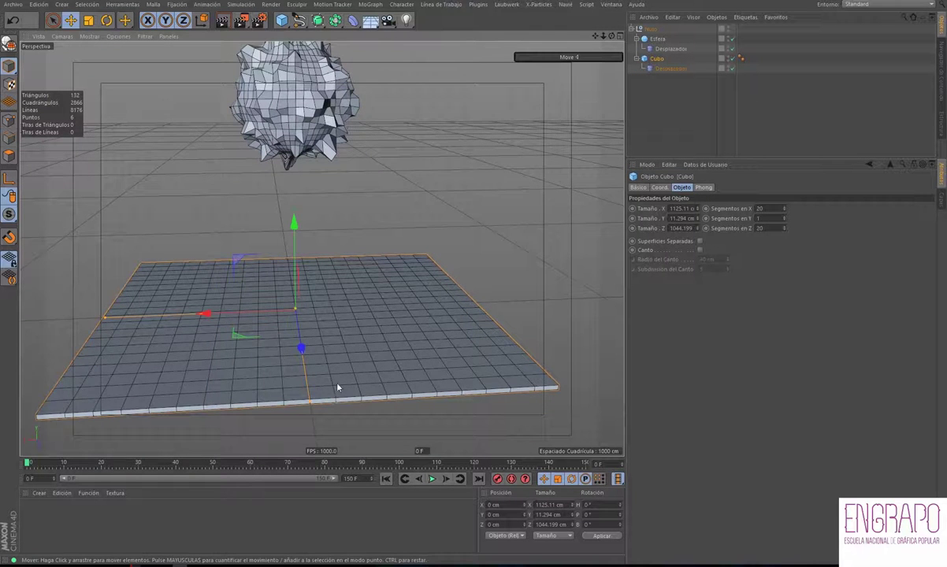
left_click_drag(337, 387, 322, 388, "alt")
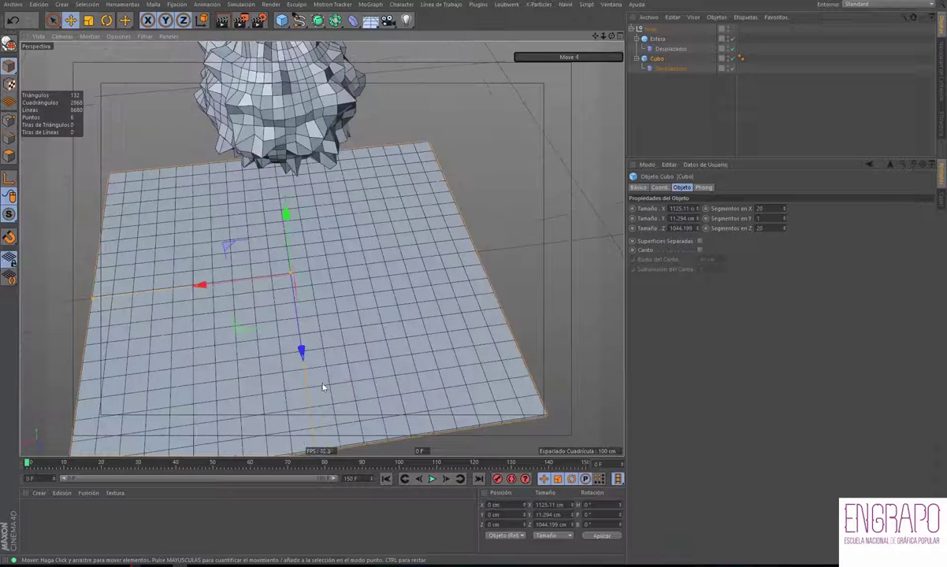
double_click(759, 208)
type("40")
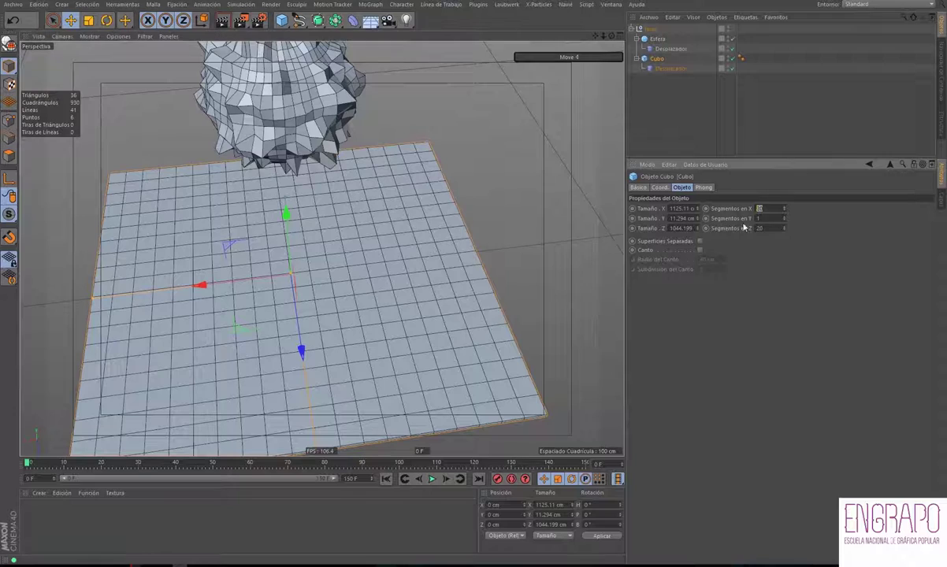
key("Tab")
key("Tab")
type("40")
key("Return")
mouse_move(414, 267)
left_mouse_down("alt")
mouse_move(393, 281)
mouse_move(368, 239)
mouse_move(463, 247)
mouse_move(455, 279)
mouse_move(382, 244)
mouse_move(465, 276)
mouse_move(409, 283)
mouse_move(334, 253)
mouse_move(354, 260)
left_mouse_up("alt")
- Load a Ruido shader into the slab's Displacer, trying Ruido Mod, Nutous and FBM noise types
left_click(670, 68)
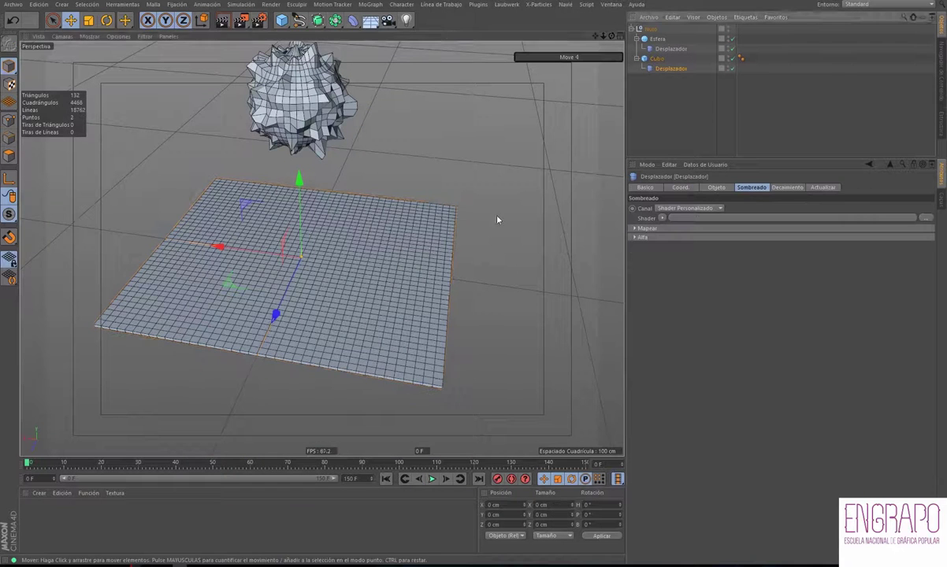
left_click_drag(497, 218, 531, 228, "alt")
left_click(662, 218)
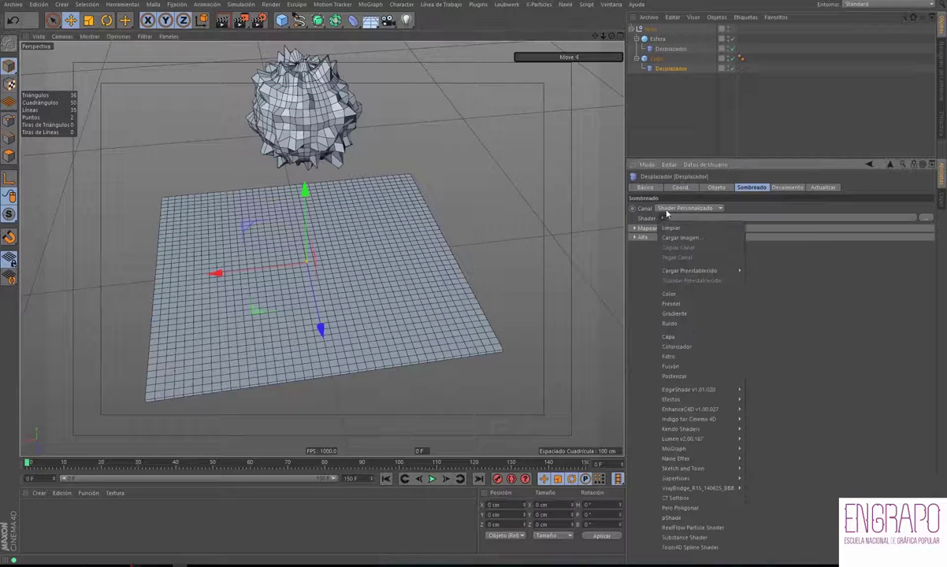
left_click(669, 323)
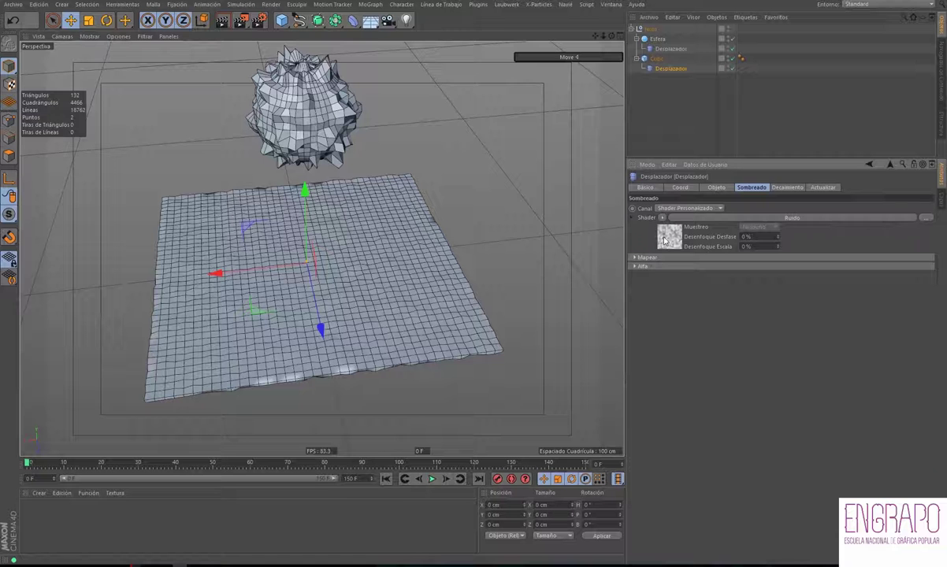
left_click(664, 241)
left_click(731, 296)
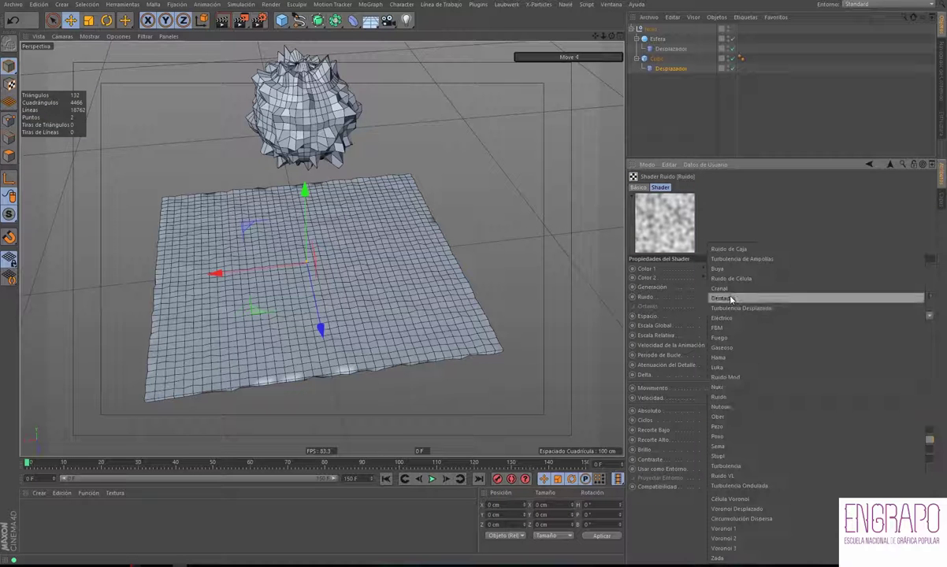
left_click(740, 339)
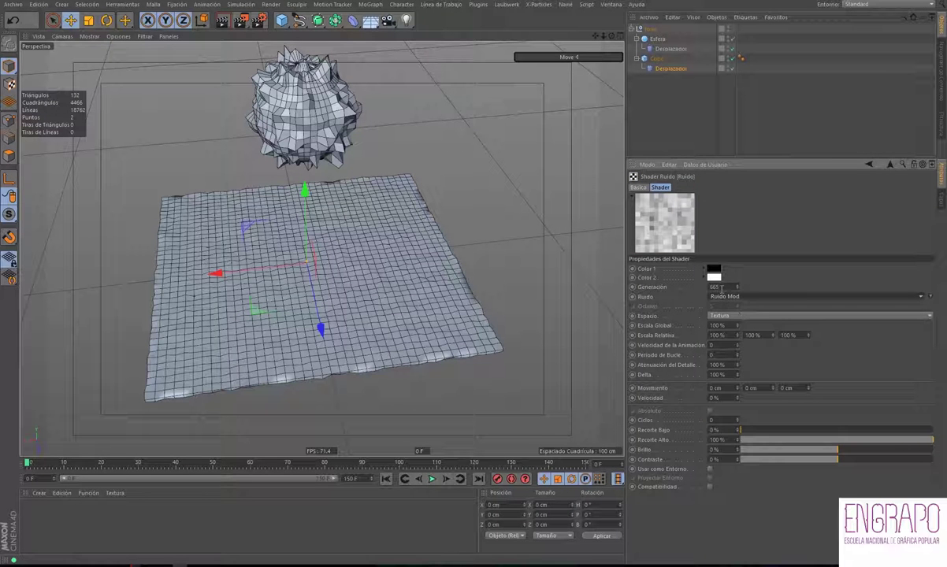
left_click(725, 297)
left_click(743, 389)
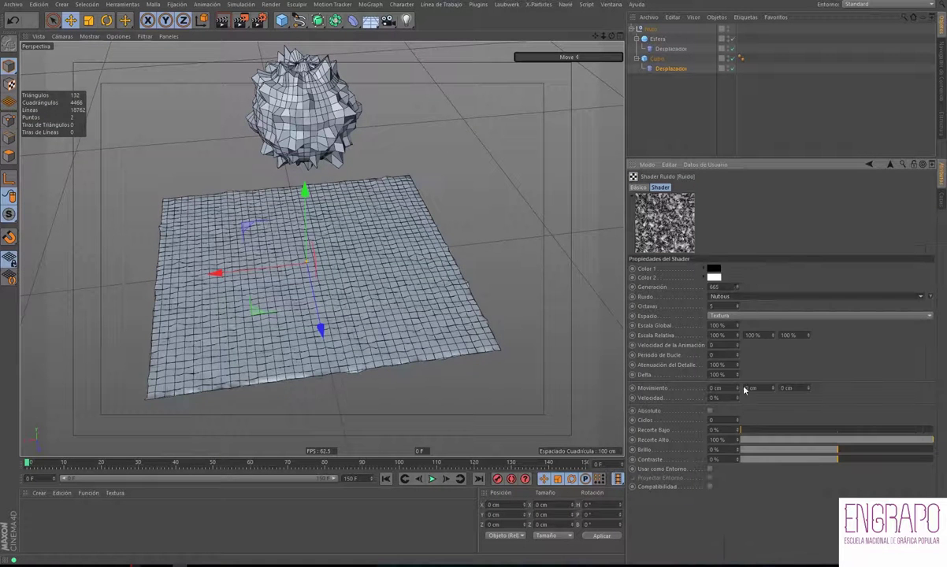
left_click(740, 298)
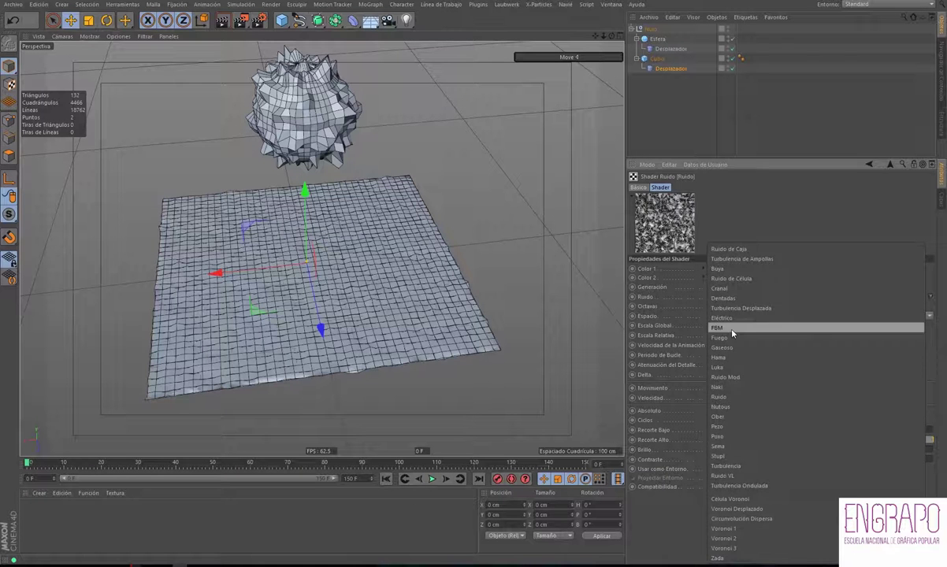
left_click(733, 325)
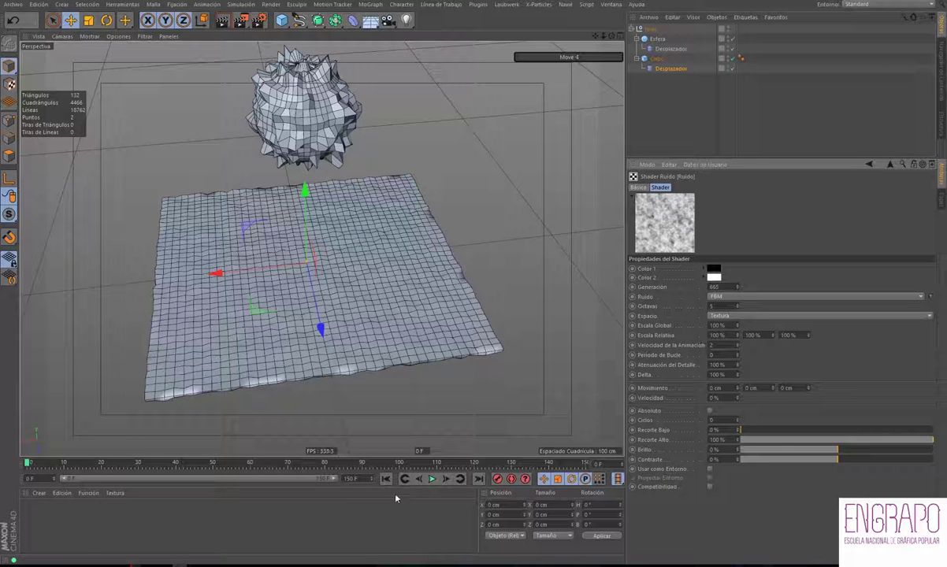
- Play the animation to preview the noise-displaced slab
key("F8")
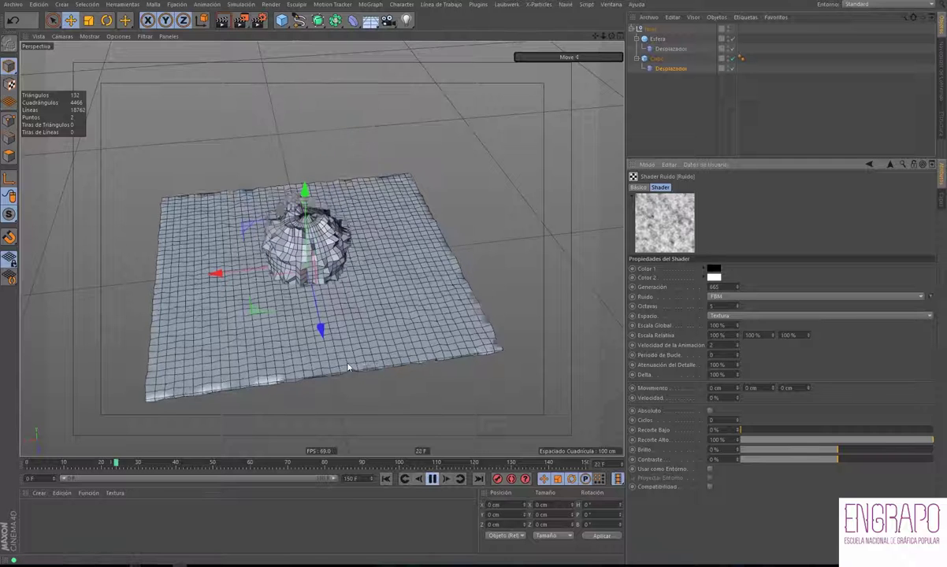
left_click_drag(349, 367, 349, 308, "alt")
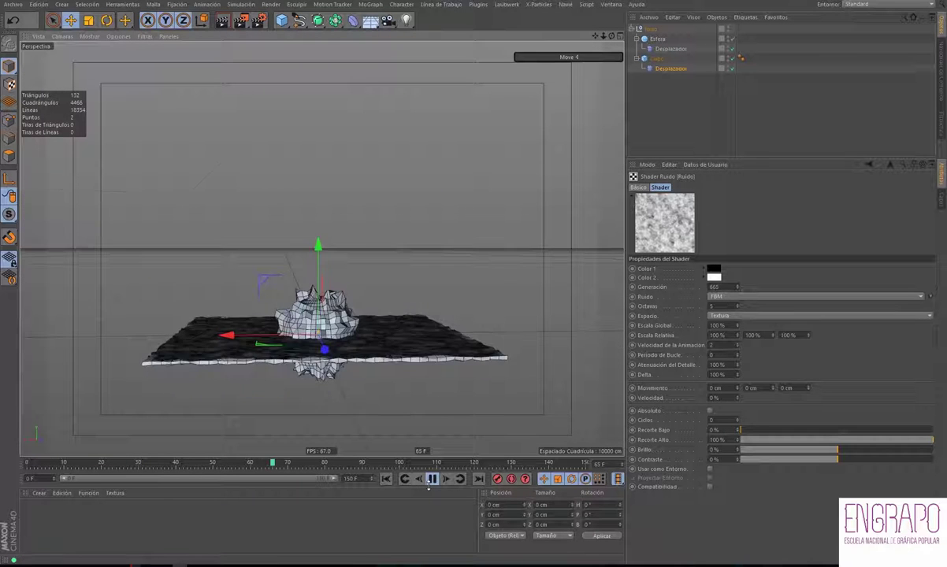
left_click_drag(386, 358, 402, 403, "alt")
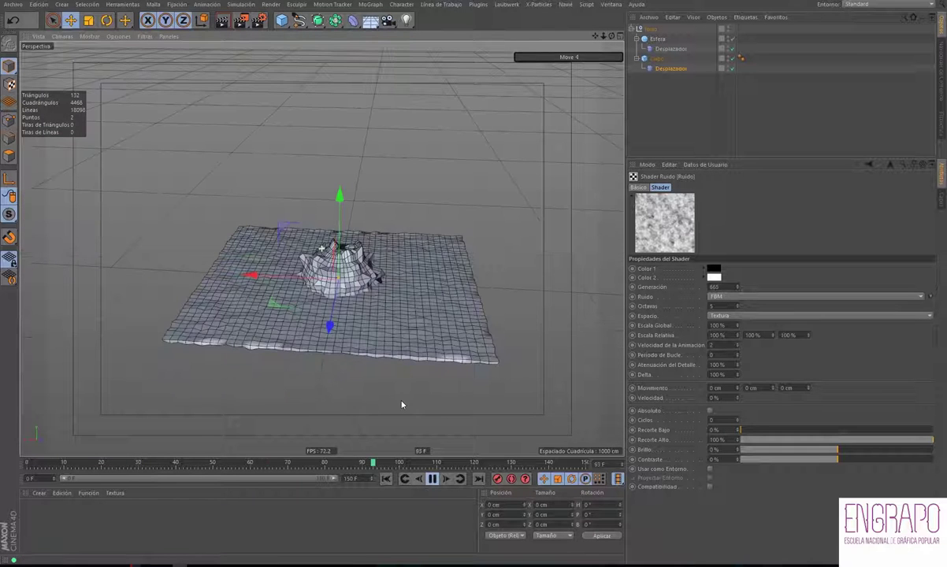
left_click(432, 481)
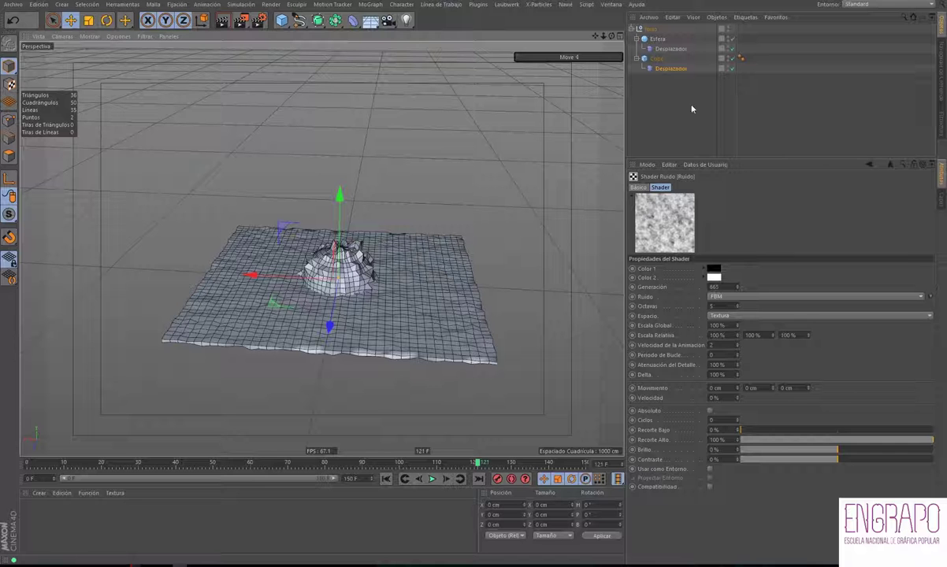
- Set the Displacer's height to 20 cm
left_click(642, 69)
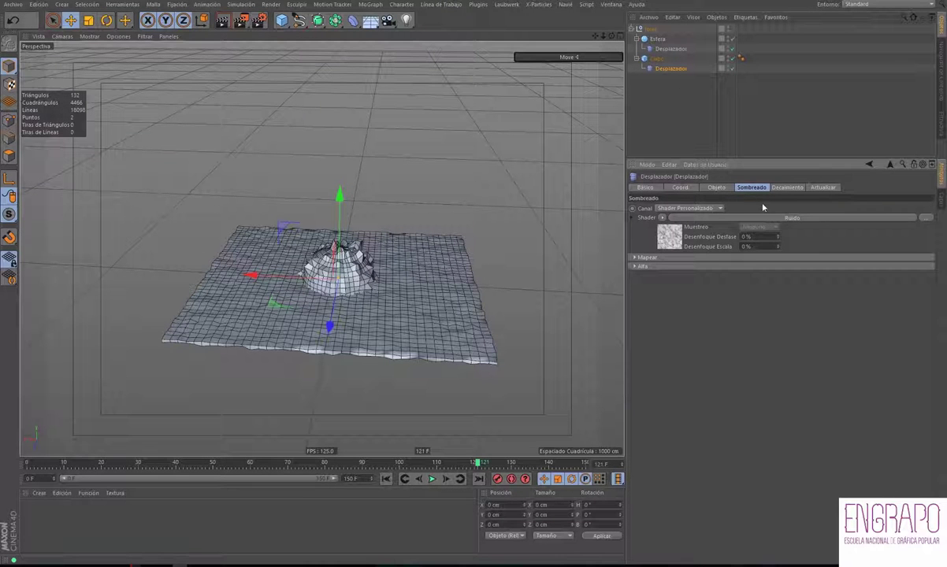
left_click(717, 188)
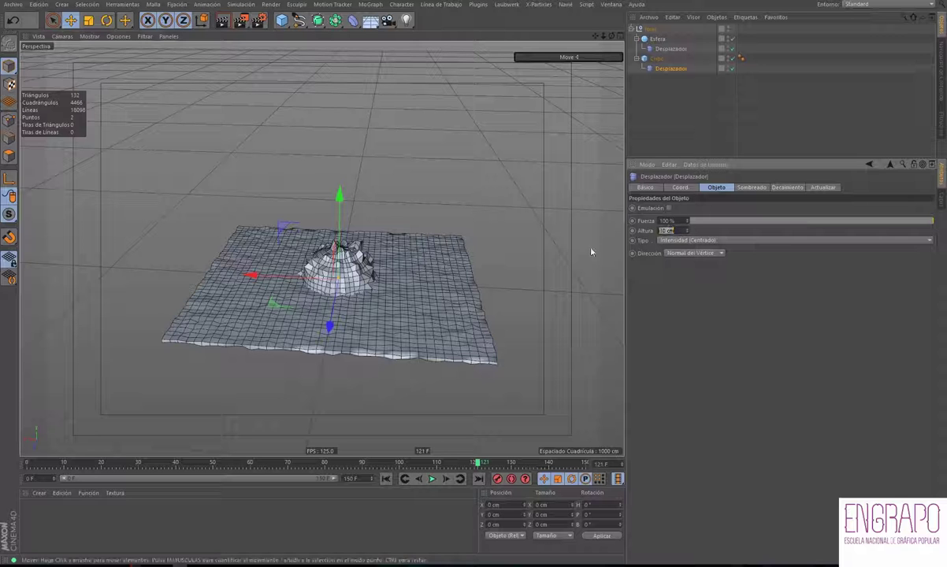
type("20")
key("Return")
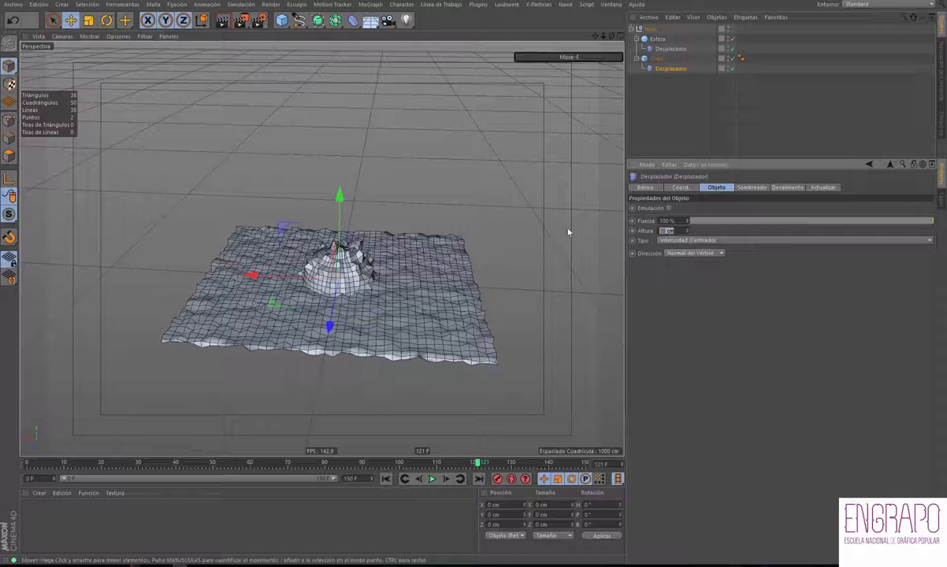
- Try Ober and Stupl noise types, settle on Ruido Mod, and select Cubo
left_click(752, 188)
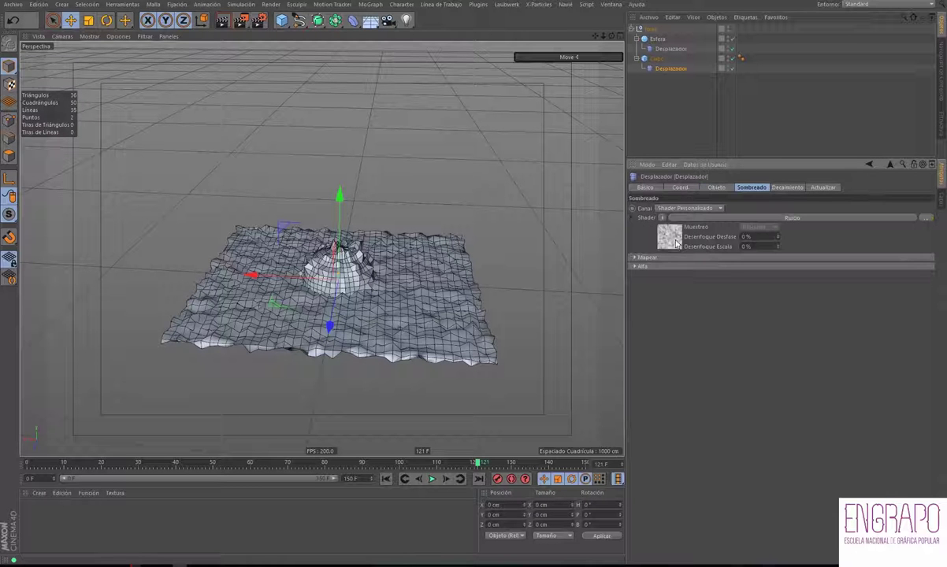
left_click(675, 244)
left_click(723, 297)
left_click(743, 420)
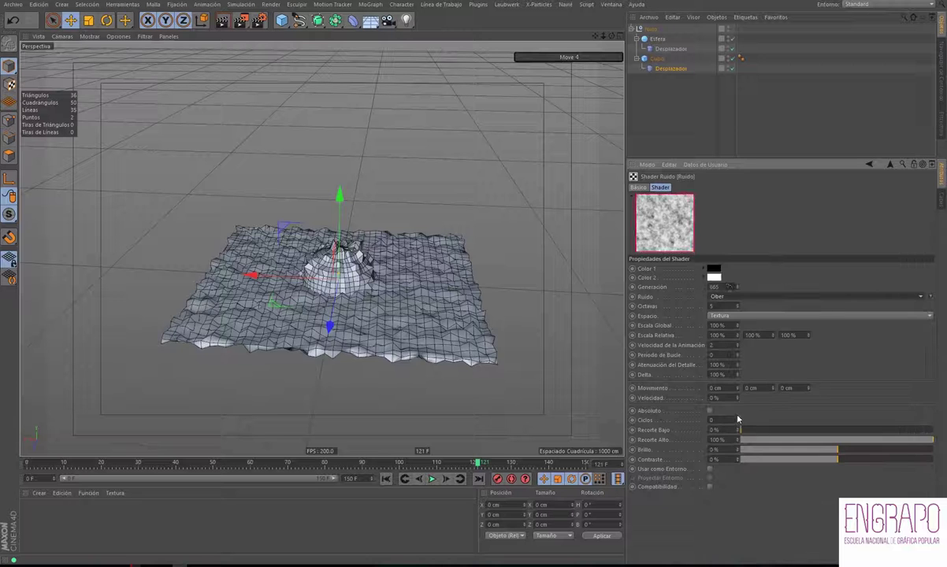
left_click(729, 297)
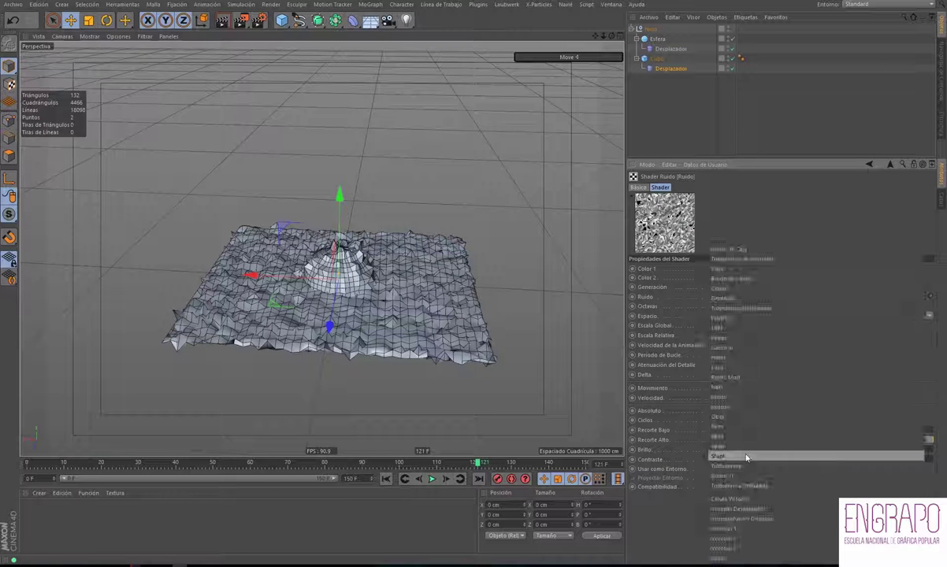
left_click(726, 426)
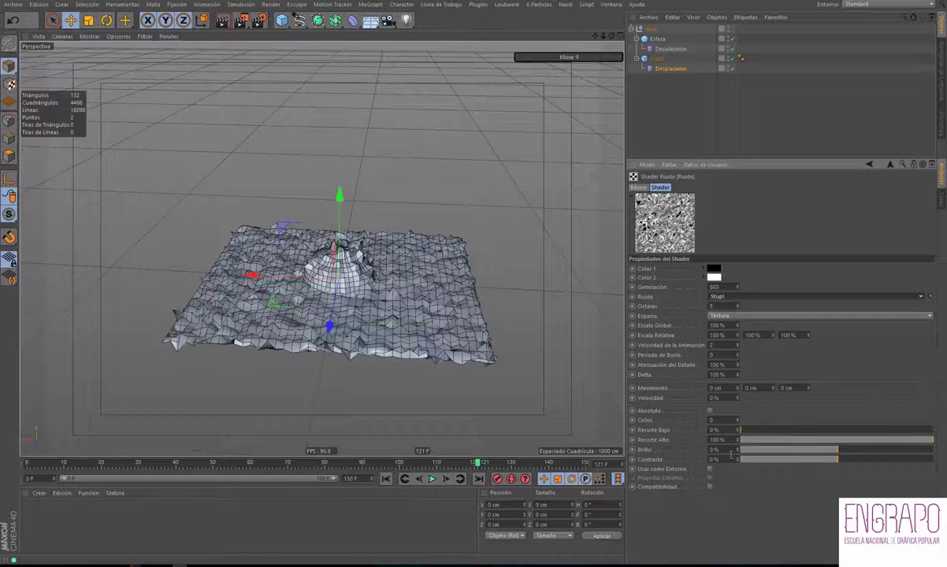
left_click(723, 297)
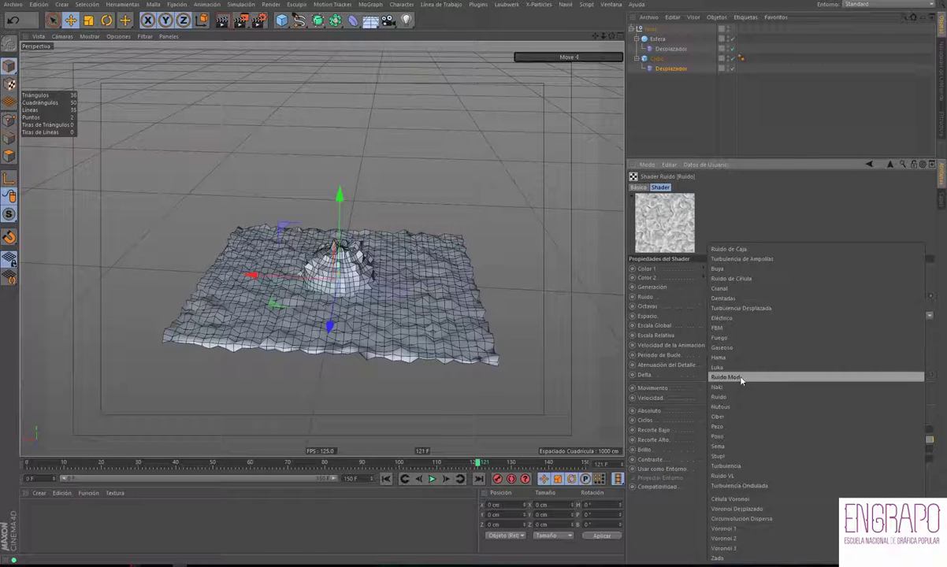
left_click(698, 361)
scroll(503, 290, "up", 3)
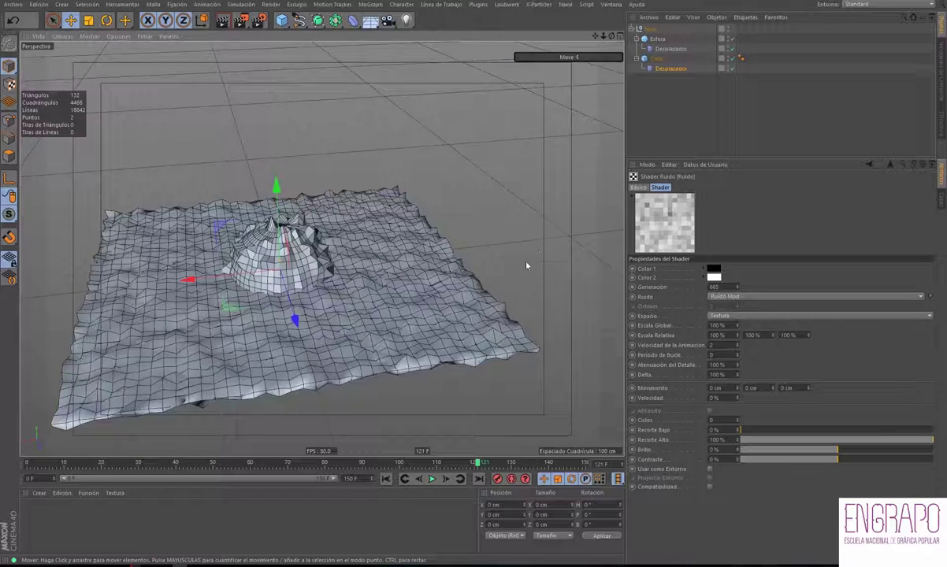
scroll(494, 284, "up", 3)
left_click(656, 58)
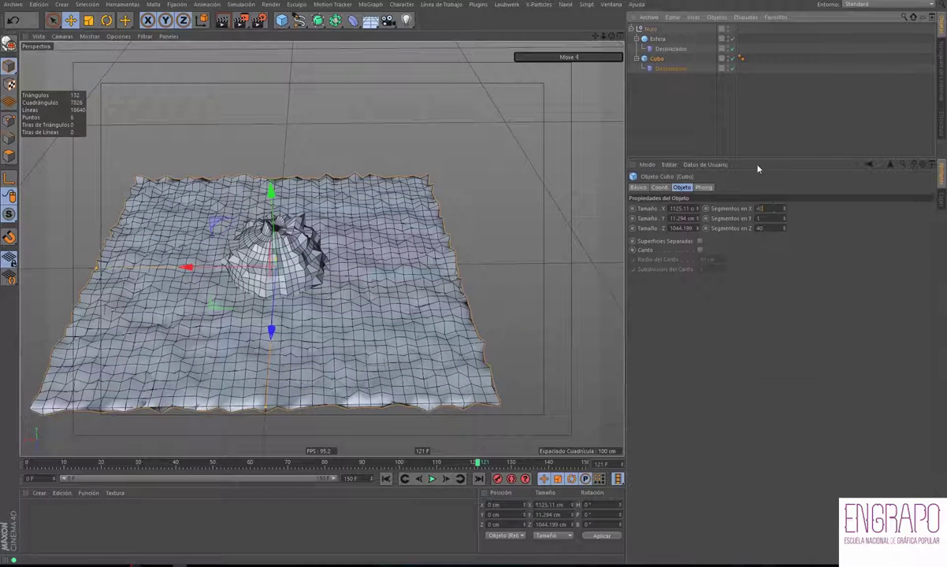
- Set the Cubo slab's X segments to 50
double_click(772, 208)
type("50")
key("Return")
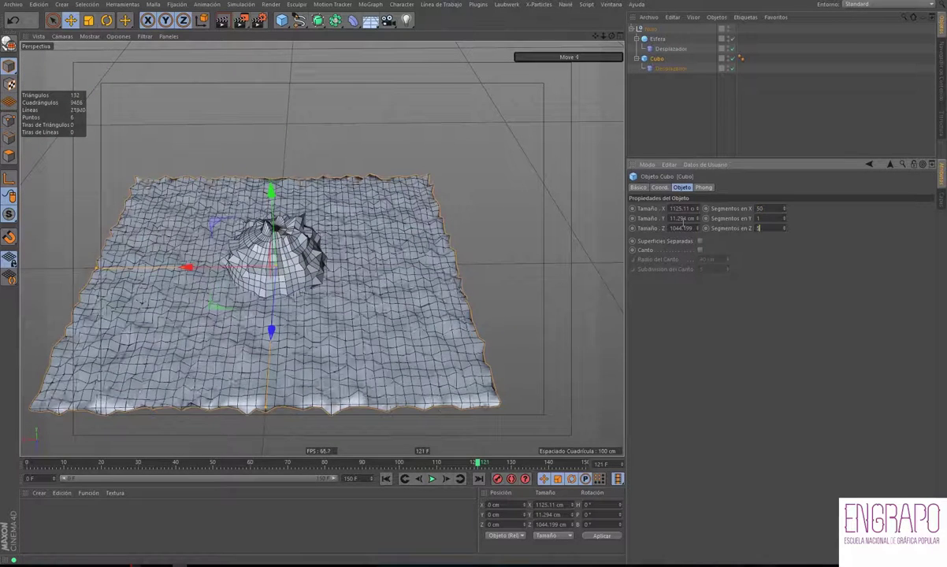
left_click(689, 121)
mouse_move(435, 207)
left_mouse_down("alt")
mouse_move(456, 216)
mouse_move(367, 289)
mouse_move(386, 218)
mouse_move(363, 281)
mouse_move(441, 202)
left_mouse_up("alt")
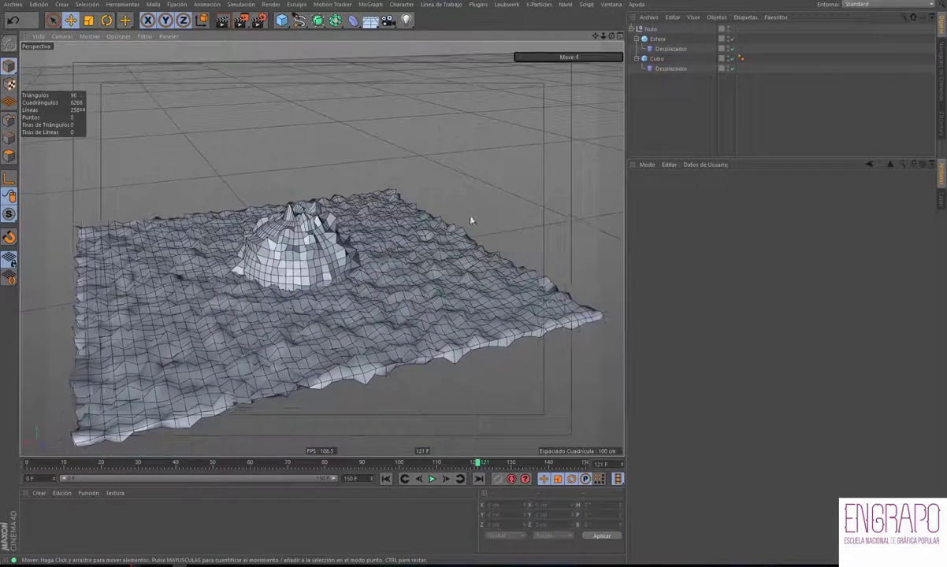
- Switch the Displacer's noise type to Buya and preview the sphere falling
left_click(663, 69)
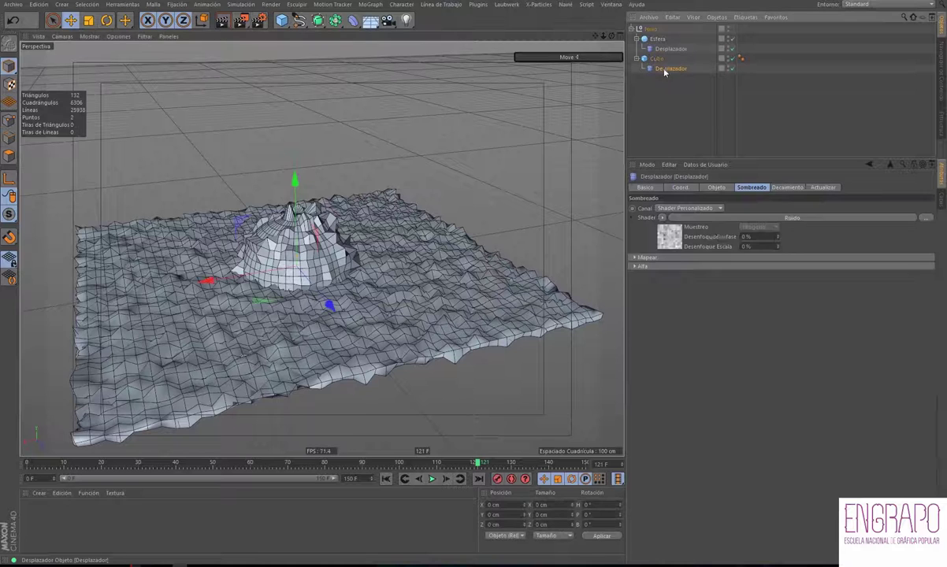
left_click(674, 240)
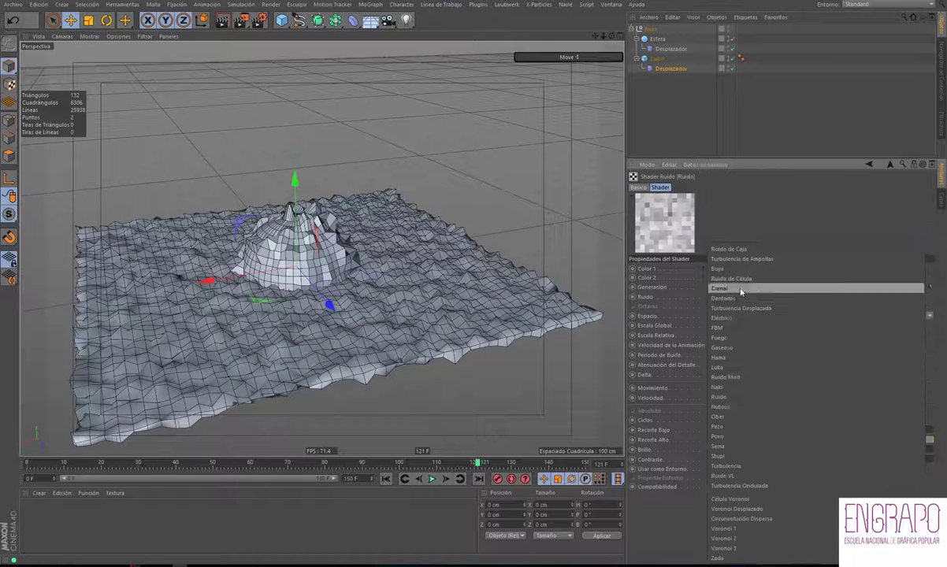
left_click(734, 282)
mouse_move(497, 276)
left_mouse_down("alt")
mouse_move(433, 212)
mouse_move(476, 288)
left_mouse_up("alt")
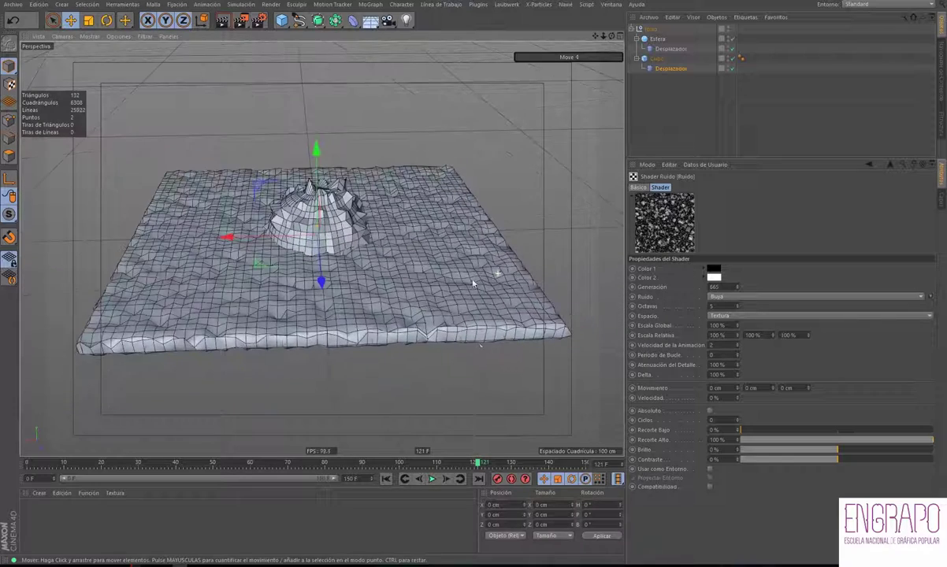
left_click(431, 479)
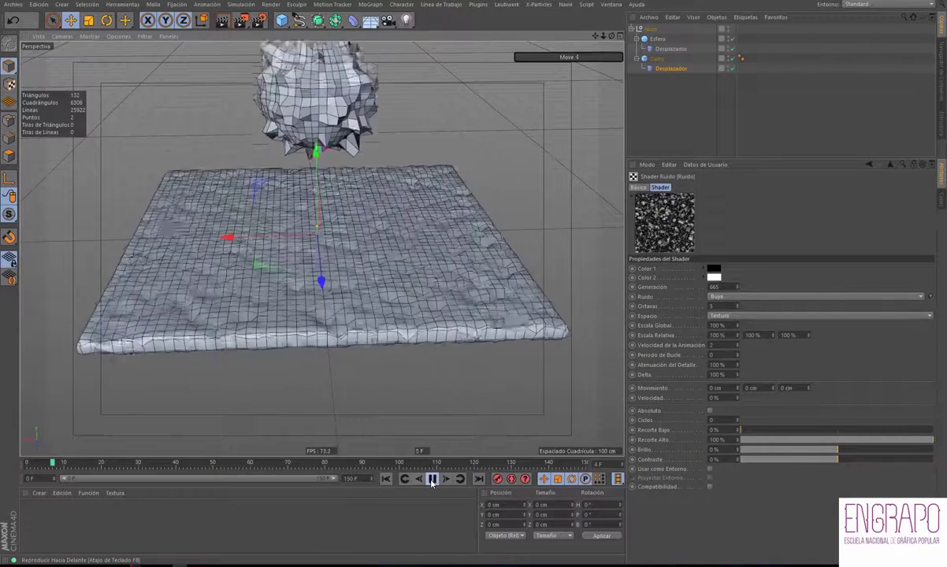
left_click(432, 480)
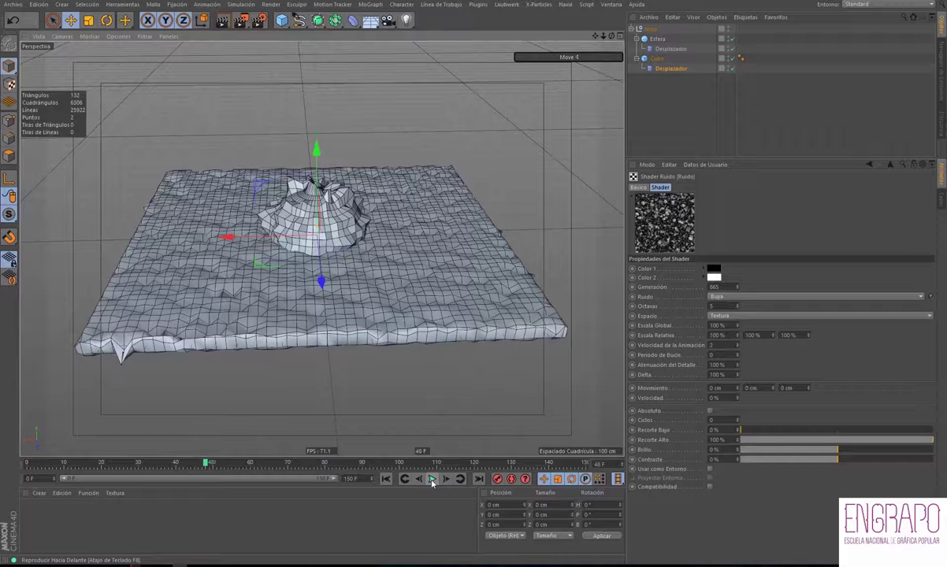
left_click(386, 479)
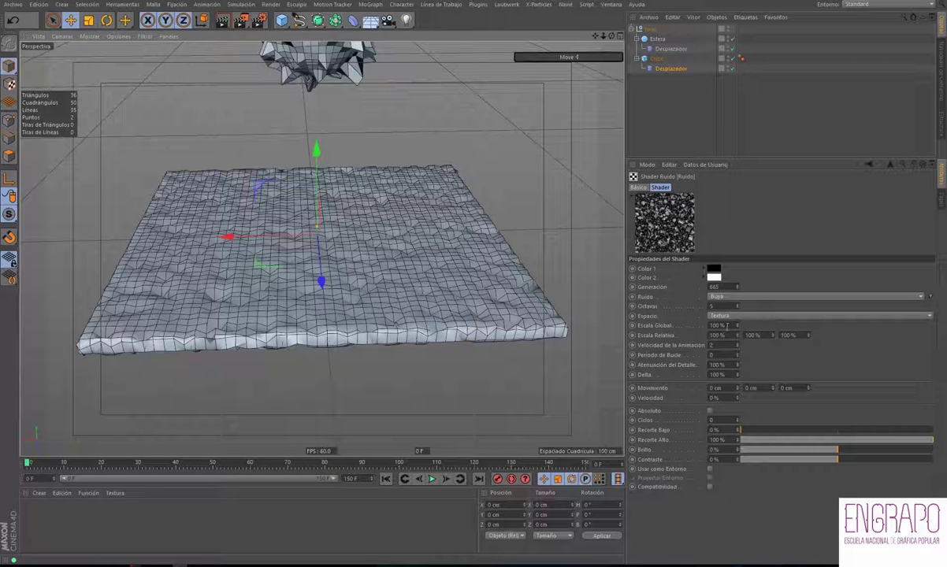
- Set the noise's Escala Global to 200 %, replay the impact, and rewind to frame 0
left_click(726, 326)
type("0")
key("Return")
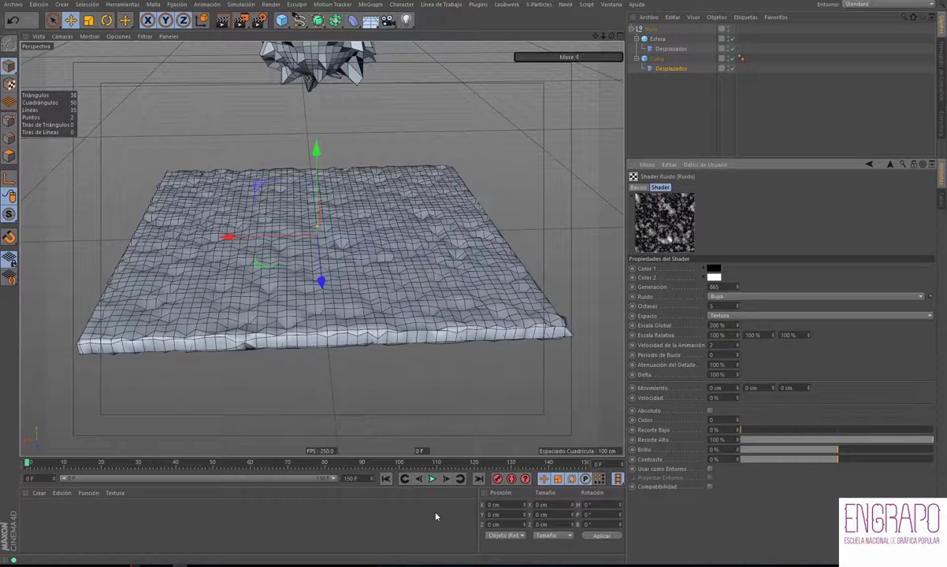
left_click(432, 479)
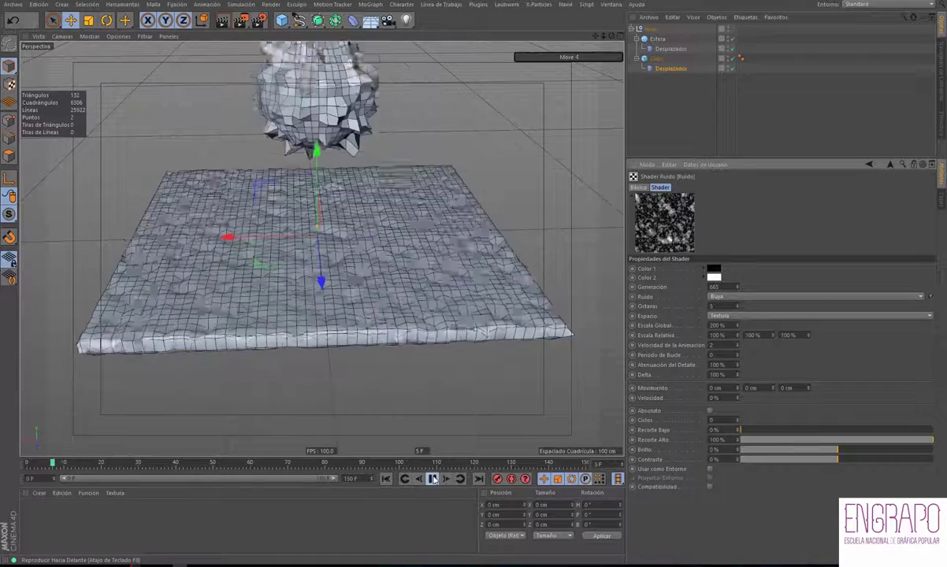
mouse_move(394, 331)
left_mouse_down("alt")
mouse_move(265, 264)
mouse_move(284, 237)
left_mouse_up("alt")
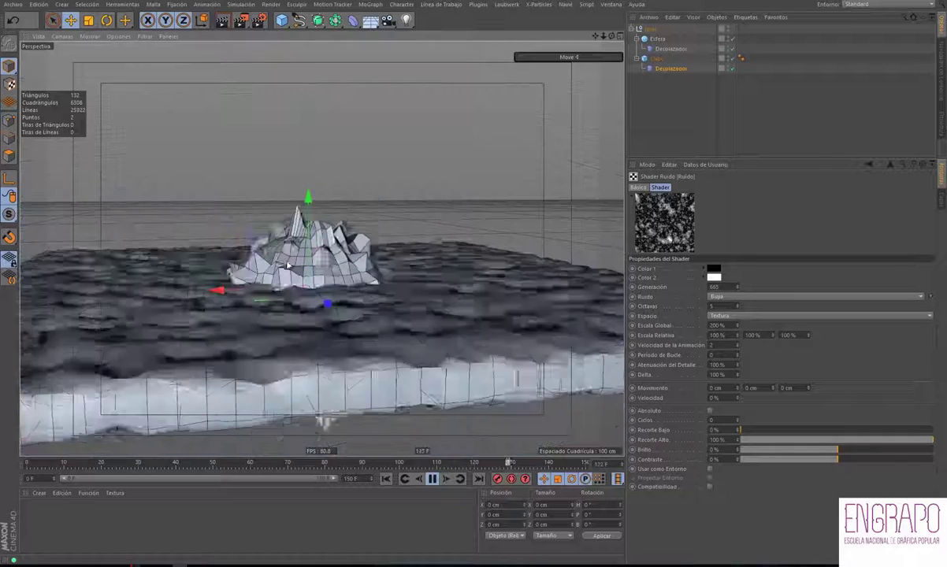
left_click(432, 480)
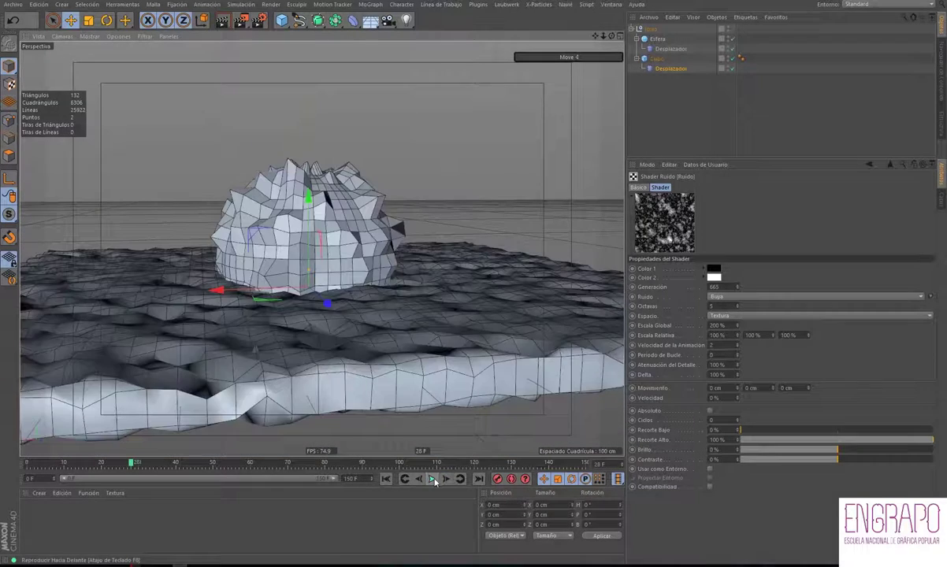
scroll(321, 337, "down", 2)
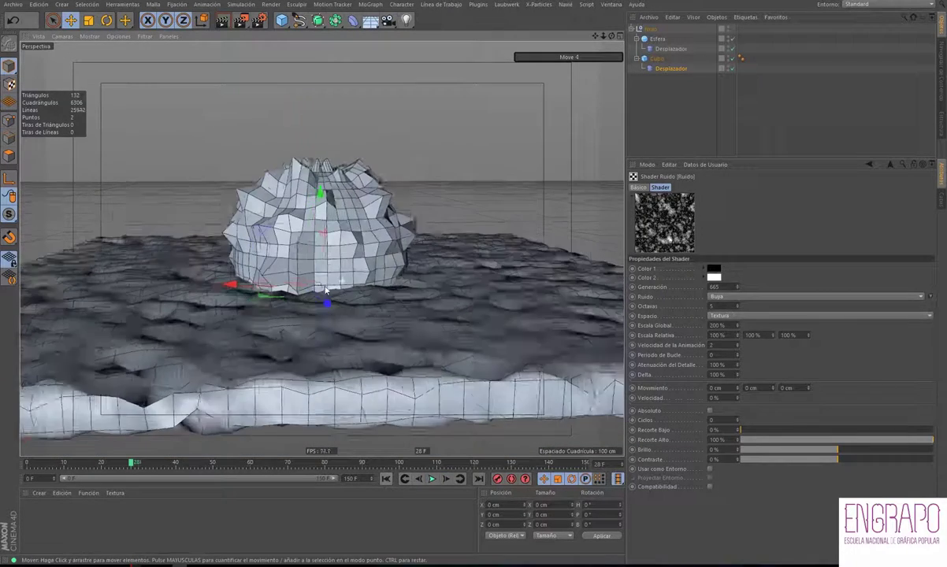
scroll(322, 337, "down", 2)
scroll(321, 337, "down", 2)
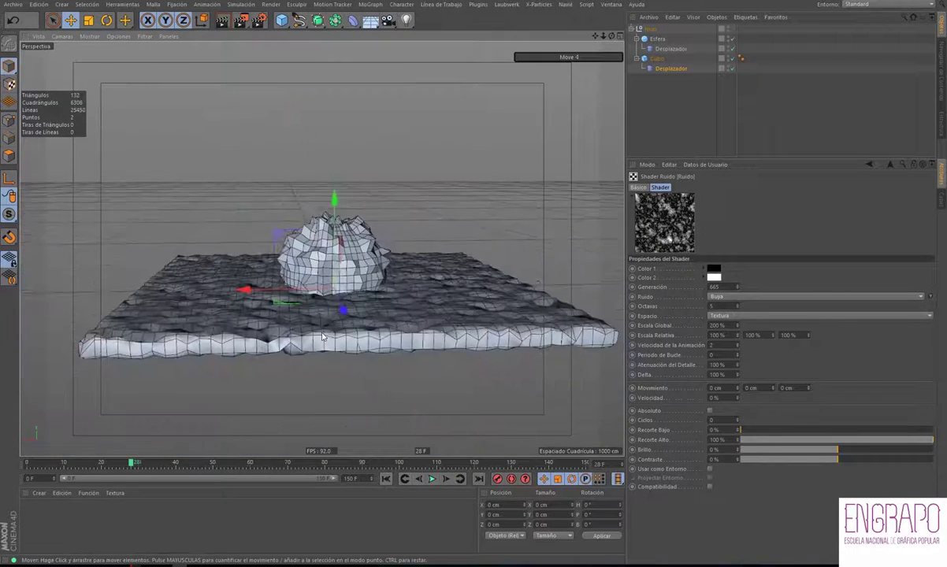
left_click(386, 479)
left_click_drag(386, 292, 700, 235, "alt")
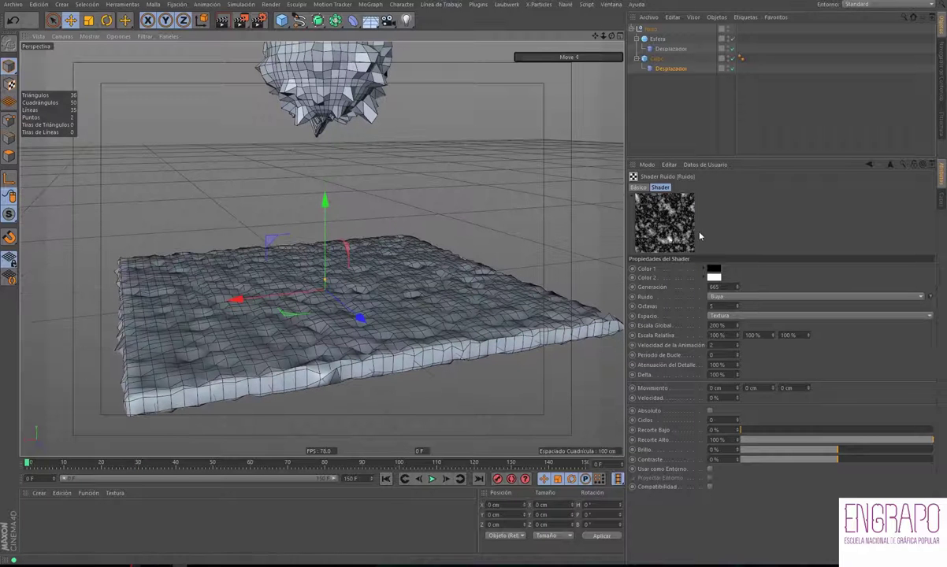
- Switch between the Displacer's Sombreado settings and the Ruido shader settings
left_click(670, 69)
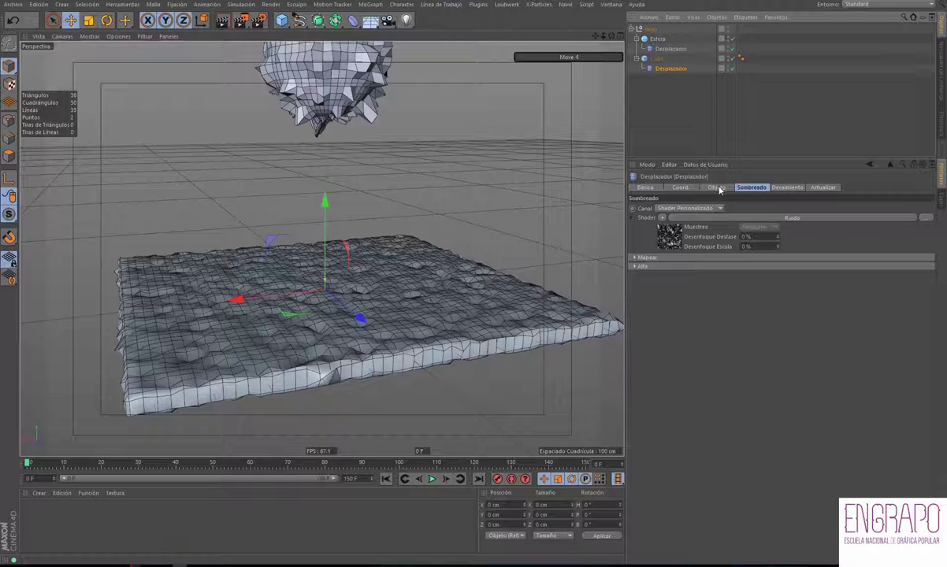
left_click(666, 247)
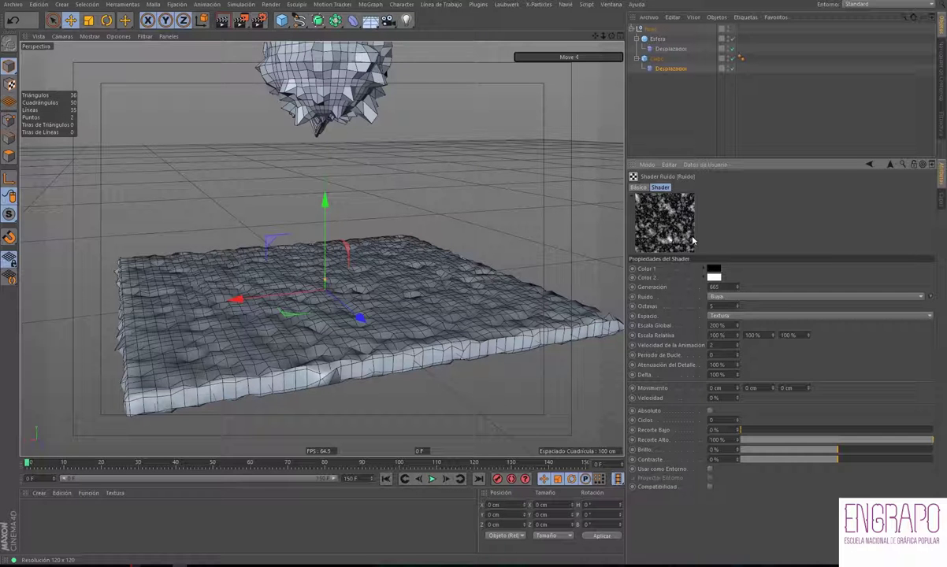
left_click(675, 69)
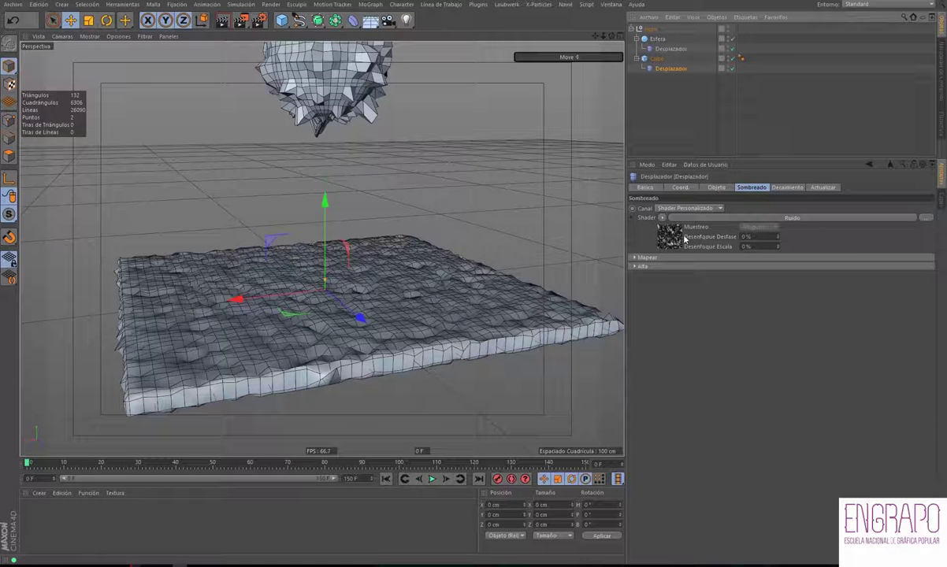
mouse_move(617, 212)
left_mouse_down("alt")
mouse_move(492, 235)
mouse_move(485, 276)
mouse_move(426, 297)
left_mouse_up("alt")
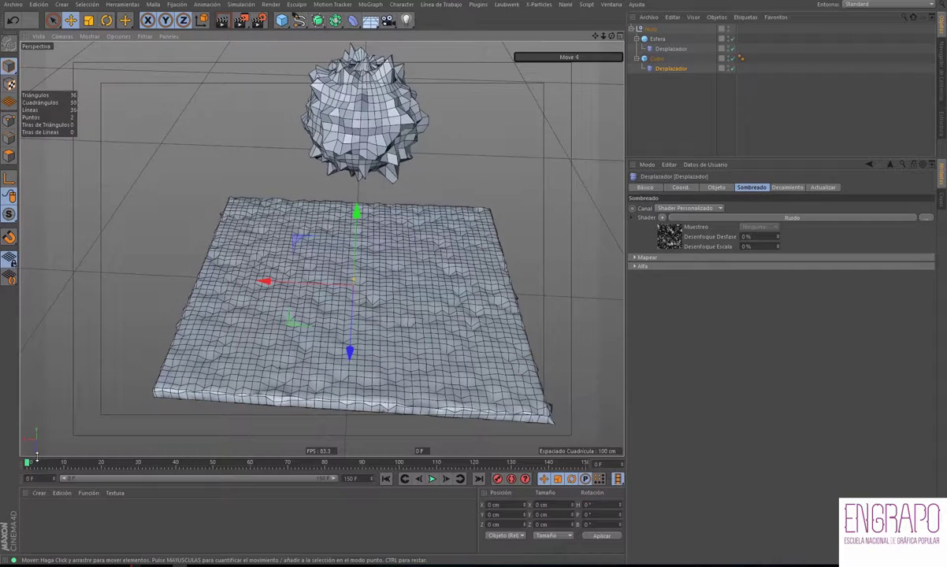
- Scrub to about frame 16 and view the sphere meeting the slab up close
left_click_drag(36, 456, 111, 463)
left_click_drag(389, 272, 402, 292, "alt")
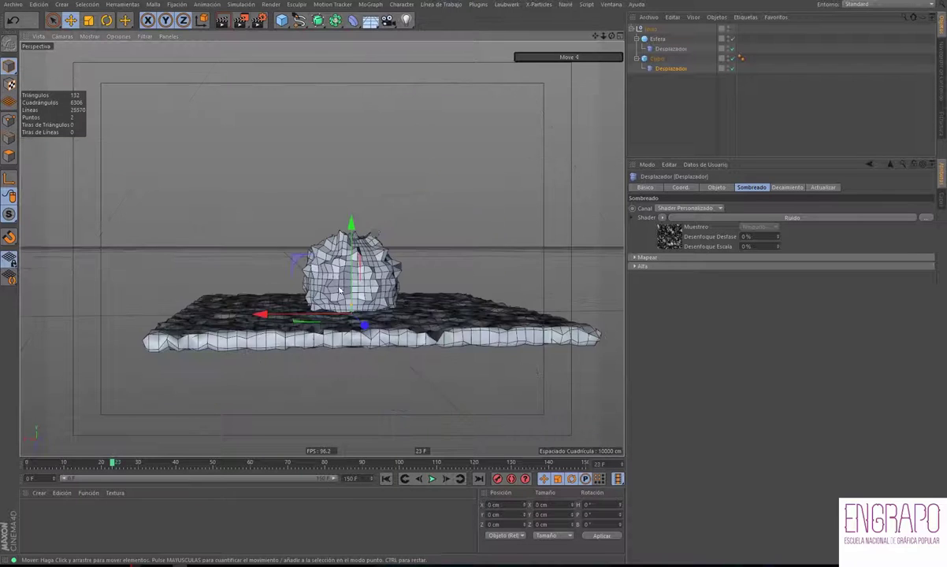
right_click_drag(402, 292, 423, 323, "alt")
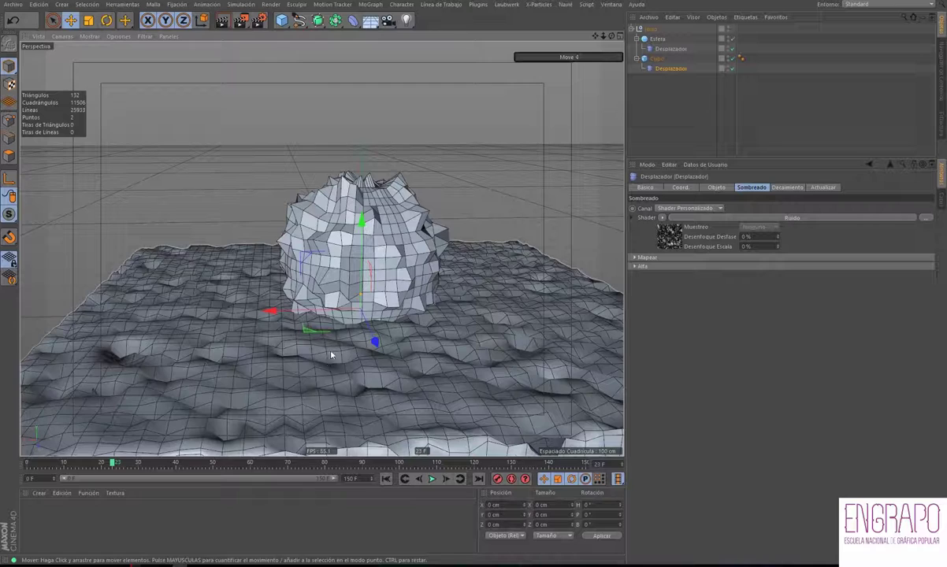
mouse_move(113, 463)
left_mouse_down()
mouse_move(105, 478)
mouse_move(85, 467)
left_mouse_up()
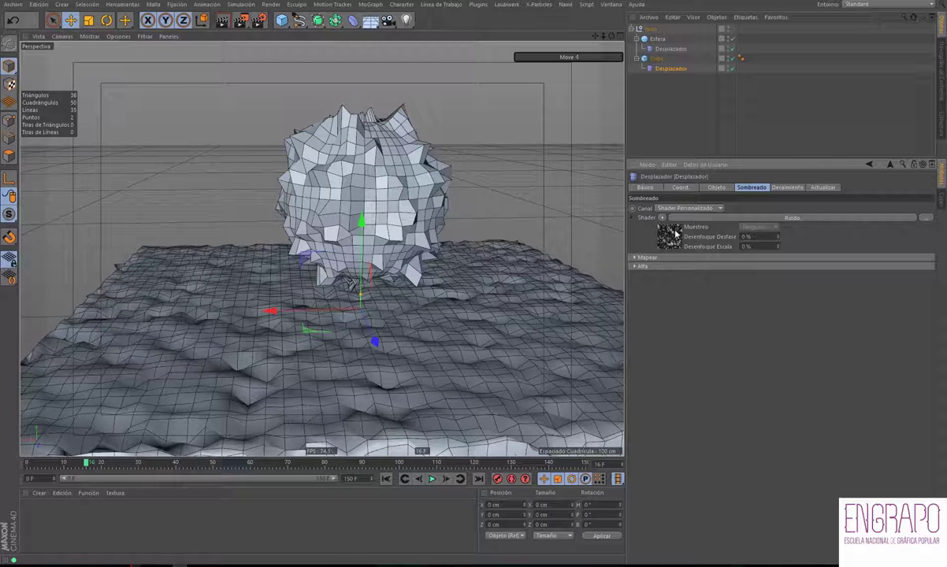
- Replace the displacement noise with a Capa layer shader and toggle its Ruido layer's visibility
left_click(661, 218)
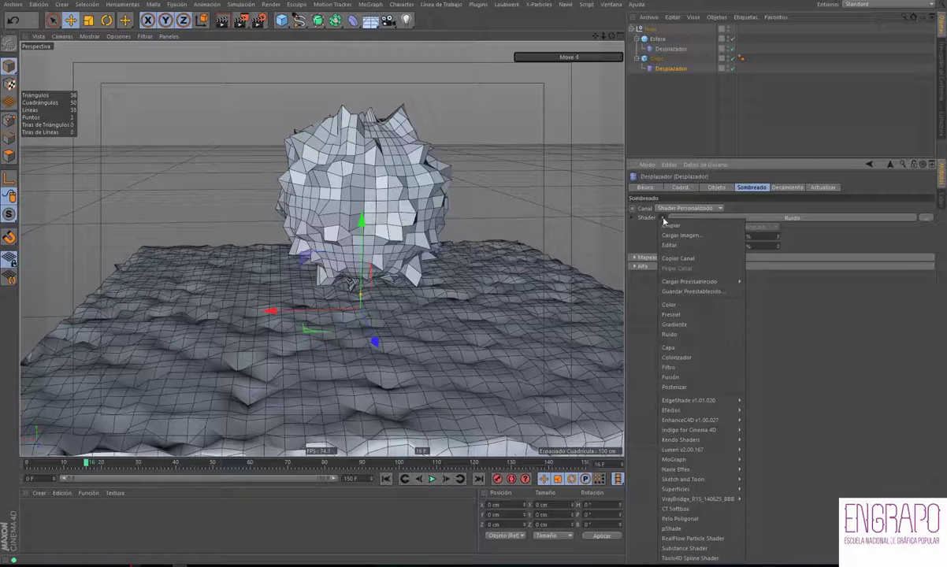
left_click(667, 350)
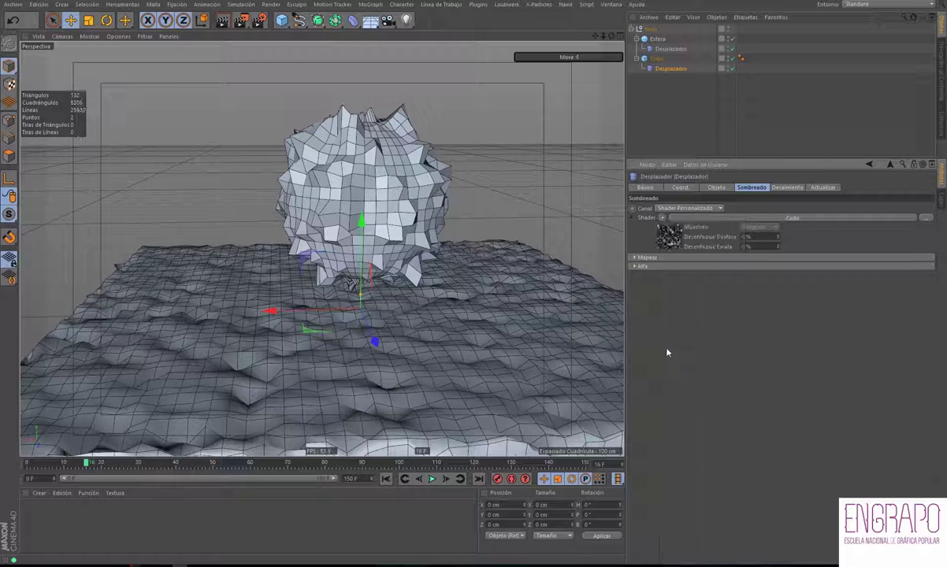
left_click(713, 219)
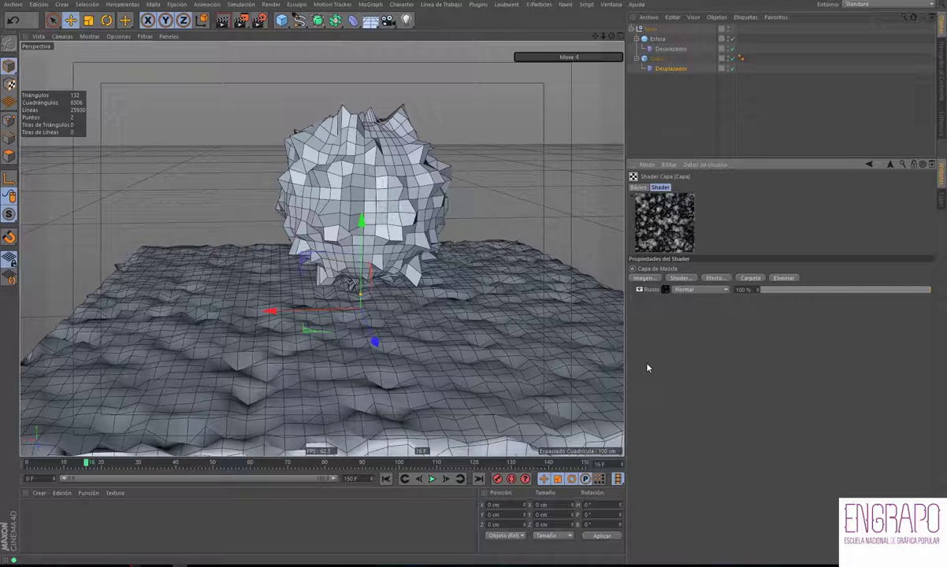
left_click(639, 289)
left_click(639, 290)
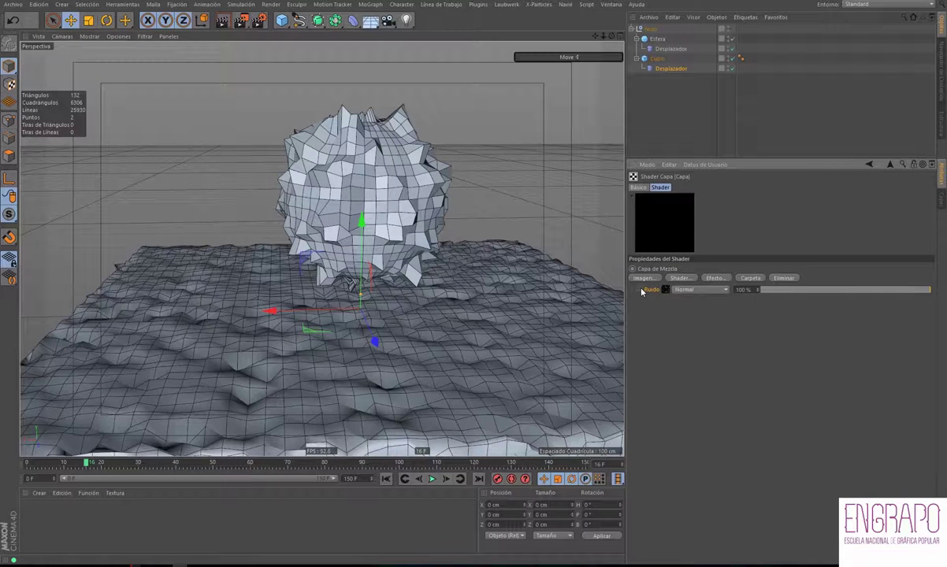
left_click(640, 290)
left_click(640, 290)
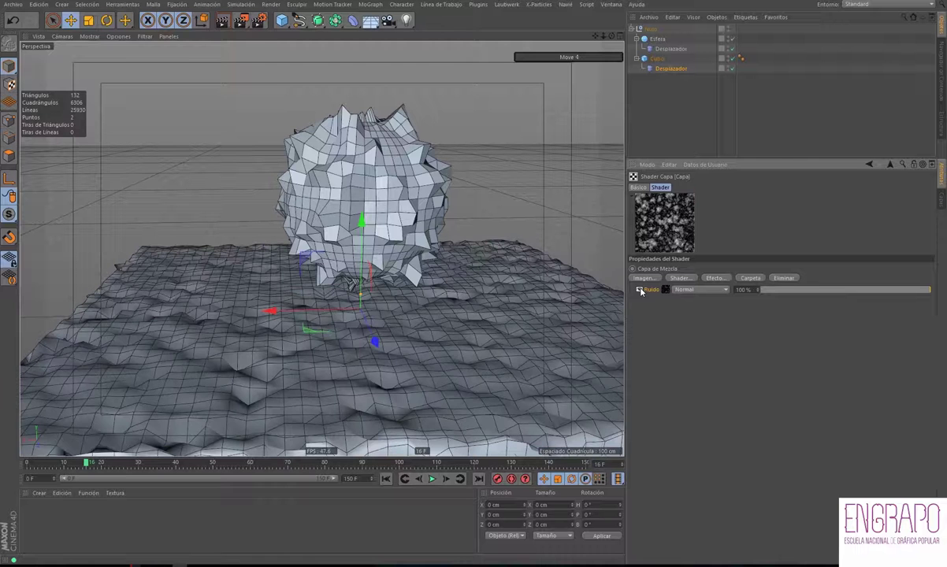
left_click(679, 278)
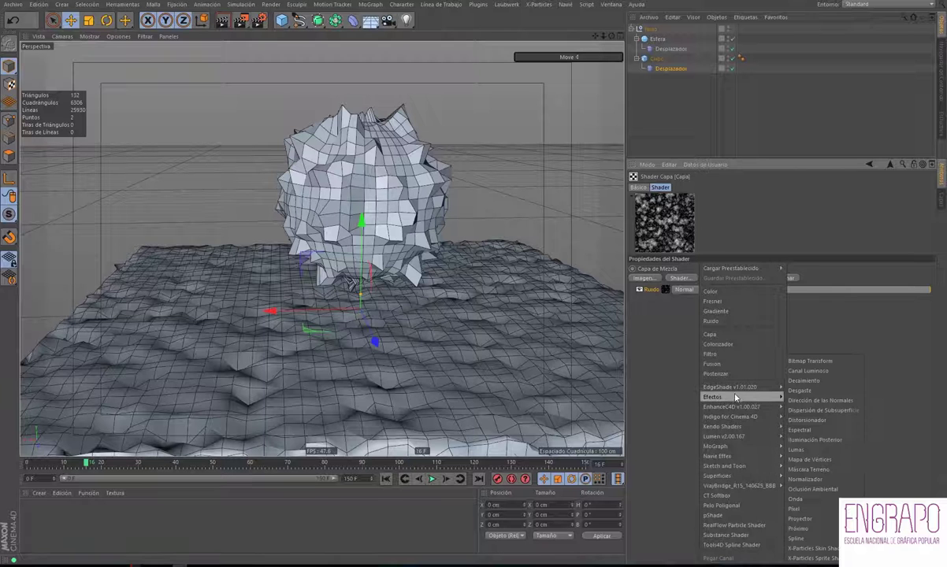
mouse_move(741, 397)
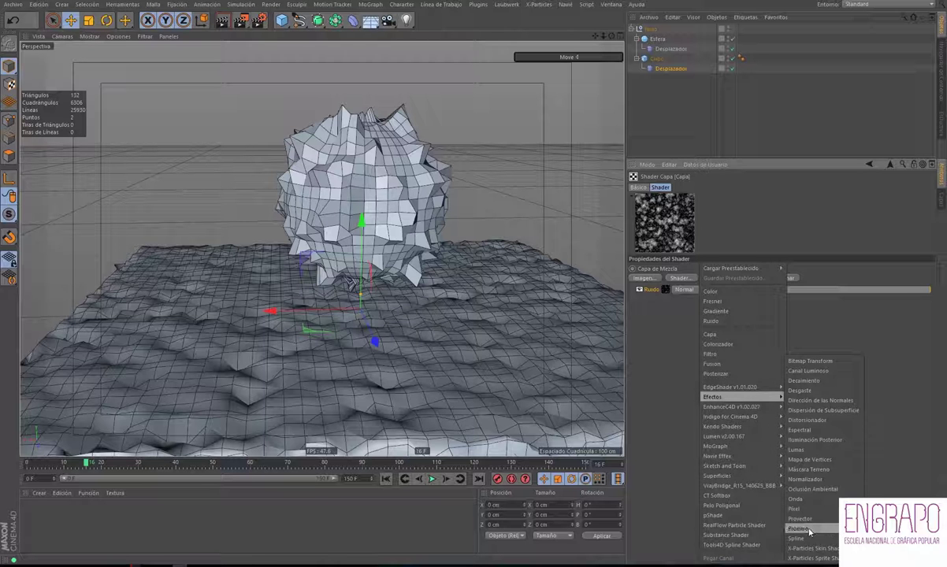
- Add a Próximo layer above Ruido in the floor's Capa shader, then orbit to inspect the now-flat floor
left_click(800, 528)
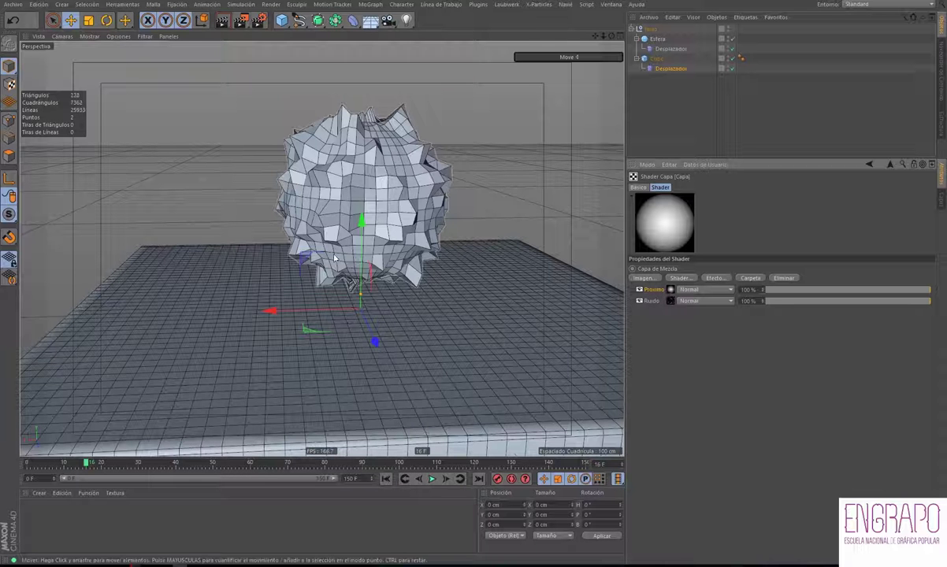
left_click_drag(321, 321, 368, 281, "alt")
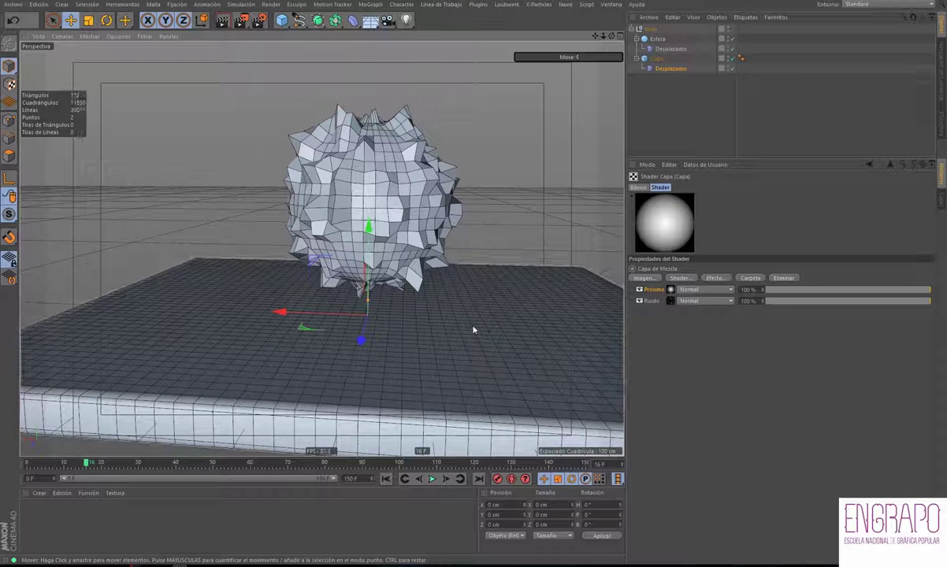
- Drag Esfera into the Próximo shader's Objetos and enable Usar Vértices and Radio del Polígono
left_click(671, 289)
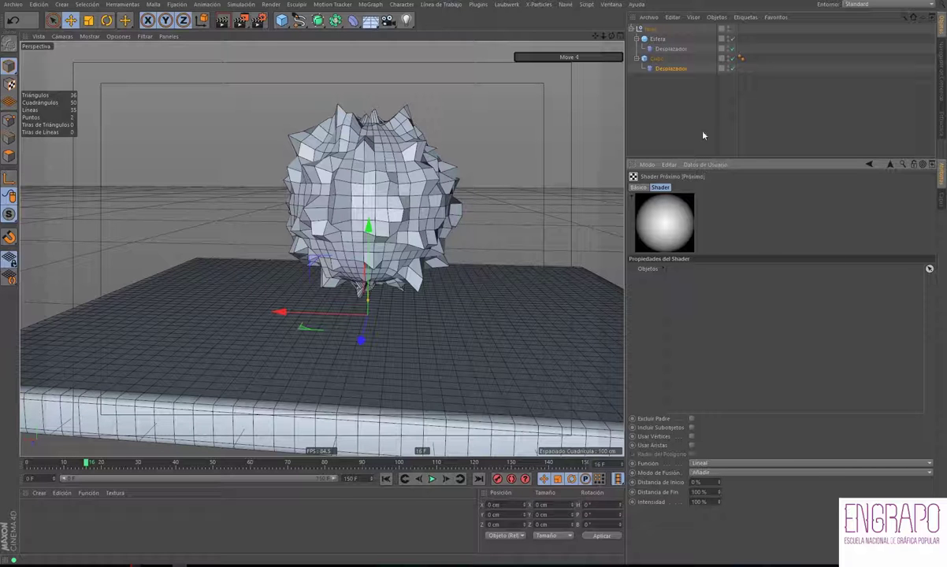
left_click_drag(657, 39, 678, 270)
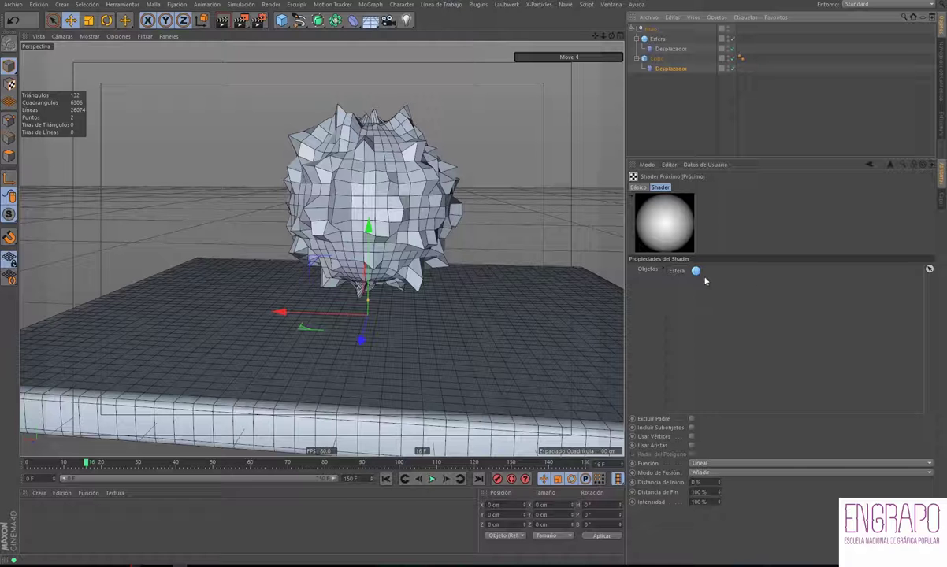
left_click(692, 437)
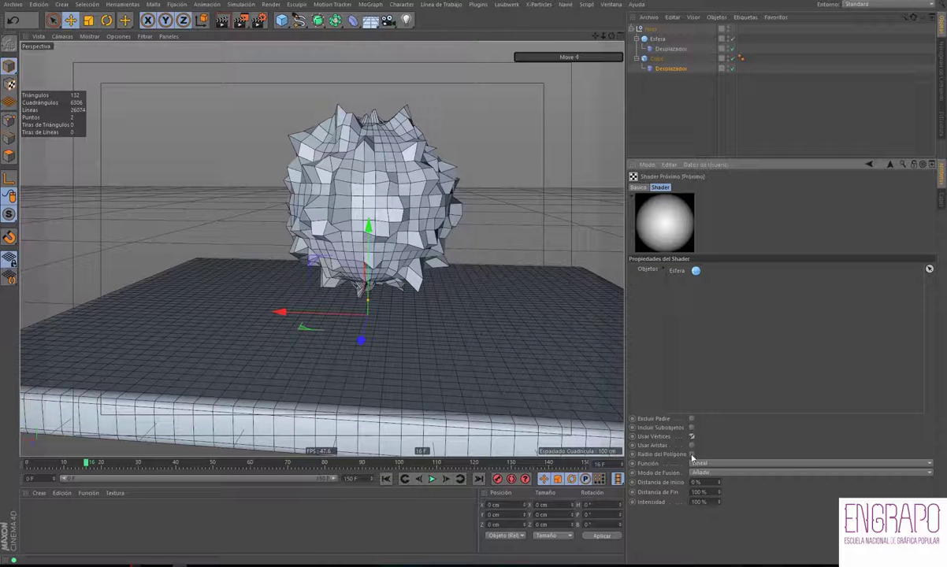
left_click(692, 454)
left_click(670, 68)
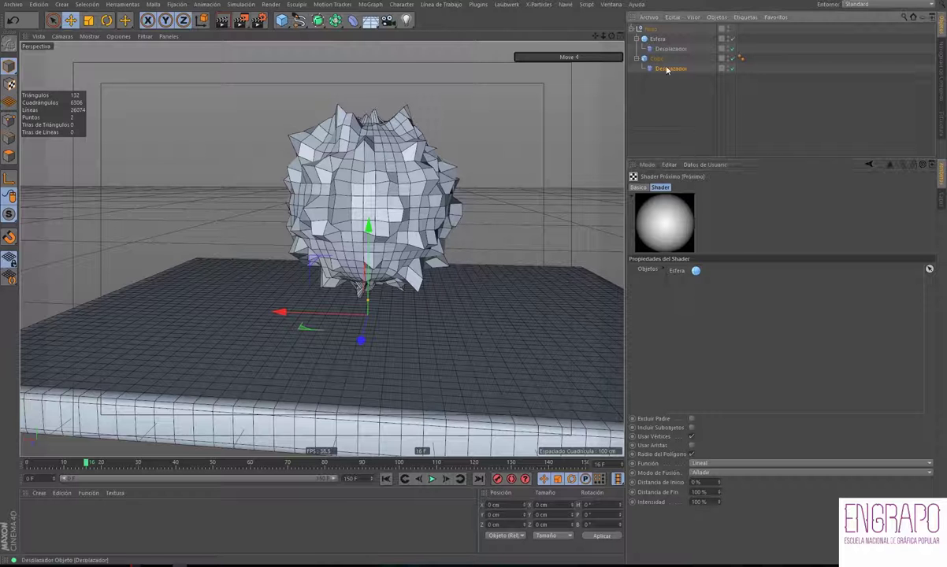
left_click(670, 238)
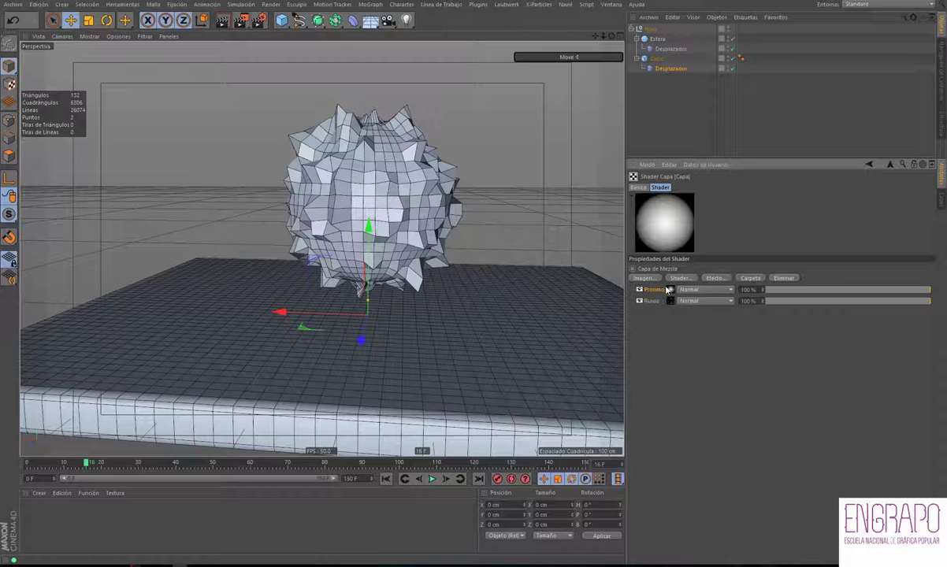
- Set the Próximo layer's blend mode to Máscara de Capa and check the floor
left_click(691, 290)
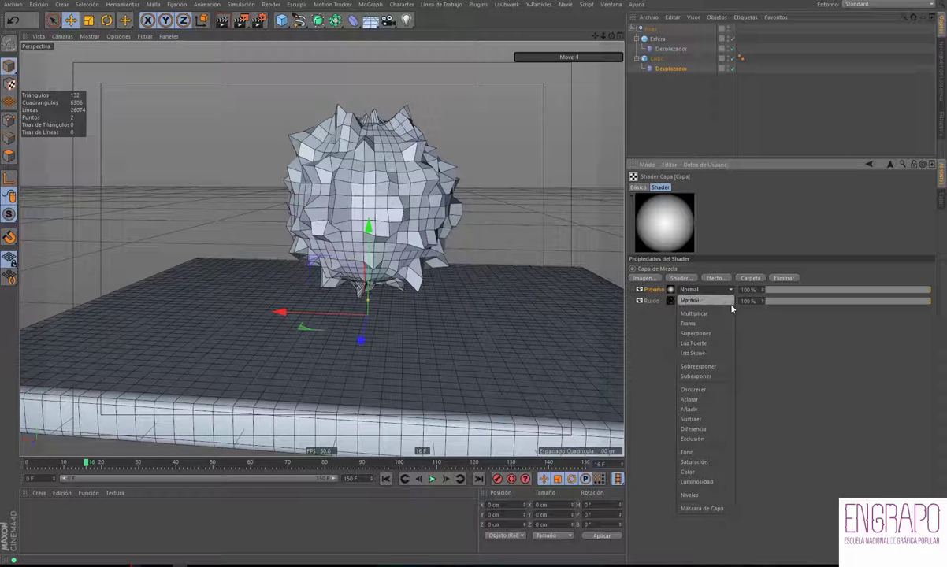
left_click(703, 509)
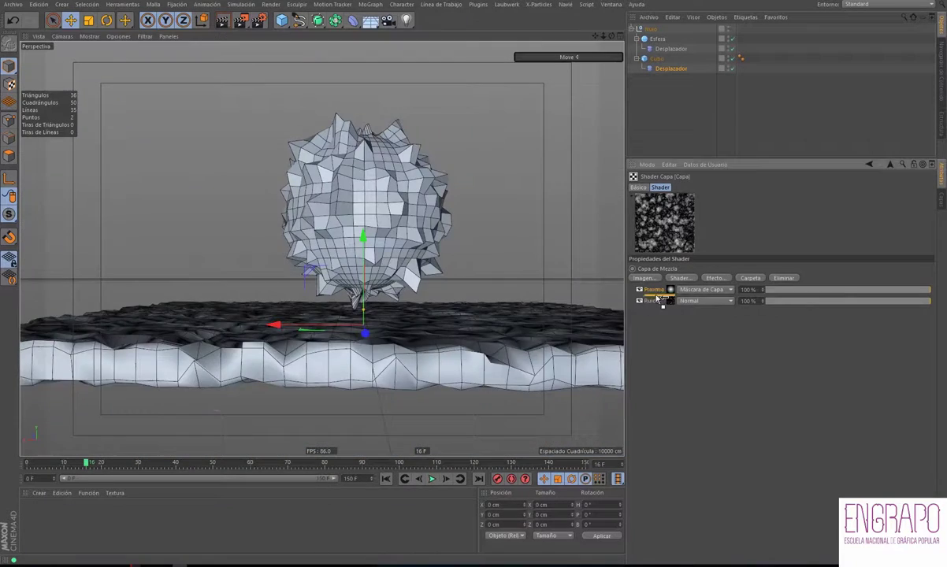
left_click_drag(471, 356, 478, 368, "alt")
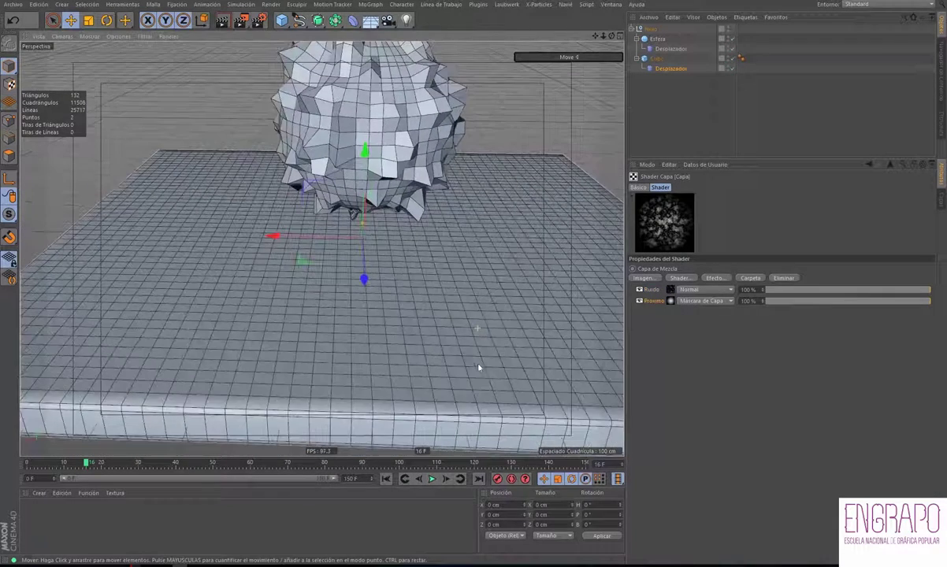
left_click_drag(447, 275, 450, 316, "alt")
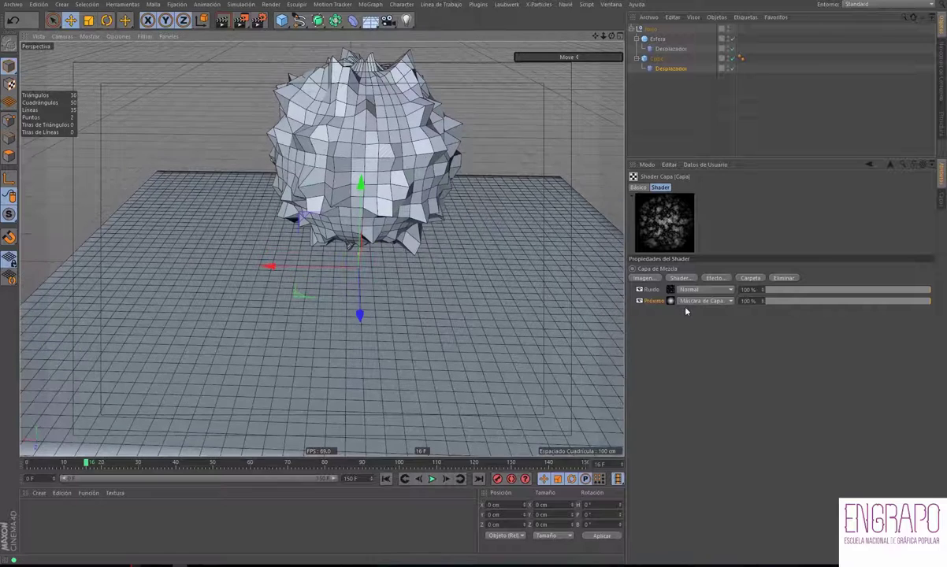
- Reorder the Próximo and Ruido layers, toggle a layer, and scrub frames 33 to 17 to compare
left_click_drag(668, 302, 667, 291)
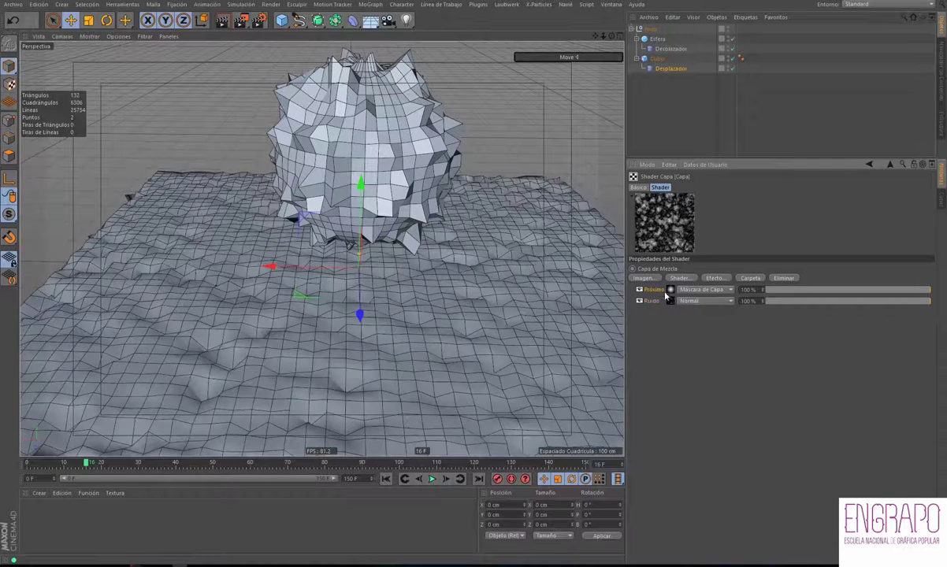
left_click_drag(448, 275, 445, 246, "alt")
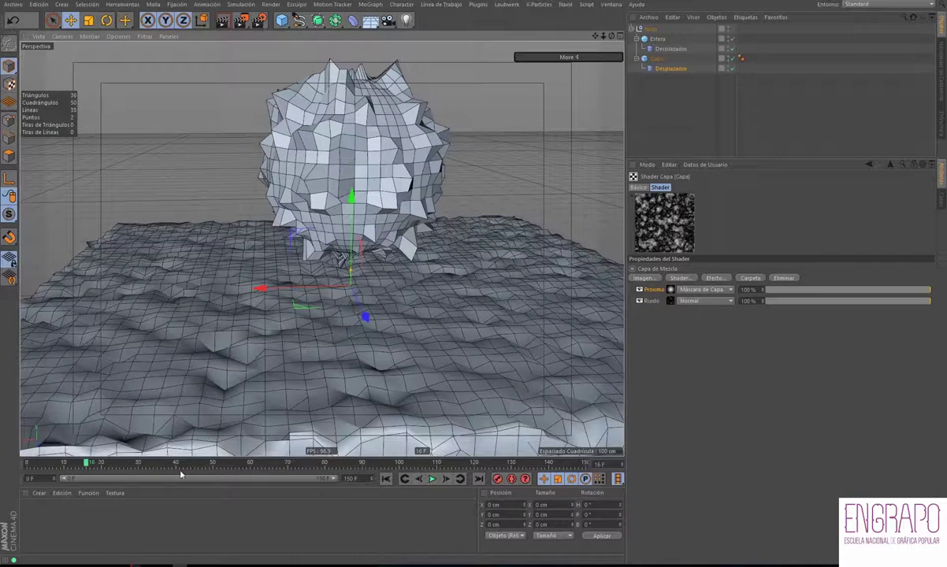
mouse_move(87, 462)
left_mouse_down()
mouse_move(144, 457)
mouse_move(27, 462)
left_mouse_up()
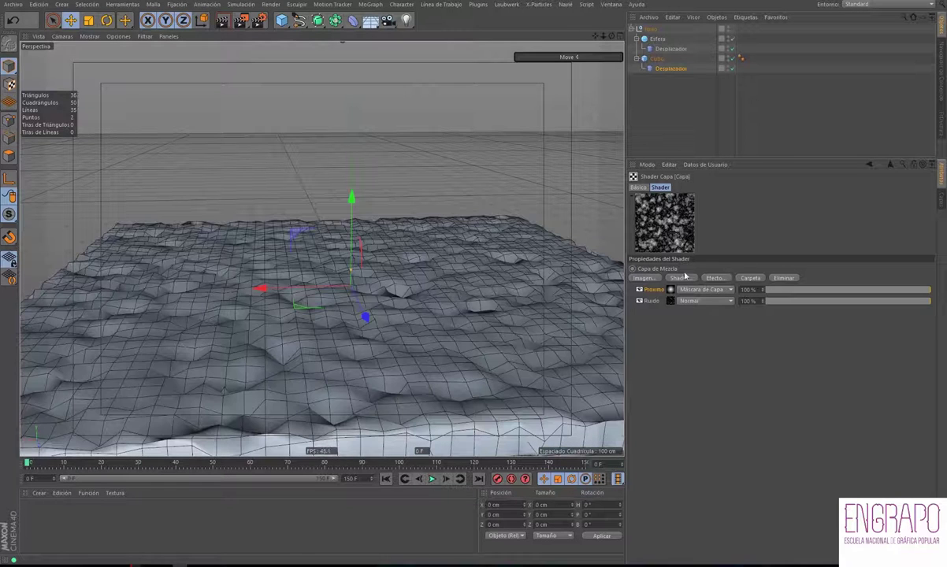
left_click_drag(675, 291, 644, 304)
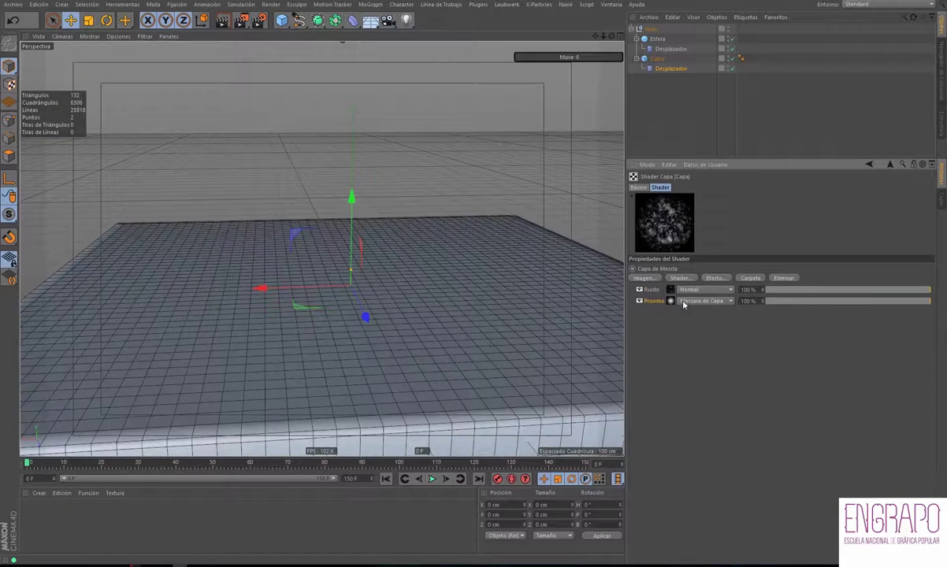
left_click(639, 301)
left_click(639, 301)
mouse_move(24, 463)
left_mouse_down()
mouse_move(216, 462)
mouse_move(90, 462)
mouse_move(104, 462)
left_mouse_up()
- Review the Próximo and displacer settings, deselect everything, and start a new empty project
left_click(670, 300)
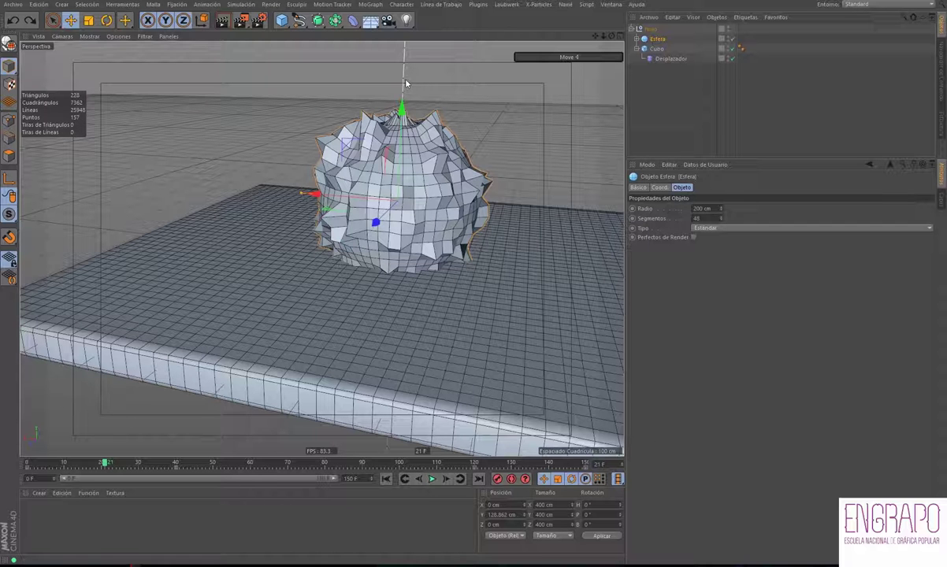
left_click(671, 58)
left_click(668, 235)
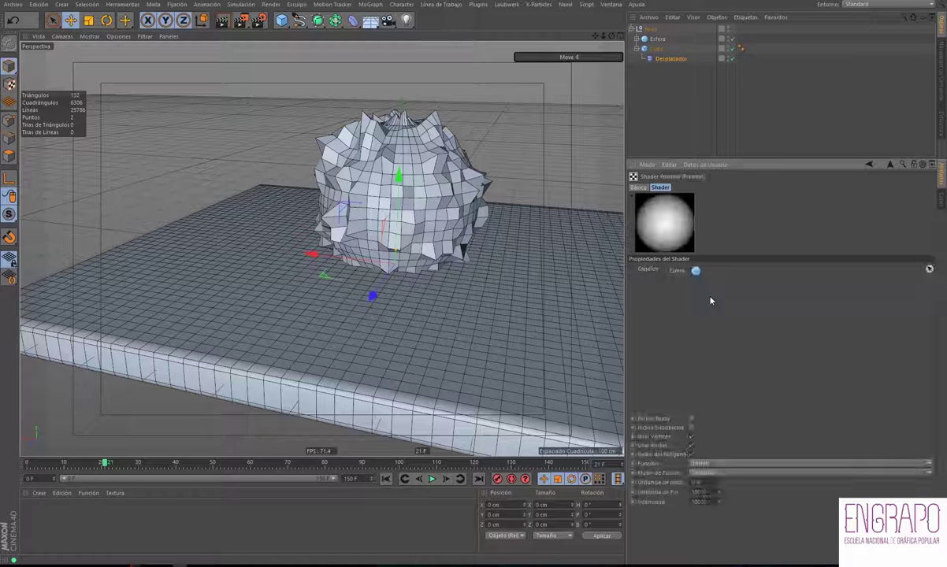
left_click(655, 112)
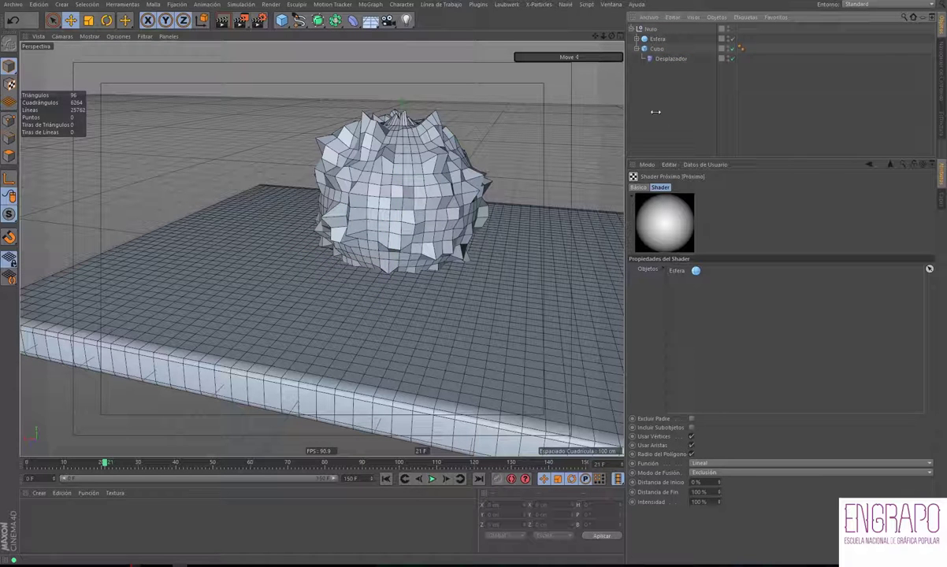
left_click(12, 4)
left_click(32, 15)
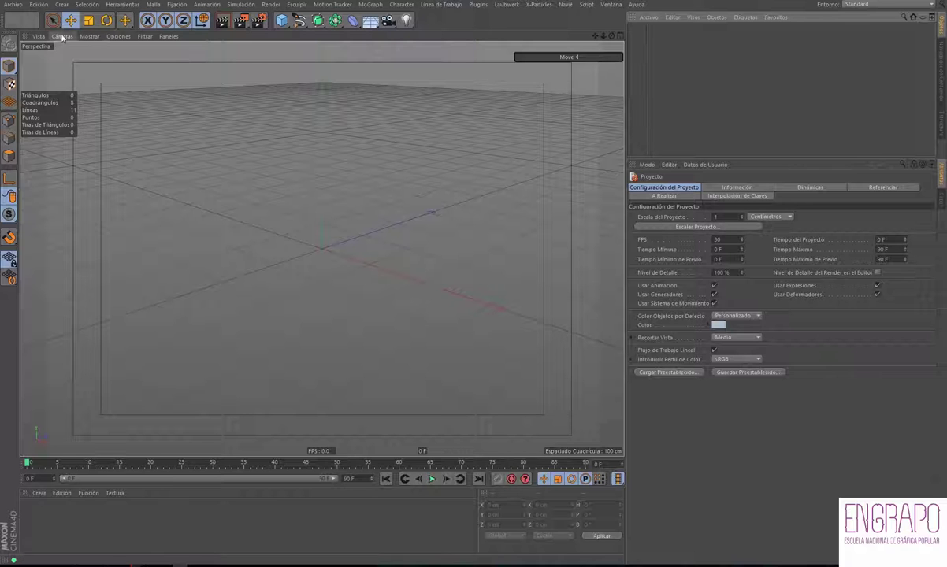
- Add a 100 cm, 24-segment Esfera and display it with Gouraud shading plus lines
left_click(62, 4)
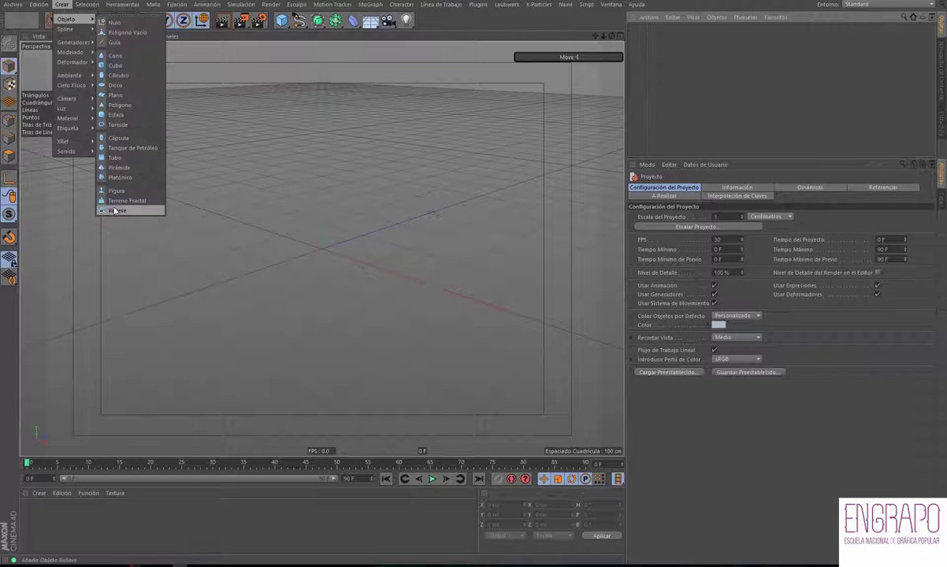
mouse_move(67, 18)
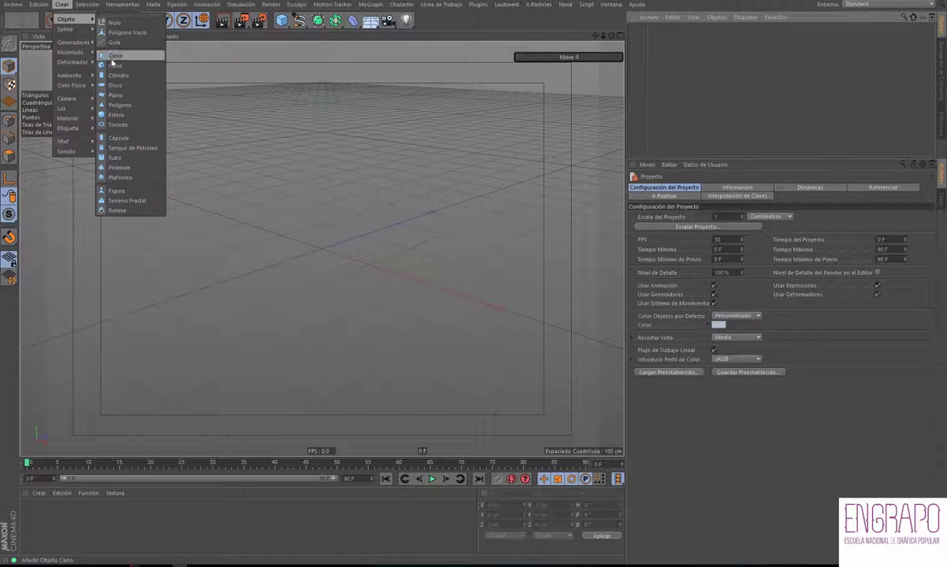
left_click(115, 114)
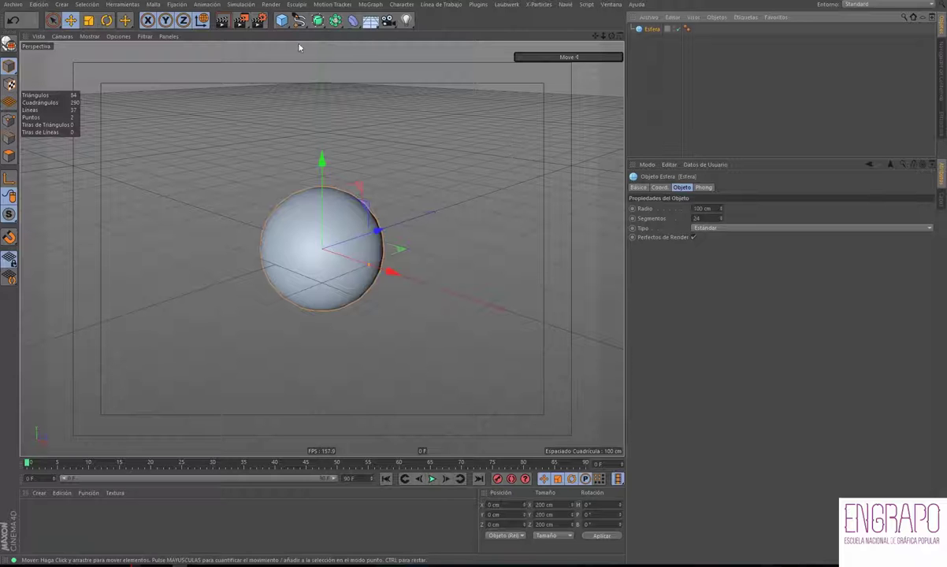
left_click(89, 36)
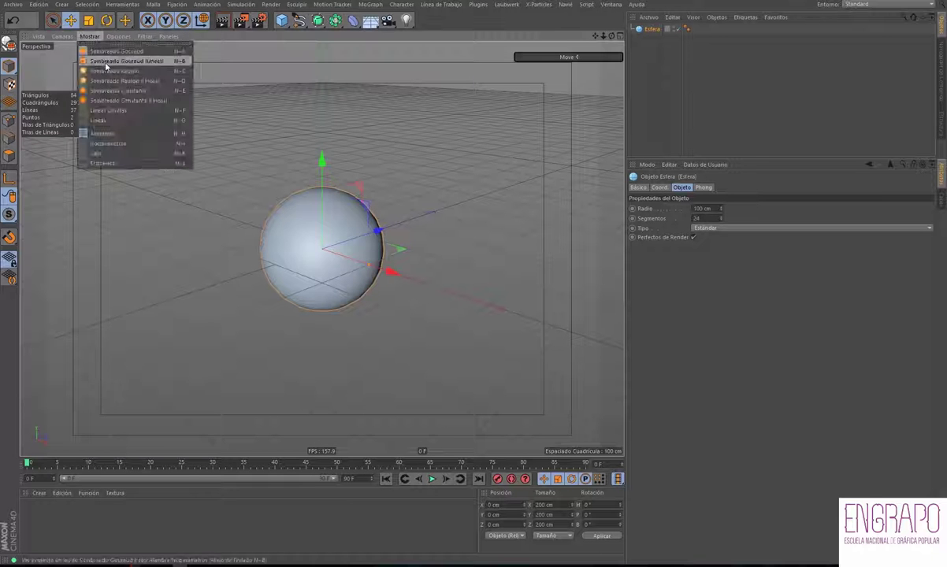
left_click(105, 64)
mouse_move(366, 158)
left_mouse_down("alt")
mouse_move(405, 148)
mouse_move(316, 160)
mouse_move(307, 223)
left_mouse_up("alt")
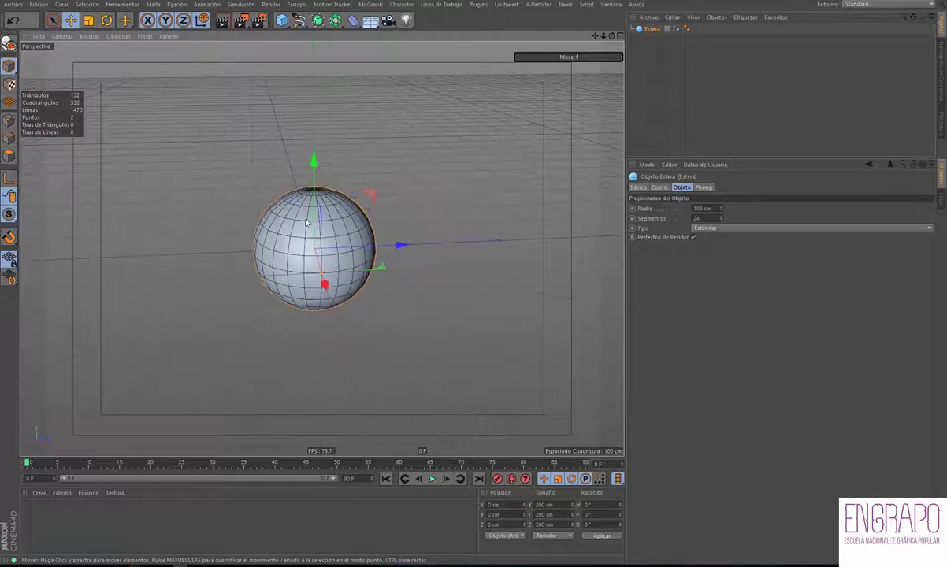
scroll(307, 223, "up", 4)
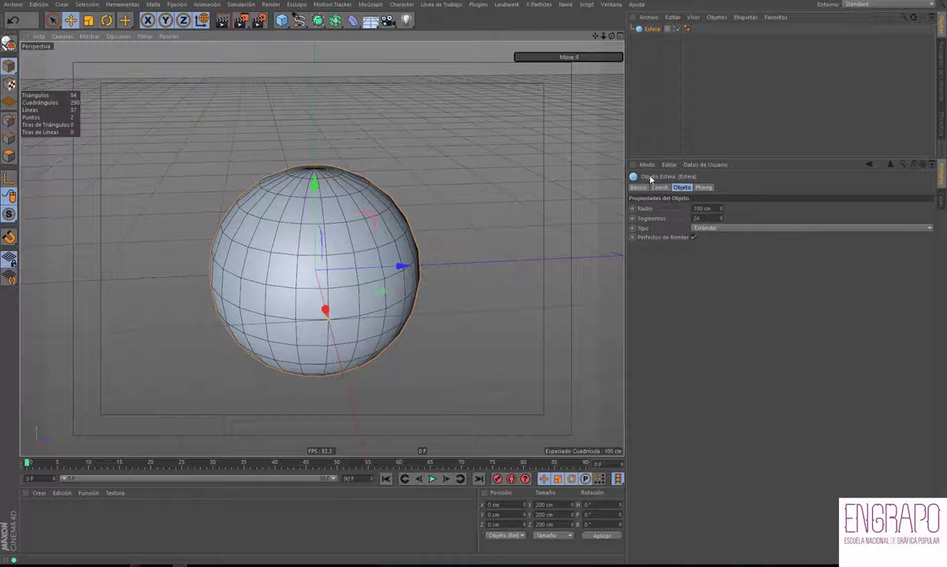
mouse_move(503, 233)
left_mouse_down("alt")
mouse_move(458, 204)
mouse_move(500, 217)
left_mouse_up("alt")
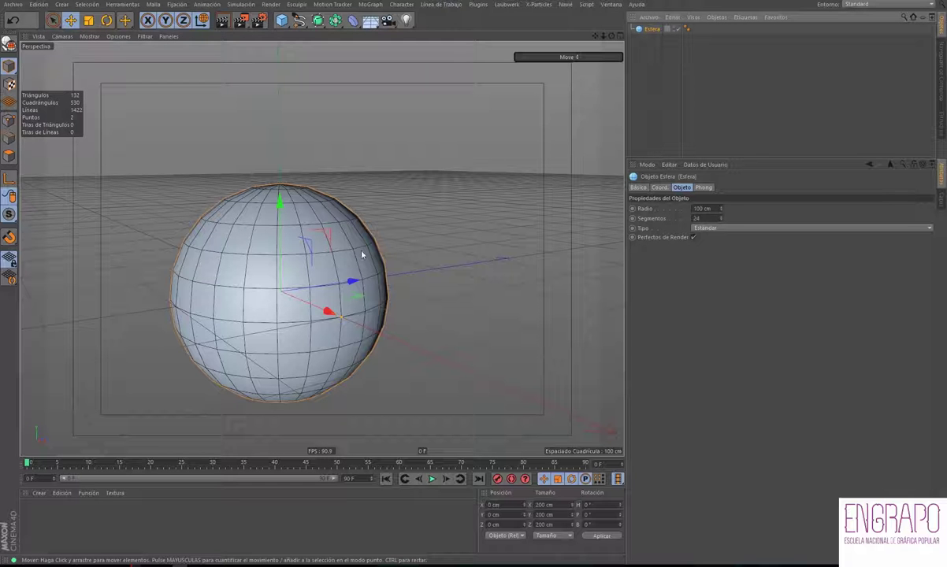
- Copy and paste the sphere to create Esfera.1, then move it around
mouse_move(362, 254)
left_mouse_down("alt")
mouse_move(390, 190)
mouse_move(392, 201)
mouse_move(451, 204)
mouse_move(372, 224)
mouse_move(380, 236)
mouse_move(418, 236)
left_mouse_up("alt")
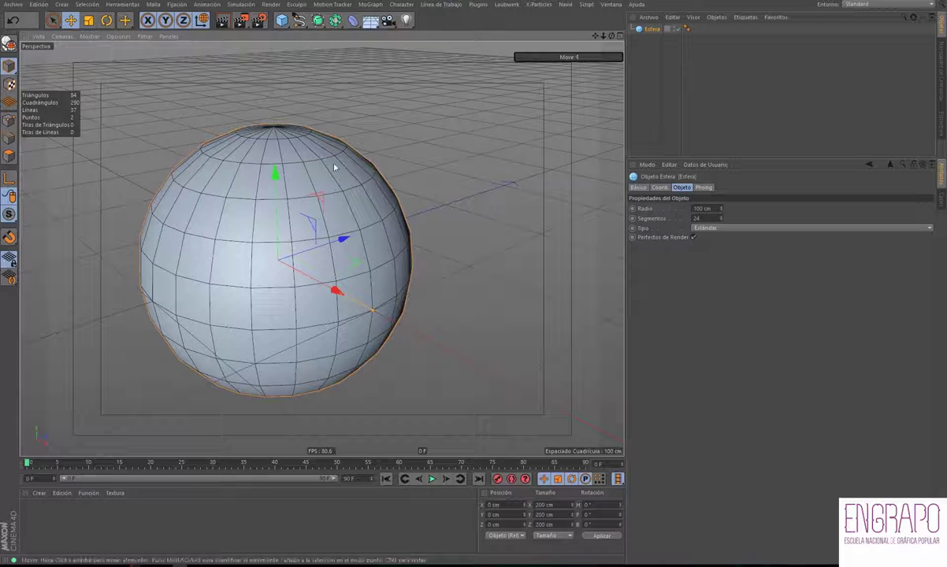
key("ctrl+c")
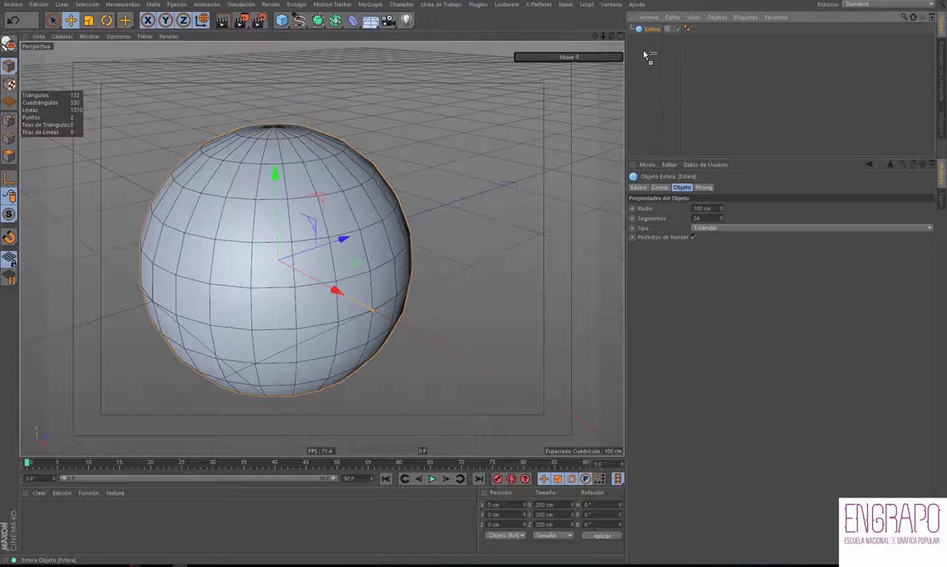
key("ctrl+v")
left_click(644, 64)
left_click(653, 38)
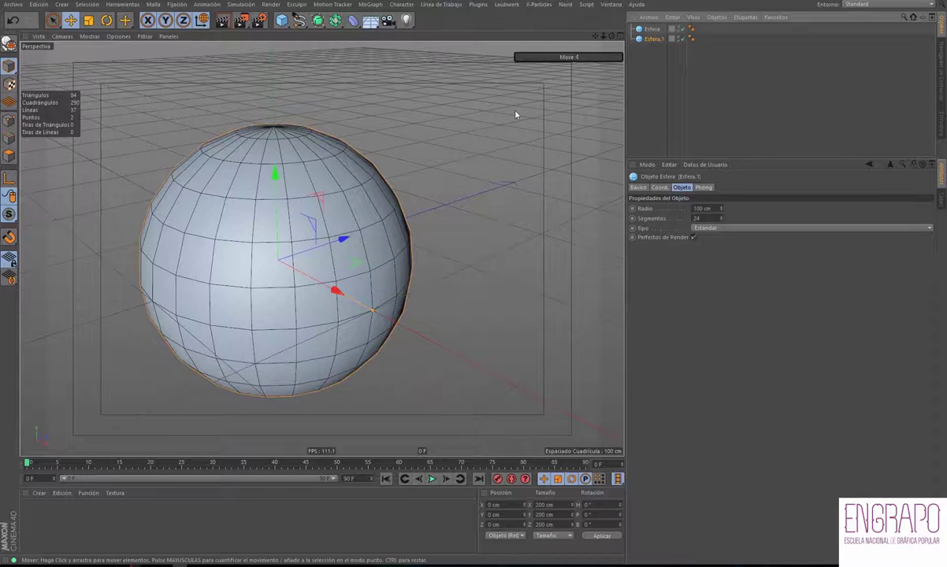
left_click_drag(445, 182, 409, 194)
left_click_drag(465, 169, 57, 196)
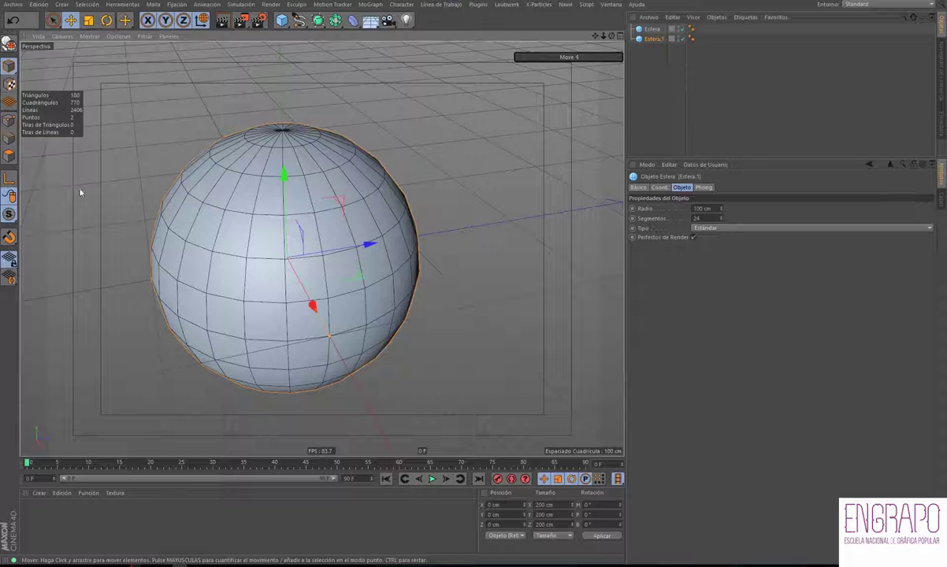
- Make Esfera.1 editable with C and slide it along Z to -235.346 cm beside the original
left_click(654, 55)
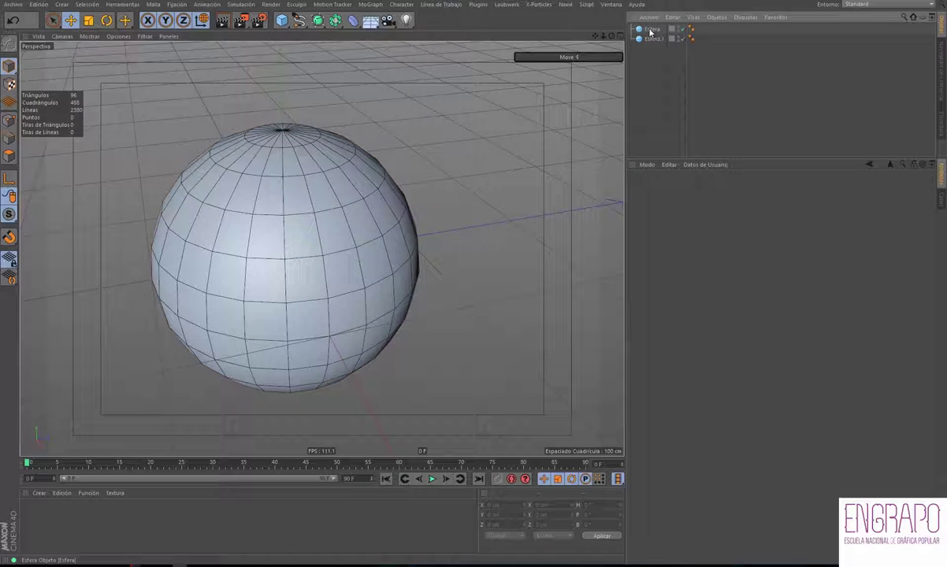
left_click(651, 40)
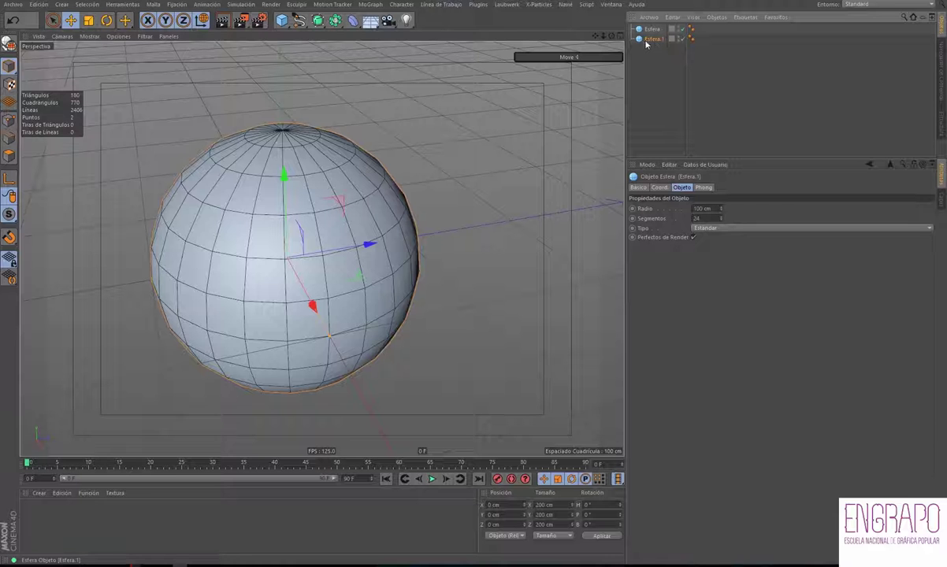
key("c")
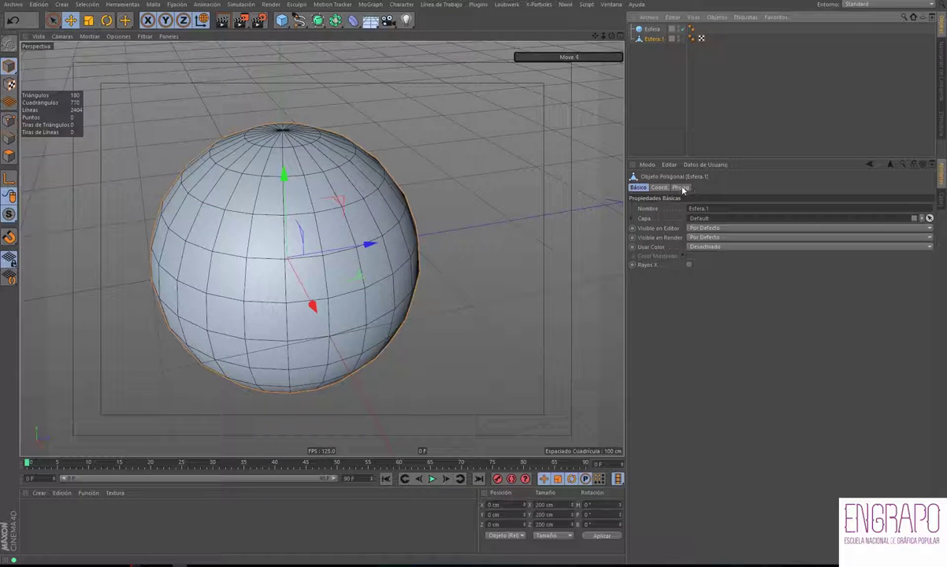
left_click(651, 29)
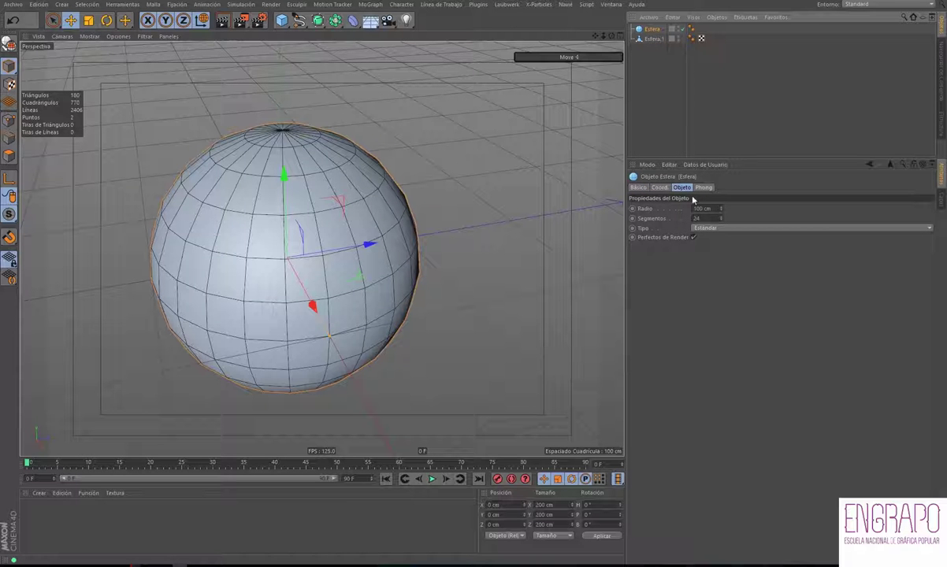
left_click(653, 39)
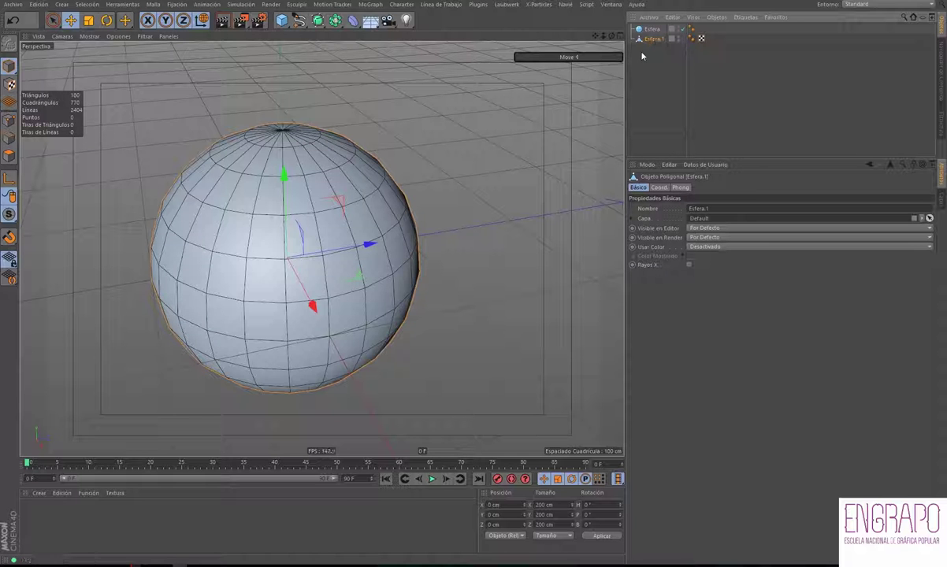
mouse_move(369, 245)
left_mouse_down()
mouse_move(47, 313)
mouse_move(323, 258)
mouse_move(387, 264)
left_mouse_up()
right_click_drag(450, 232, 370, 237, "alt")
mouse_move(370, 237)
left_mouse_down("alt")
mouse_move(426, 227)
mouse_move(407, 249)
mouse_move(297, 245)
mouse_move(295, 277)
left_mouse_up("alt")
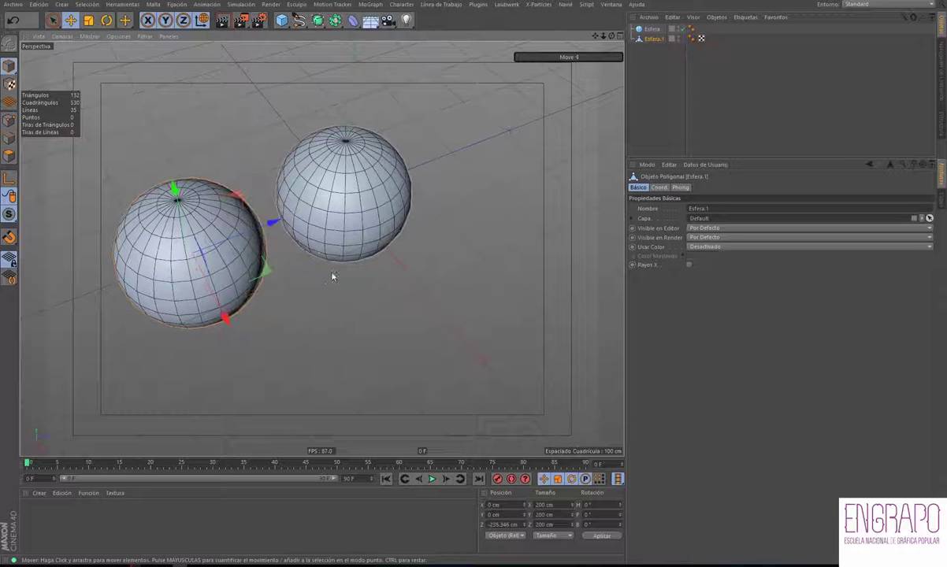
- Add a cube and move it along X away from the spheres
left_click(61, 5)
mouse_move(67, 19)
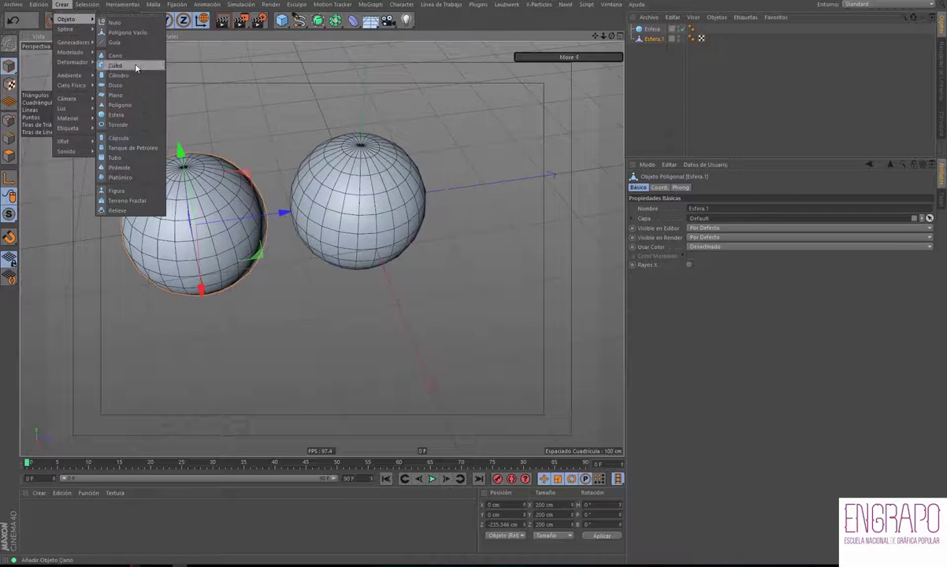
left_click(136, 67)
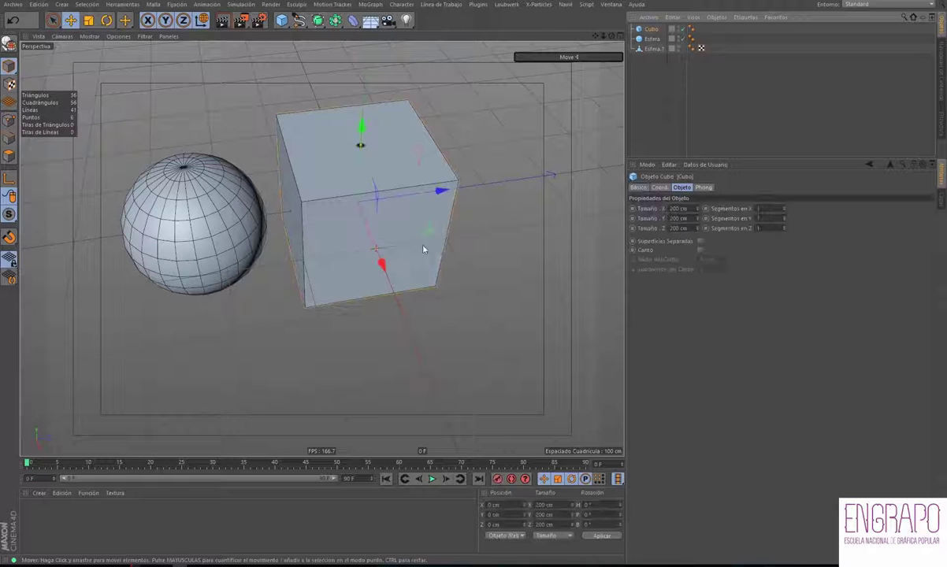
mouse_move(383, 264)
left_mouse_down()
mouse_move(431, 398)
mouse_move(414, 329)
mouse_move(454, 327)
left_mouse_up()
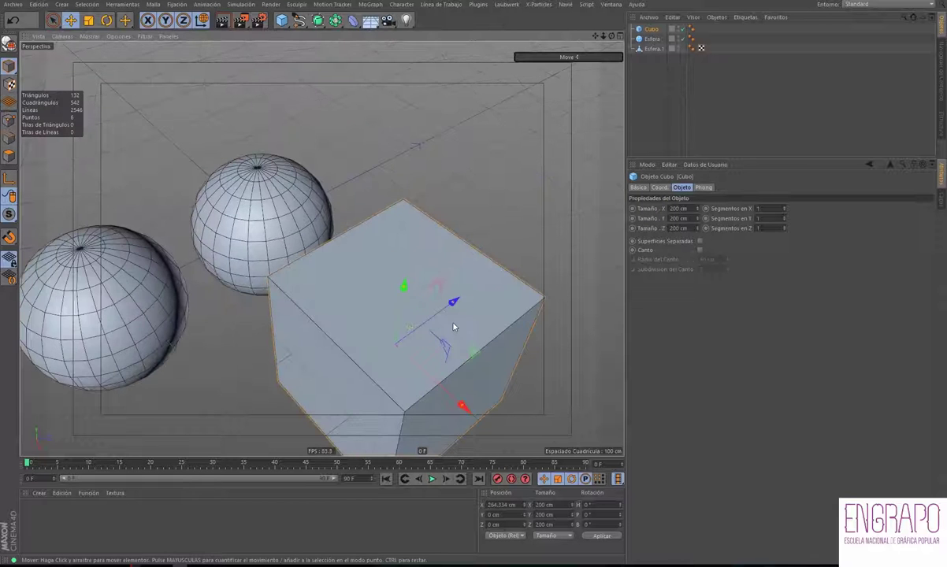
scroll(409, 313, "down", 5)
mouse_move(409, 248)
left_mouse_down("alt")
mouse_move(453, 222)
mouse_move(401, 201)
mouse_move(331, 220)
left_mouse_up("alt")
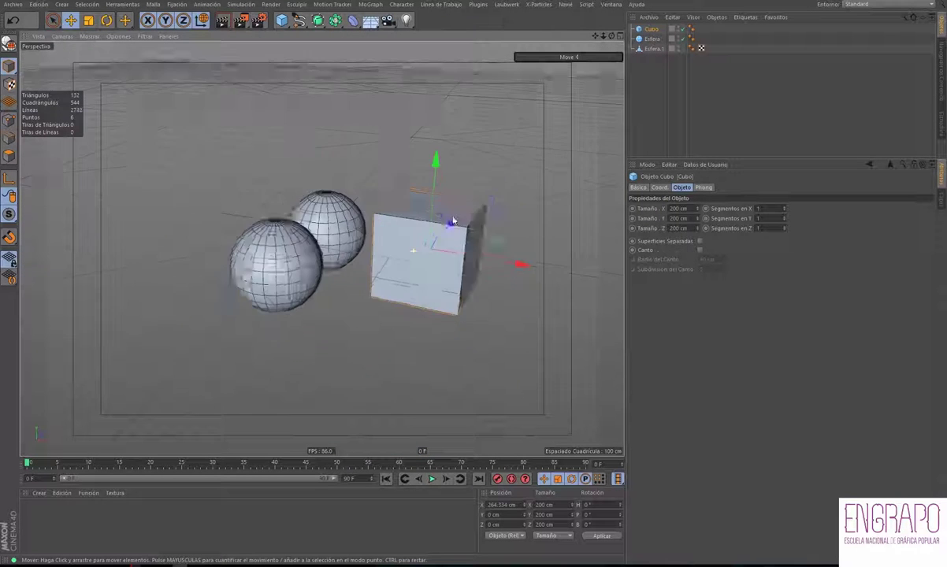
scroll(378, 223, "up", 3)
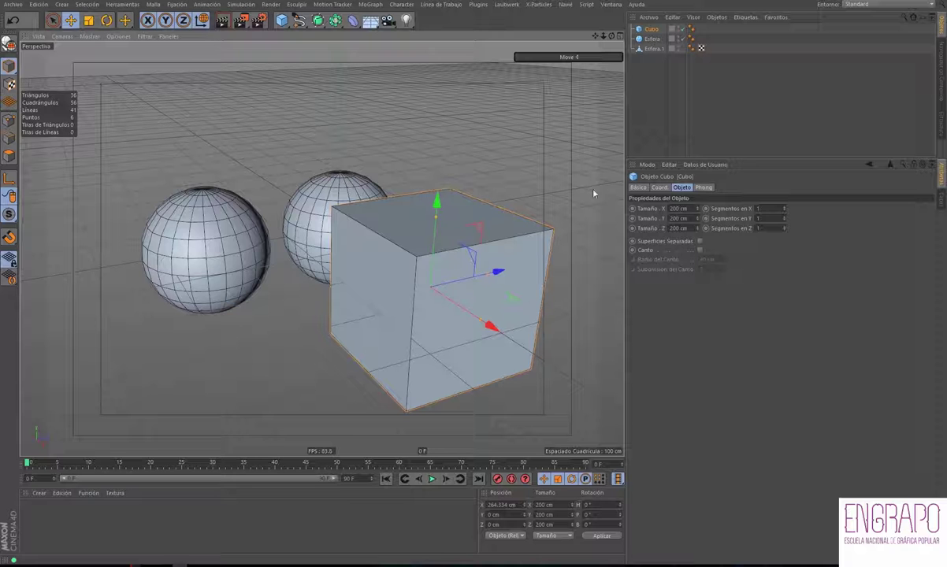
- Ctrl-drag the cube forward to create Cubo.1 and make it editable with C
left_click_drag(495, 271, 319, 323, "ctrl")
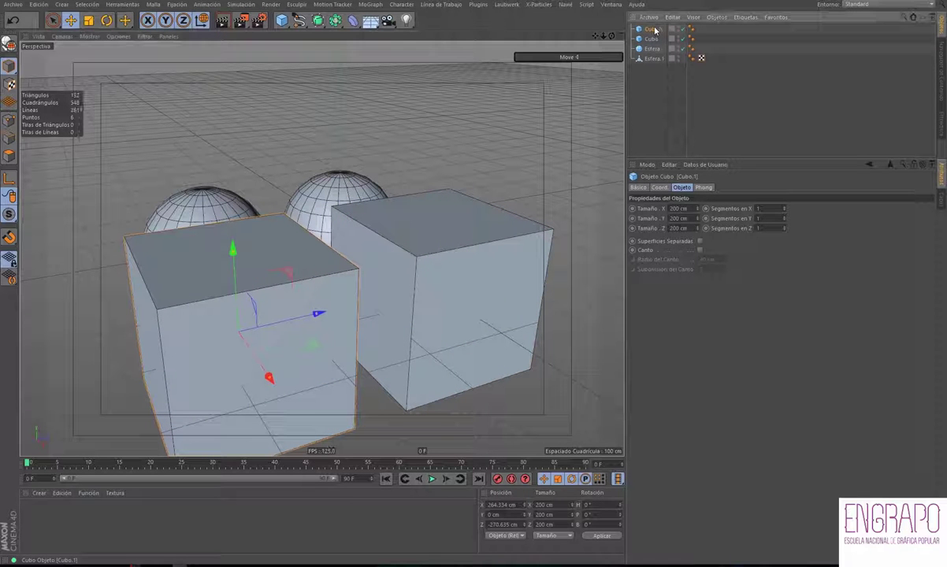
key("c")
left_click(754, 142)
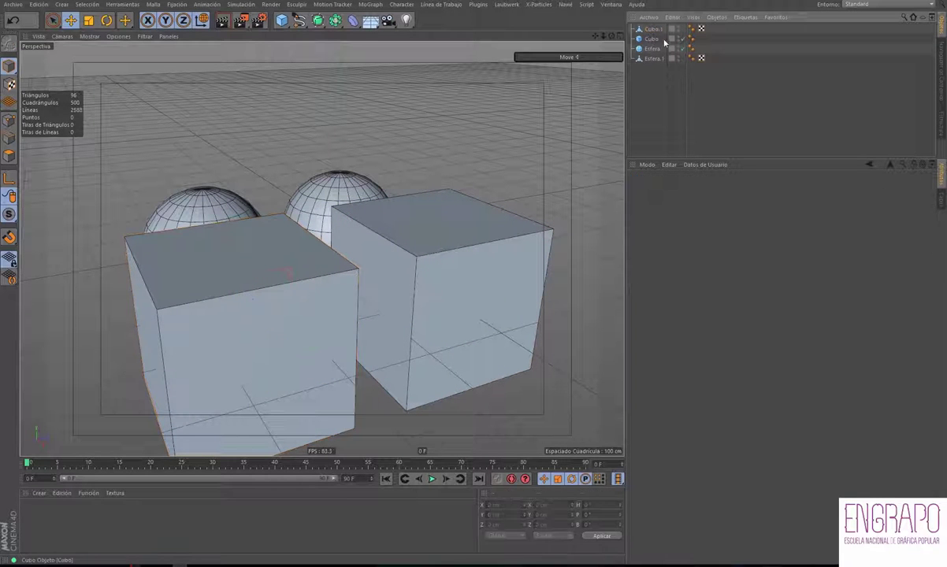
left_click(654, 29)
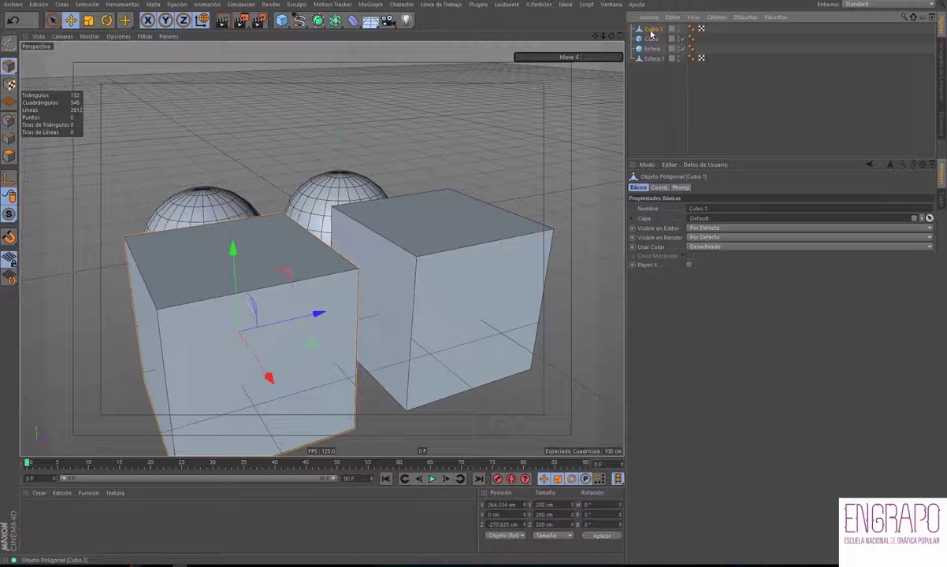
left_click(652, 51)
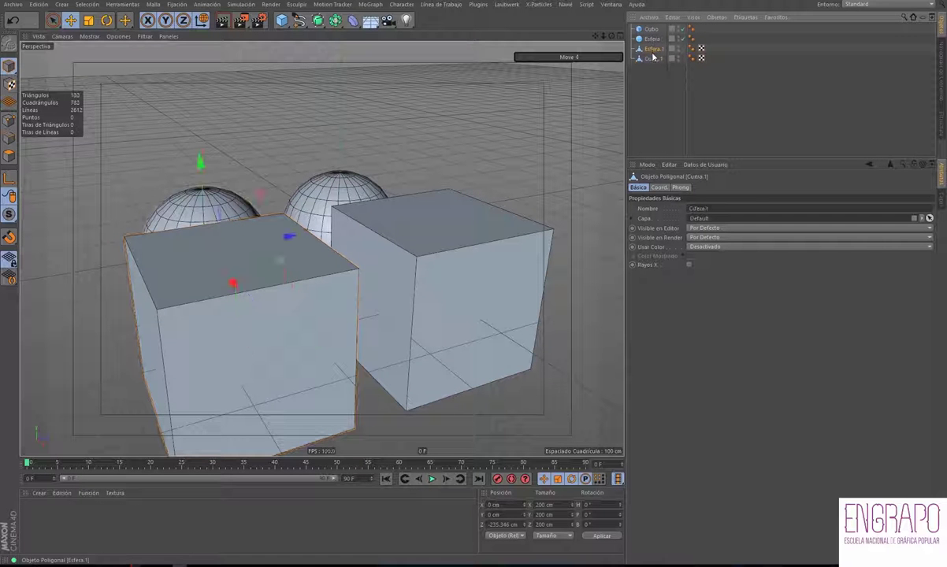
left_click(652, 49)
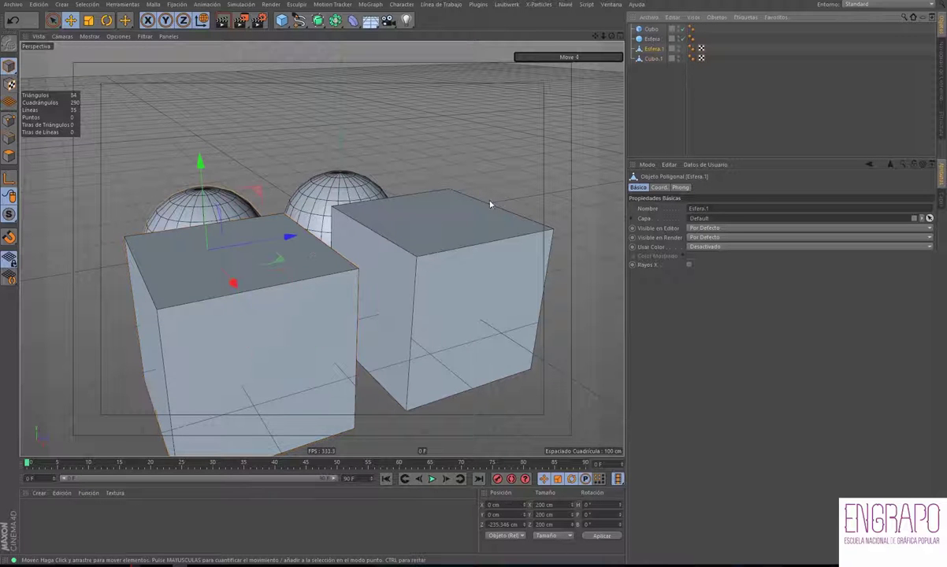
- Frame all the objects, then switch back to the spiky-sphere-over-slab project at frame 21
mouse_move(459, 189)
left_mouse_down("alt")
mouse_move(497, 213)
mouse_move(273, 272)
mouse_move(390, 203)
mouse_move(474, 210)
mouse_move(446, 254)
mouse_move(401, 253)
mouse_move(362, 280)
mouse_move(370, 280)
mouse_move(383, 273)
mouse_move(332, 276)
left_mouse_up("alt")
scroll(358, 283, "up", 2)
scroll(357, 286, "up", 2)
scroll(332, 276, "up", 2)
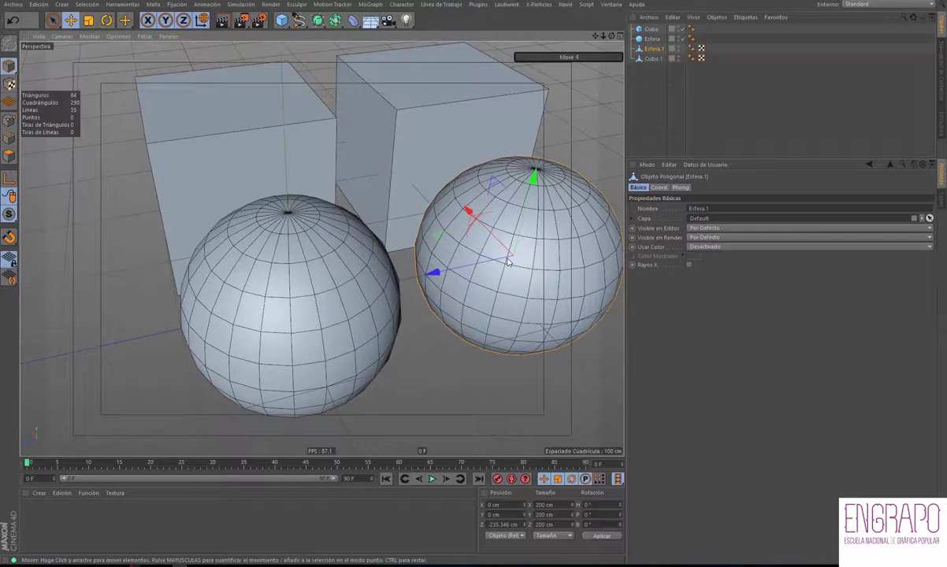
scroll(478, 262, "up", 2)
left_click_drag(498, 252, 462, 222, "alt")
middle_click_drag(463, 222, 360, 195, "alt")
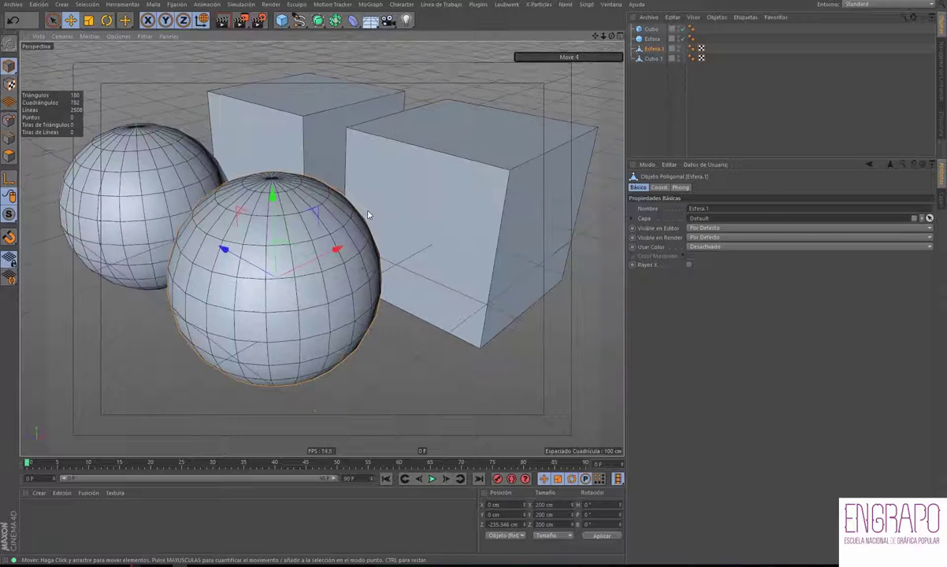
left_click(587, 4)
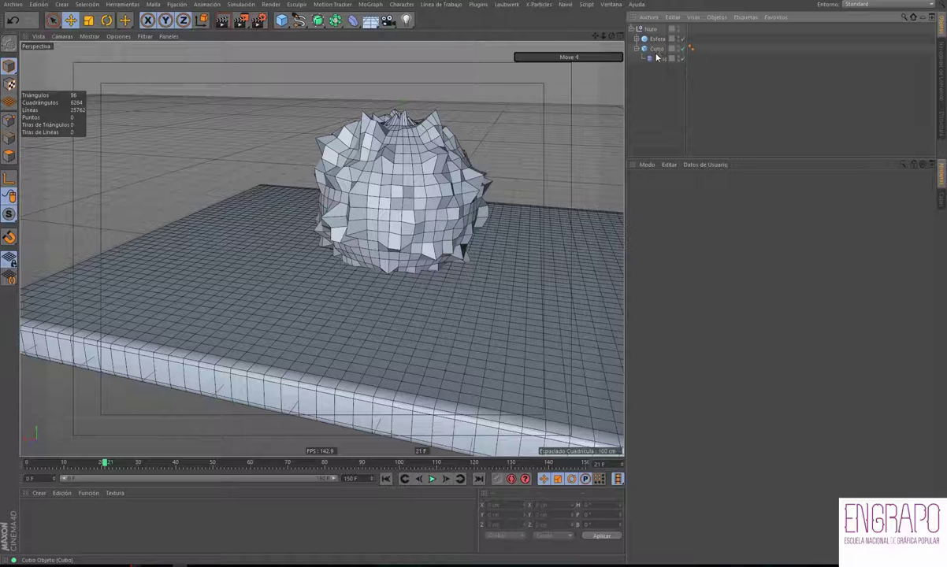
- Inspect the Capa layer shader driving the Desplazador's displacement
left_click(655, 59)
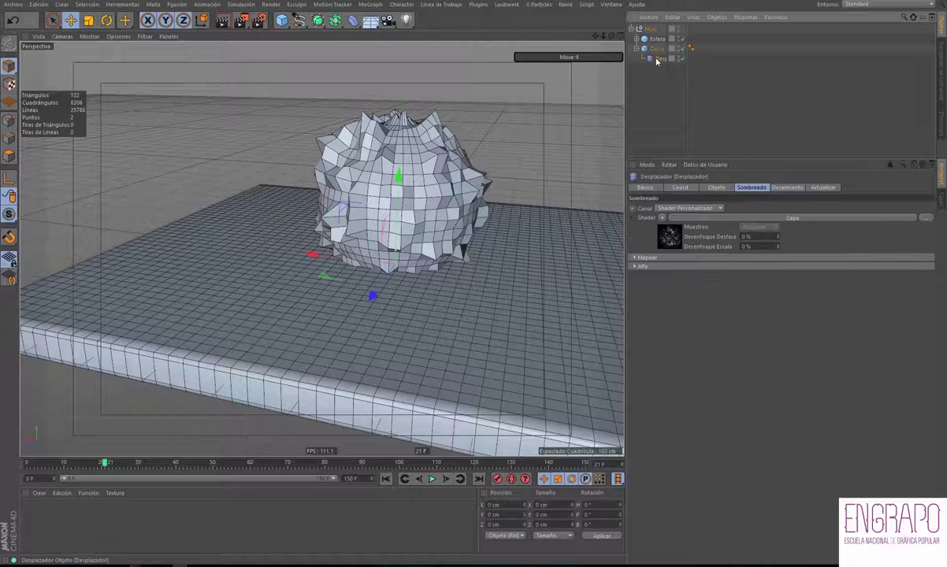
left_click(679, 244)
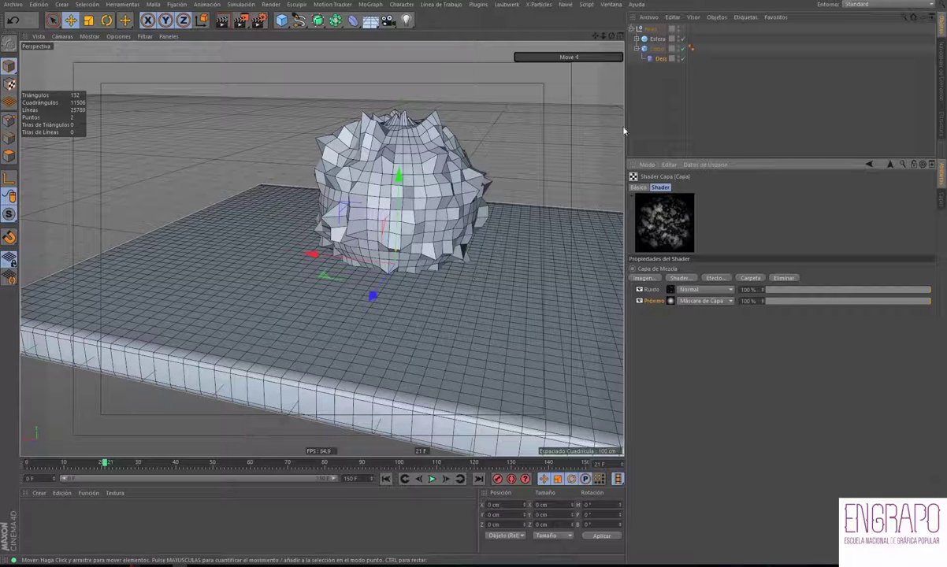
left_click(687, 87)
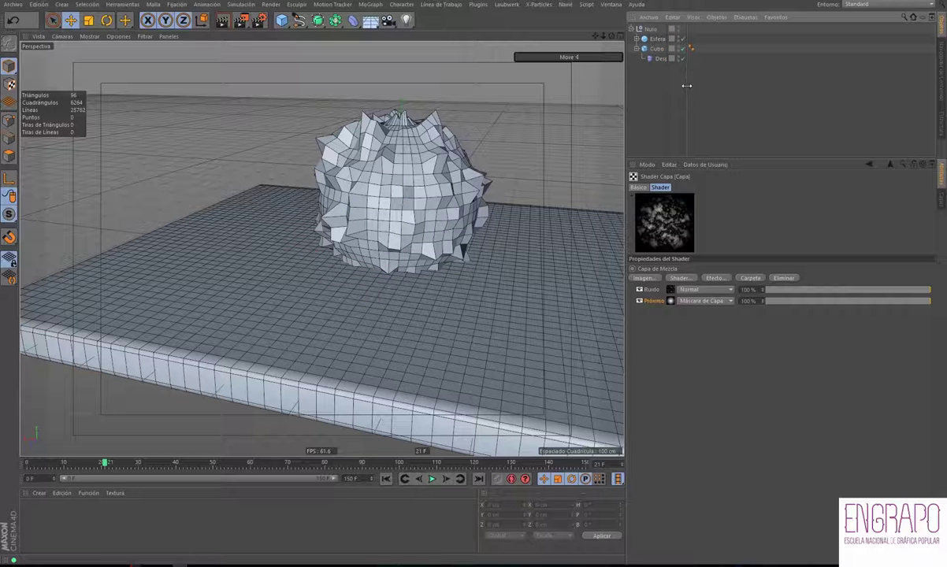
- Make the spiky Esfera an editable polygon object with C
left_click(656, 39)
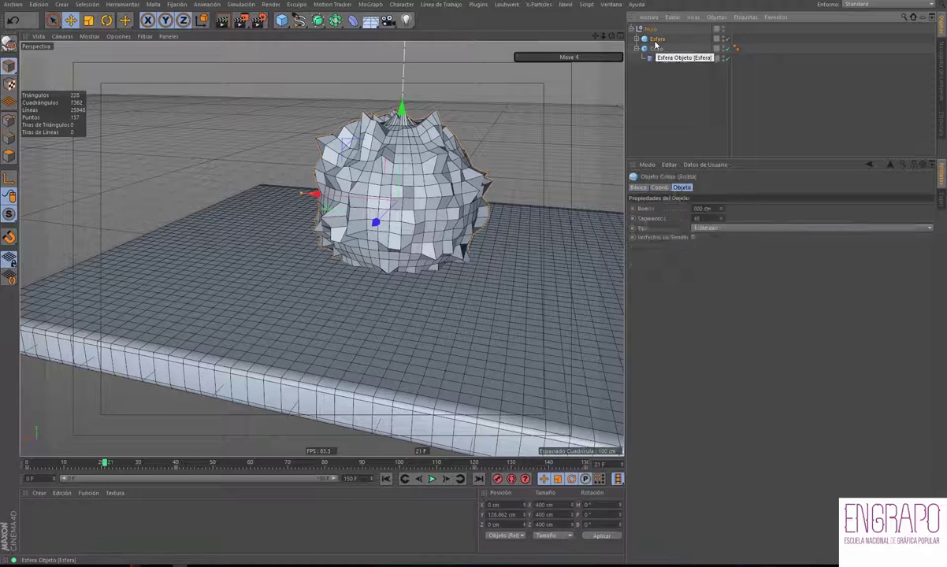
key("c")
scroll(383, 316, "up", 5)
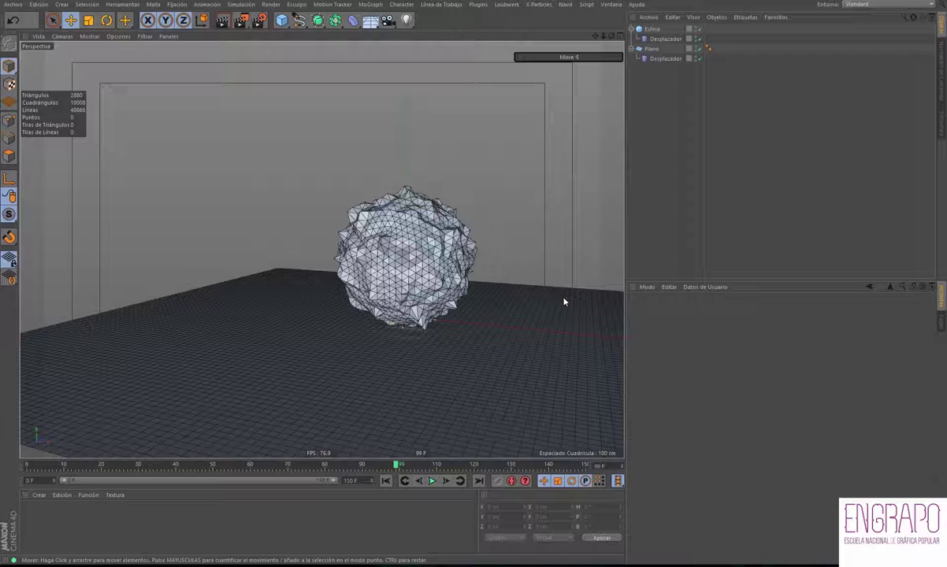
- Frame the sphere over the floor and open the Plano Desplazador's Capa shader with Ruido and Próximo layers
middle_click_drag(548, 290, 440, 323)
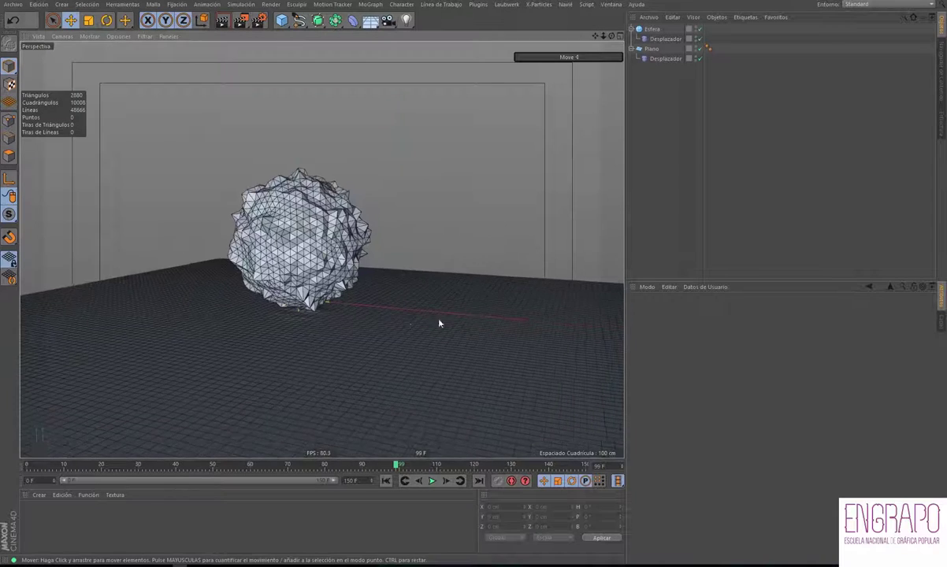
mouse_move(439, 324)
left_mouse_down("alt")
mouse_move(408, 322)
mouse_move(449, 340)
mouse_move(442, 345)
mouse_move(351, 352)
mouse_move(380, 353)
mouse_move(387, 332)
left_mouse_up("alt")
right_click_drag(387, 332, 402, 322, "alt")
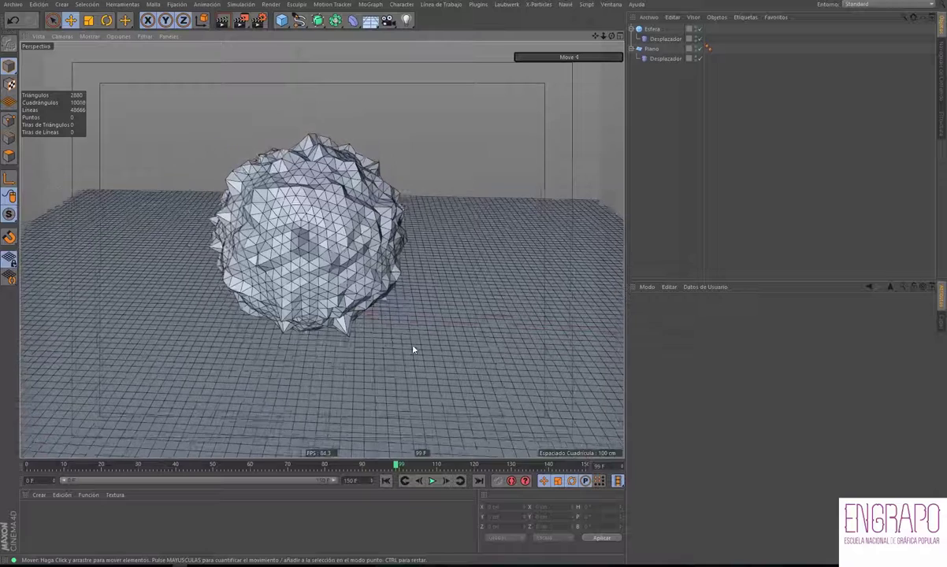
mouse_move(412, 349)
left_mouse_down("alt")
mouse_move(402, 345)
mouse_move(412, 317)
mouse_move(435, 342)
left_mouse_up("alt")
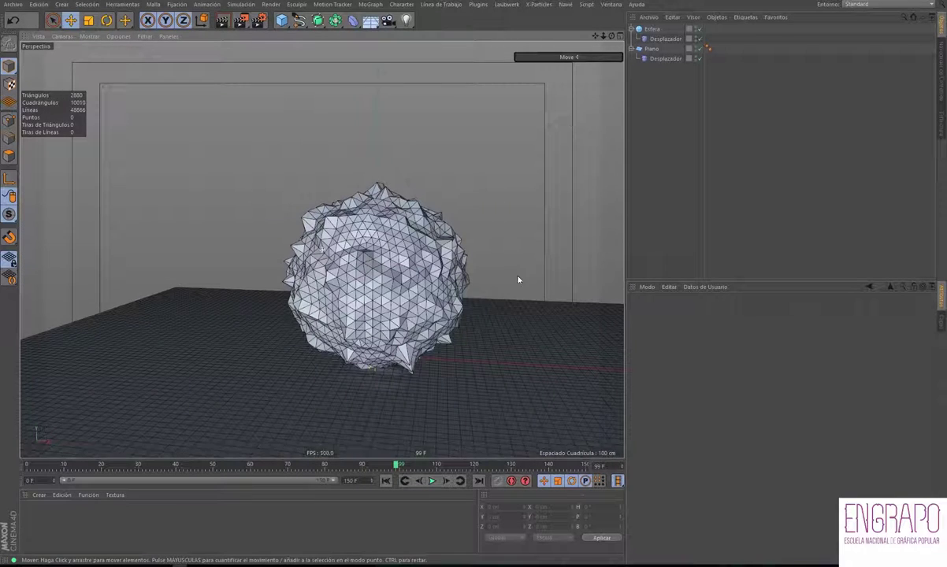
mouse_move(518, 280)
left_mouse_down("alt")
mouse_move(522, 267)
mouse_move(489, 274)
left_mouse_up("alt")
left_click(647, 29)
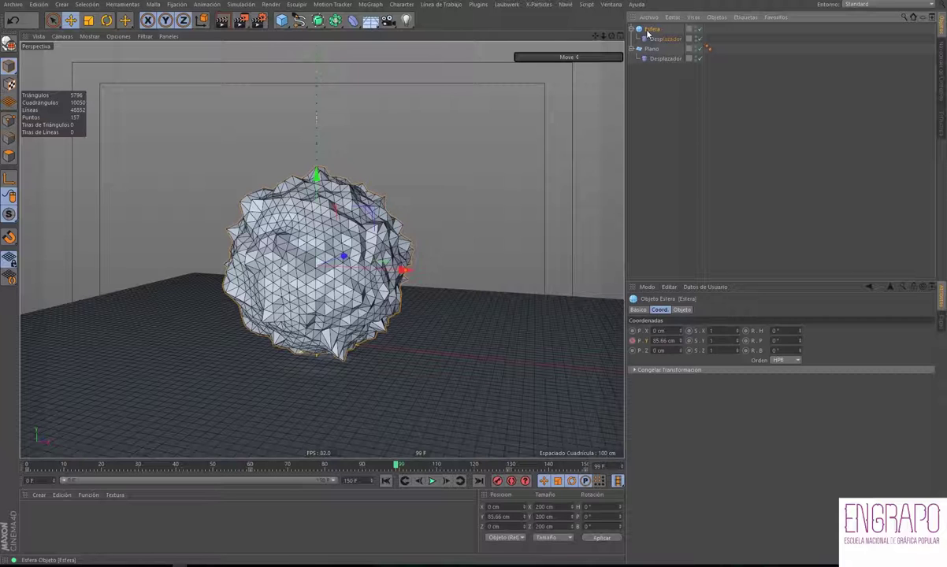
left_click(650, 50)
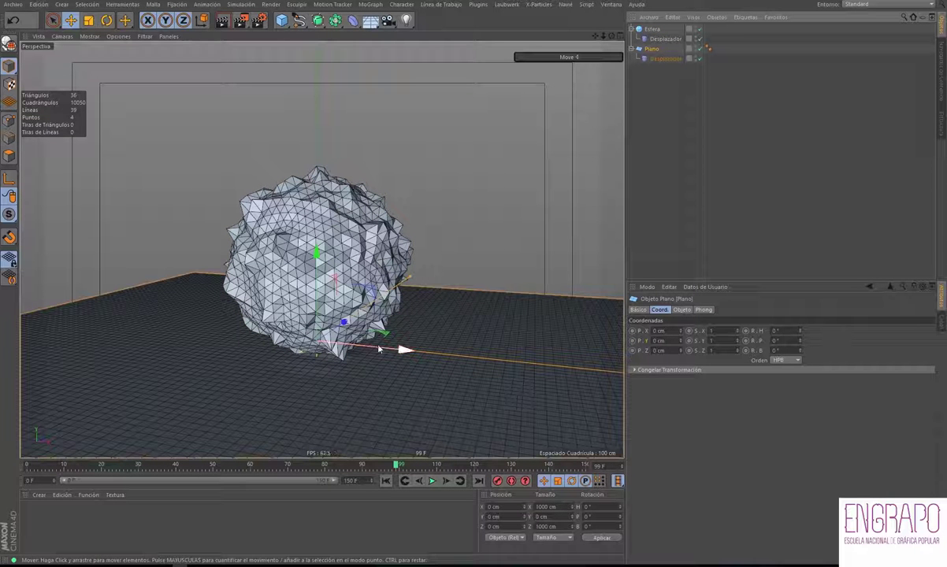
left_click(664, 59)
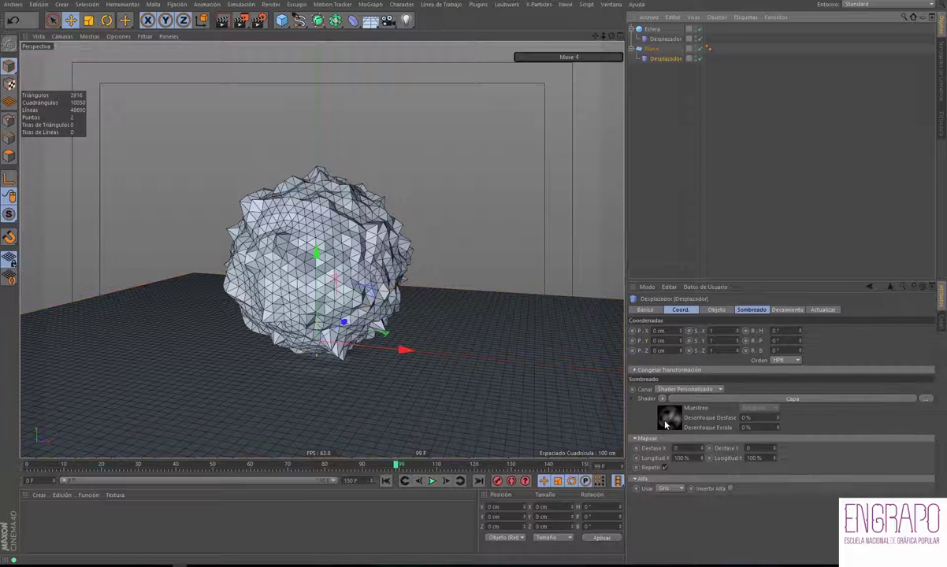
left_click(665, 423)
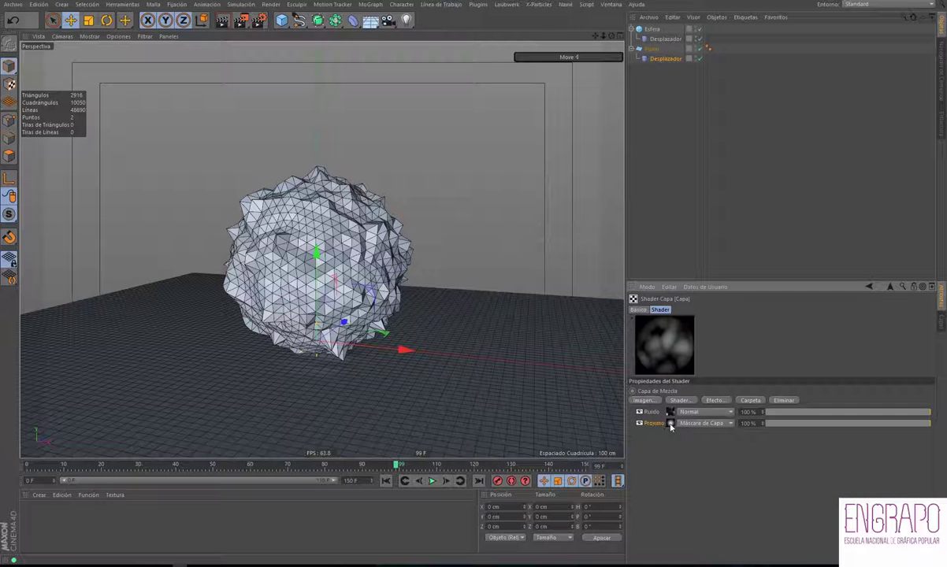
left_click(672, 424)
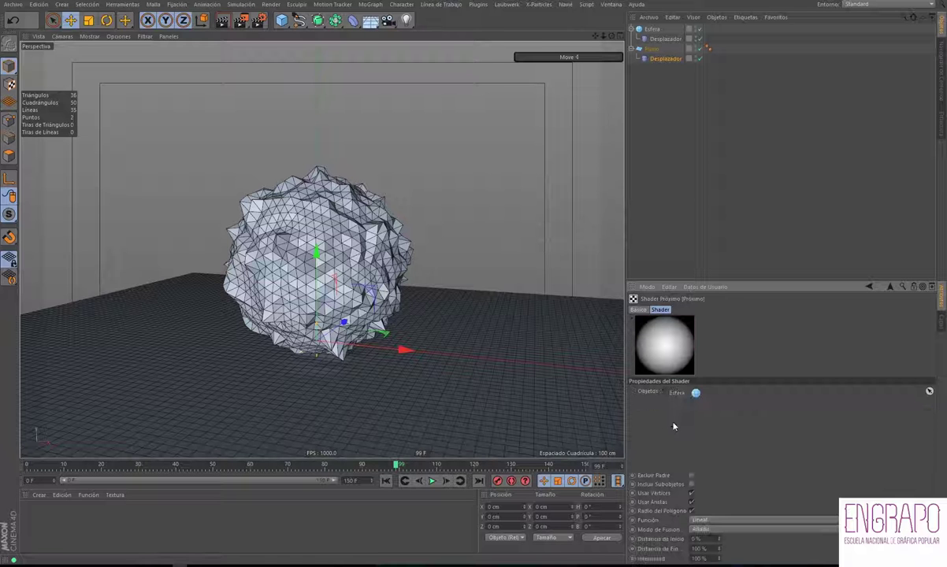
left_click_drag(703, 272, 704, 178)
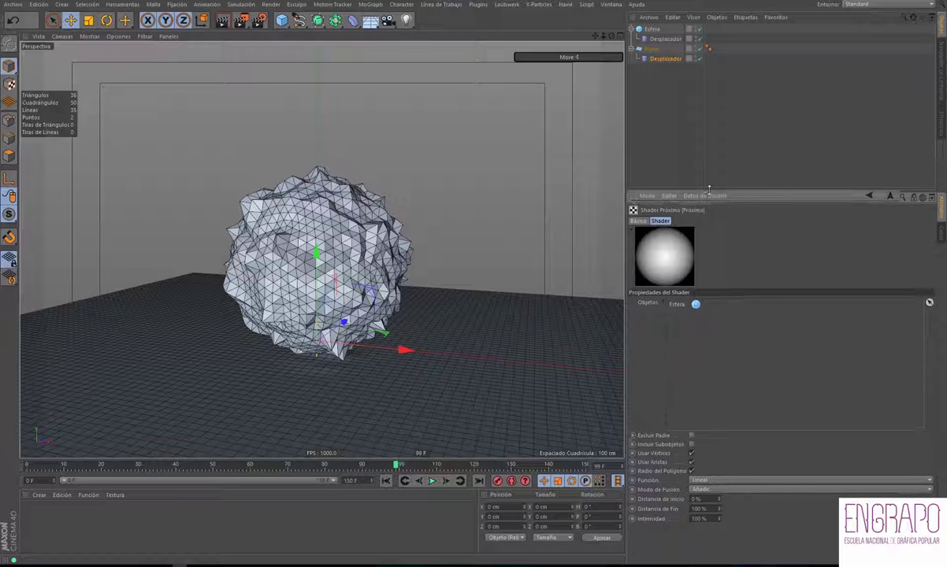
mouse_move(362, 357)
left_mouse_down("alt")
mouse_move(307, 380)
mouse_move(241, 331)
mouse_move(309, 372)
left_mouse_up("alt")
scroll(310, 372, "up", 3)
scroll(355, 376, "up", 2)
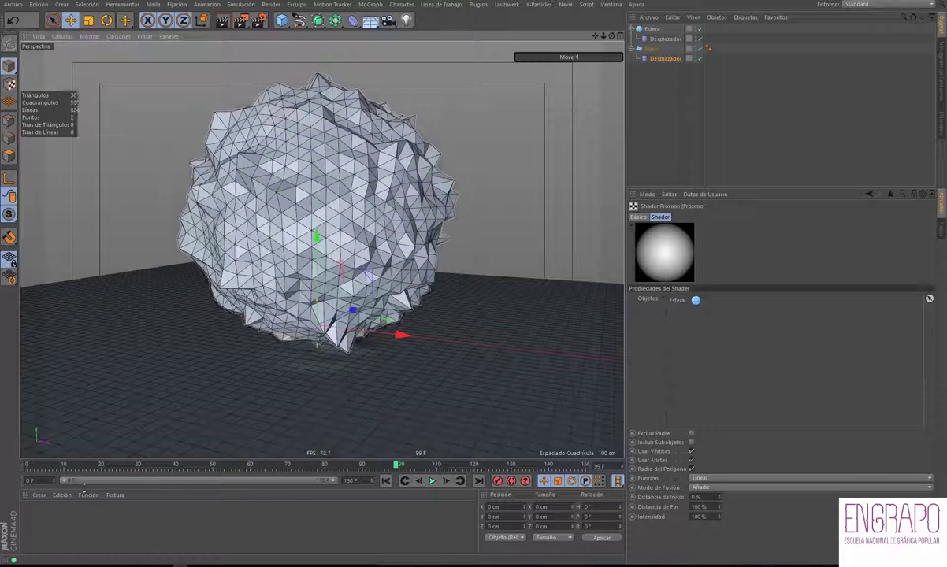
left_click(28, 466)
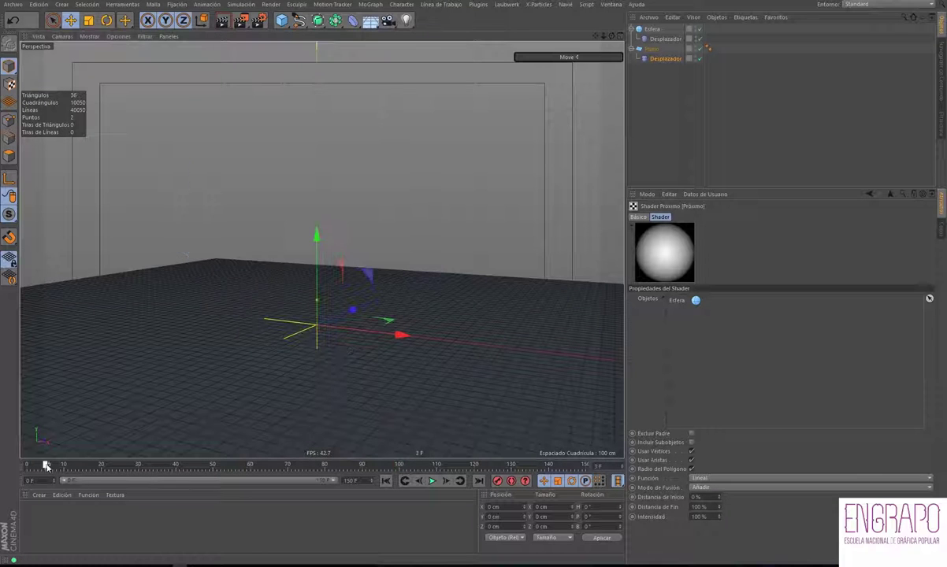
mouse_move(98, 467)
left_mouse_down()
mouse_move(524, 466)
mouse_move(290, 467)
left_mouse_up()
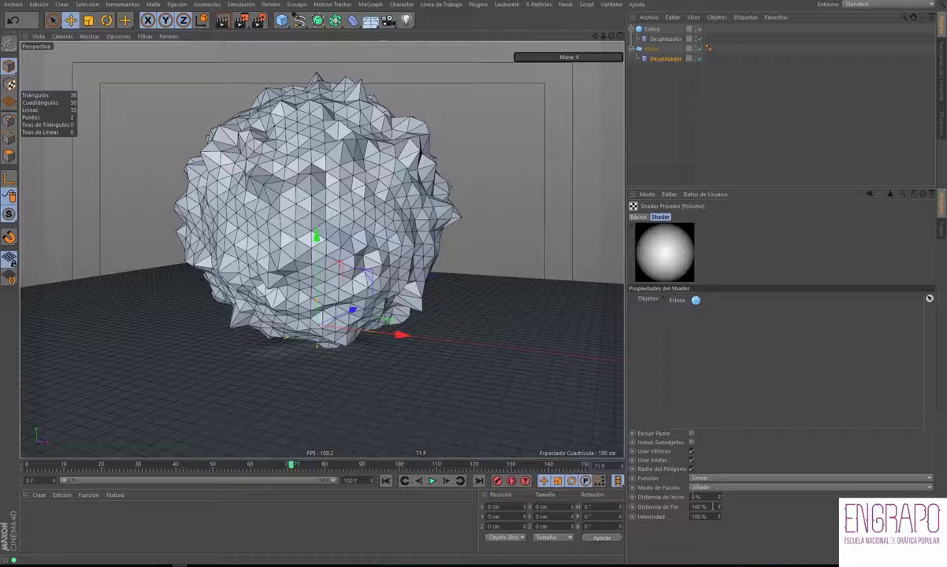
- Try the inverse cubic and Cúbico falloff functions, then keep Lineal for the Próximo shader
left_click(705, 479)
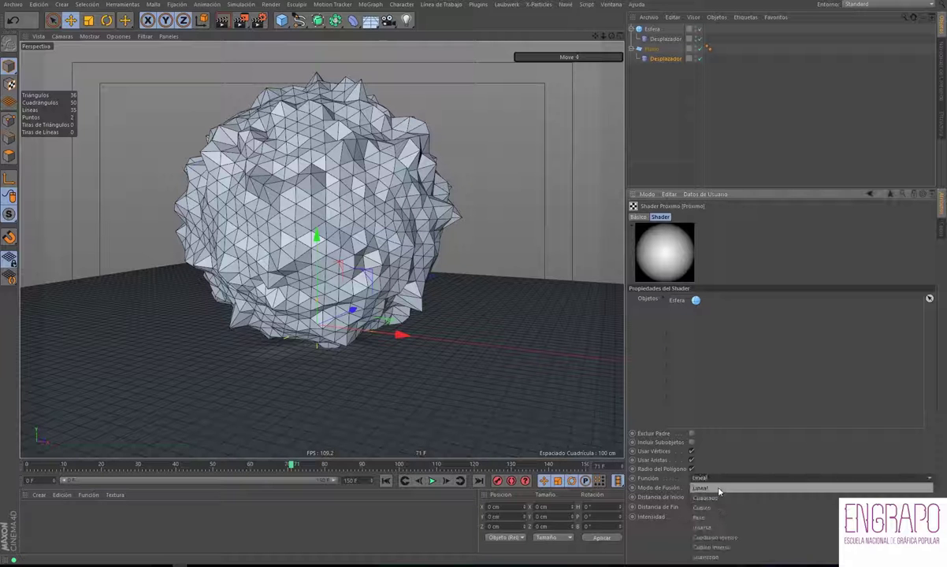
left_click(716, 489)
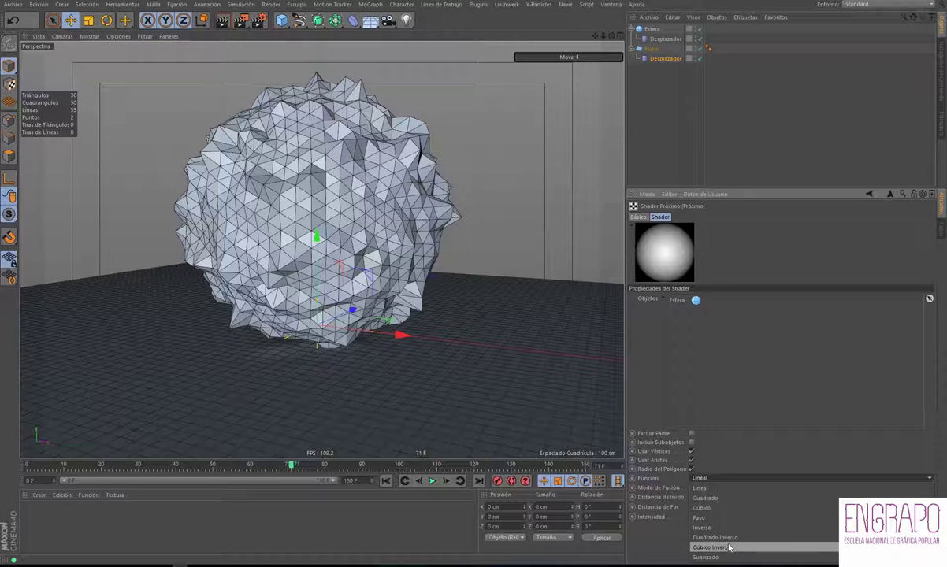
left_click(685, 512)
left_click(721, 479)
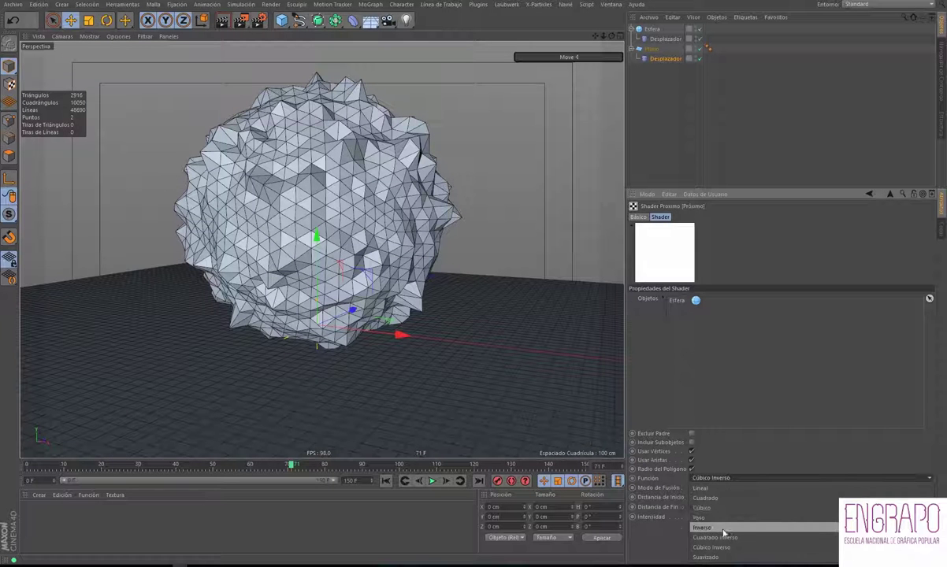
left_click(713, 508)
left_click(724, 479)
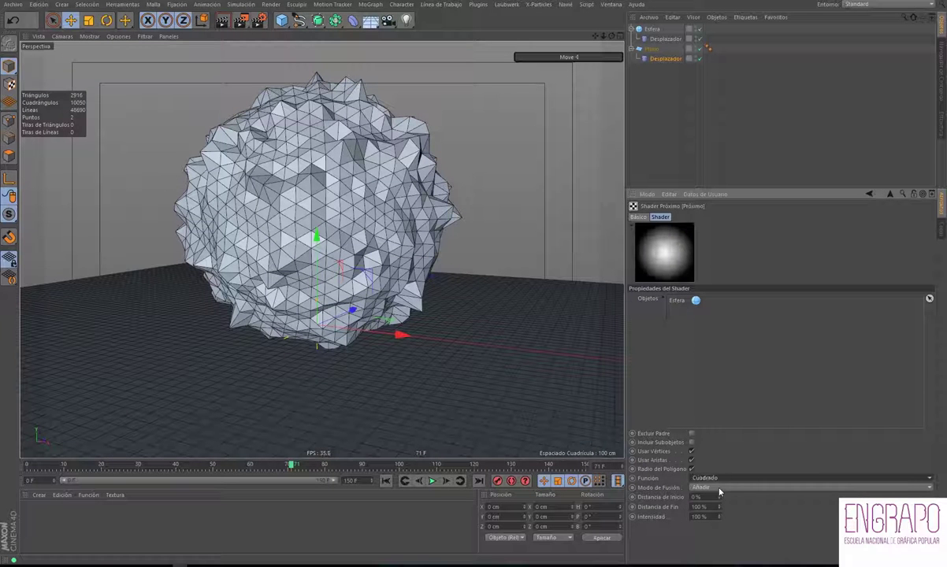
left_click(714, 494)
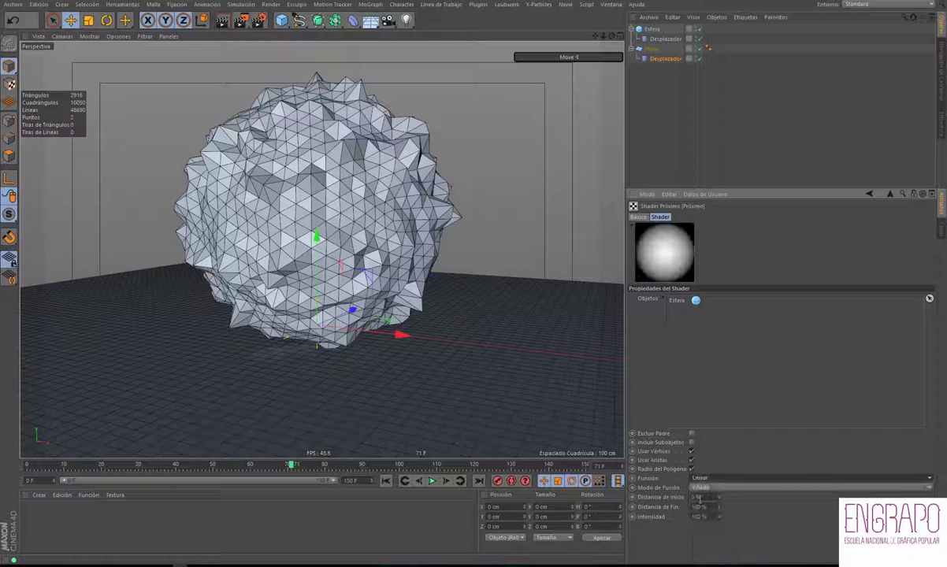
- Set Distancia de Inicio to 50 % and Distancia de Fin to 250 %
left_click(705, 498)
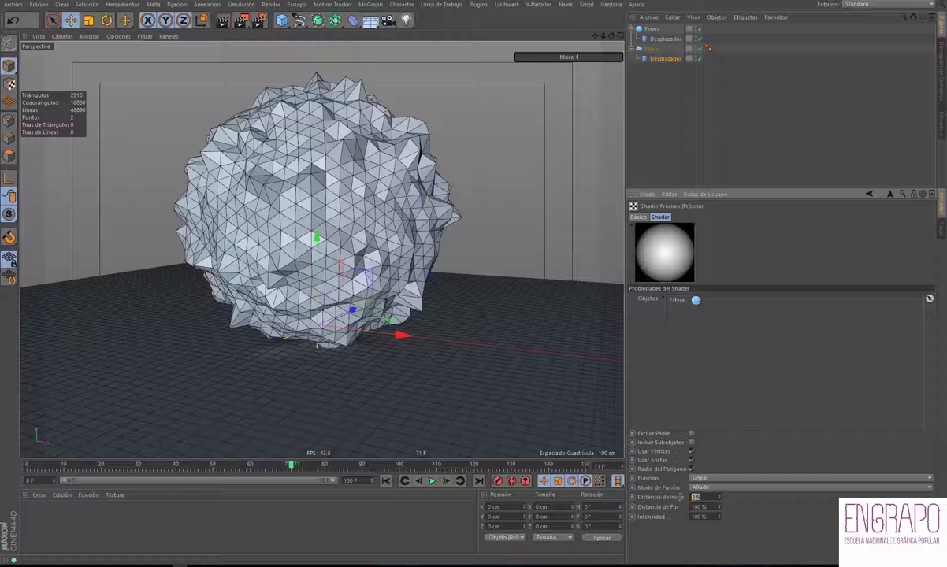
type("50")
key("Return")
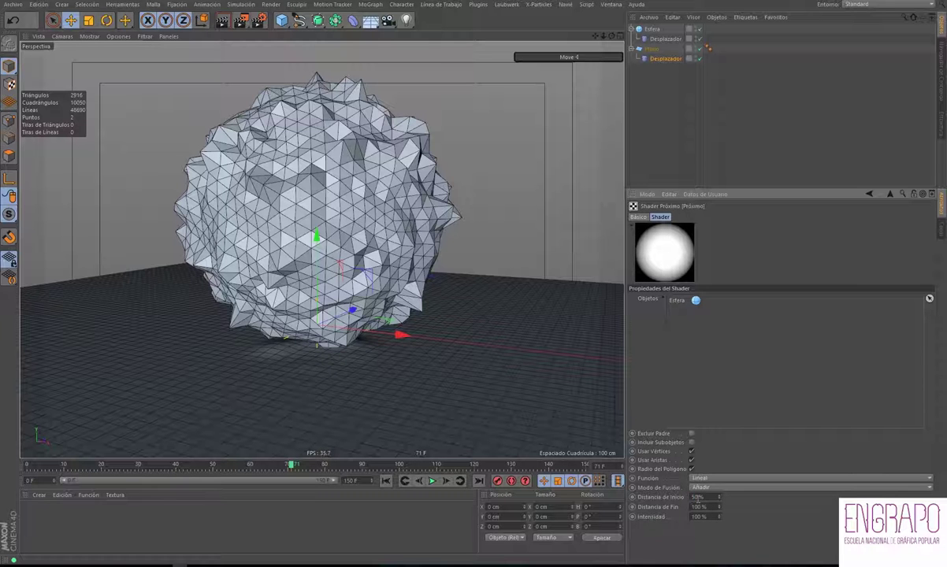
key("Tab")
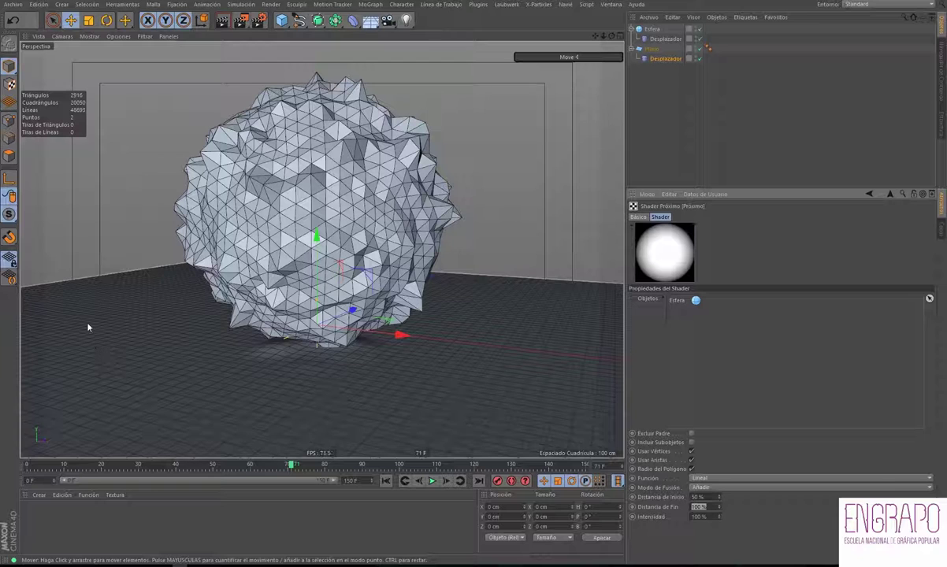
type("250")
key("Return")
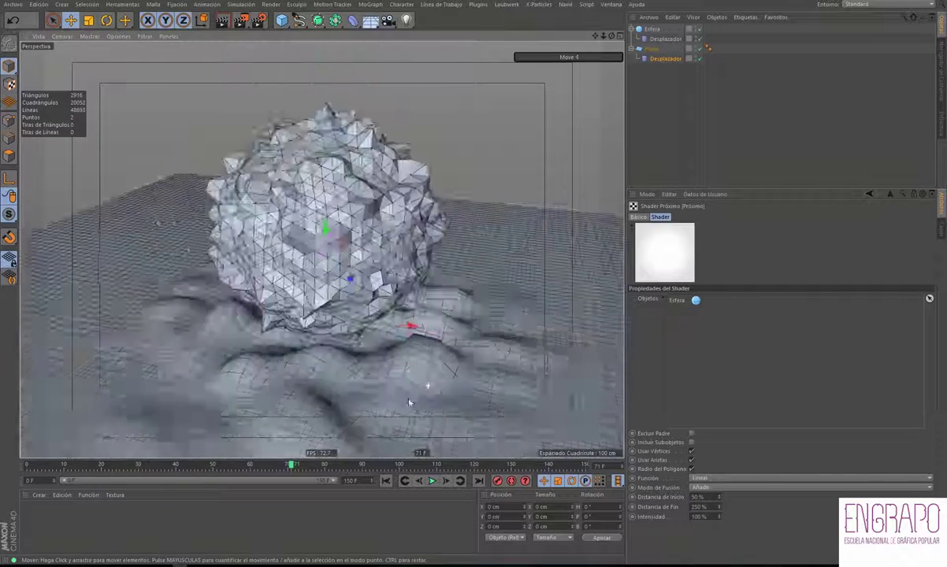
mouse_move(382, 367)
left_mouse_down("alt")
mouse_move(382, 420)
mouse_move(371, 372)
left_mouse_up("alt")
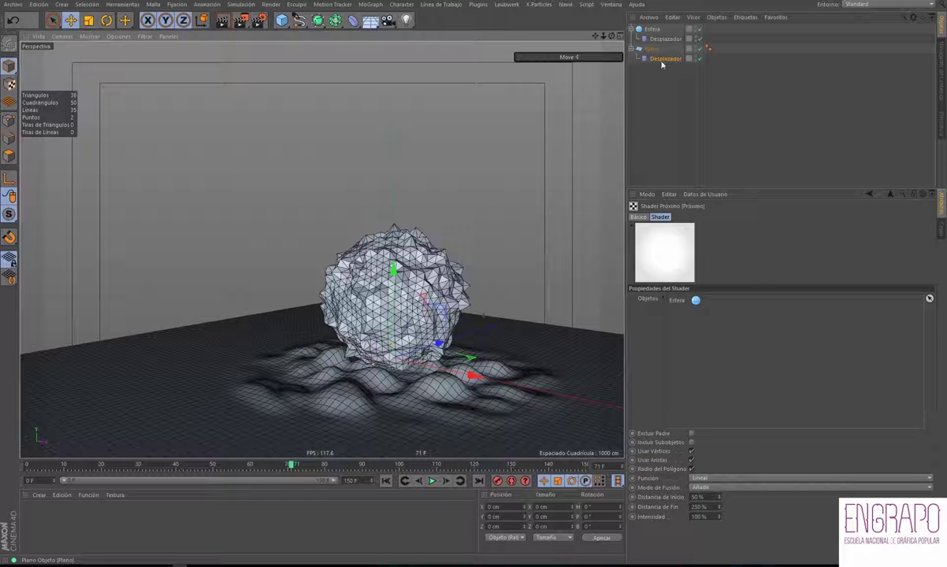
mouse_move(315, 354)
left_mouse_down("alt")
mouse_move(89, 467)
mouse_move(26, 465)
left_mouse_up("alt")
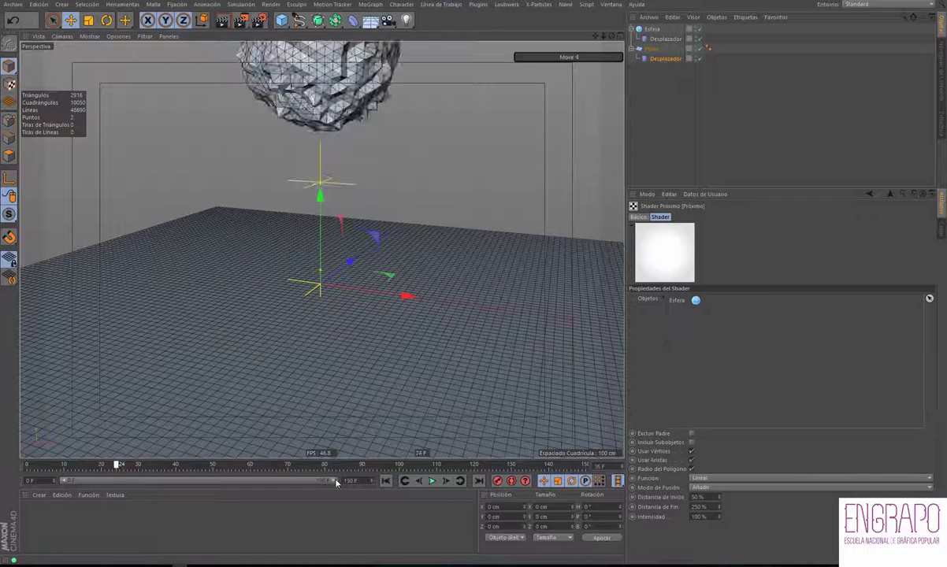
mouse_move(339, 465)
left_mouse_down()
mouse_move(536, 484)
mouse_move(26, 465)
left_mouse_up()
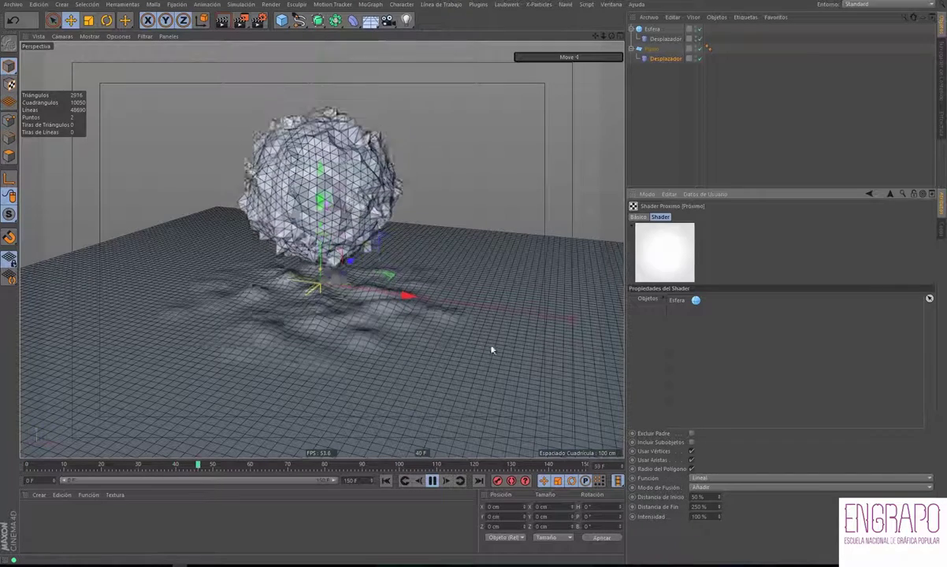
mouse_move(409, 399)
left_mouse_down("alt")
mouse_move(470, 327)
mouse_move(417, 328)
mouse_move(346, 391)
mouse_move(363, 387)
mouse_move(323, 366)
mouse_move(344, 384)
mouse_move(377, 322)
left_mouse_up("alt")
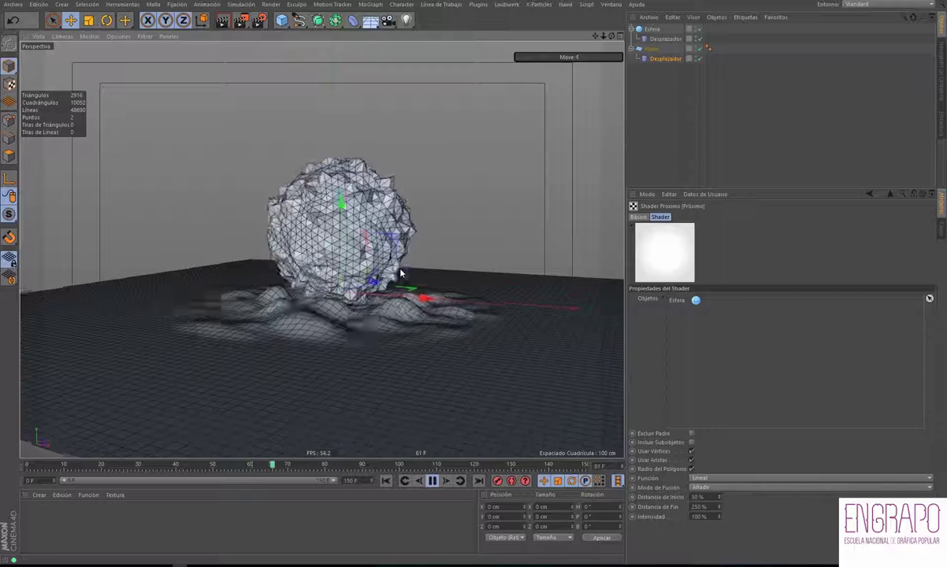
mouse_move(419, 279)
left_mouse_down("alt")
mouse_move(390, 333)
mouse_move(303, 314)
mouse_move(328, 381)
left_mouse_up("alt")
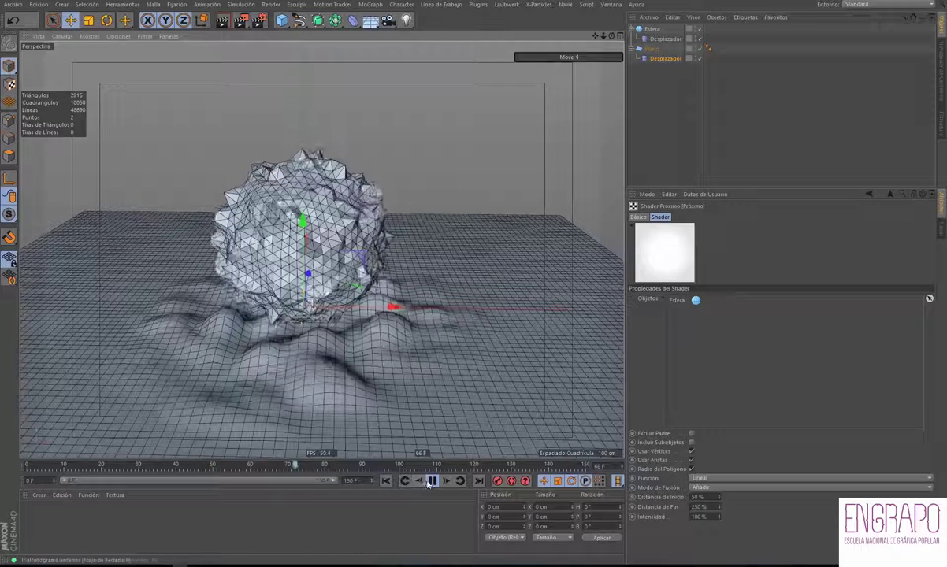
key("F8")
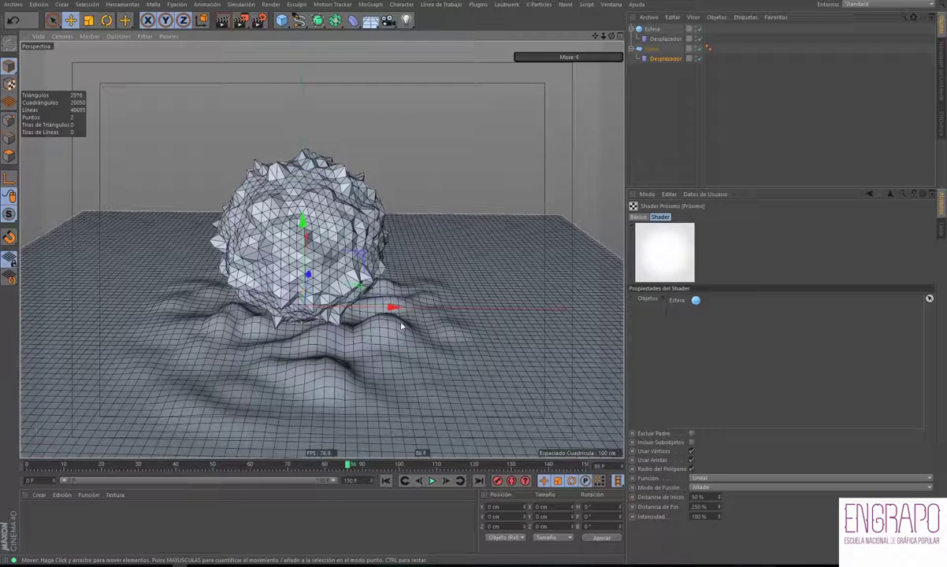
mouse_move(400, 325)
left_mouse_down("alt")
mouse_move(352, 234)
mouse_move(408, 459)
left_mouse_up("alt")
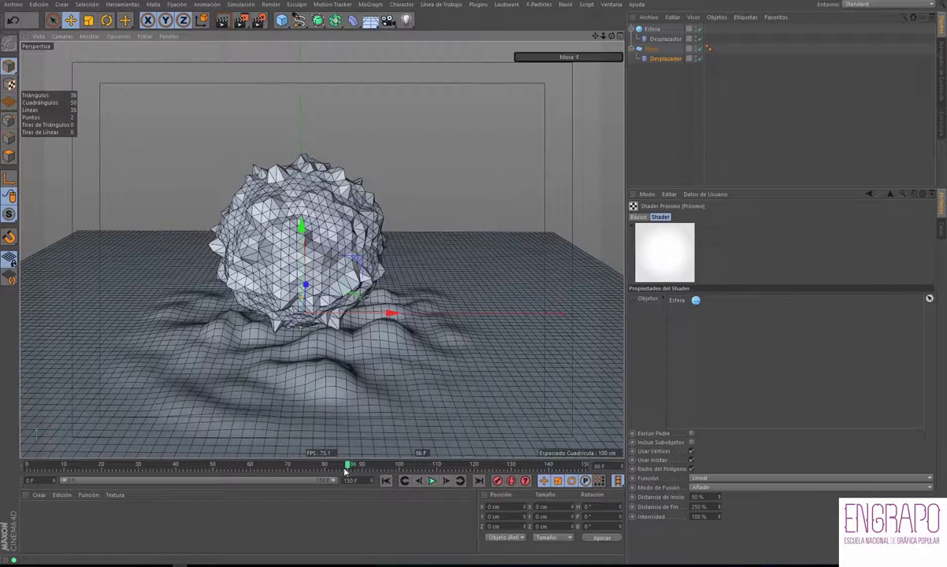
mouse_move(345, 471)
left_mouse_down()
mouse_move(235, 449)
mouse_move(137, 450)
mouse_move(189, 455)
left_mouse_up()
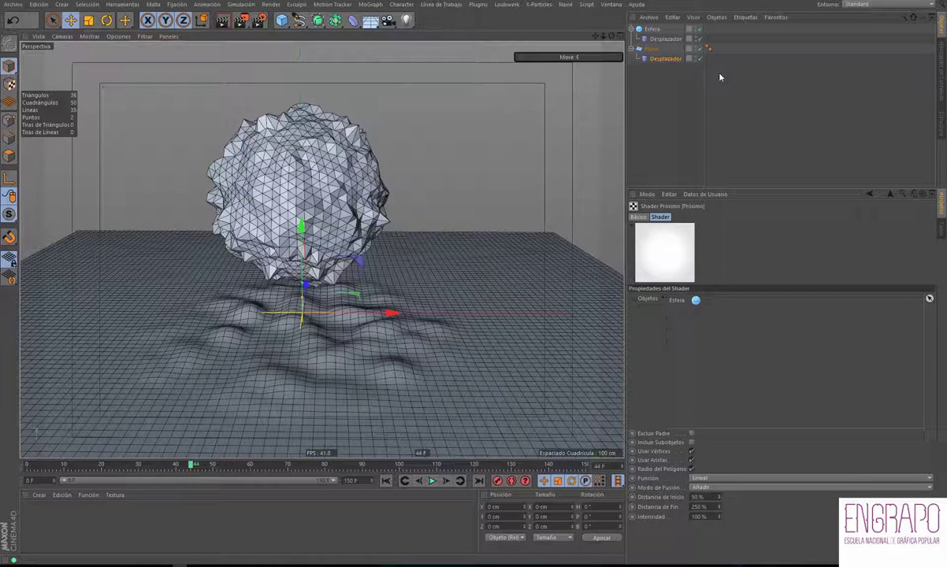
- Open the plane displacer's Capa shader, inspect the Ruido layer, and save the scene with Ctrl+S
left_click(679, 60)
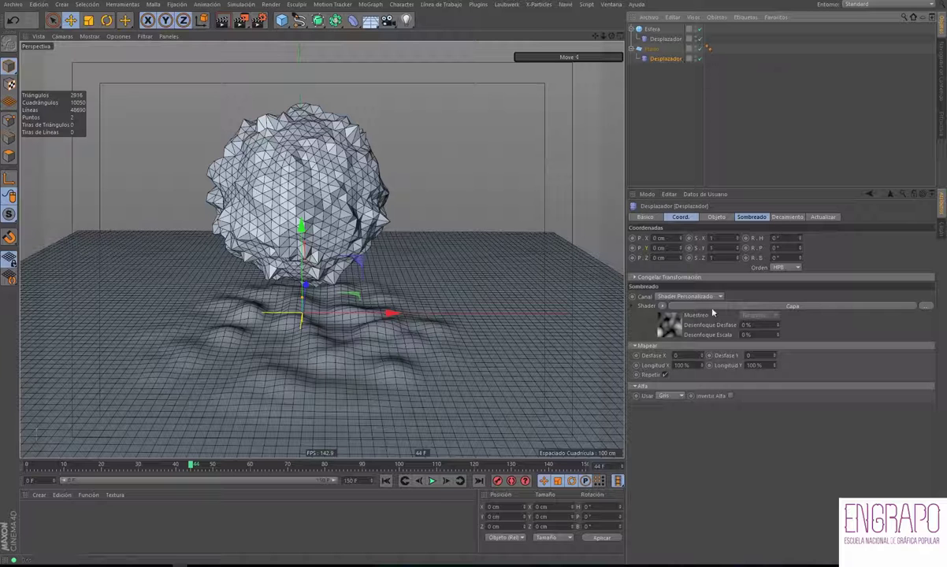
left_click(667, 334)
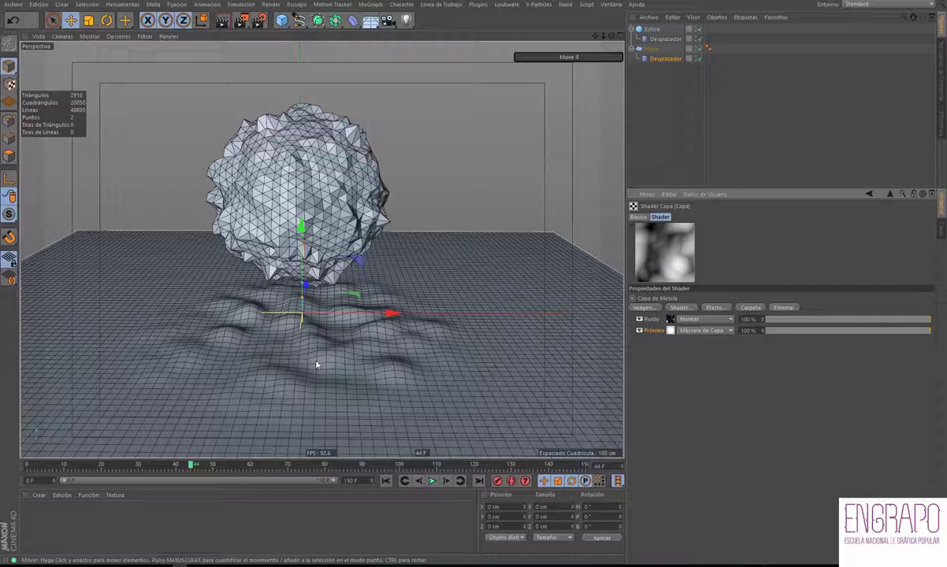
left_click(671, 319)
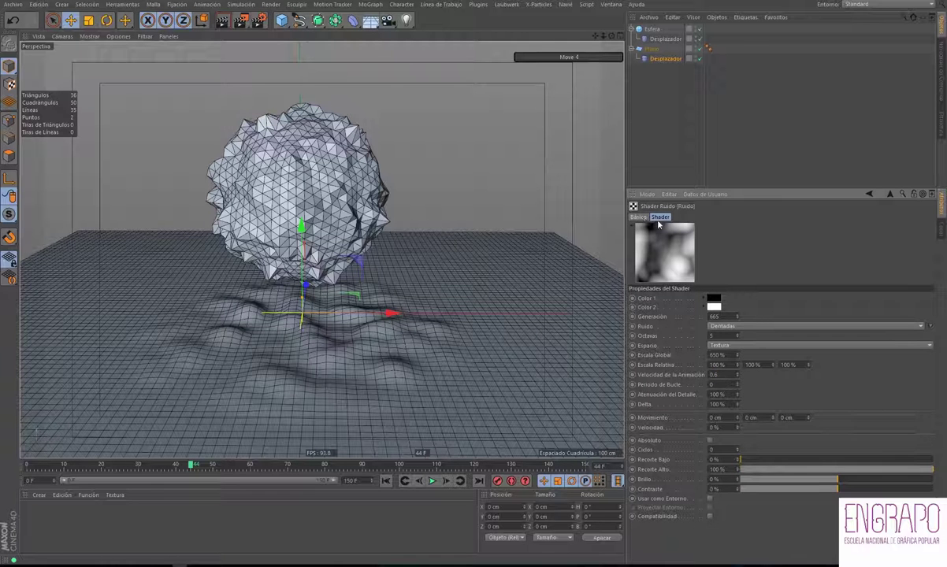
left_click(668, 91)
key("ctrl+s")
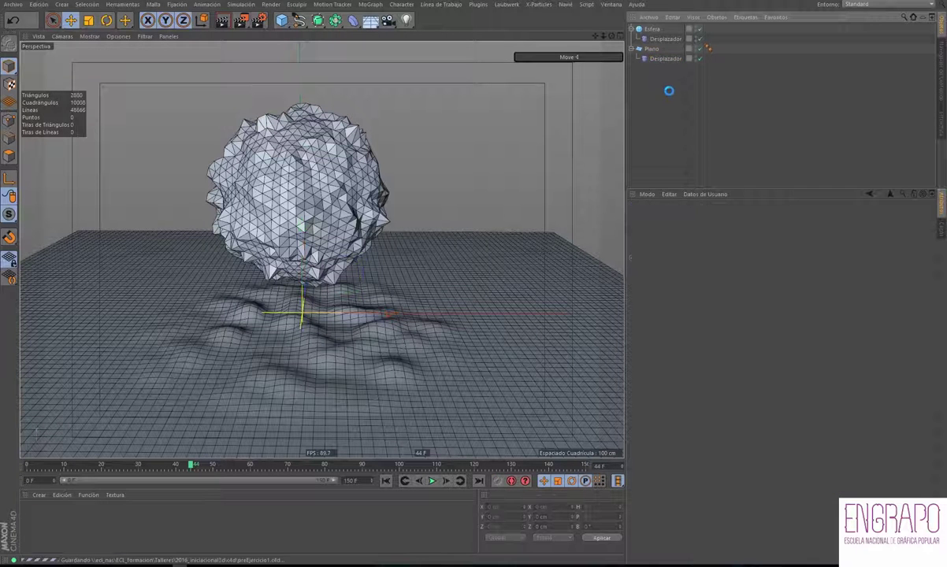
key("ctrl+z")
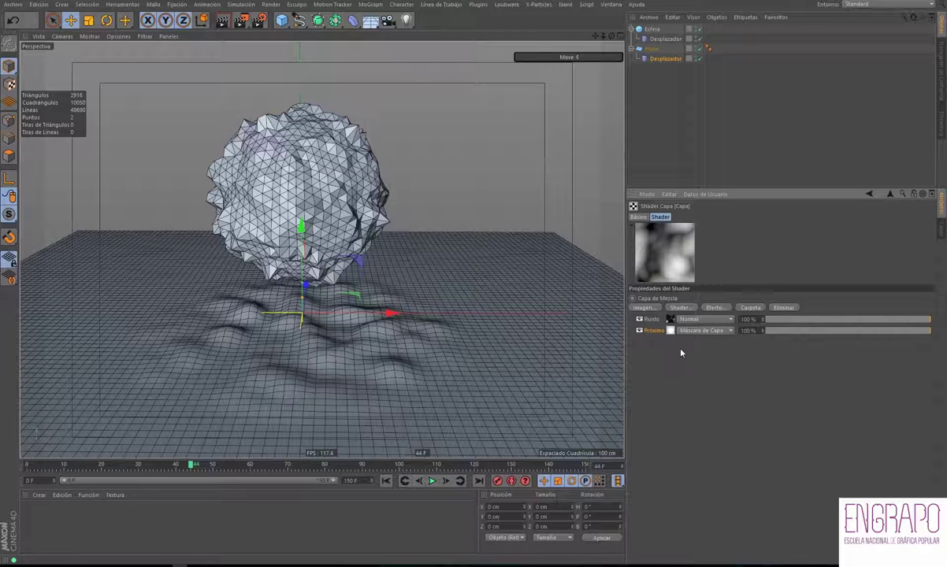
- Return to the displacer's shading settings and reopen the Capa layer list
left_click(681, 308)
left_click(666, 58)
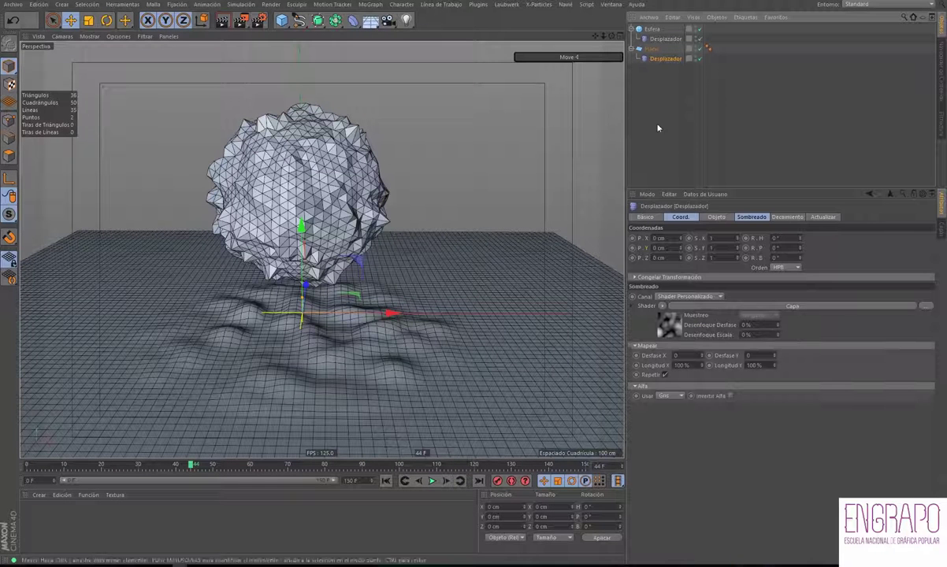
left_click(752, 216)
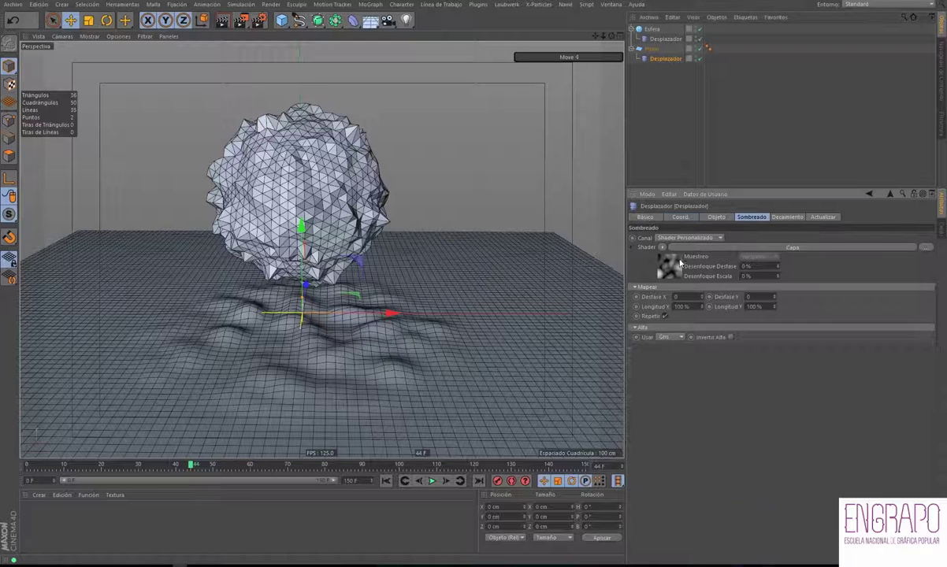
left_click(676, 268)
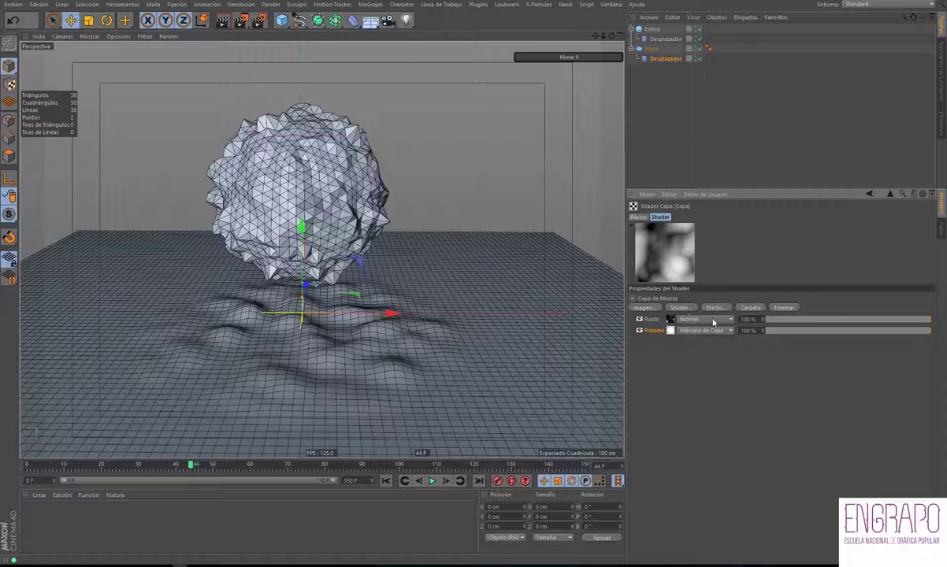
- Add an Agua water layer to the floor's shader and open its settings
left_click(682, 308)
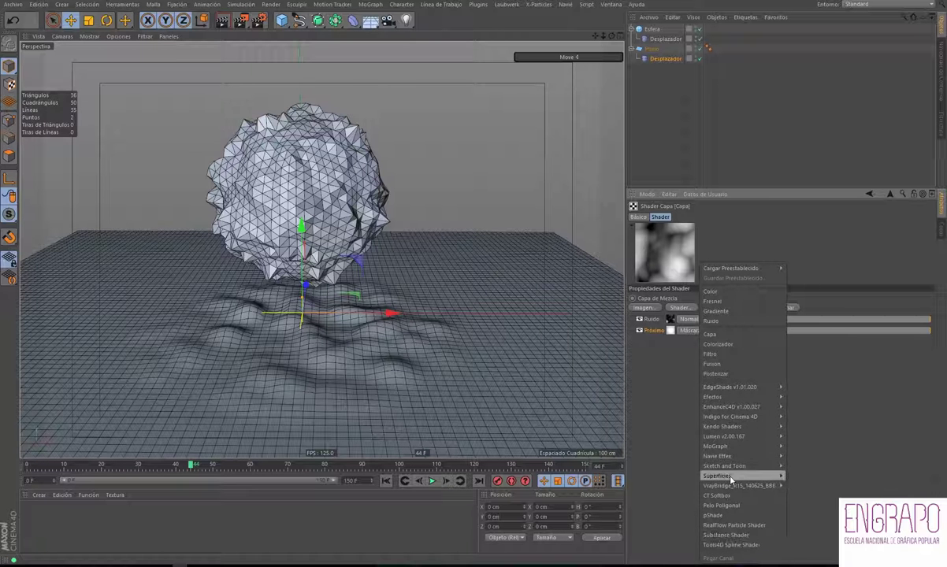
mouse_move(717, 476)
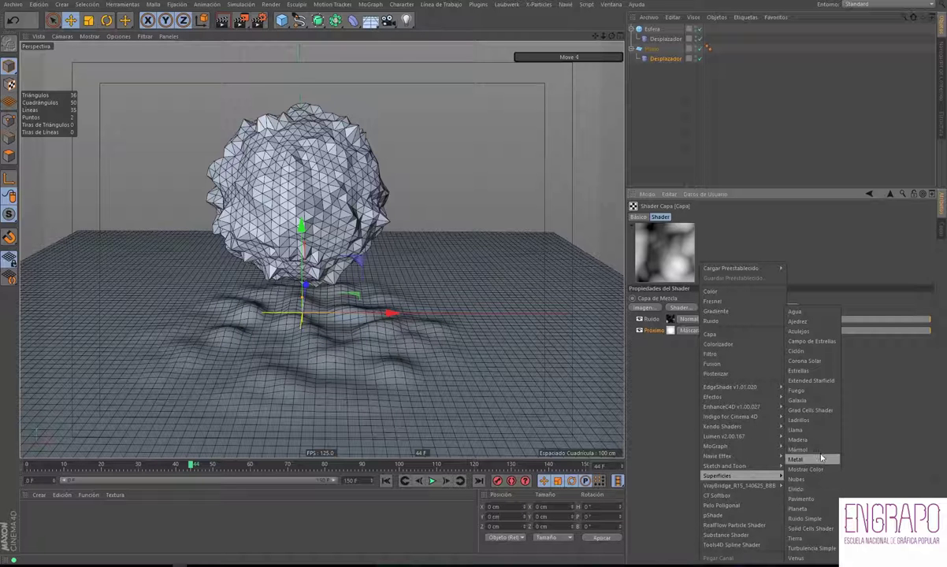
left_click(817, 315)
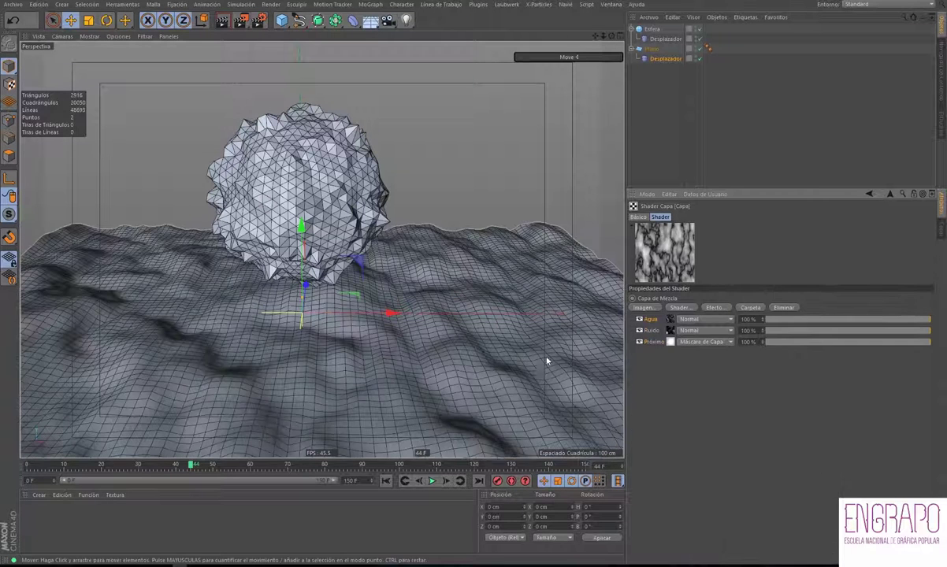
left_click(668, 323)
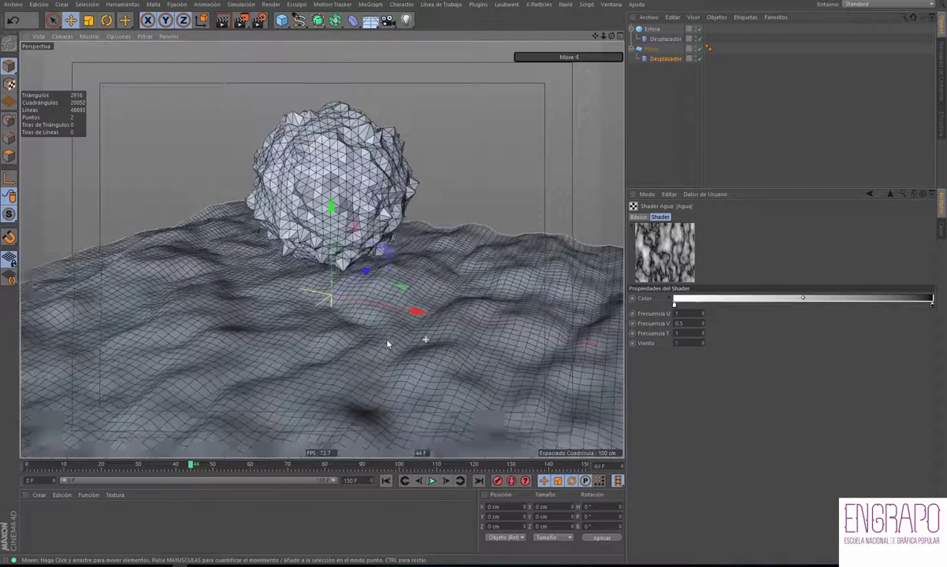
- Play the animation from the start, stop at frame 76, and orbit around the sphere
left_click(387, 481)
left_click(430, 482)
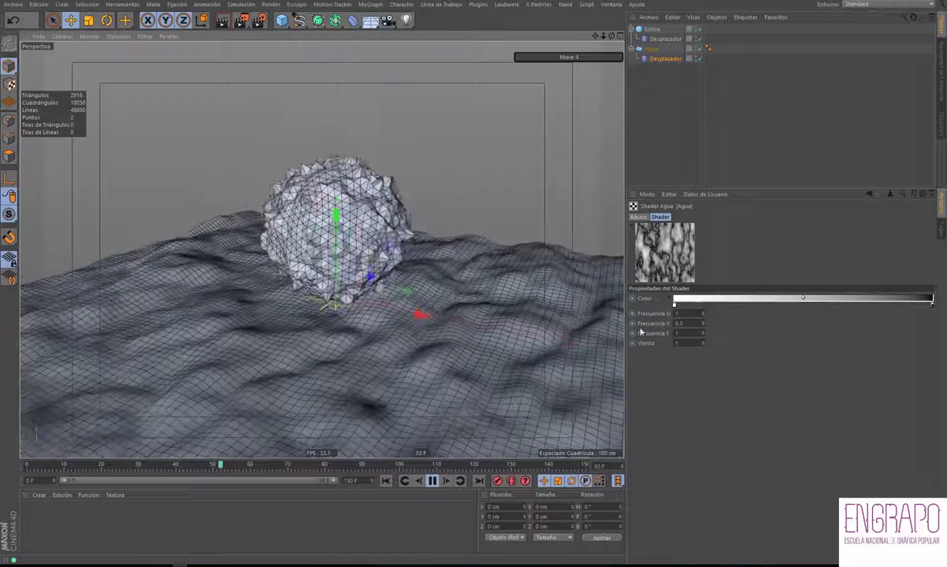
left_click(432, 481)
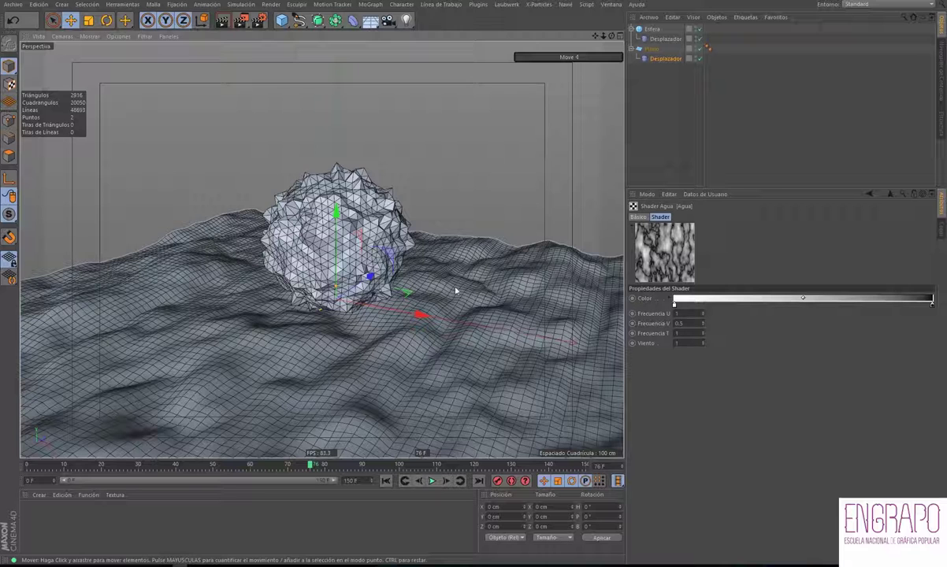
mouse_move(253, 295)
left_mouse_down("alt")
mouse_move(257, 314)
mouse_move(317, 327)
mouse_move(270, 332)
mouse_move(145, 314)
left_mouse_up("alt")
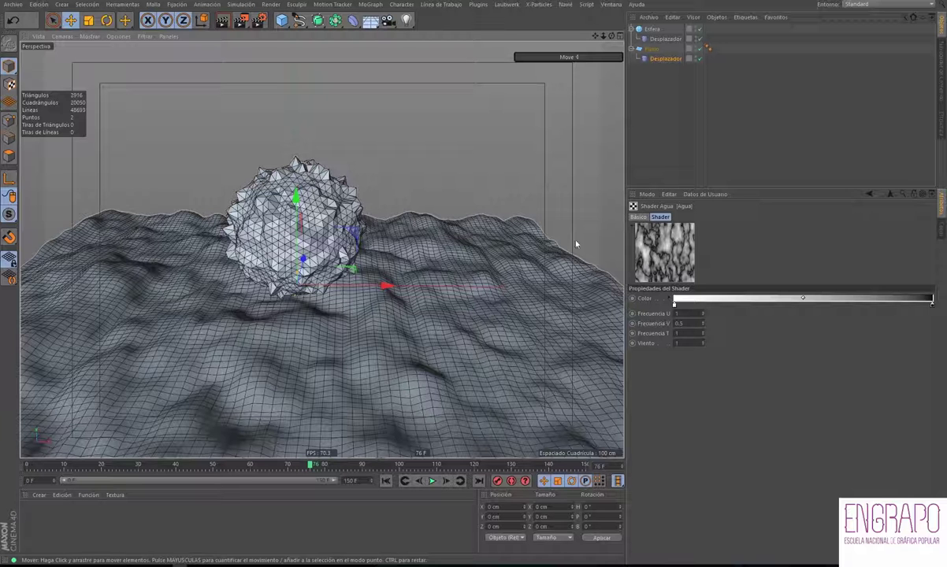
- In the plane displacer's Capa shader, move the Agua layer below Próximo
left_click(666, 59)
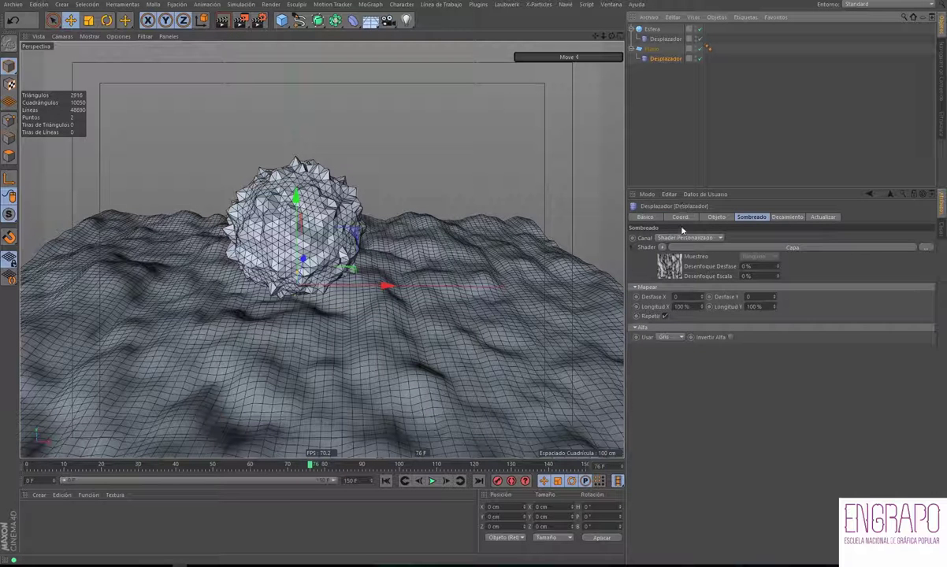
left_click(675, 268)
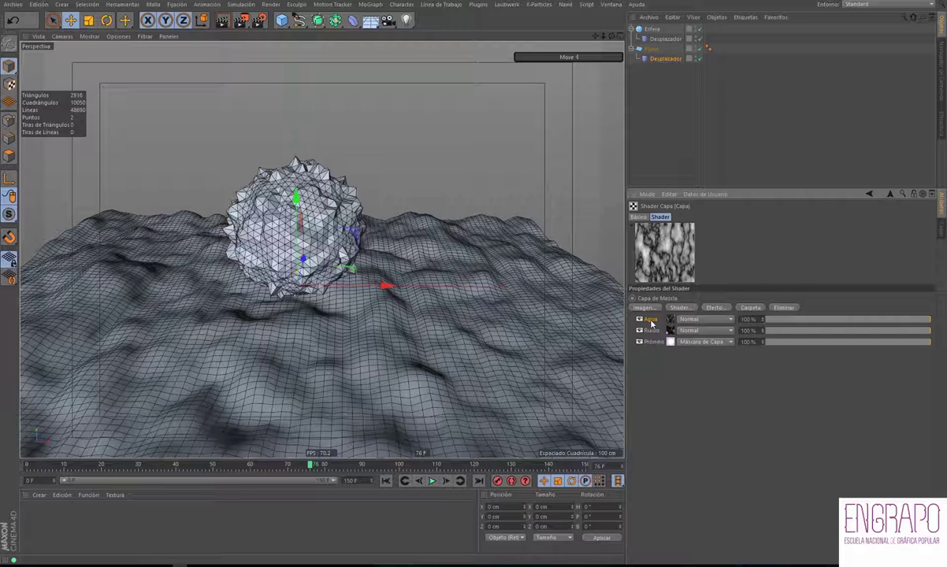
left_click_drag(650, 322, 653, 350)
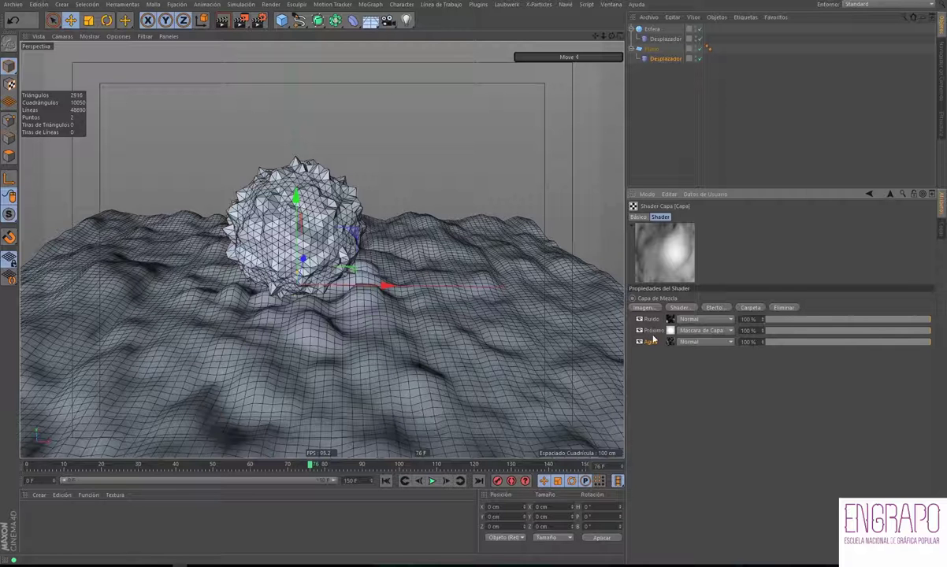
- Preview the displacement from the start, return to about frame 103, and select the Ruido layer
left_click(385, 480)
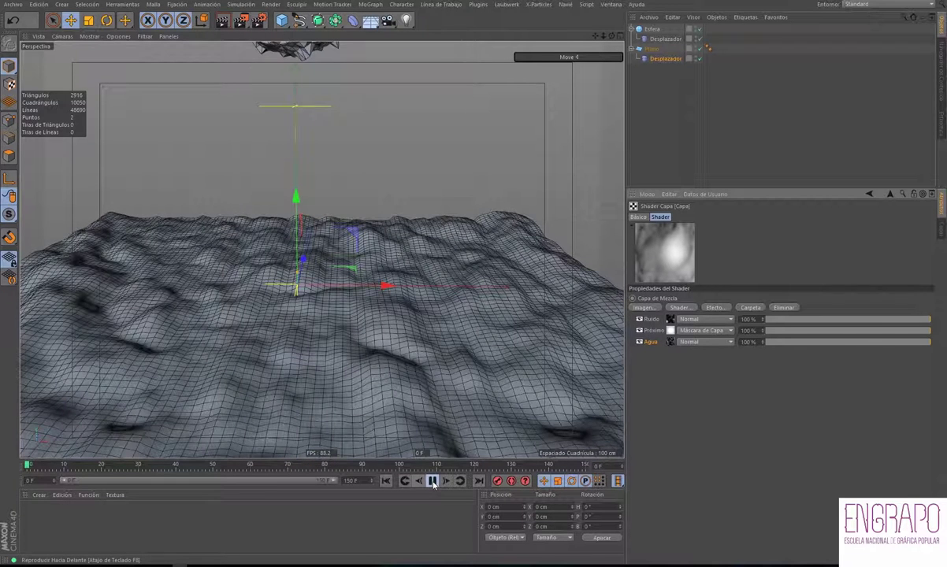
left_click(432, 481)
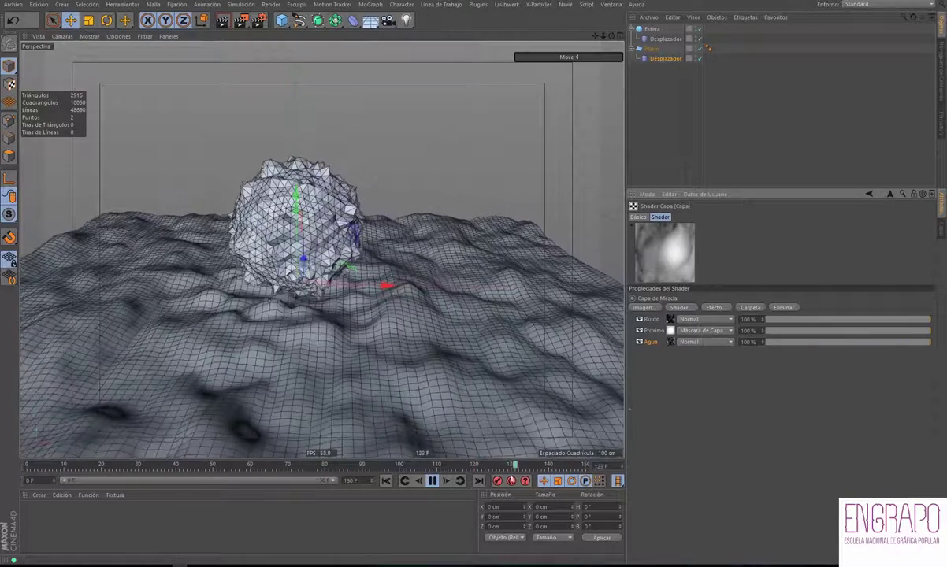
left_click_drag(391, 471, 374, 464)
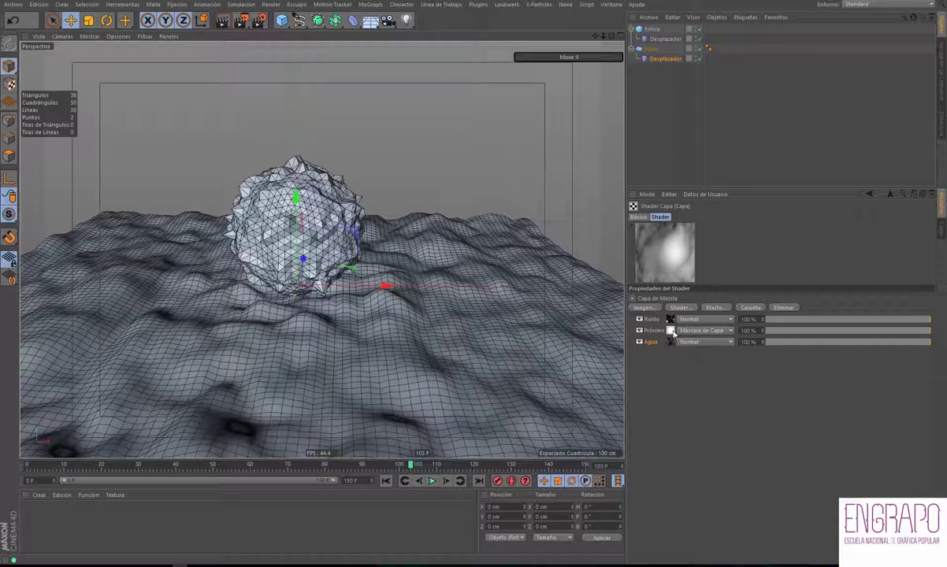
left_click(661, 320)
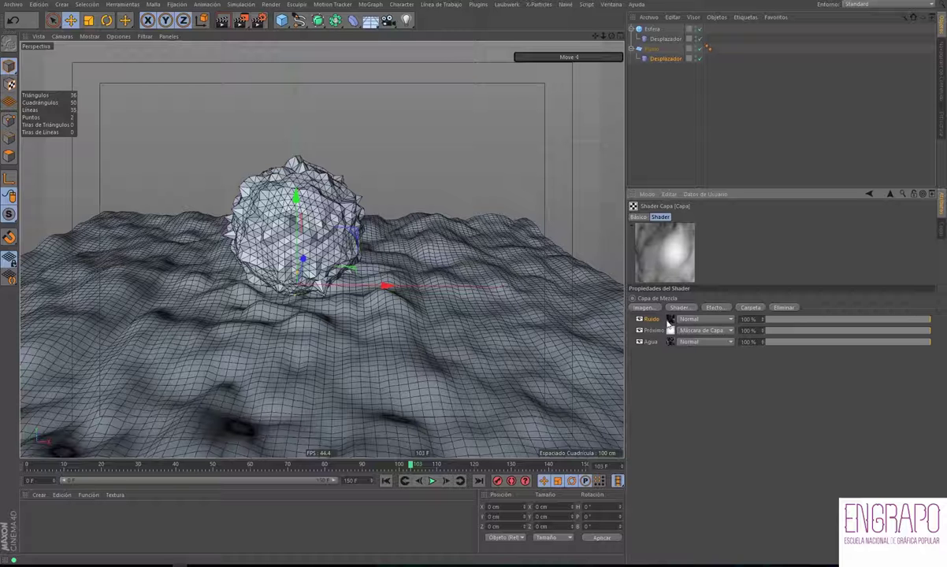
- Set the Ruido layer's blend mode to Trama after comparing it with Multiplicar and Normal
left_click(698, 320)
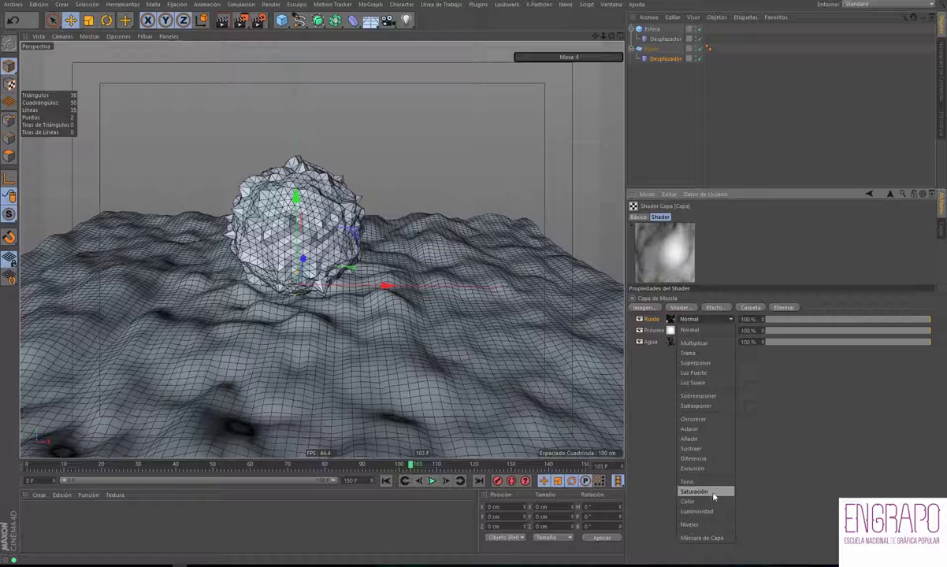
left_click(696, 343)
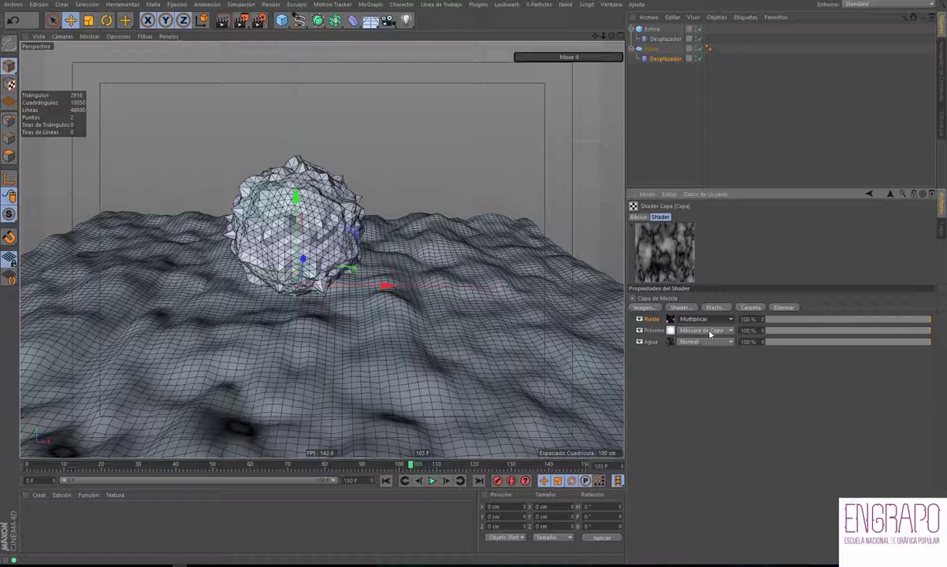
left_click(707, 329)
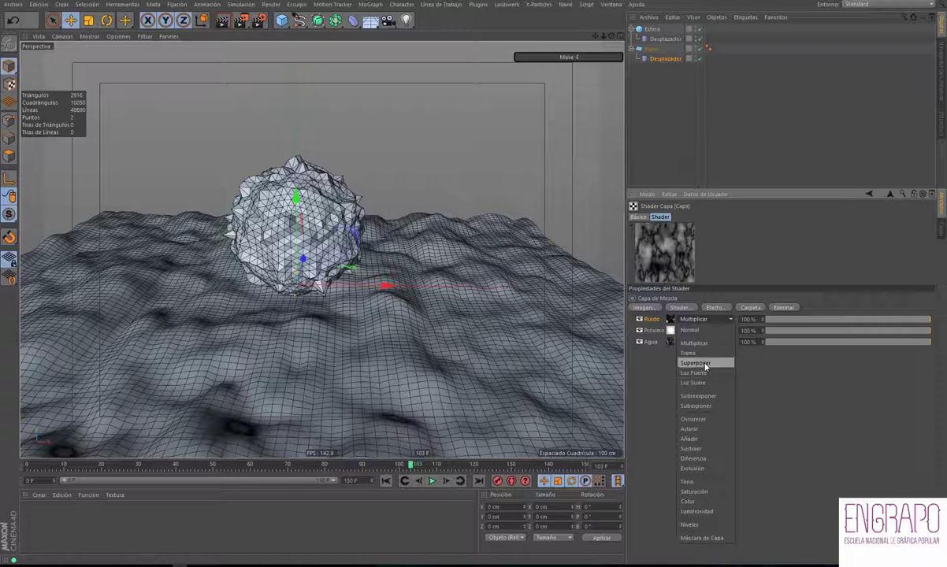
left_click(700, 538)
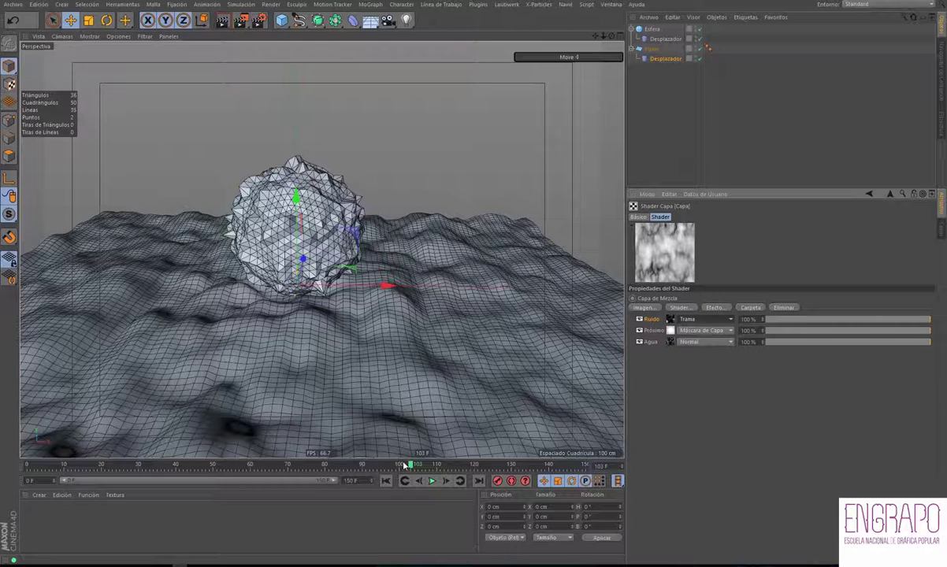
mouse_move(404, 466)
left_mouse_down()
mouse_move(208, 466)
mouse_move(308, 464)
mouse_move(239, 459)
mouse_move(272, 463)
left_mouse_up()
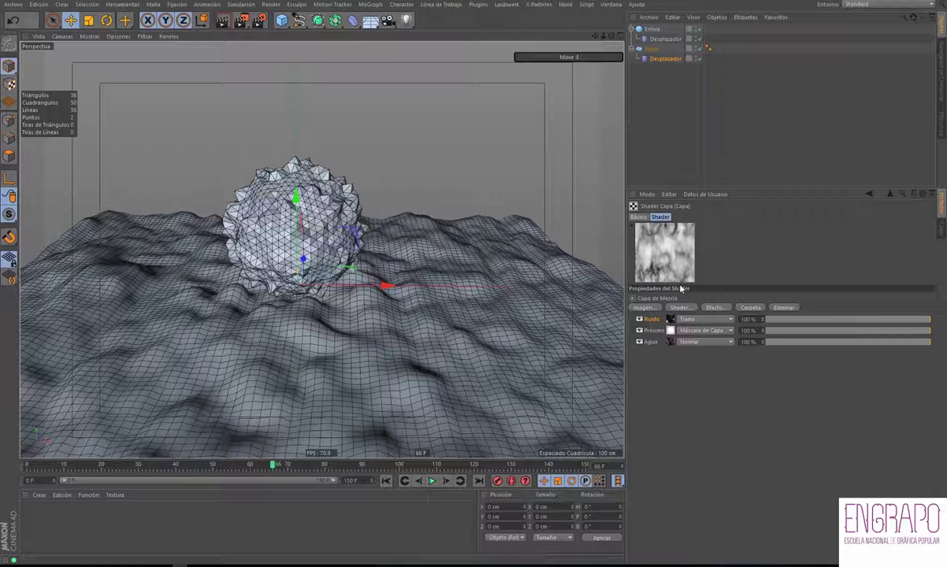
left_click(703, 319)
left_click(691, 330)
left_click(703, 319)
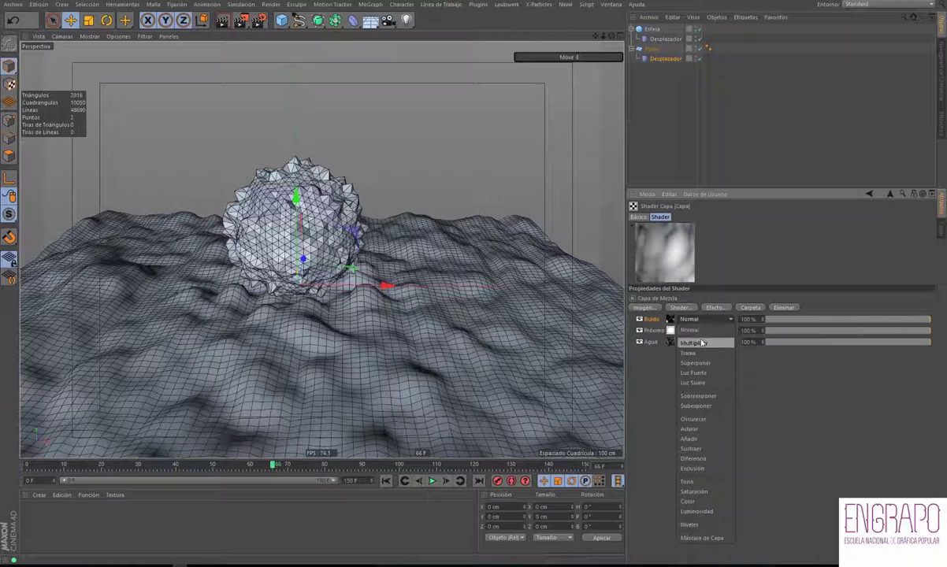
left_click(689, 353)
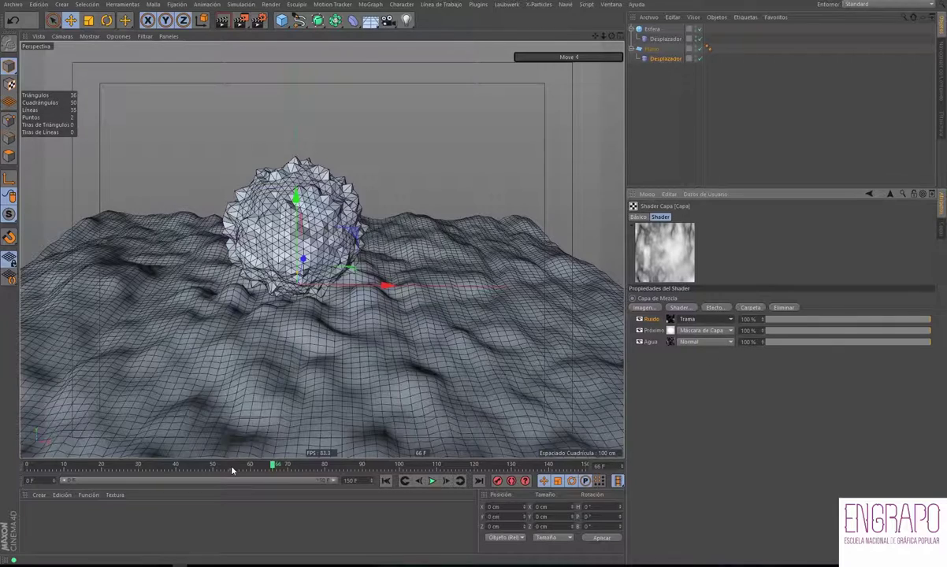
- Hide the Agua layer and scrub frames 43–134 to check the ripples beneath the sphere
left_click_drag(233, 470, 219, 468)
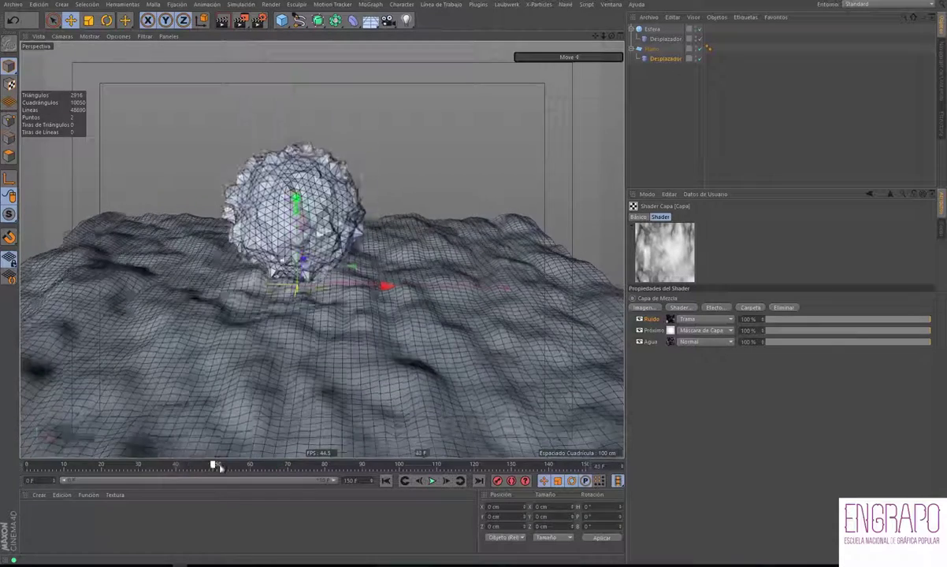
left_click_drag(219, 468, 415, 467)
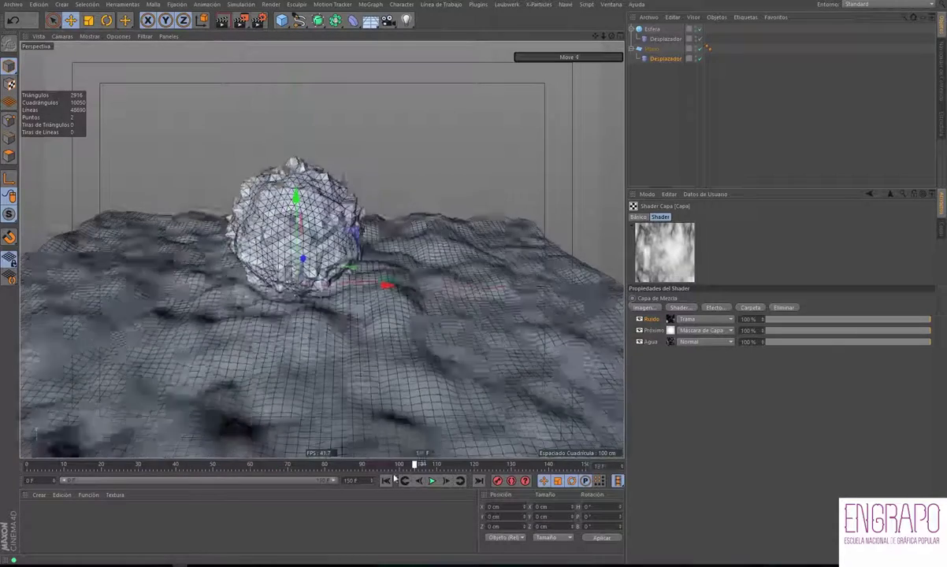
left_click(553, 466)
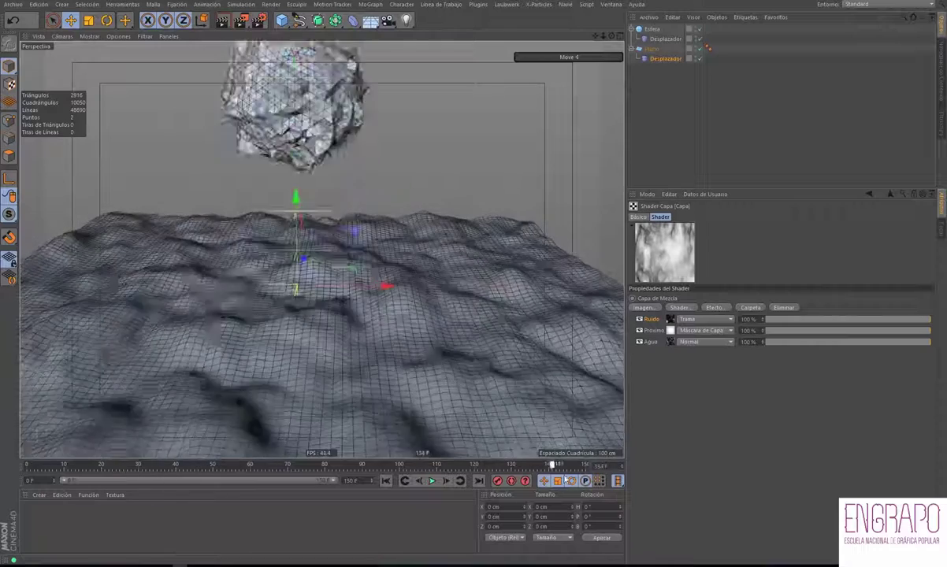
left_click(384, 466)
left_click(639, 342)
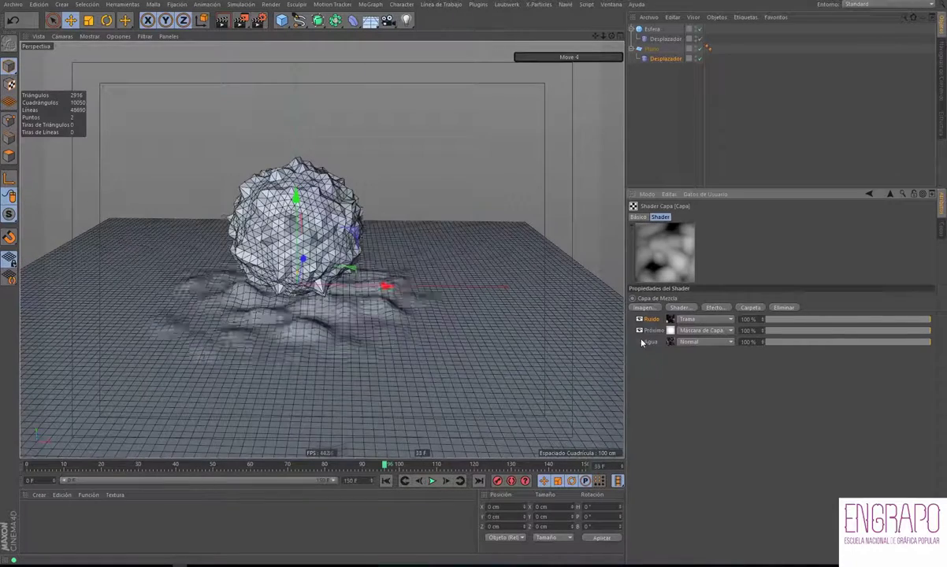
mouse_move(130, 466)
left_mouse_down()
mouse_move(427, 466)
mouse_move(153, 462)
mouse_move(344, 463)
left_mouse_up()
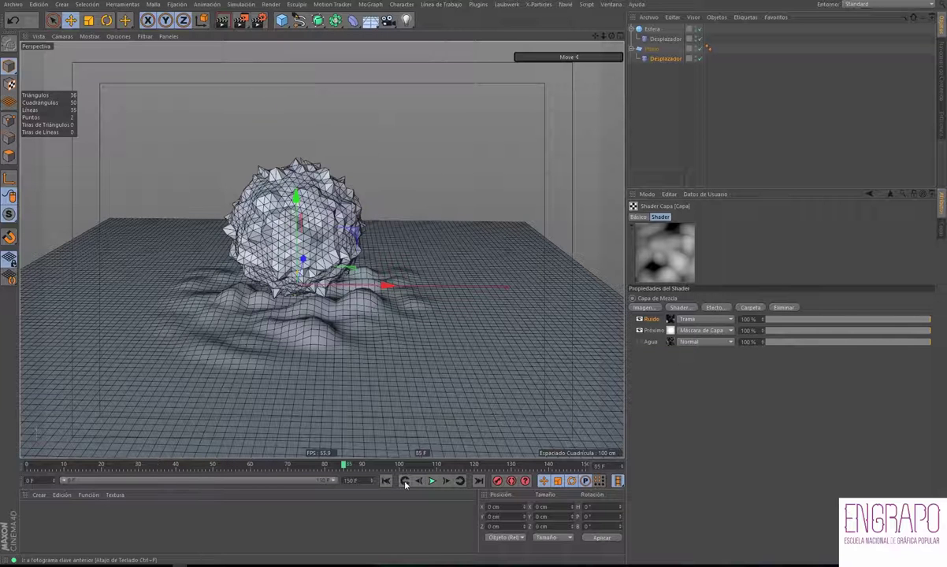
- Replay the animation from frame 0 and stop it around frame 59
left_click(405, 481)
key("F8")
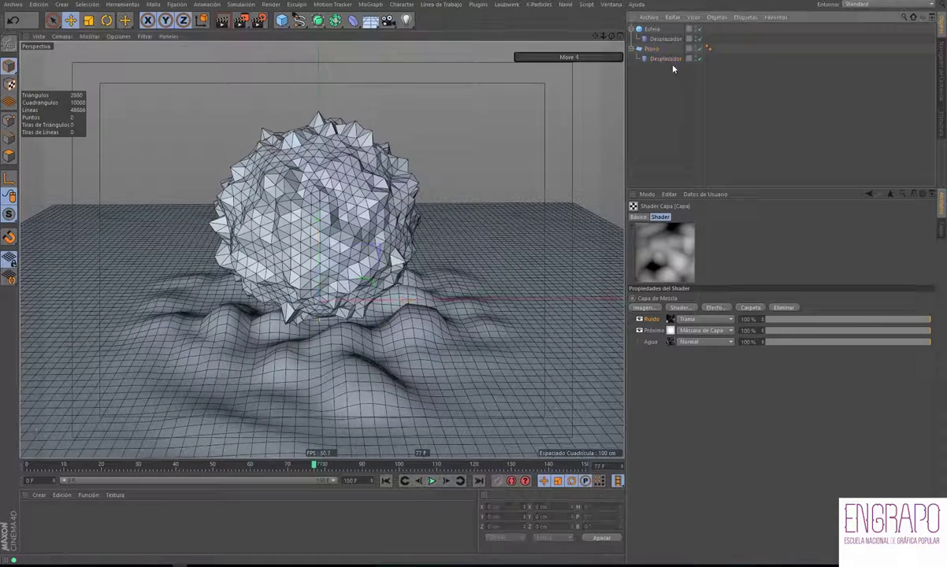
left_click(651, 29)
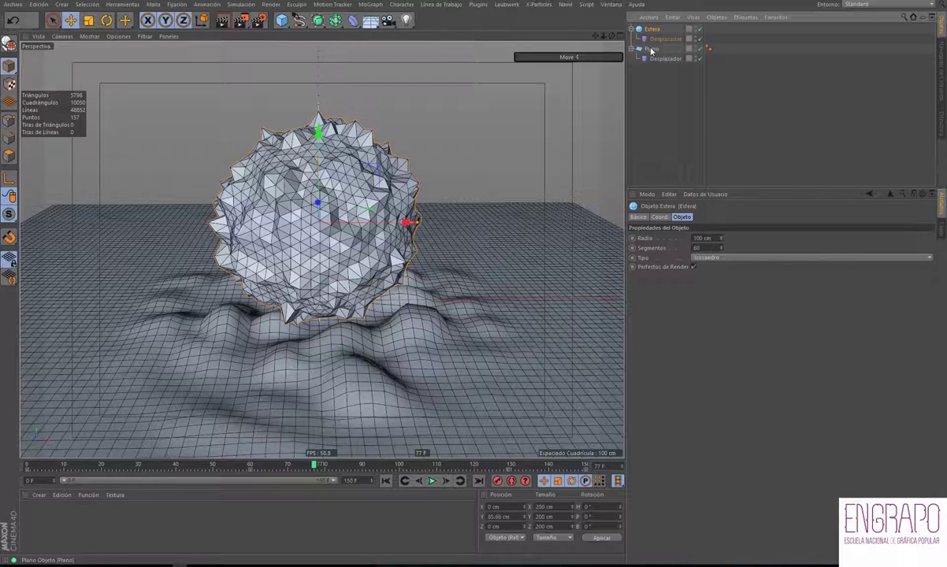
left_click(666, 39)
left_click(670, 118)
left_click(385, 481)
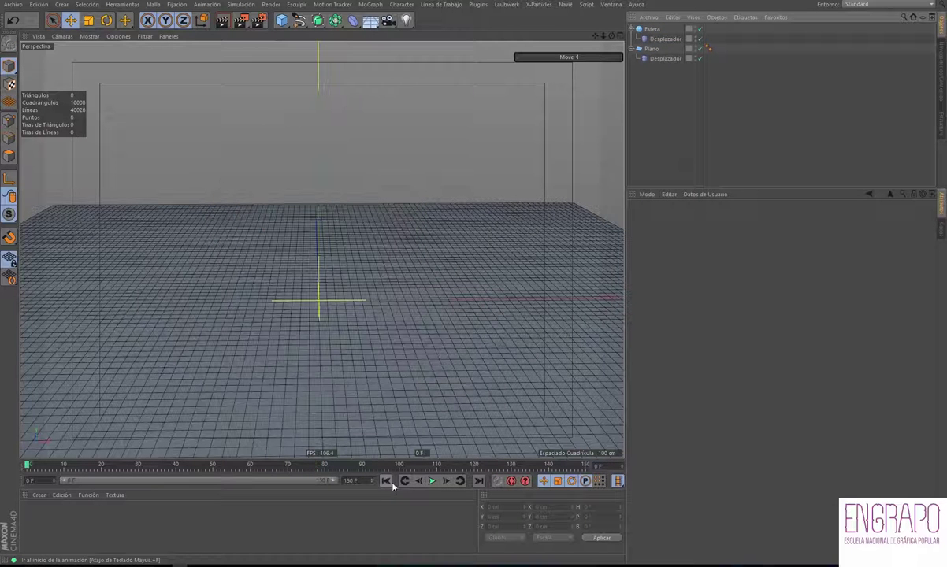
left_click(432, 480)
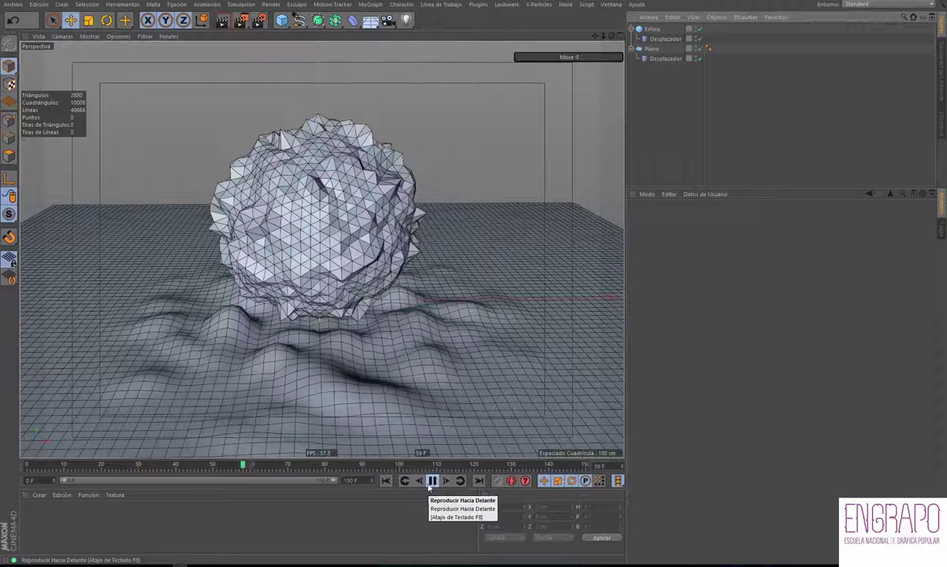
left_click(430, 482)
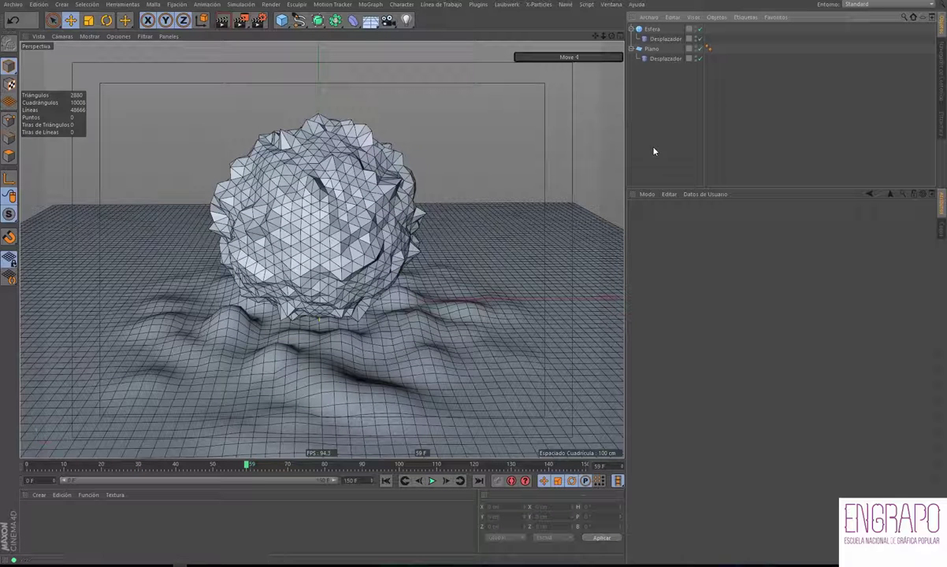
- Select Esfera to show its settings and orbit the view around the sphere and plane
left_click(660, 39)
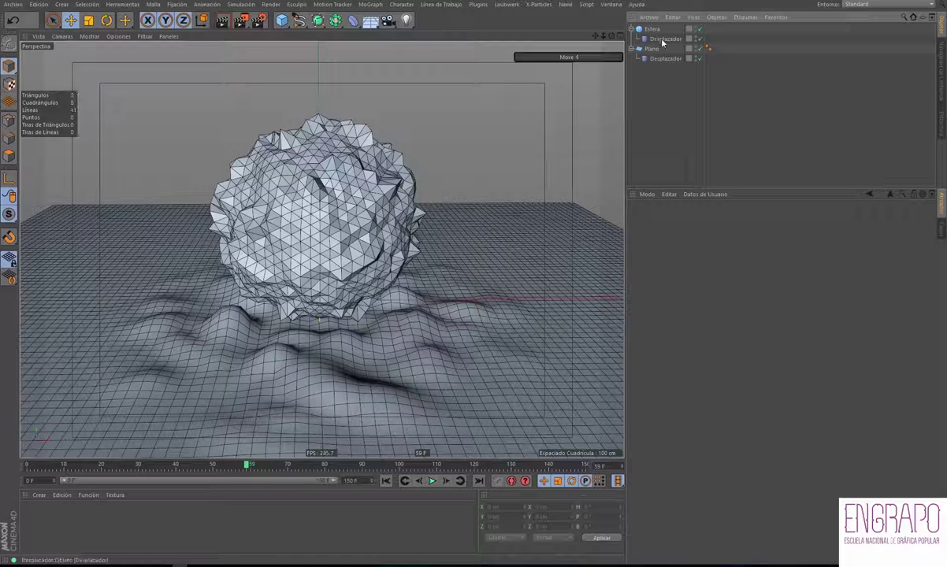
left_click(651, 32)
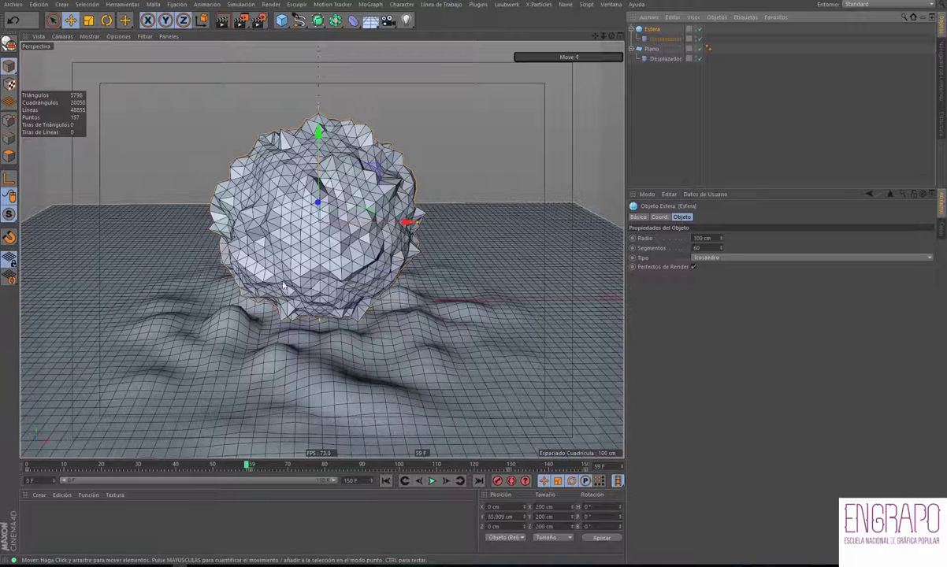
left_click(693, 116)
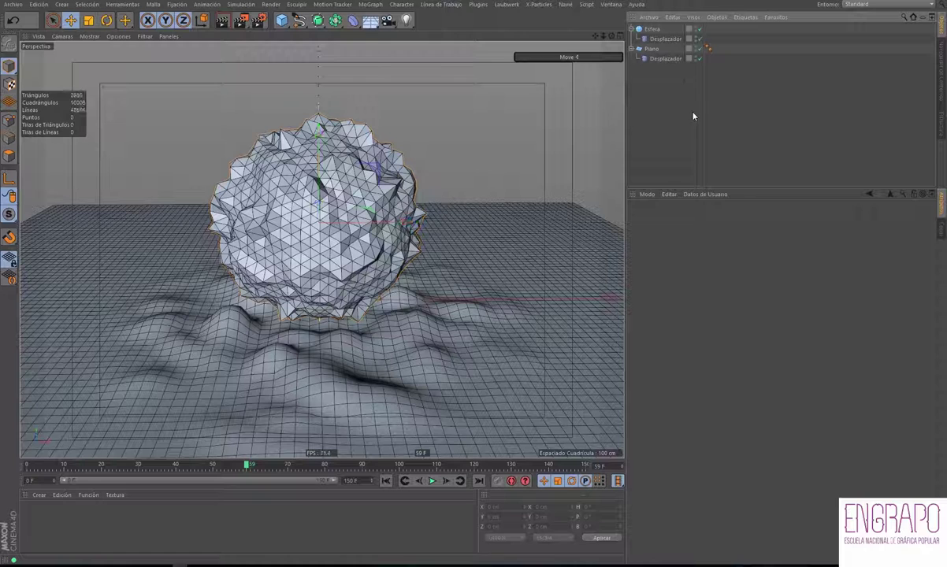
left_click(653, 29)
mouse_move(480, 264)
left_mouse_down("alt")
mouse_move(446, 276)
mouse_move(463, 235)
left_mouse_up("alt")
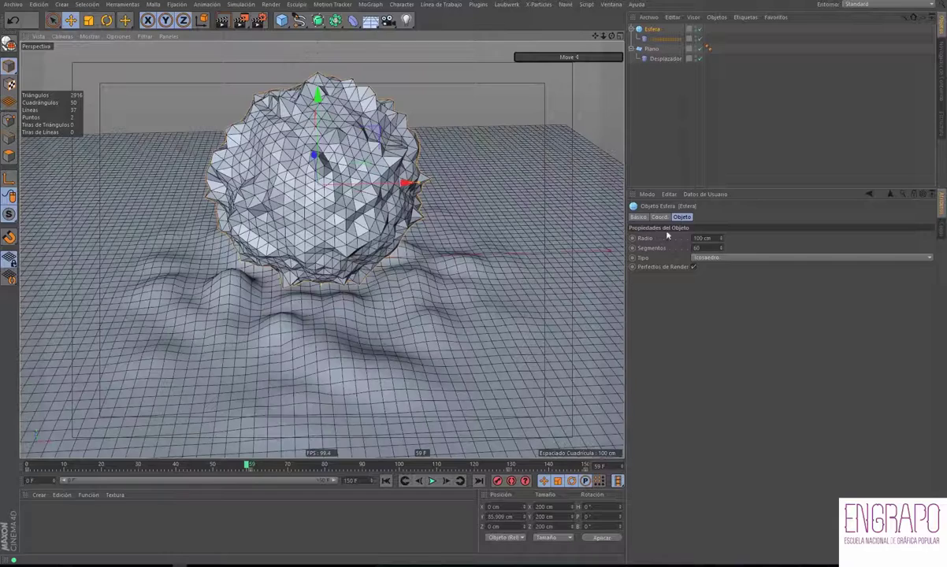